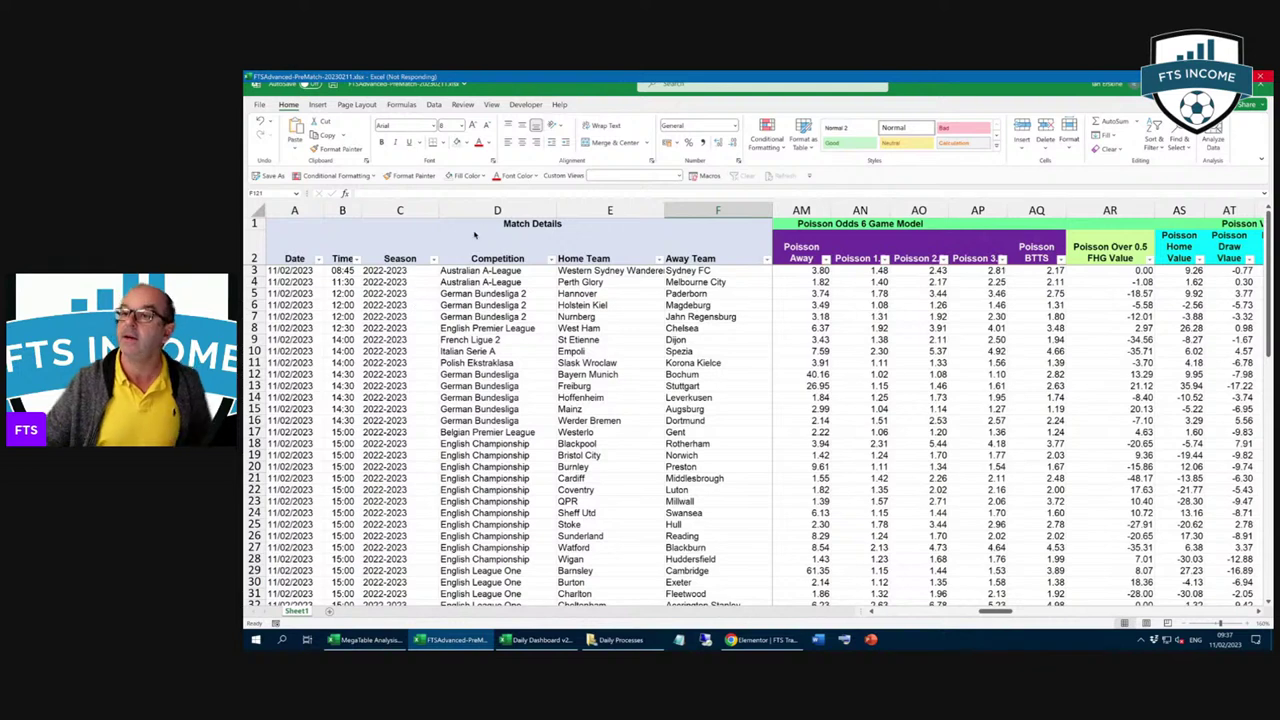
Step: Open the Time column's filter and deselect all kick-off times
click(460, 215)
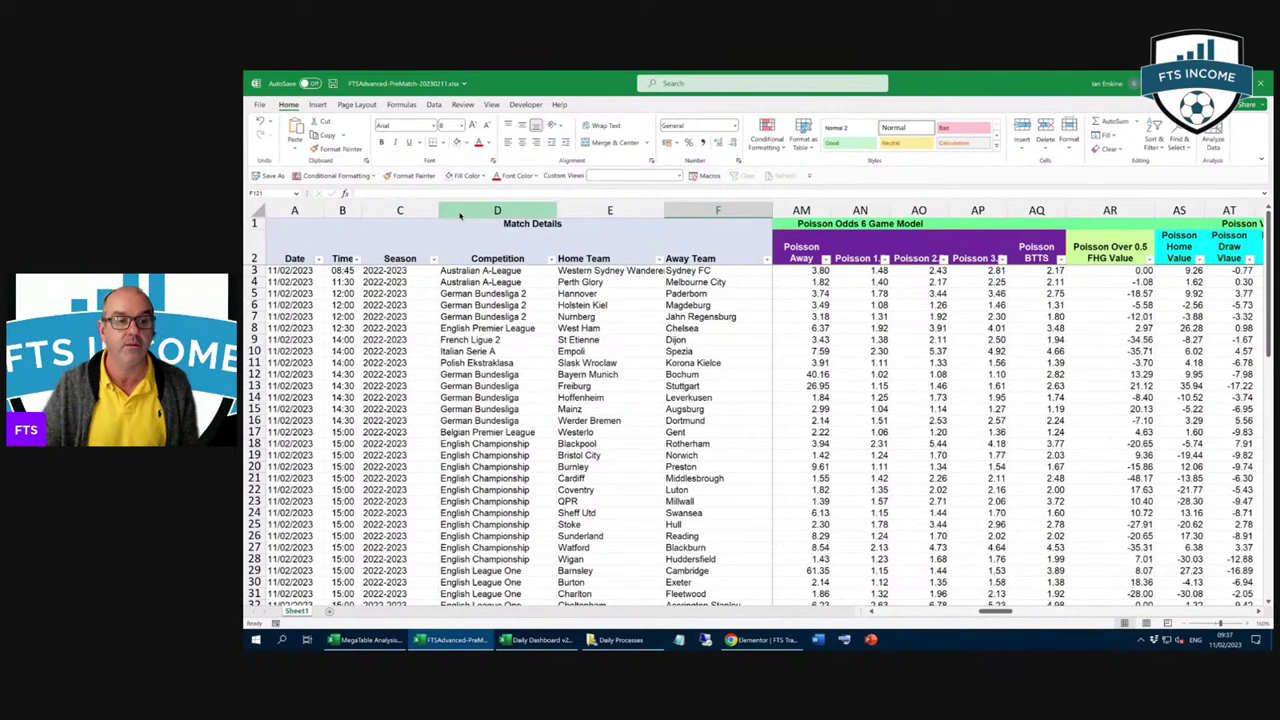
click(642, 353)
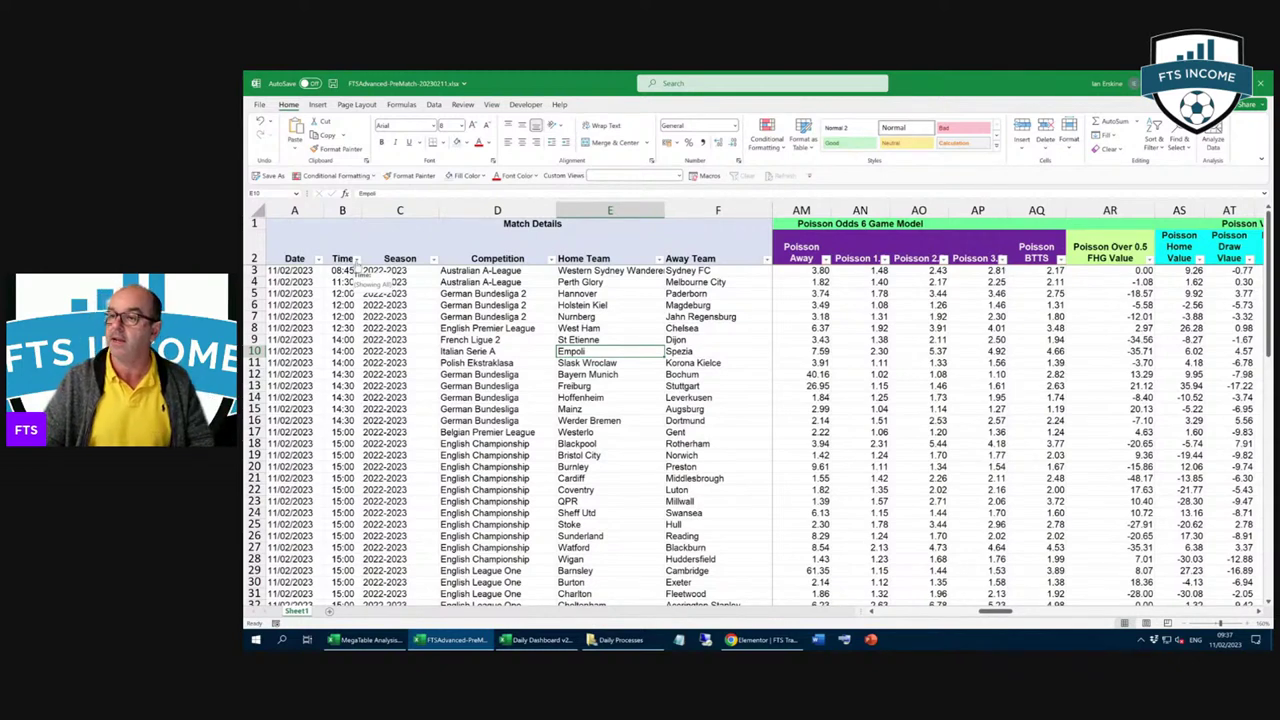
click(356, 259)
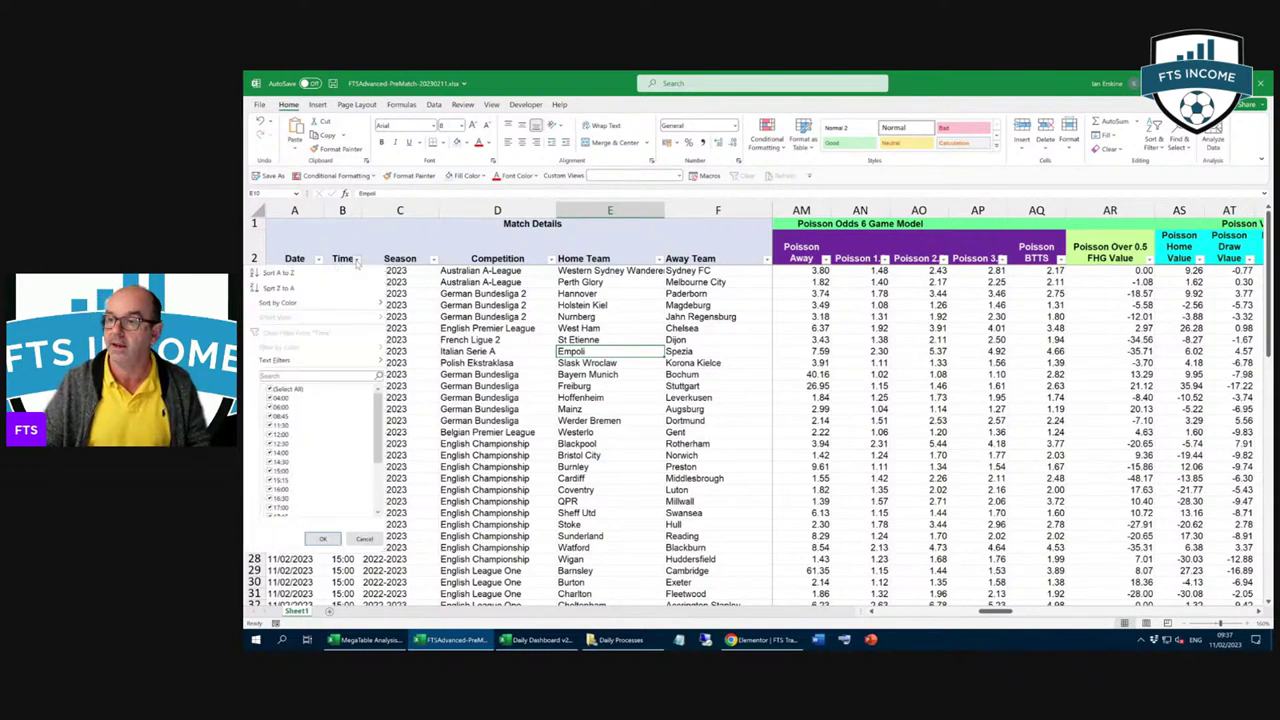
click(288, 398)
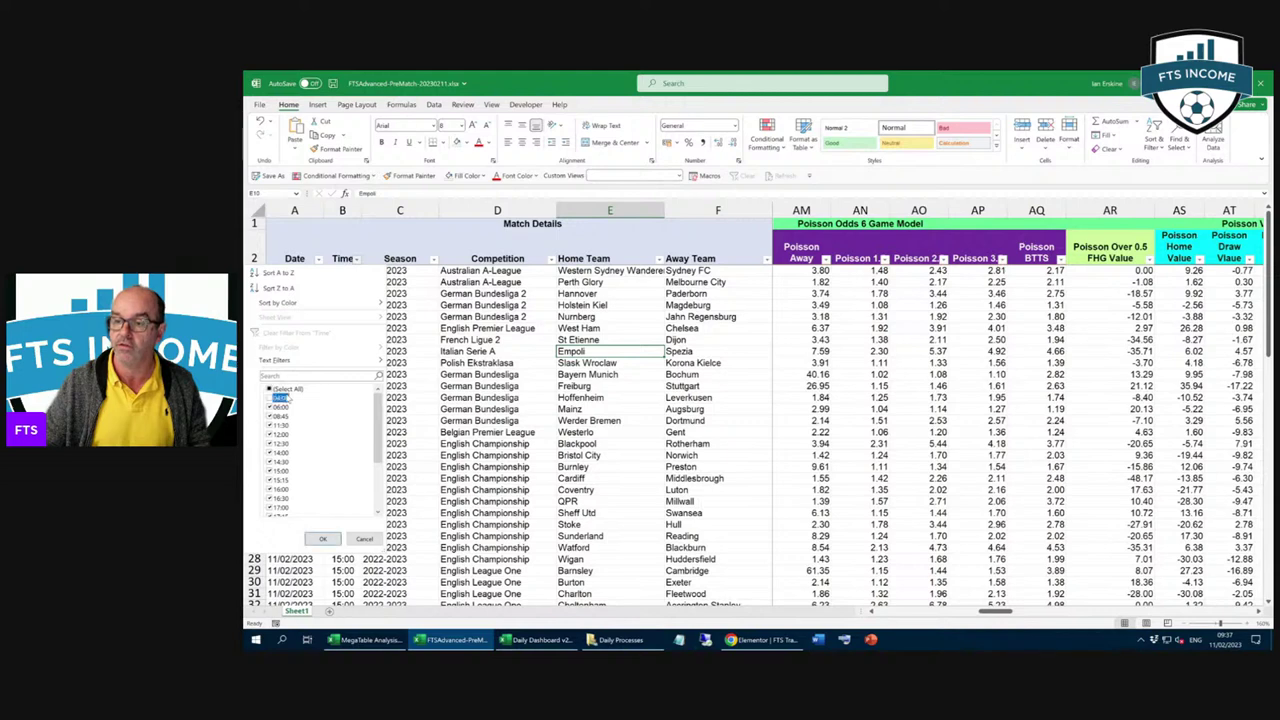
click(290, 389)
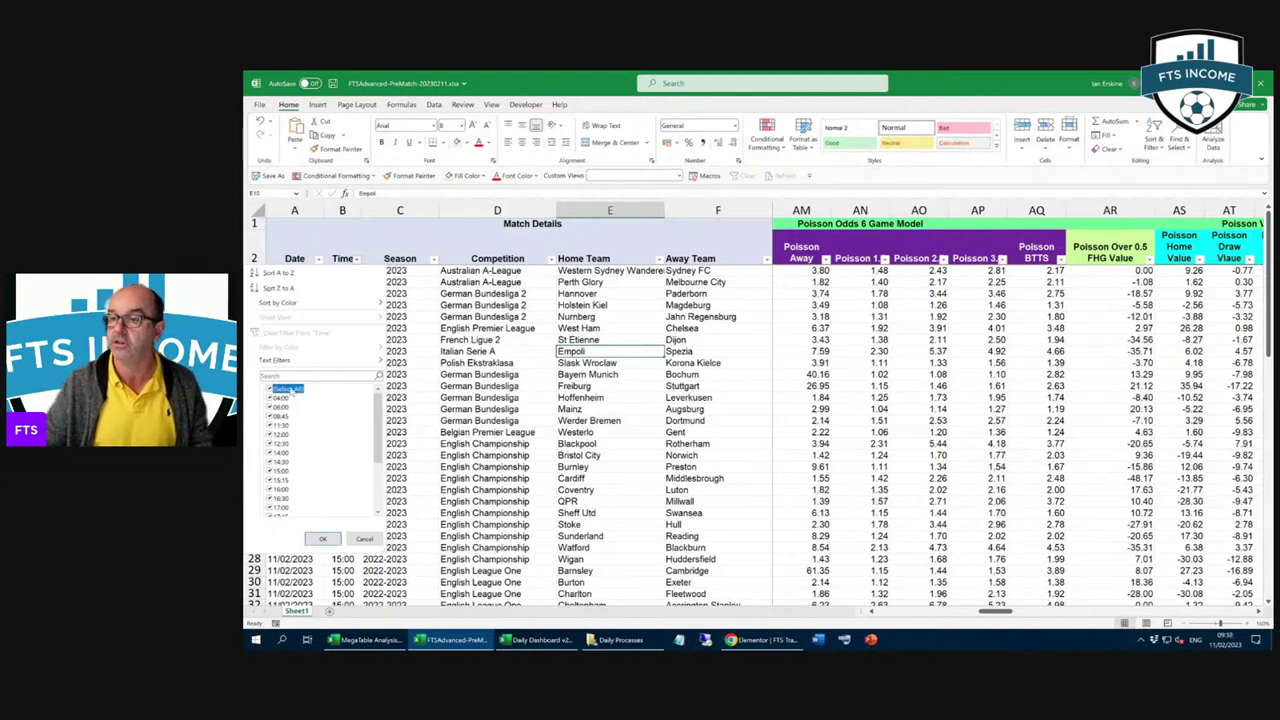
click(290, 389)
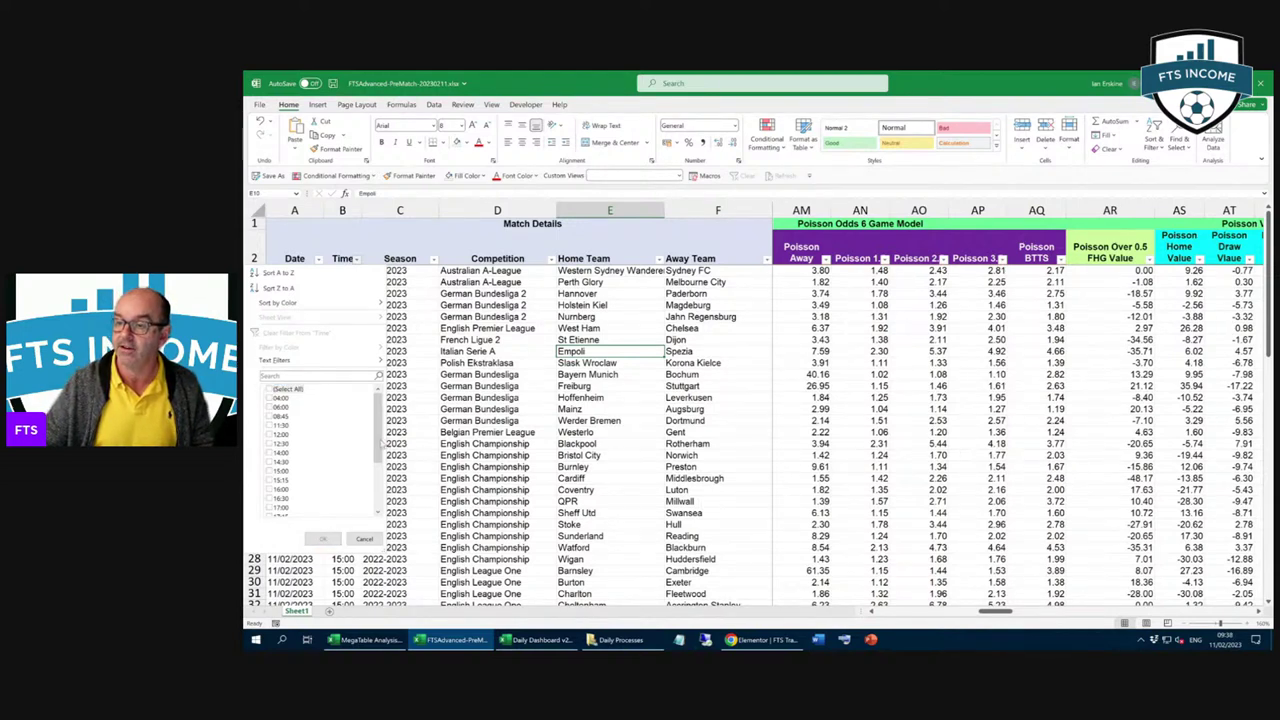
Step: Filter the Time column to the 18:00, 19:00, 19:30, 19:45, 20:00 and 20:30 kick-offs
drag(383, 442, 383, 490)
click(271, 461)
click(271, 471)
click(271, 480)
click(271, 489)
click(271, 498)
click(271, 507)
click(322, 538)
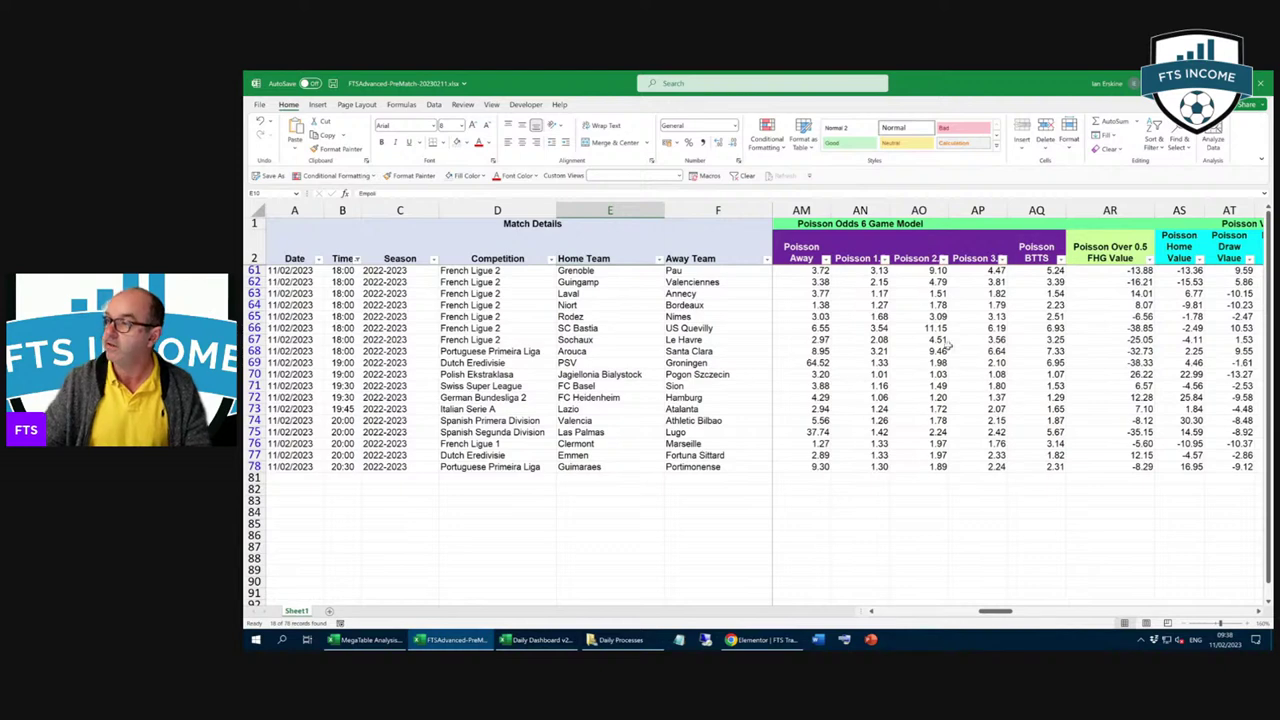
Step: Filter the Poisson Over 0.5 FHG Value column to values between 0.01 and 10
click(872, 611)
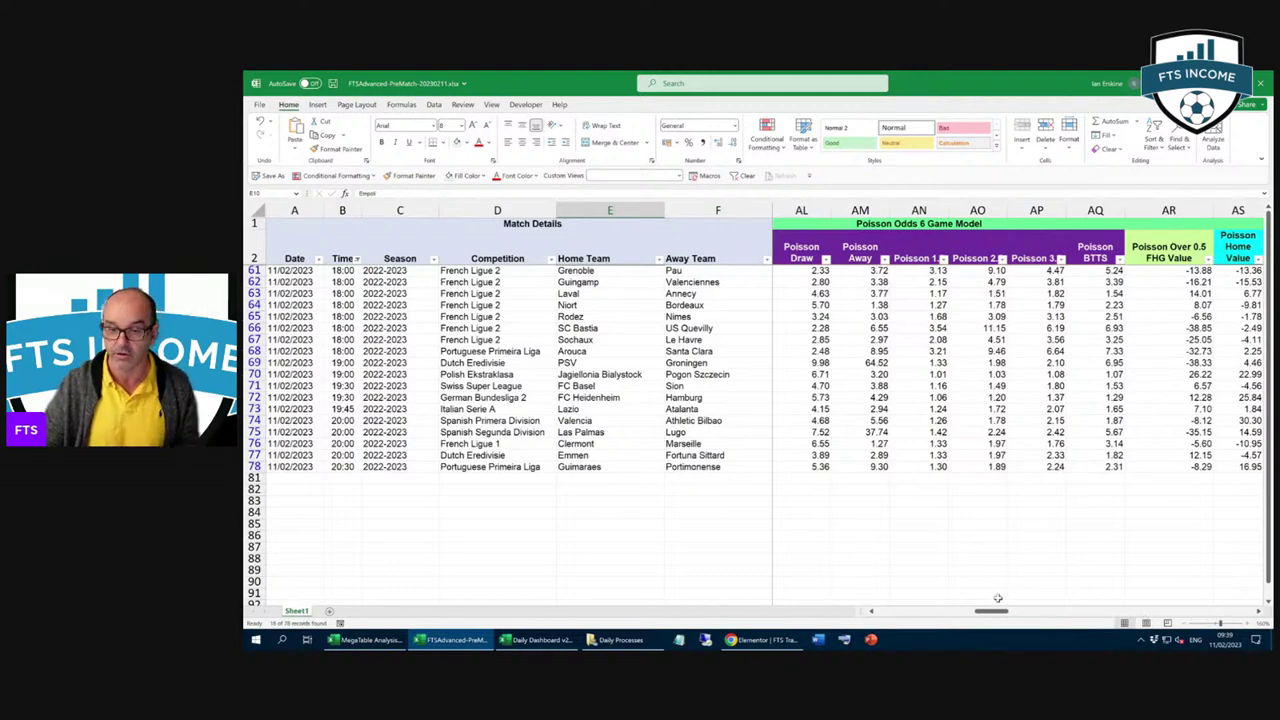
drag(992, 613, 1008, 616)
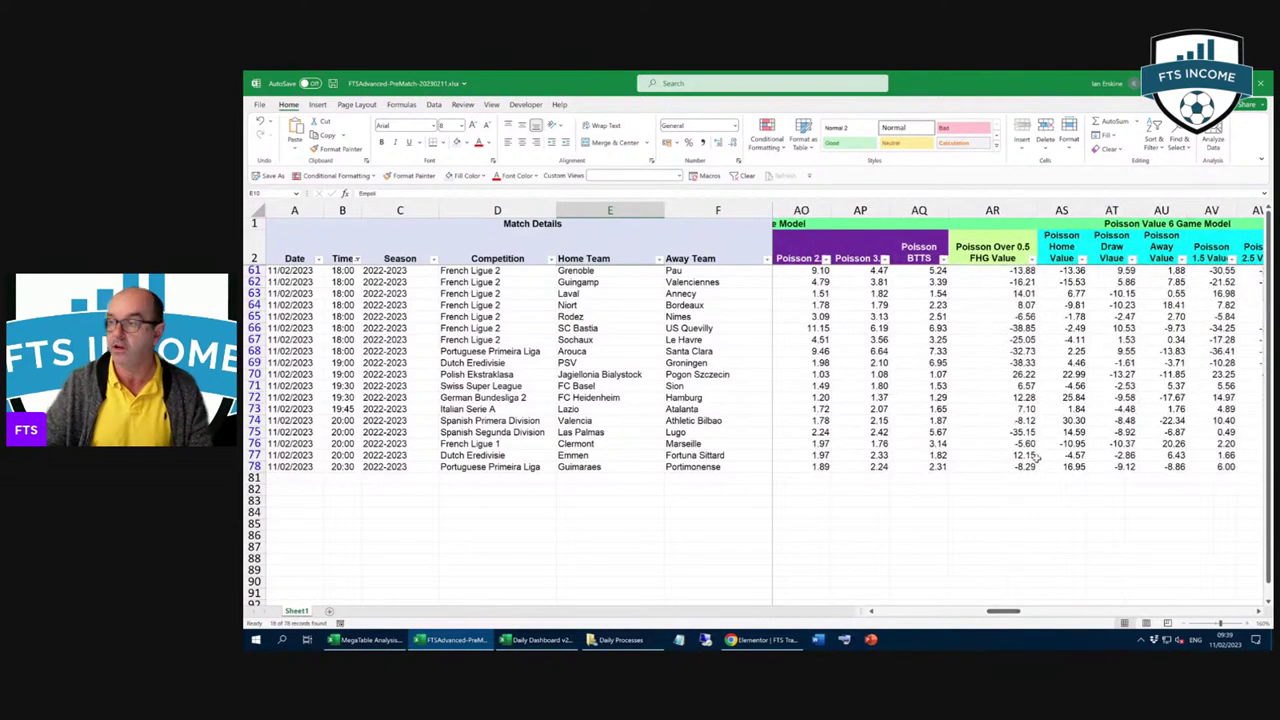
click(1032, 258)
mouse_move(938, 362)
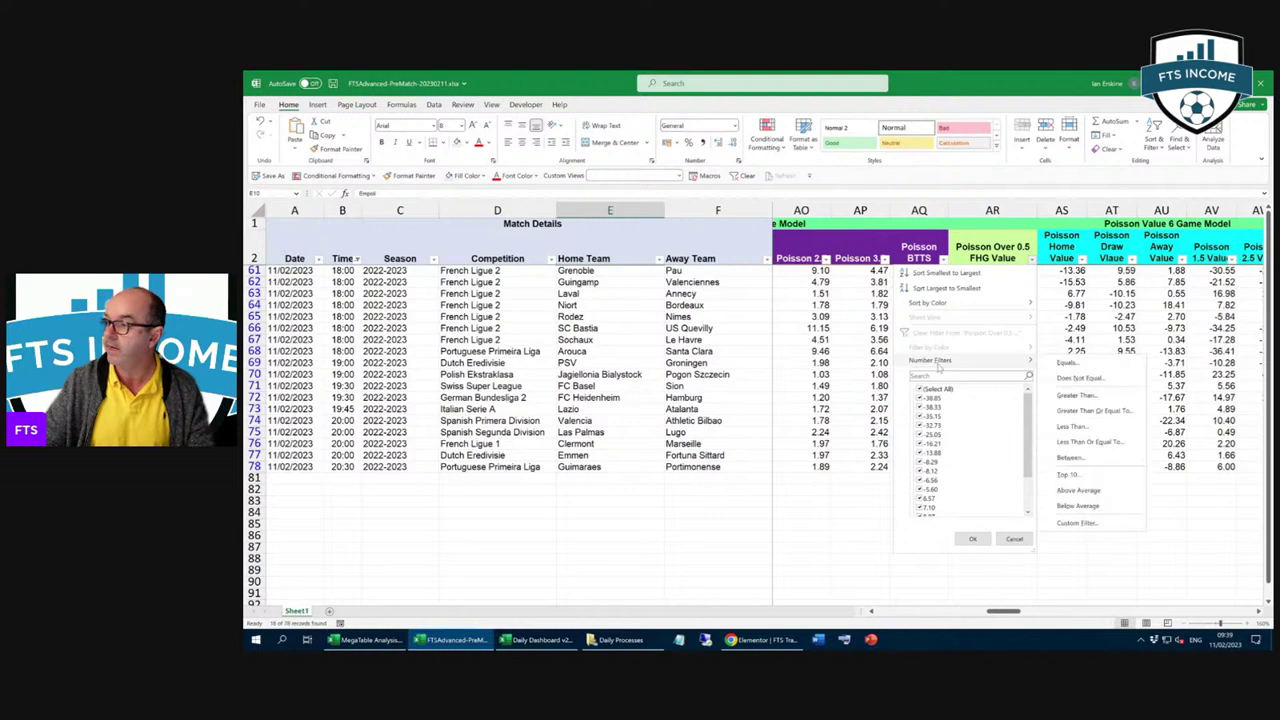
click(1068, 459)
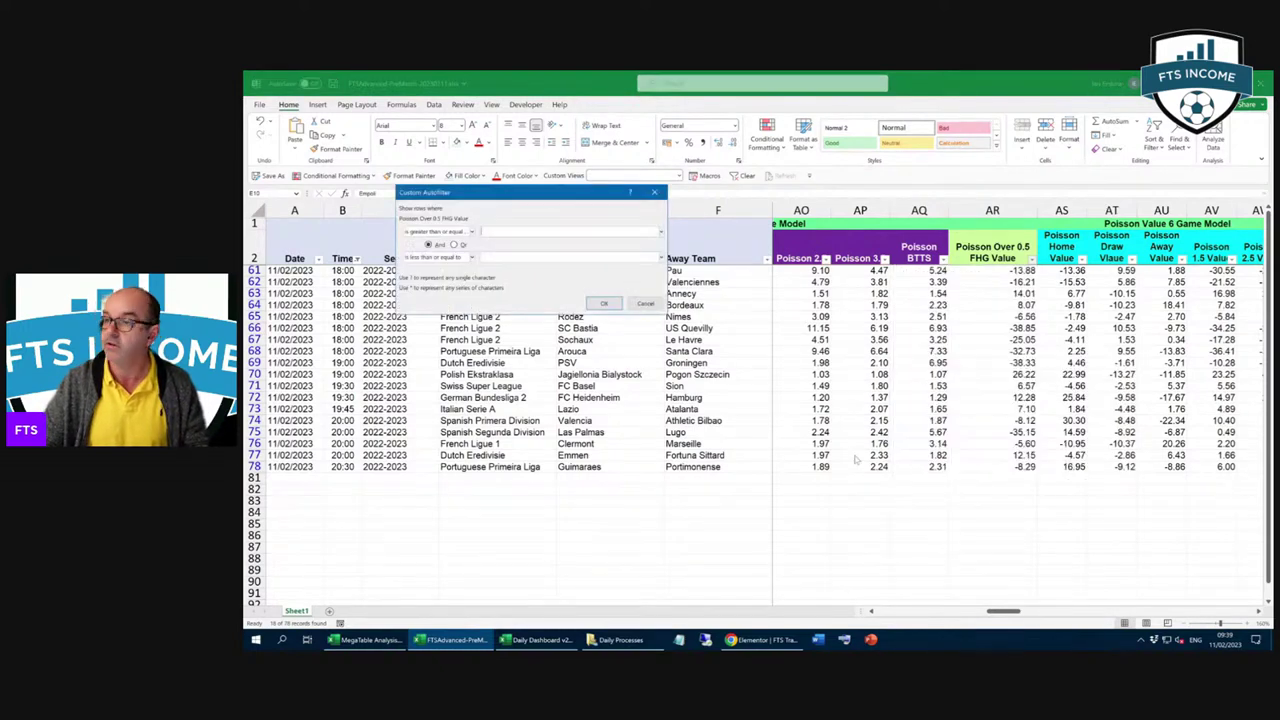
text(0.01)
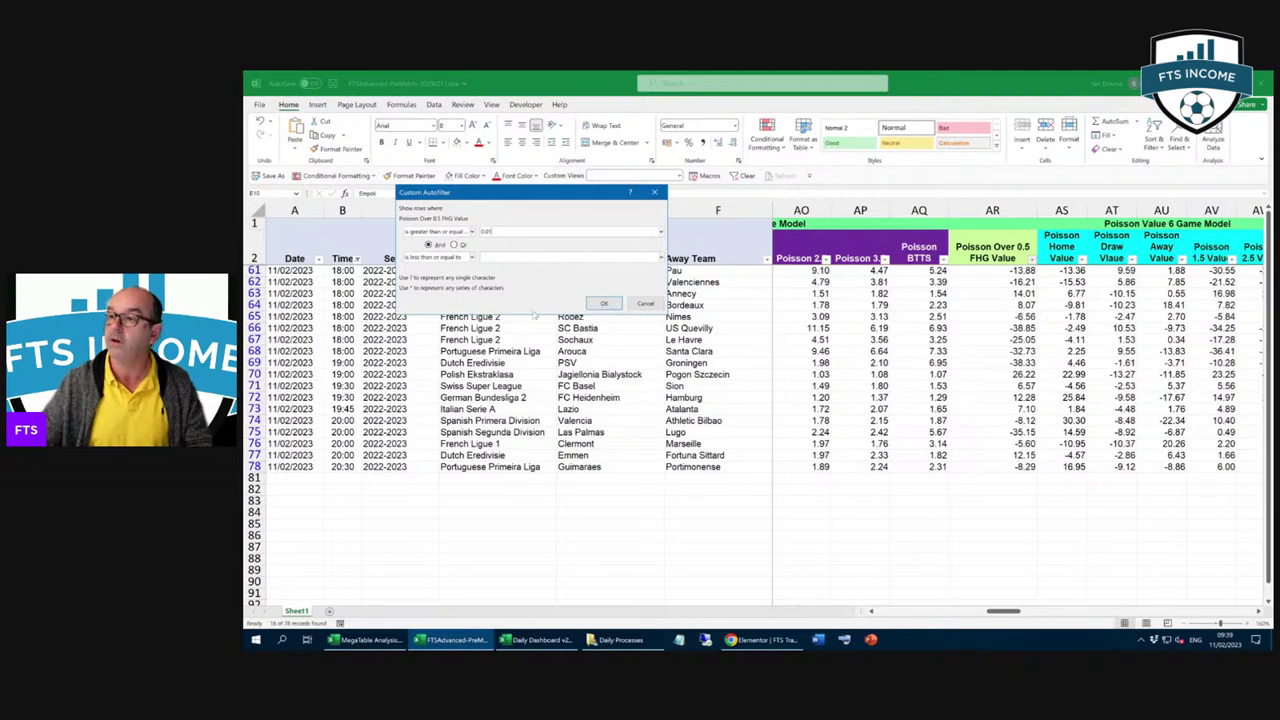
click(510, 259)
text(10)
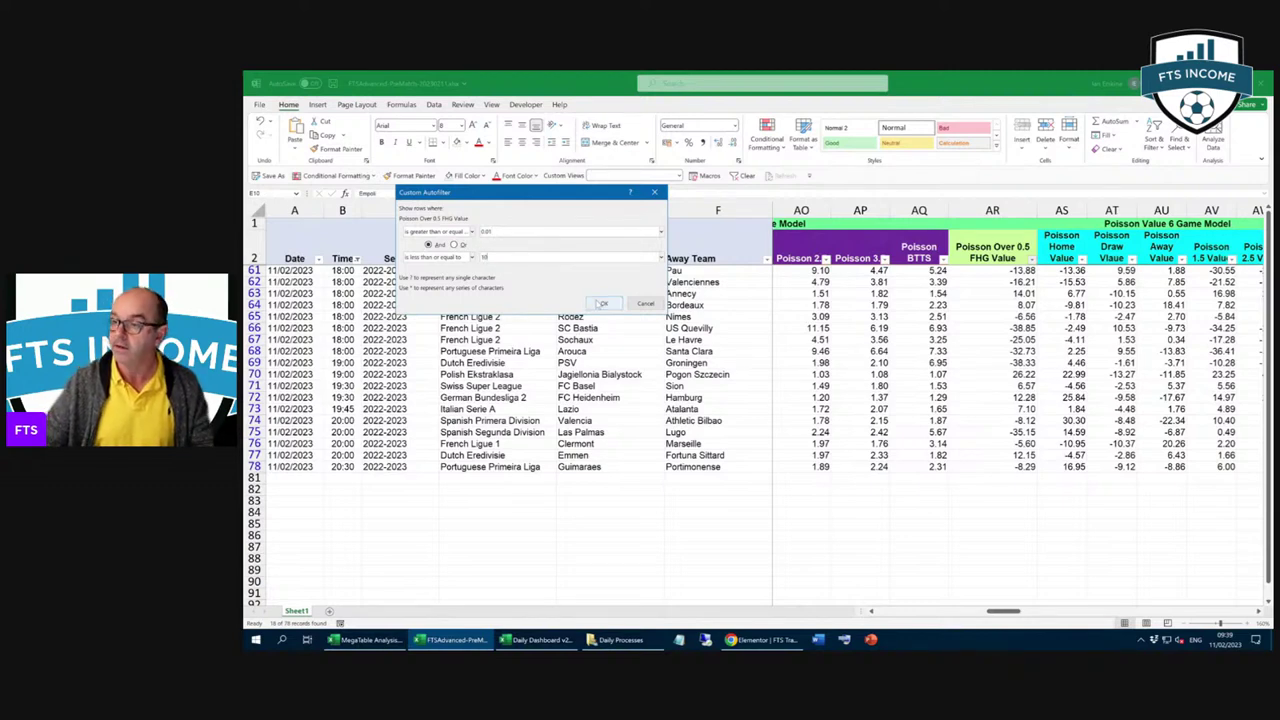
click(602, 303)
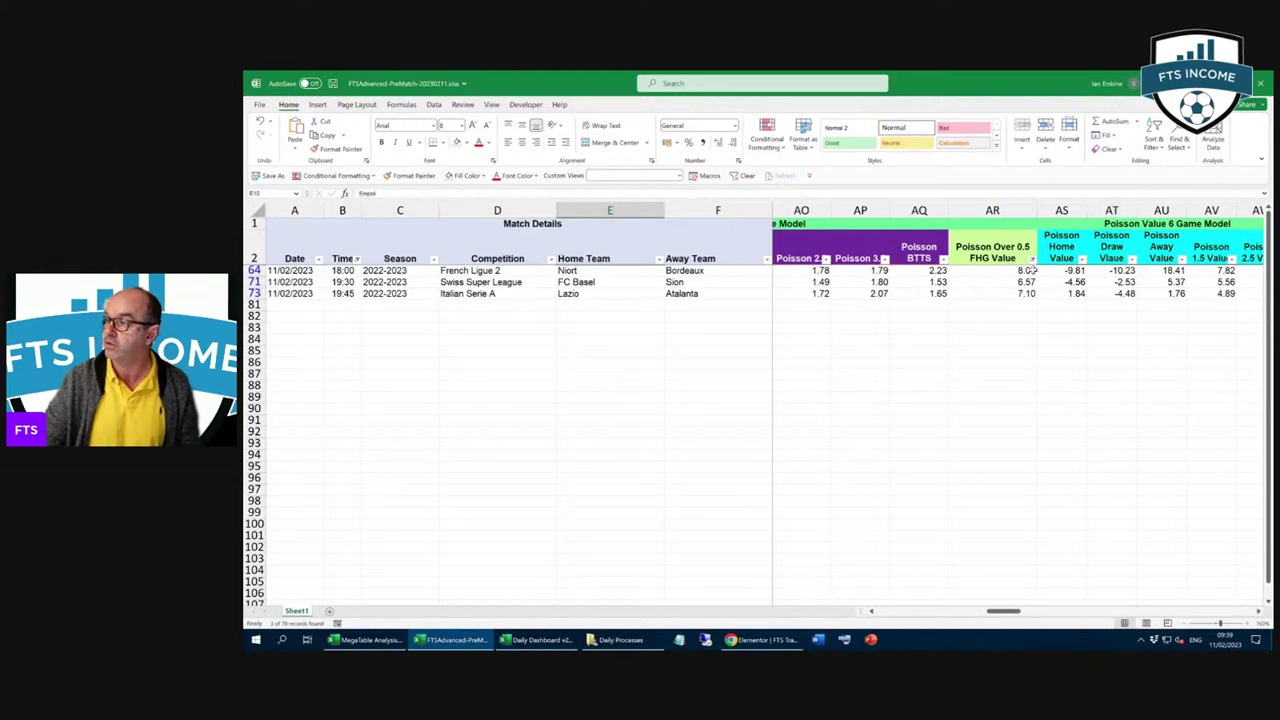
Step: Switch to the MegaTable Analysis workbook and set the value market to FHG and the value mode to 6G
mouse_move(1031, 261)
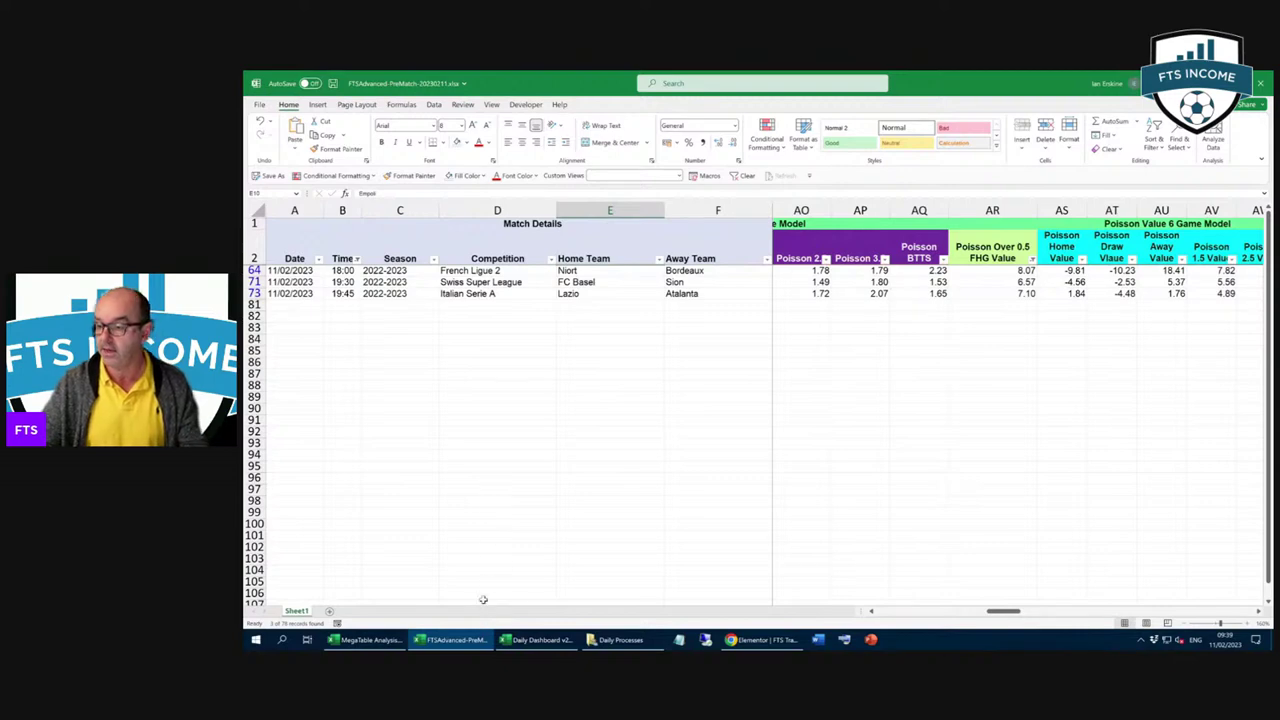
click(385, 640)
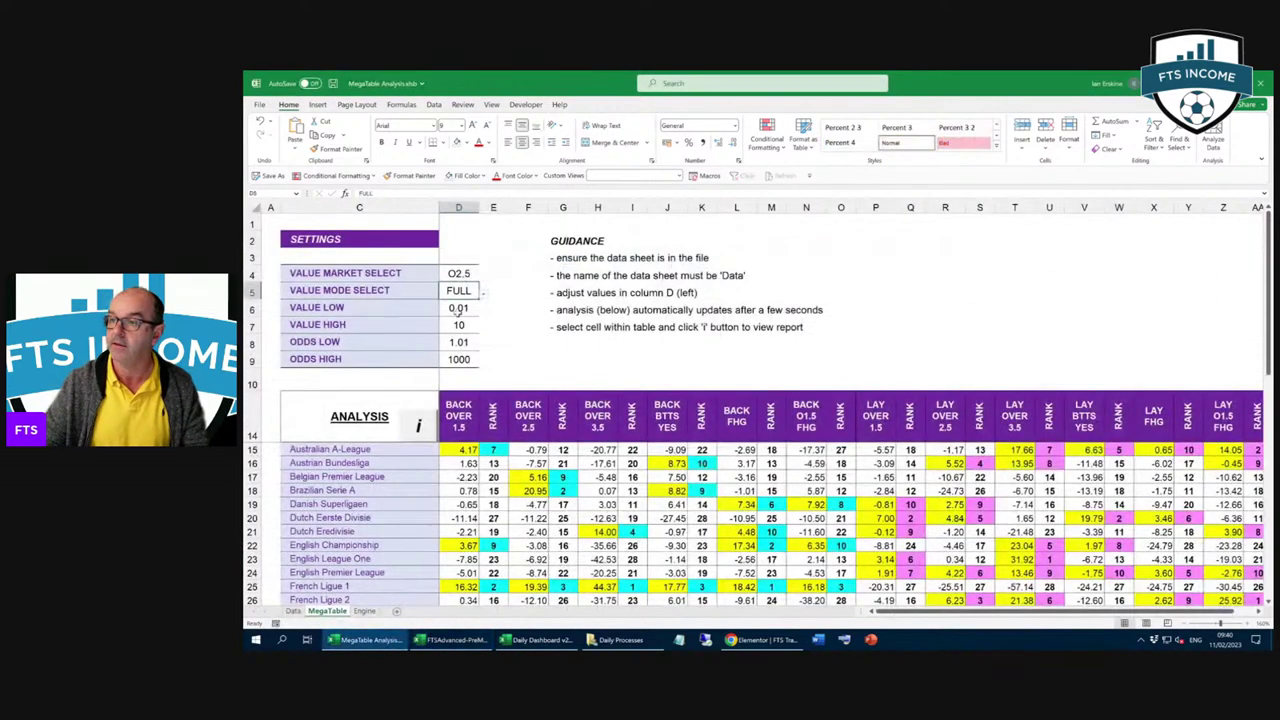
click(468, 272)
click(483, 275)
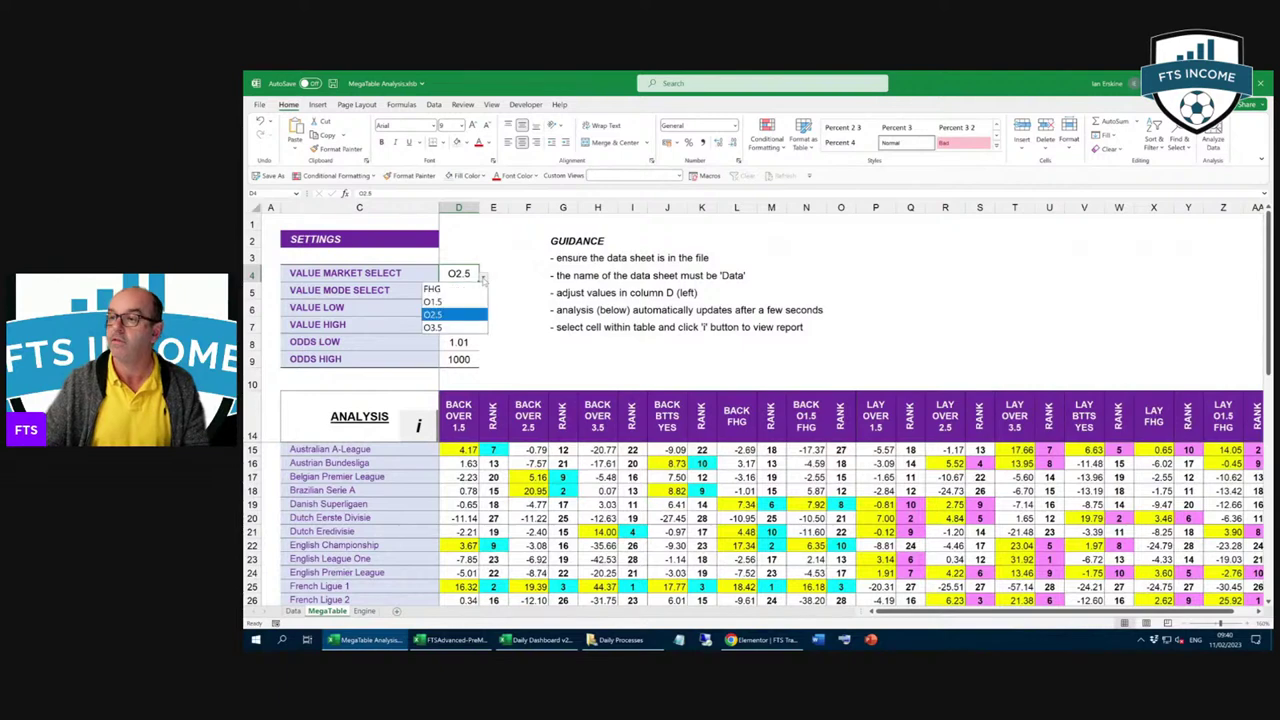
click(470, 290)
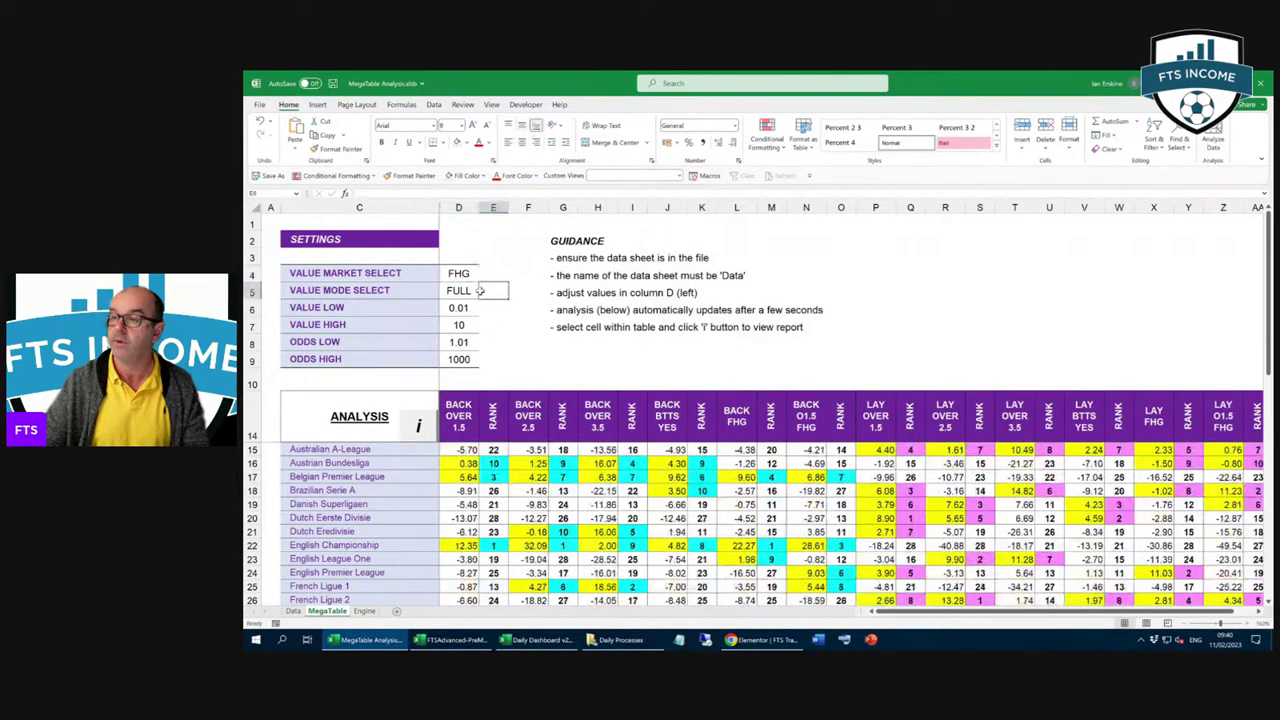
click(458, 289)
click(483, 292)
click(472, 318)
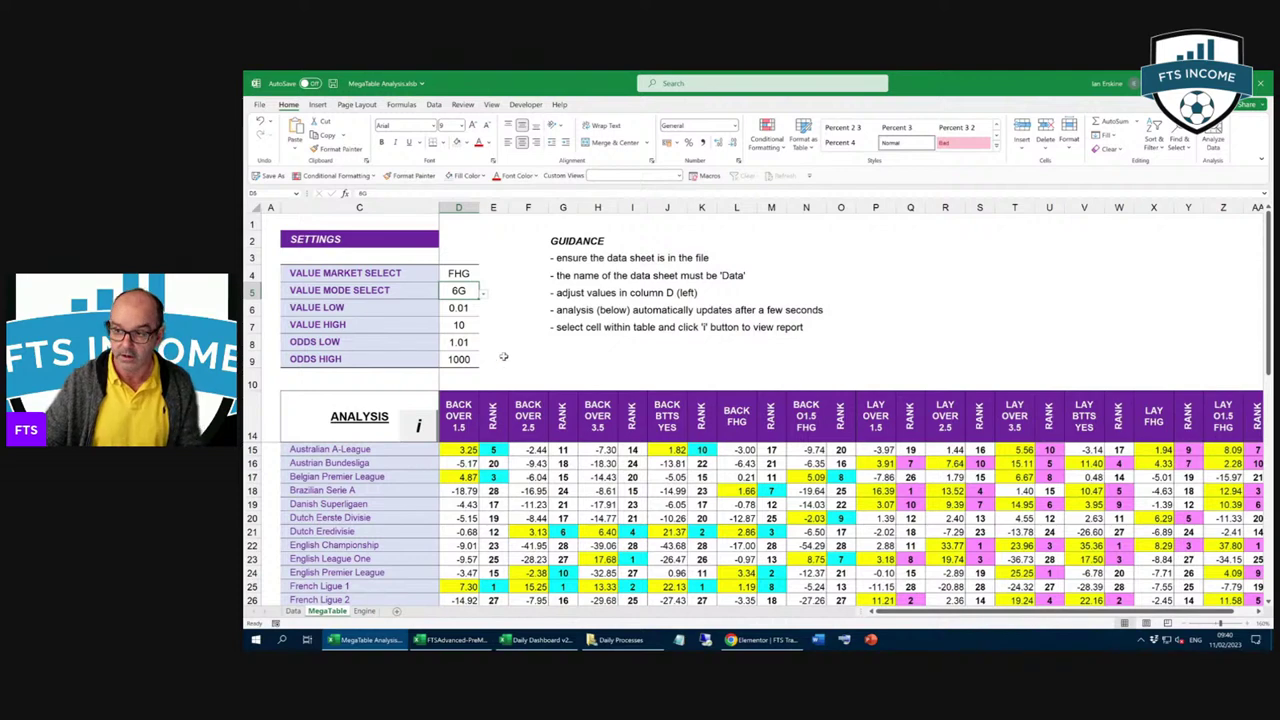
Step: Check the filtered matches in the PreMatch workbook and examine the back markets for French Ligue 2 in the MegaTable analysis
click(463, 642)
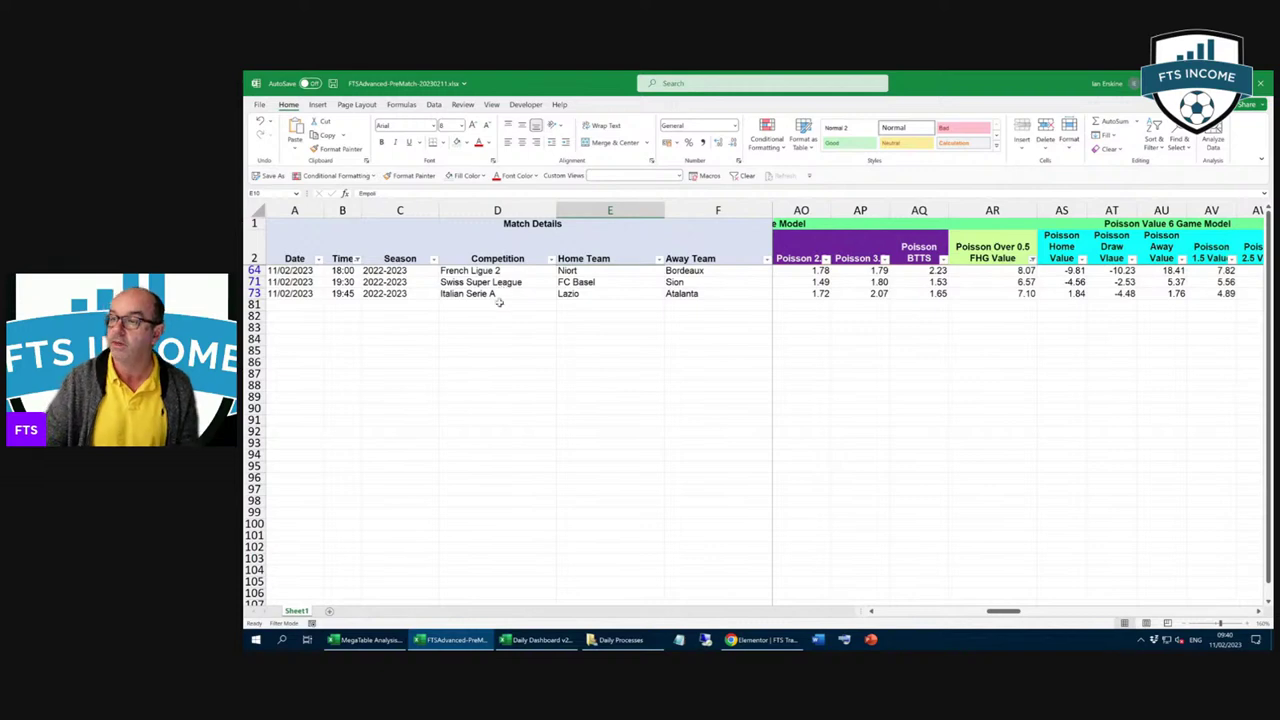
click(365, 640)
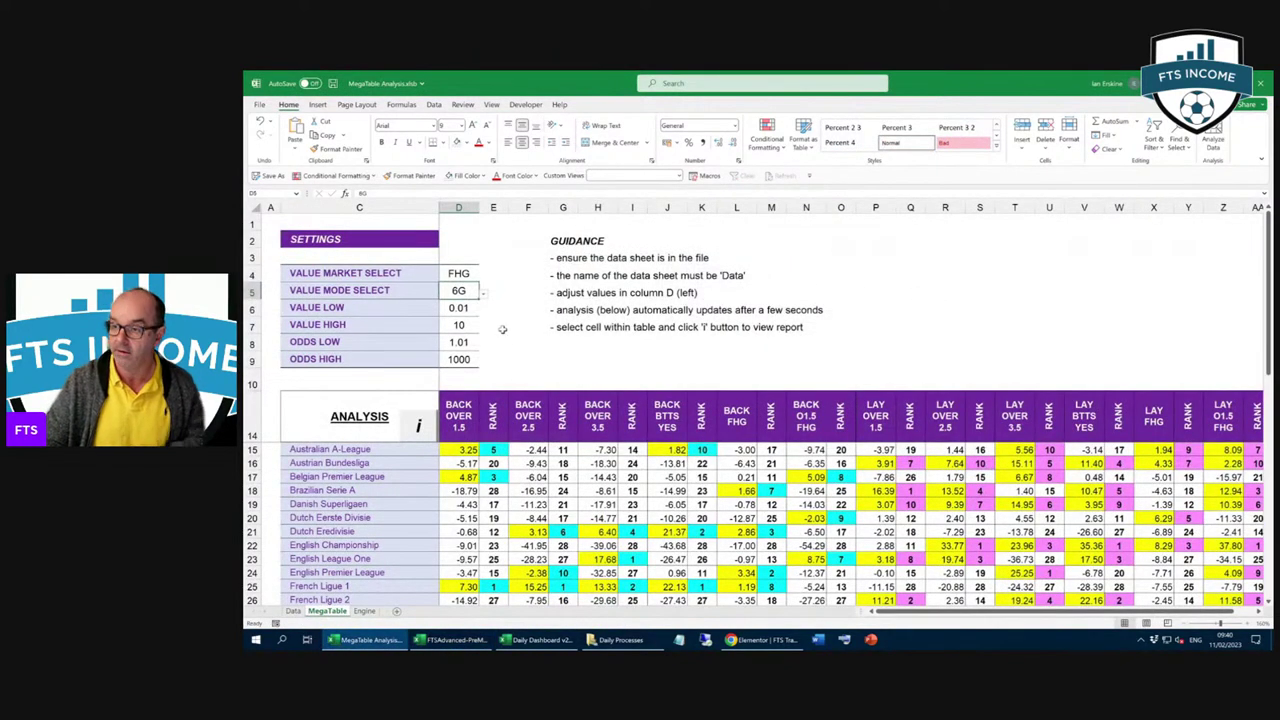
scroll(553, 335, down, 3)
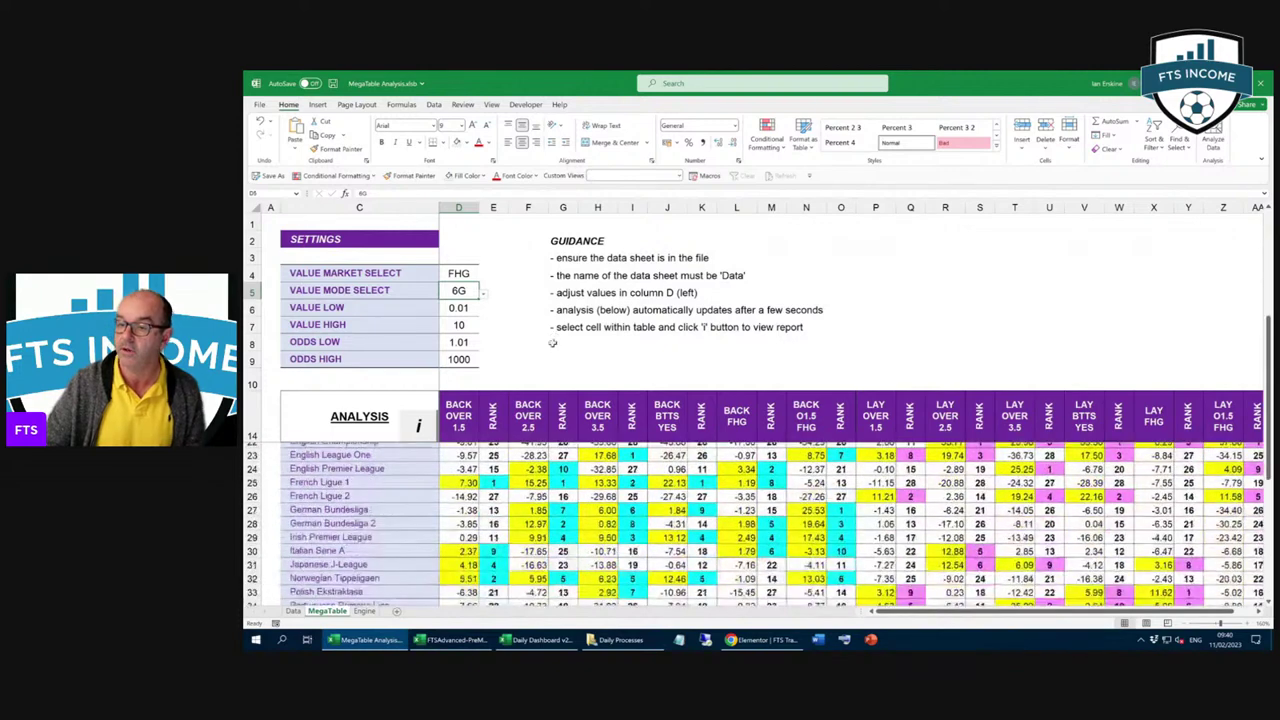
drag(463, 496, 806, 496)
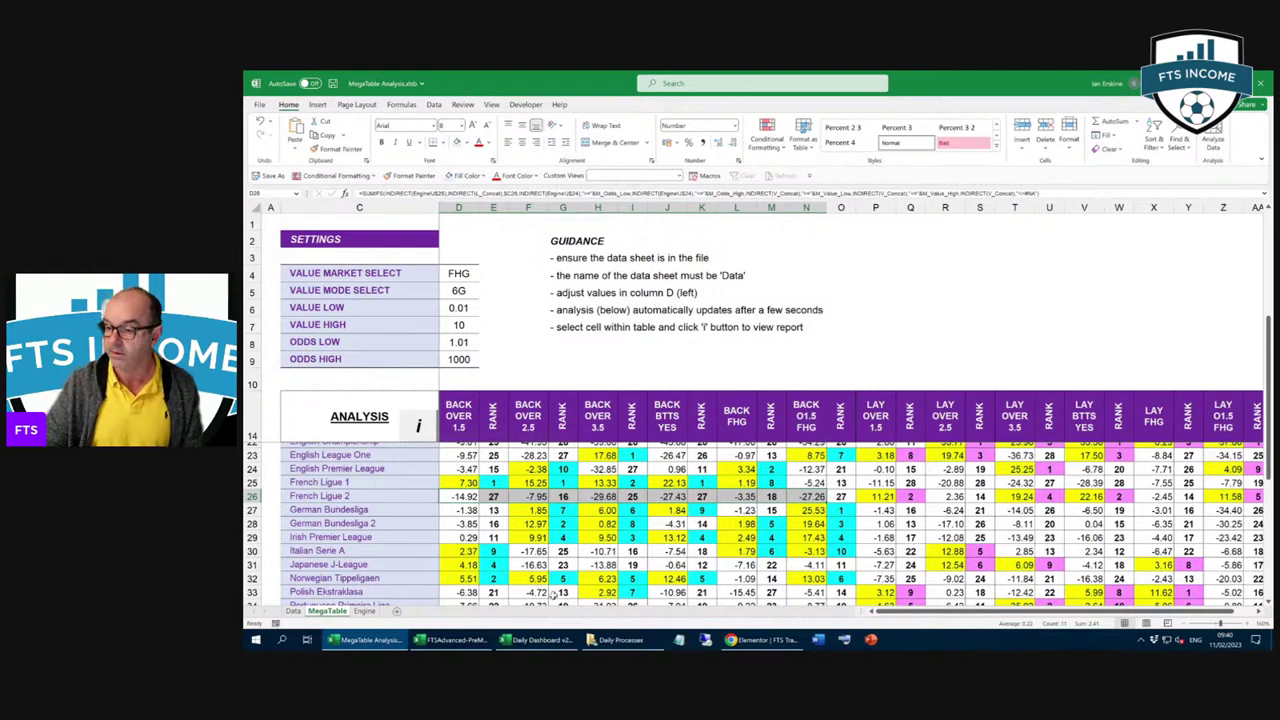
Step: Examine the back markets for Swiss Super League in the MegaTable analysis, selecting its Back BTTS Yes value
click(465, 642)
click(465, 642)
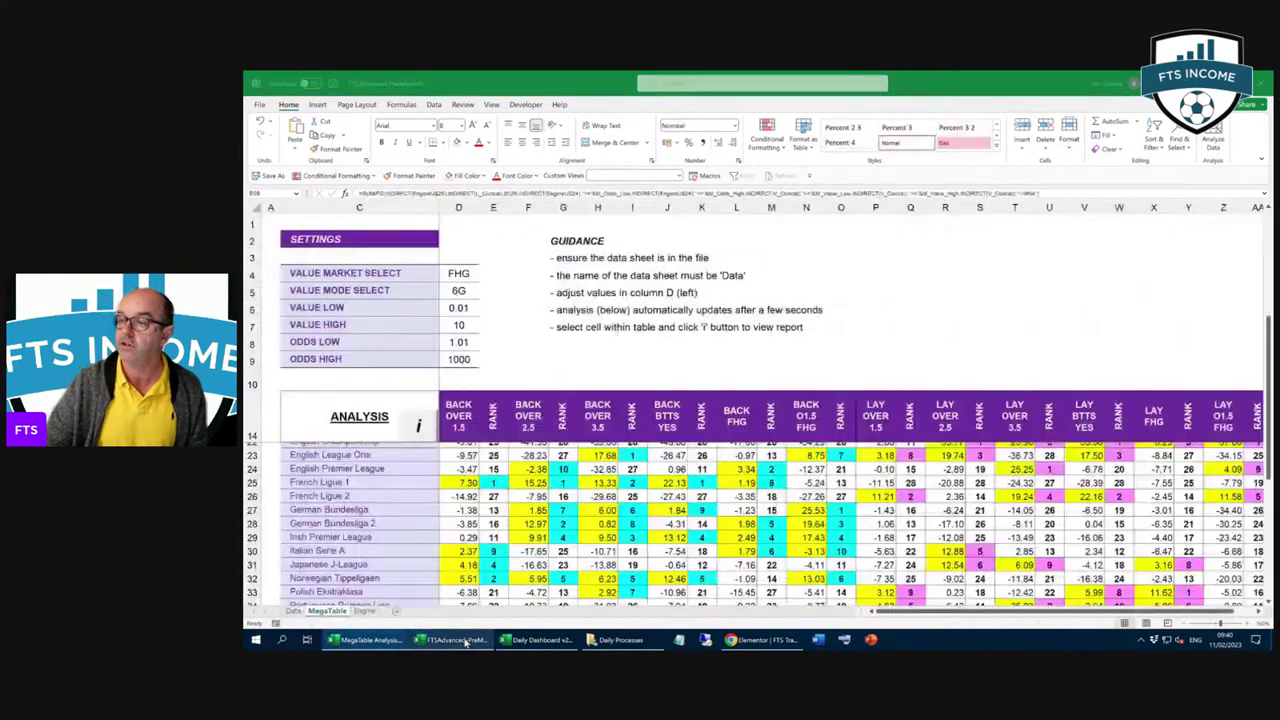
scroll(541, 535, down, 3)
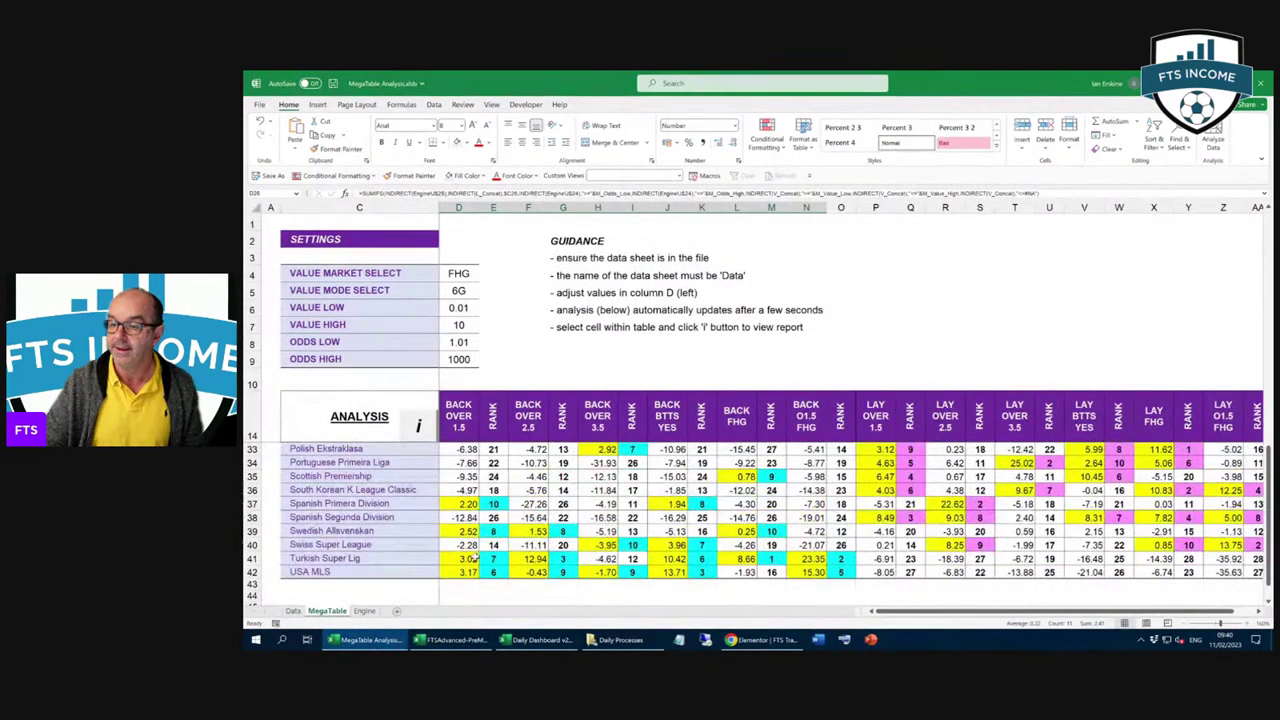
drag(470, 548, 815, 545)
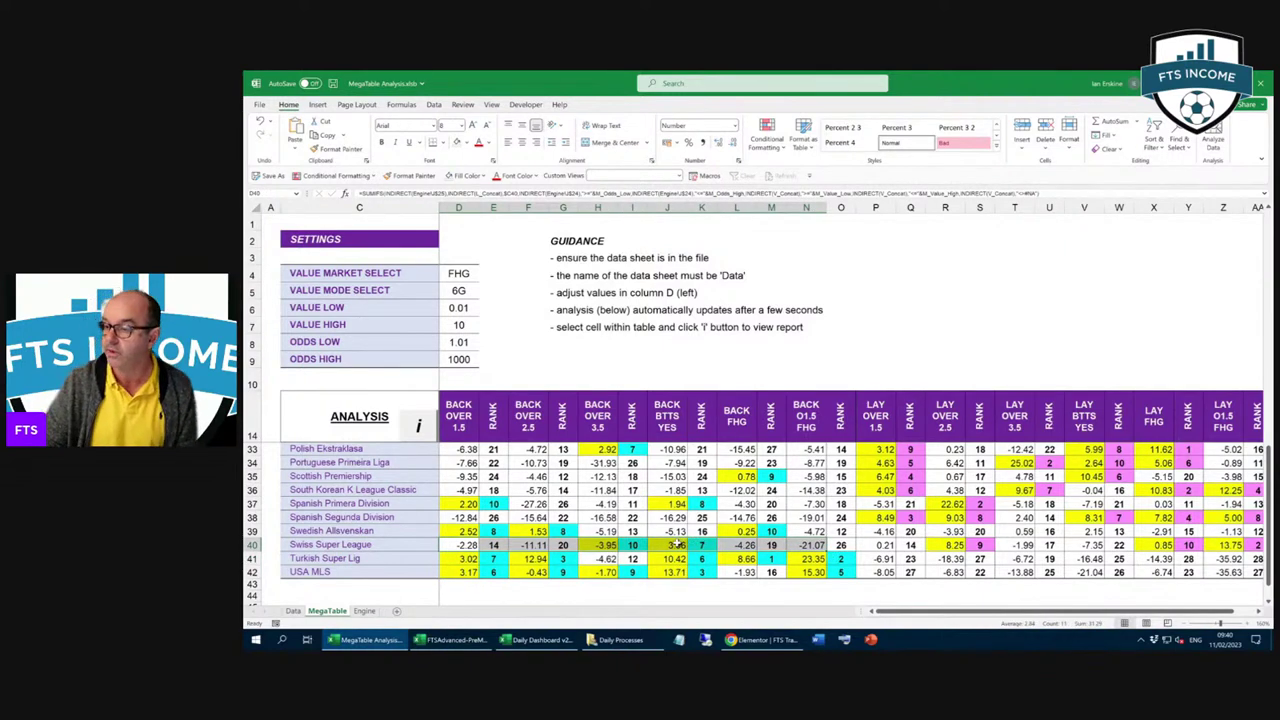
click(677, 543)
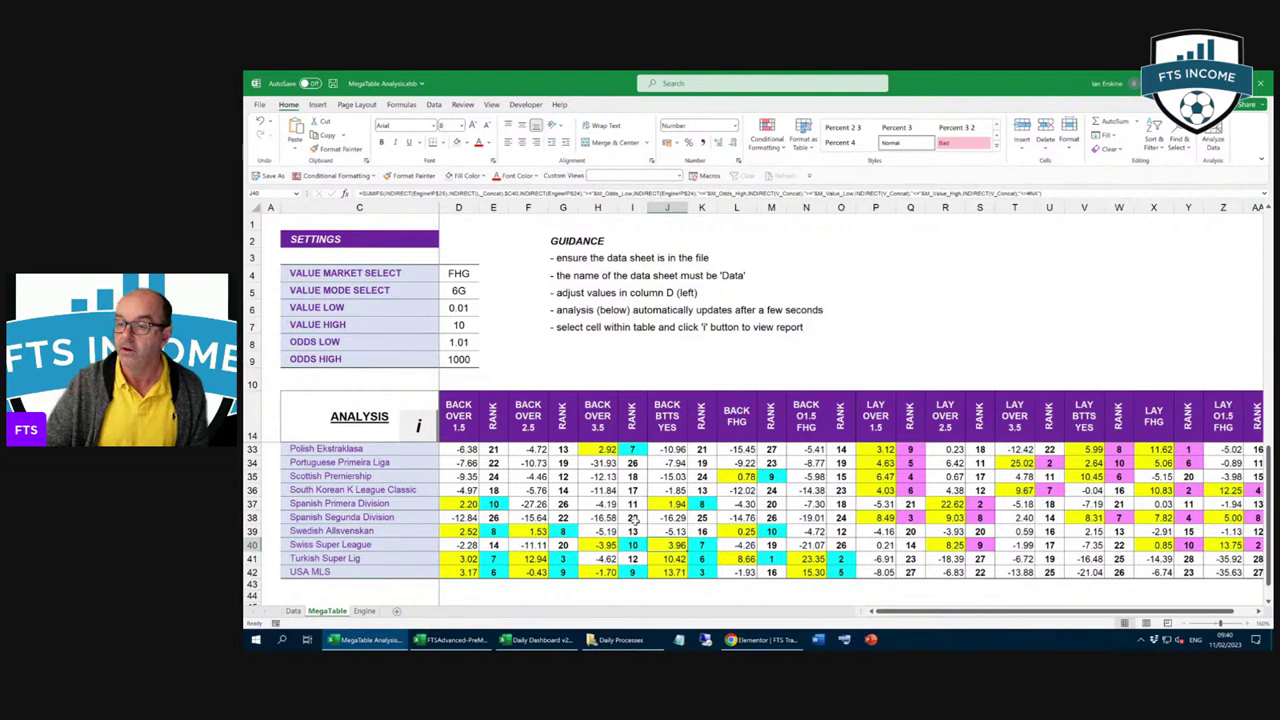
Step: Recheck the filtered matches in the PreMatch workbook and examine the back markets for Italian Serie A in the MegaTable analysis
scroll(633, 520, up, 3)
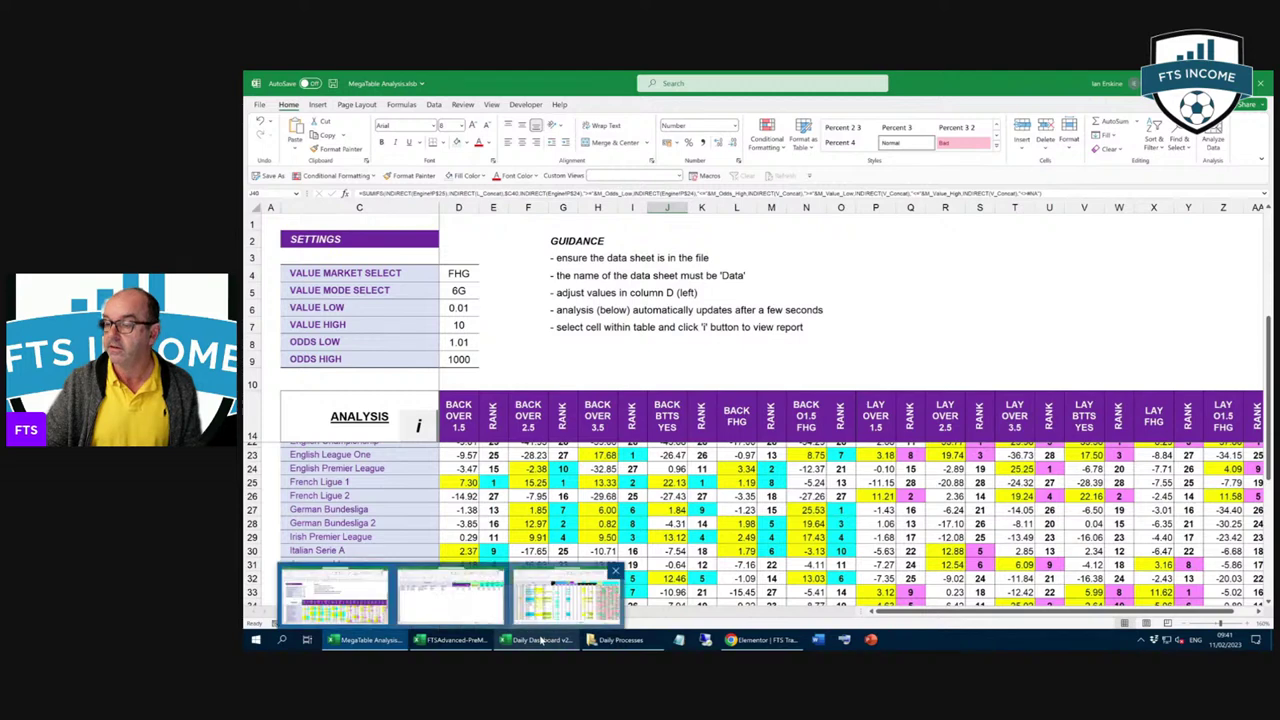
click(460, 641)
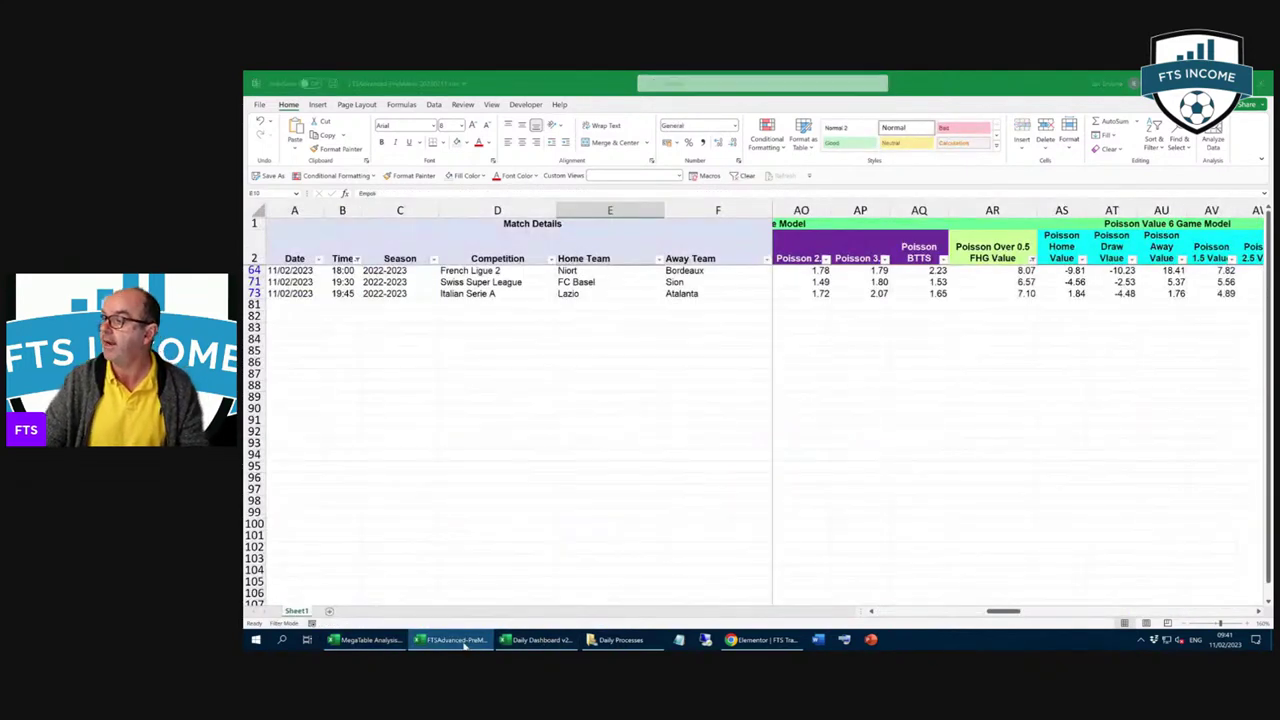
click(463, 641)
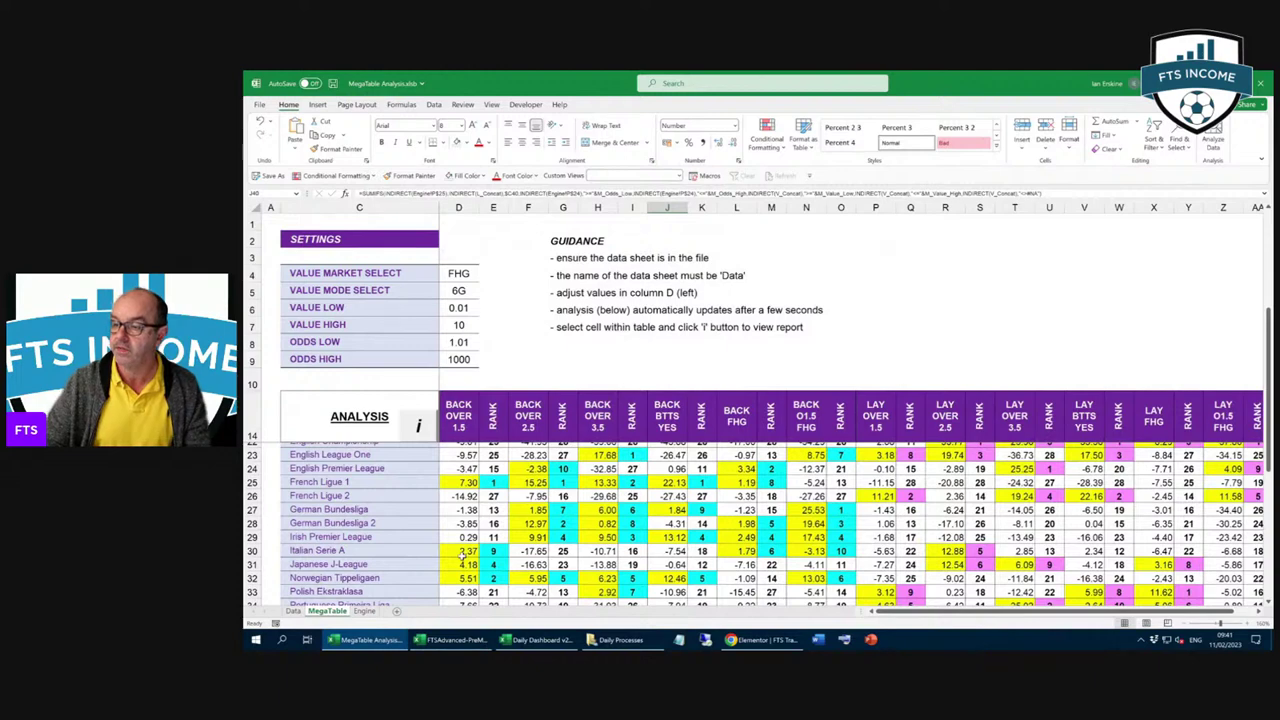
drag(462, 551, 814, 555)
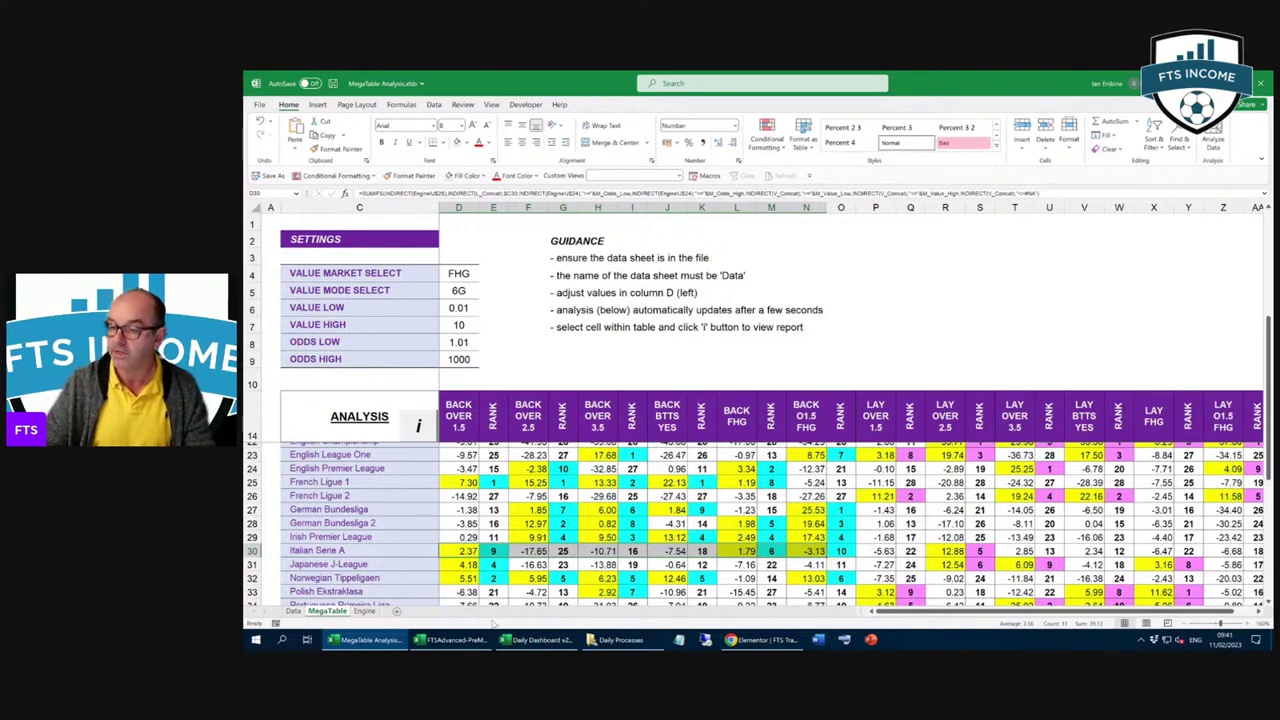
Step: Return to the FTSAdvanced-PreMatch workbook and clear the filter on the Poisson Over 0.5 FHG Value column
mouse_move(457, 640)
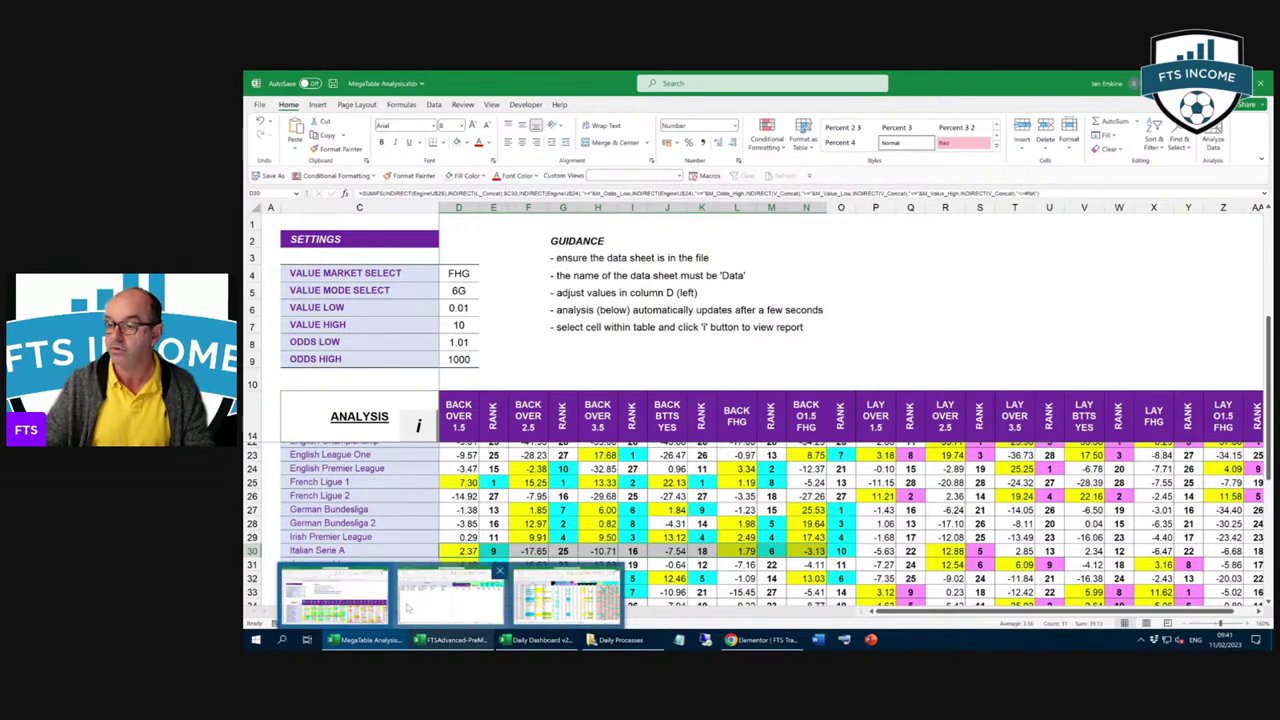
click(335, 596)
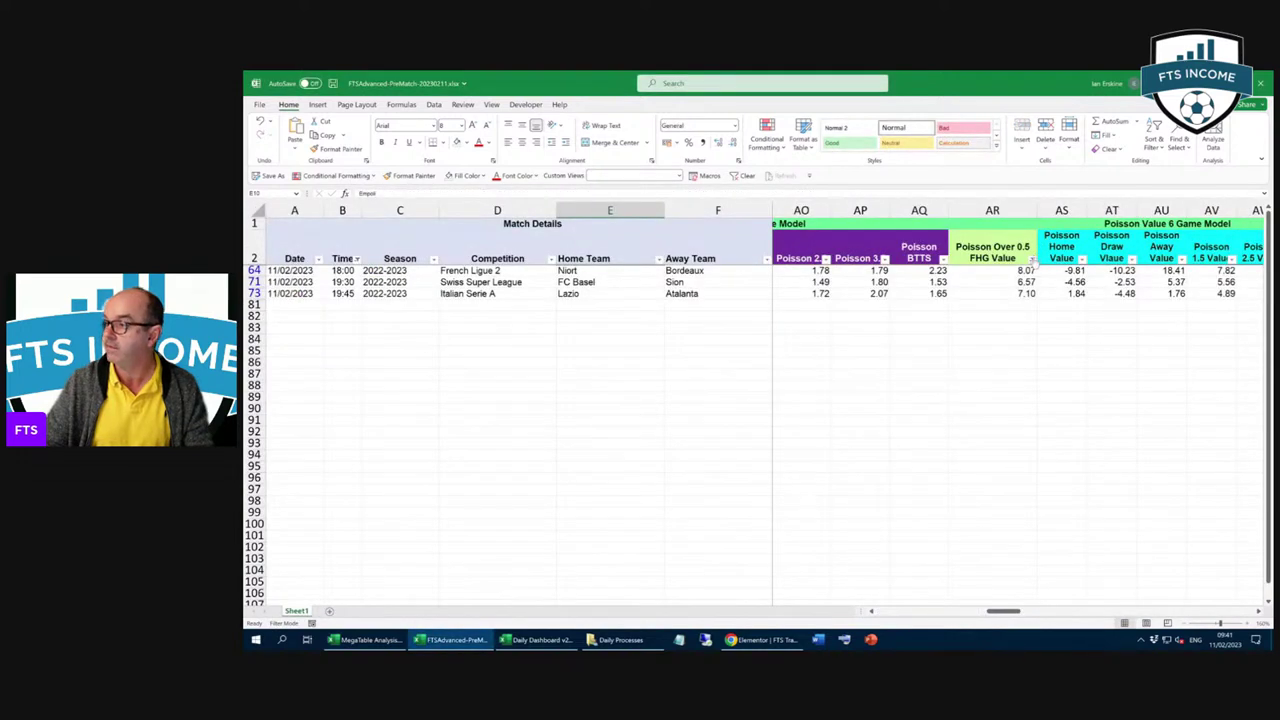
click(1032, 258)
click(963, 334)
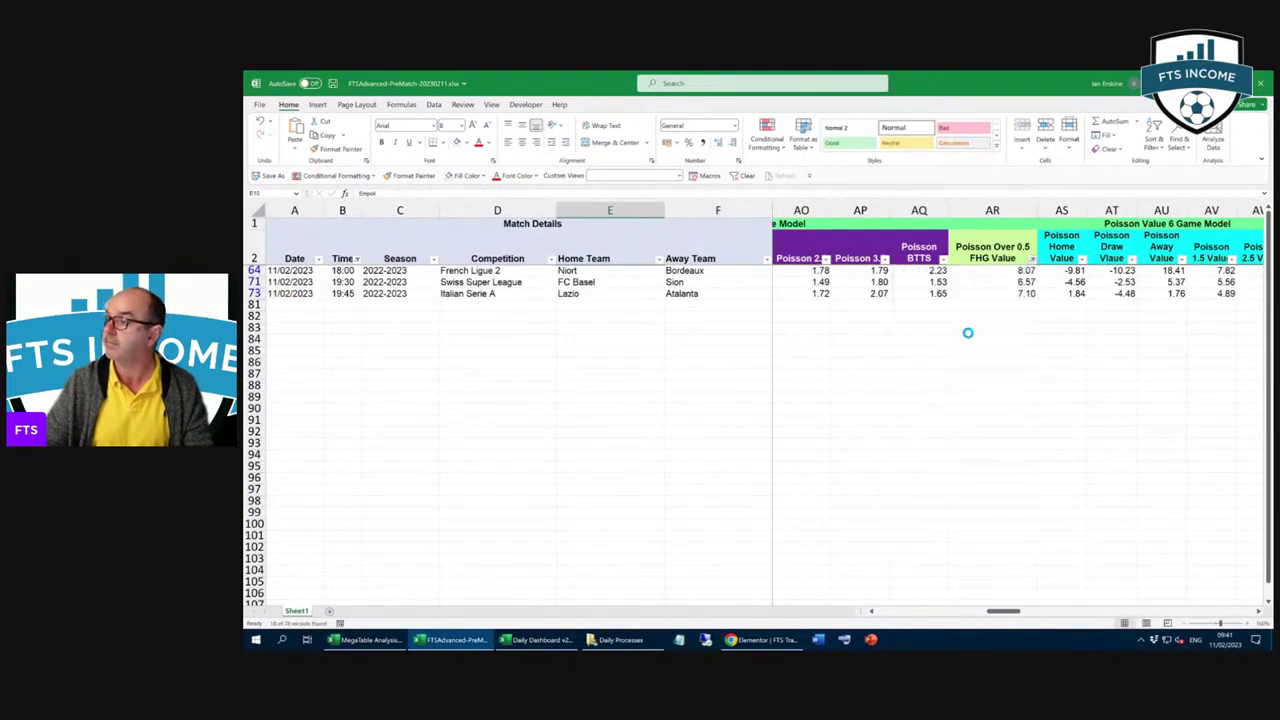
Step: Filter the Poisson Over 0.5 FHG Value column to matches with values between 10.01 and 20
click(1032, 258)
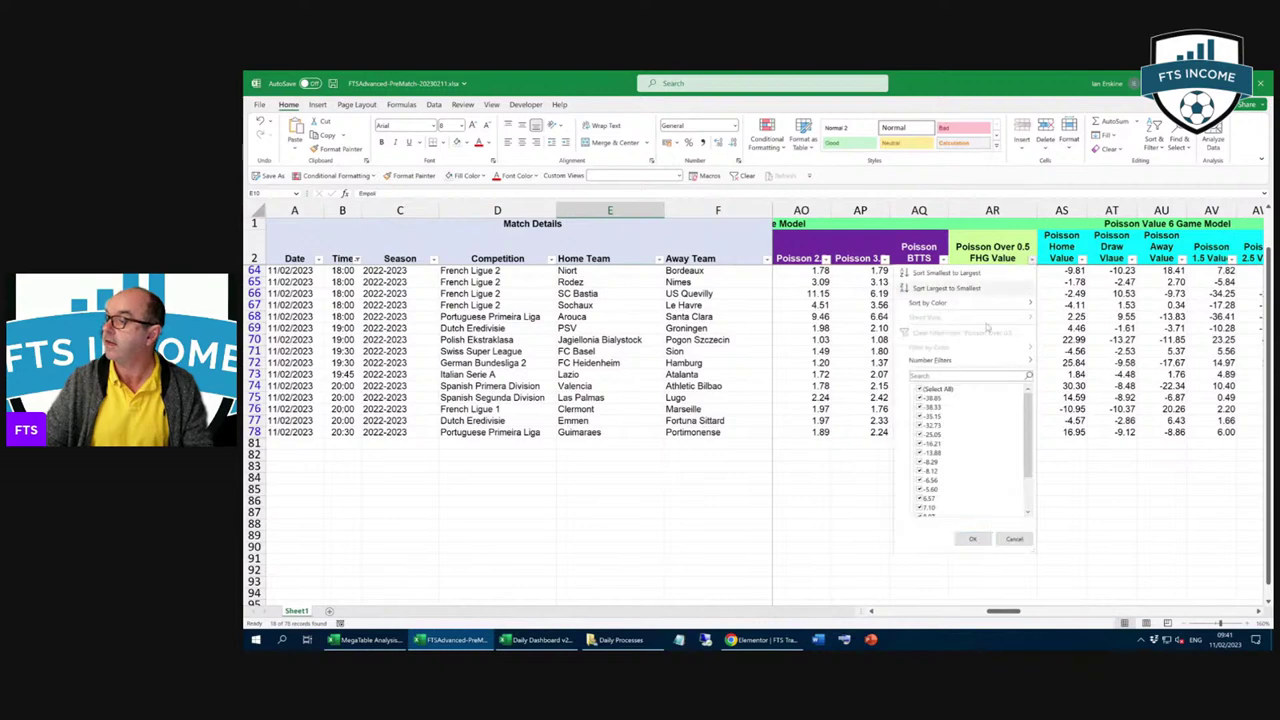
mouse_move(972, 360)
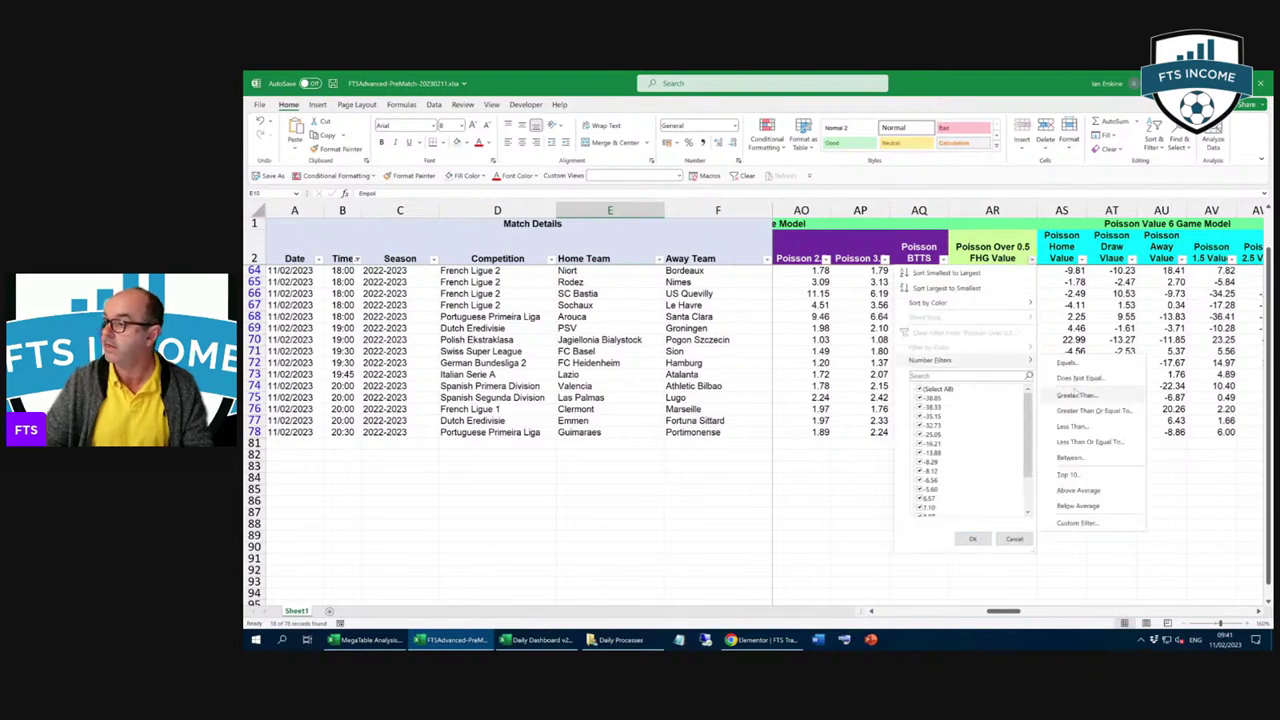
click(1070, 458)
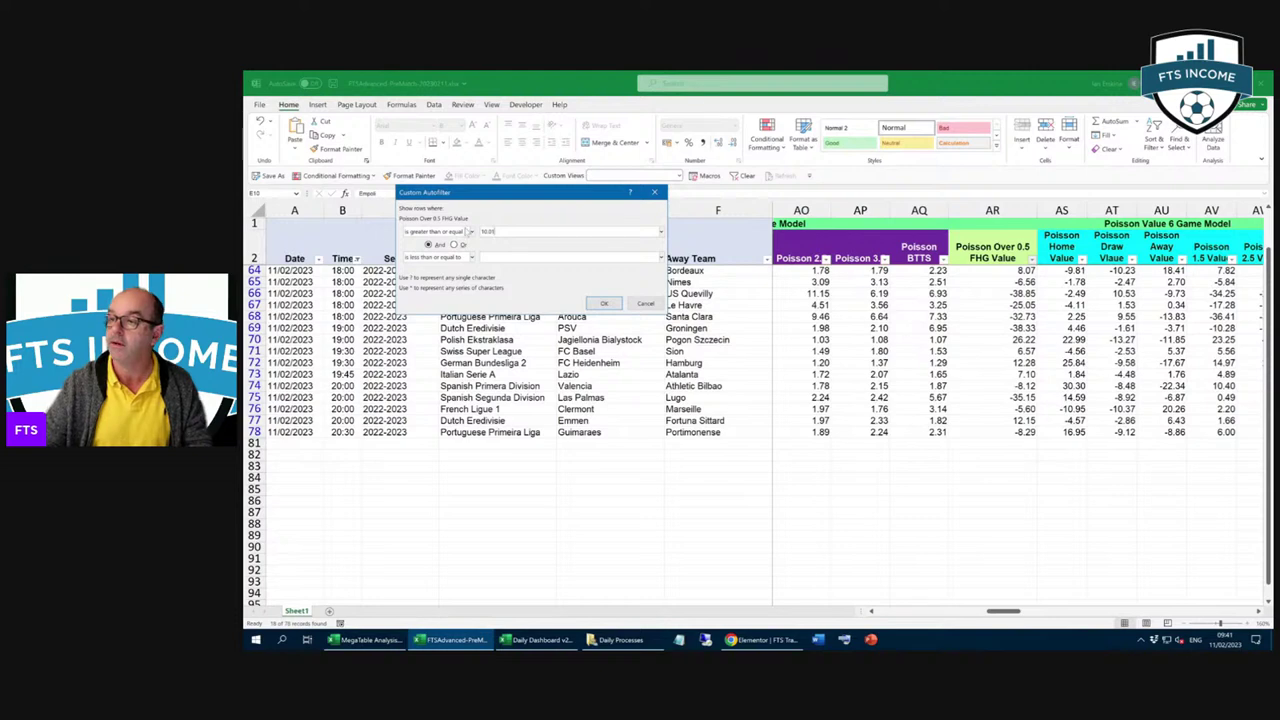
click(598, 304)
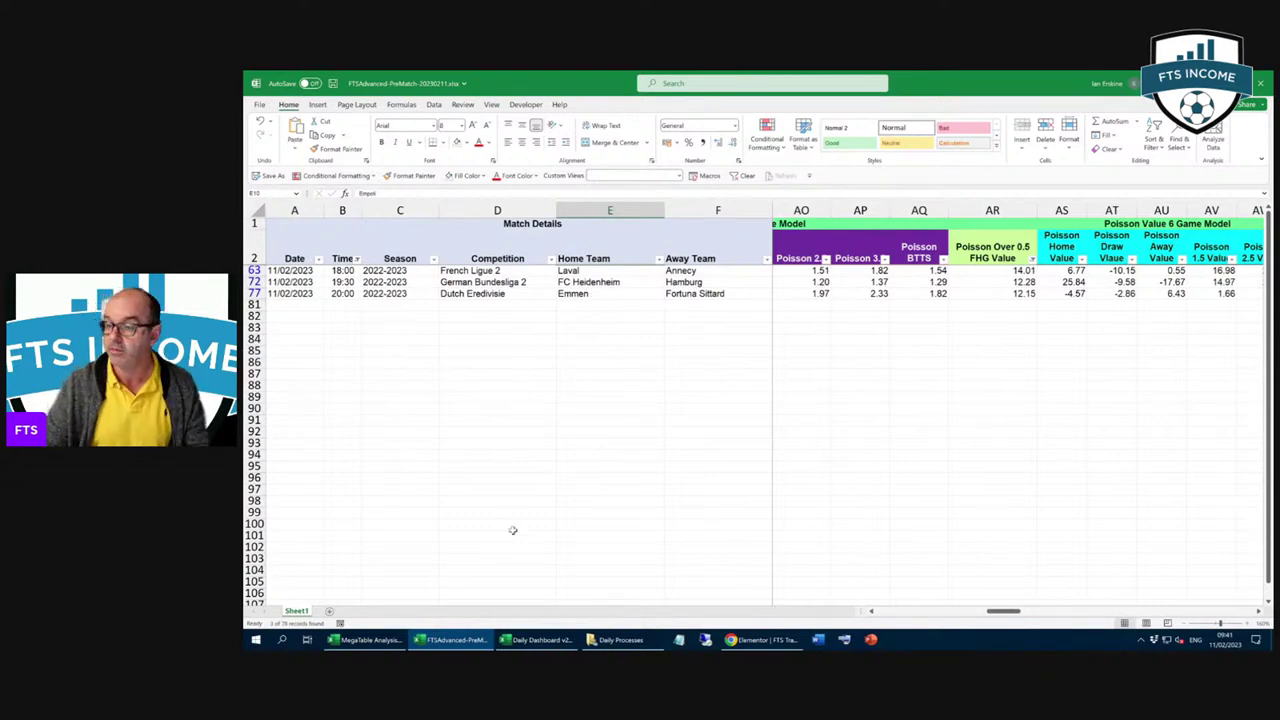
Step: In the MegaTable analysis workbook, set Value Low to 10.01 and Value High to 20
click(350, 641)
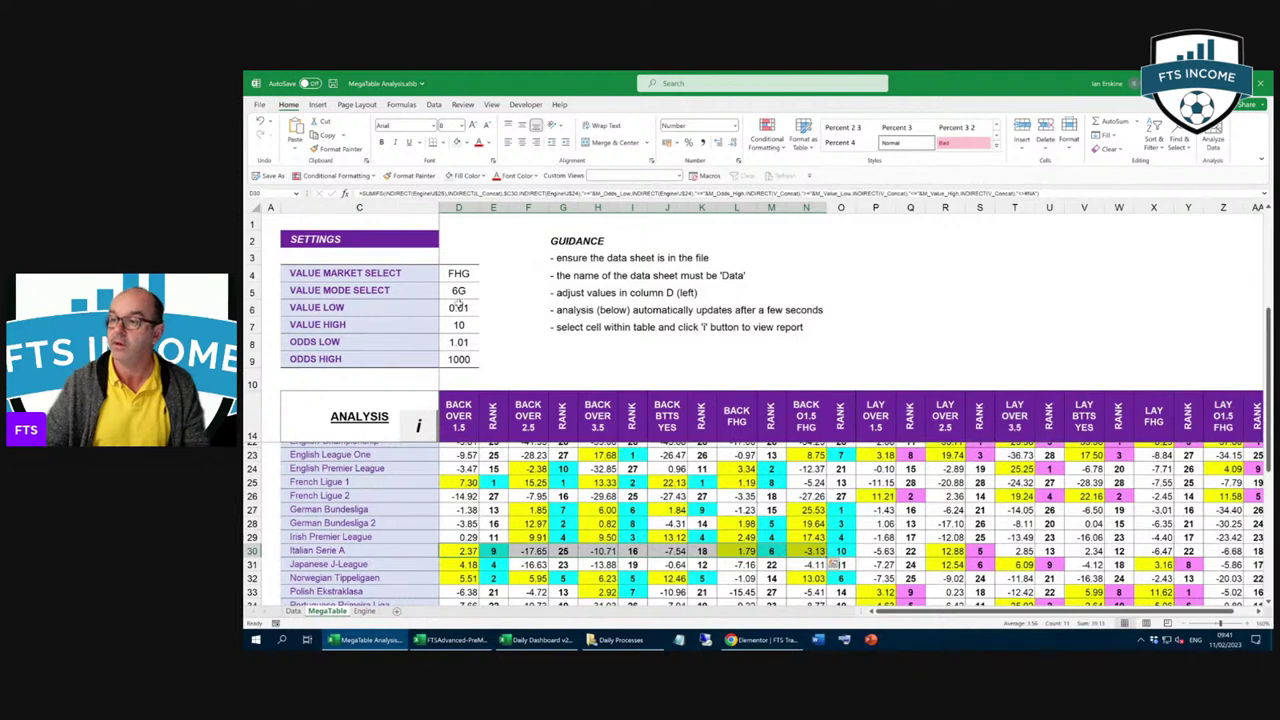
click(459, 304)
text(10.01)
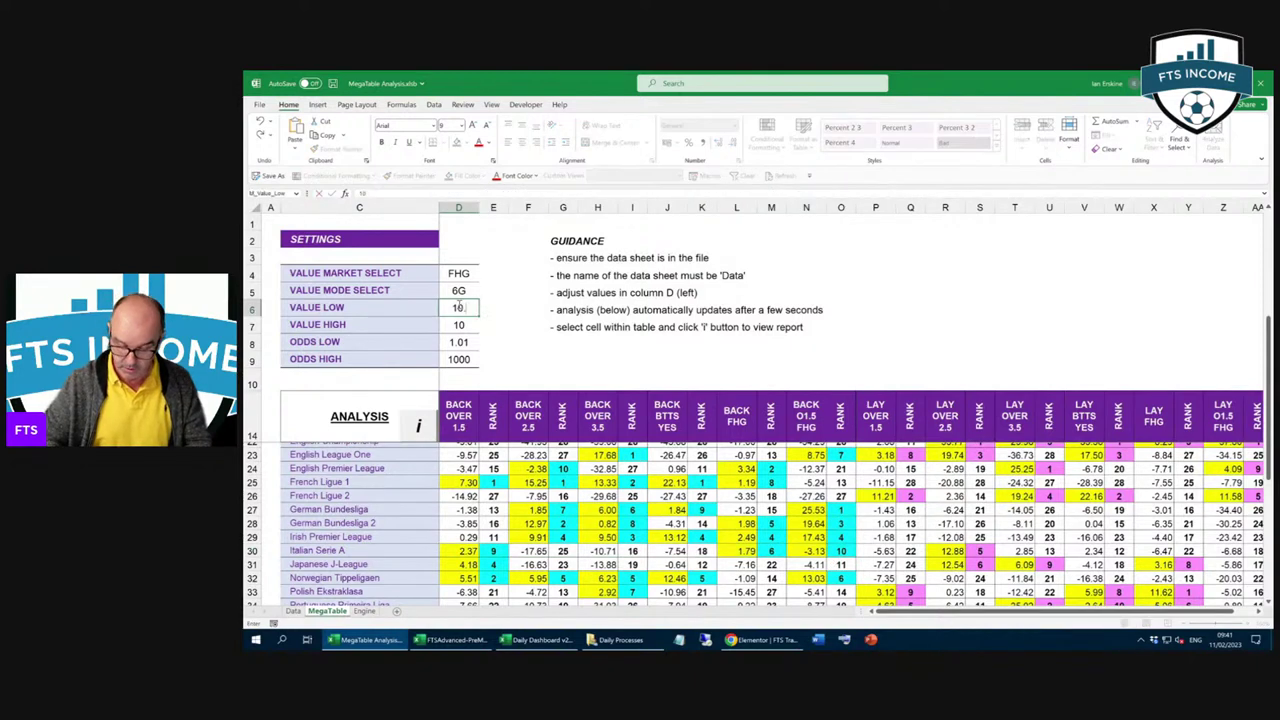
click(480, 324)
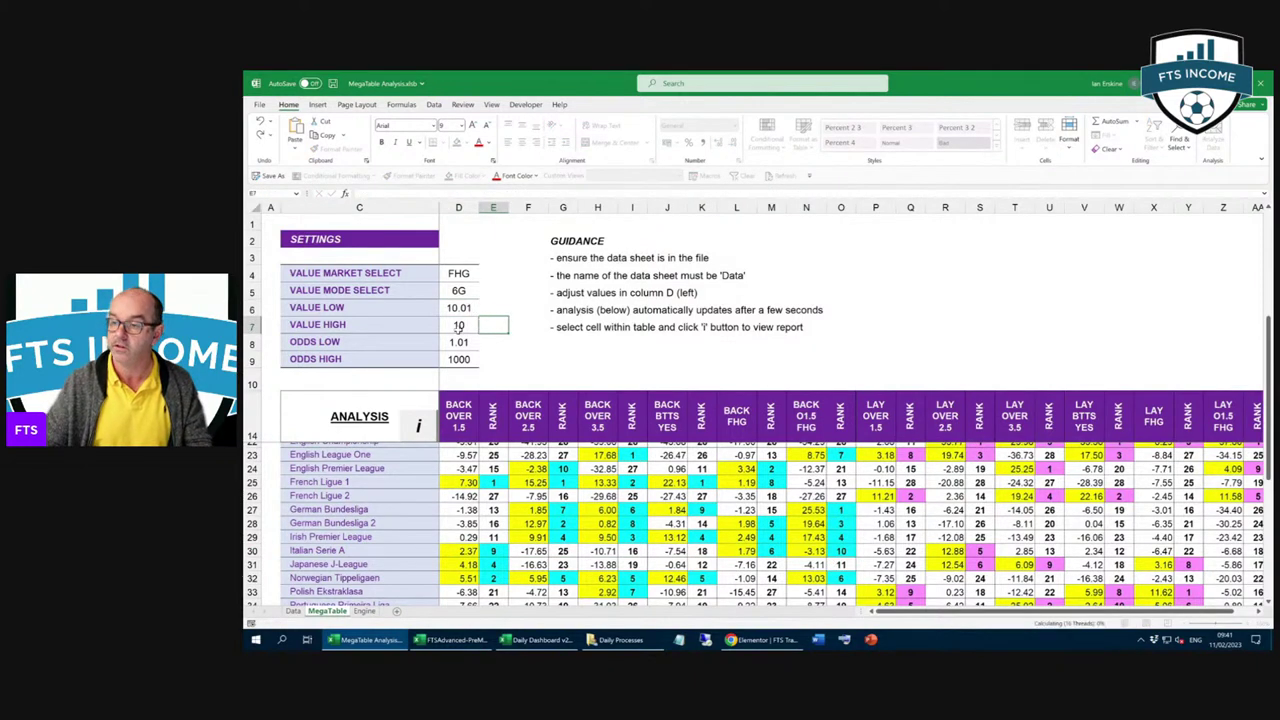
click(462, 325)
text(20)
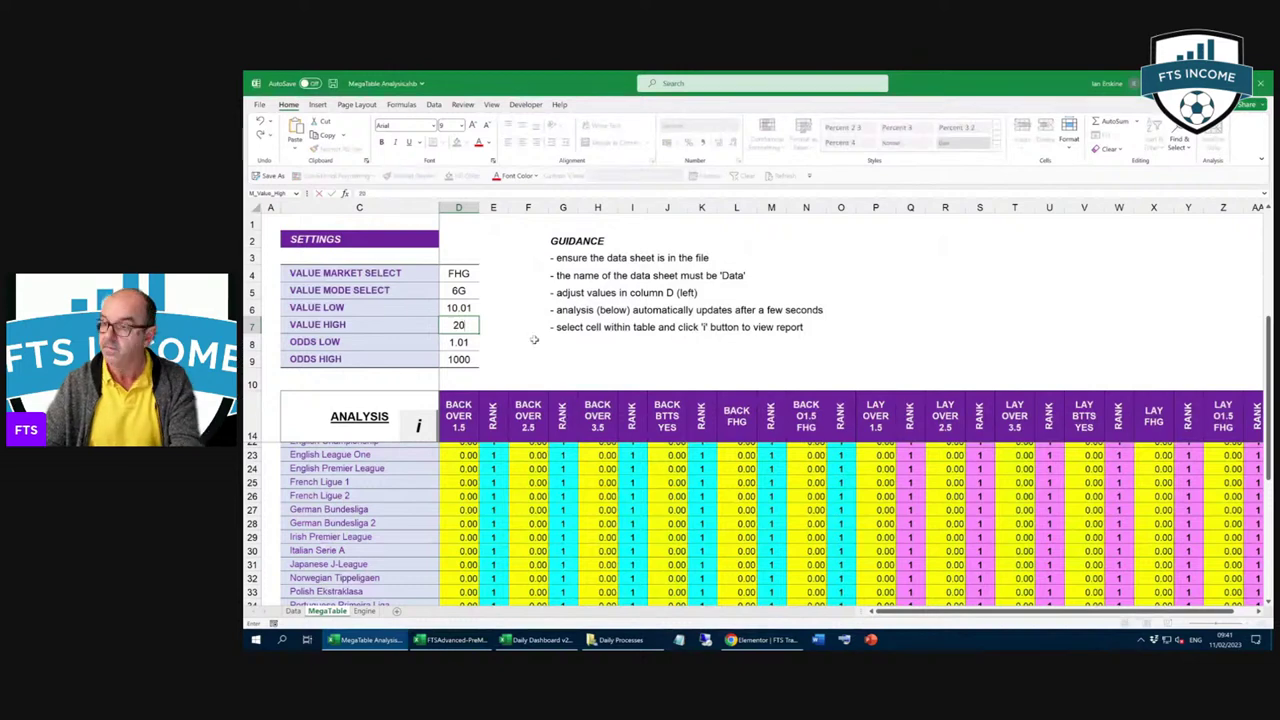
click(532, 359)
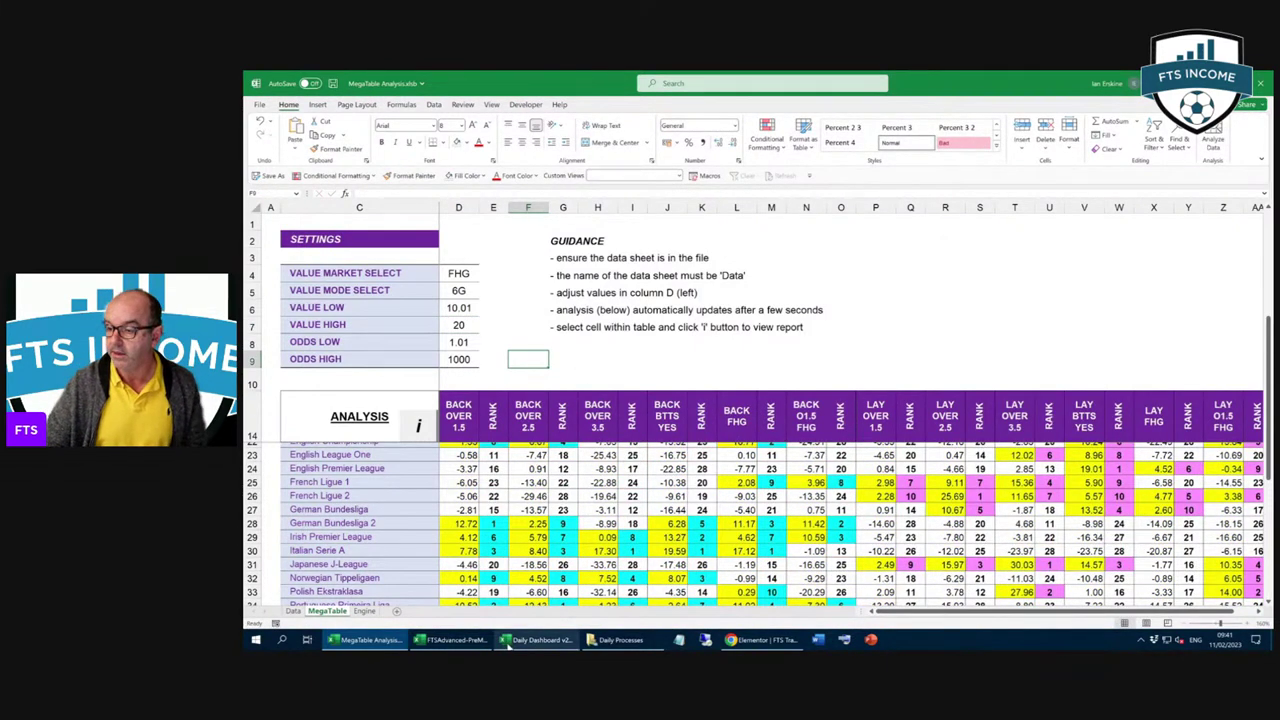
Step: Check the filtered matches in the PreMatch workbook and examine the French Ligue 2 row in the MegaTable analysis
click(458, 640)
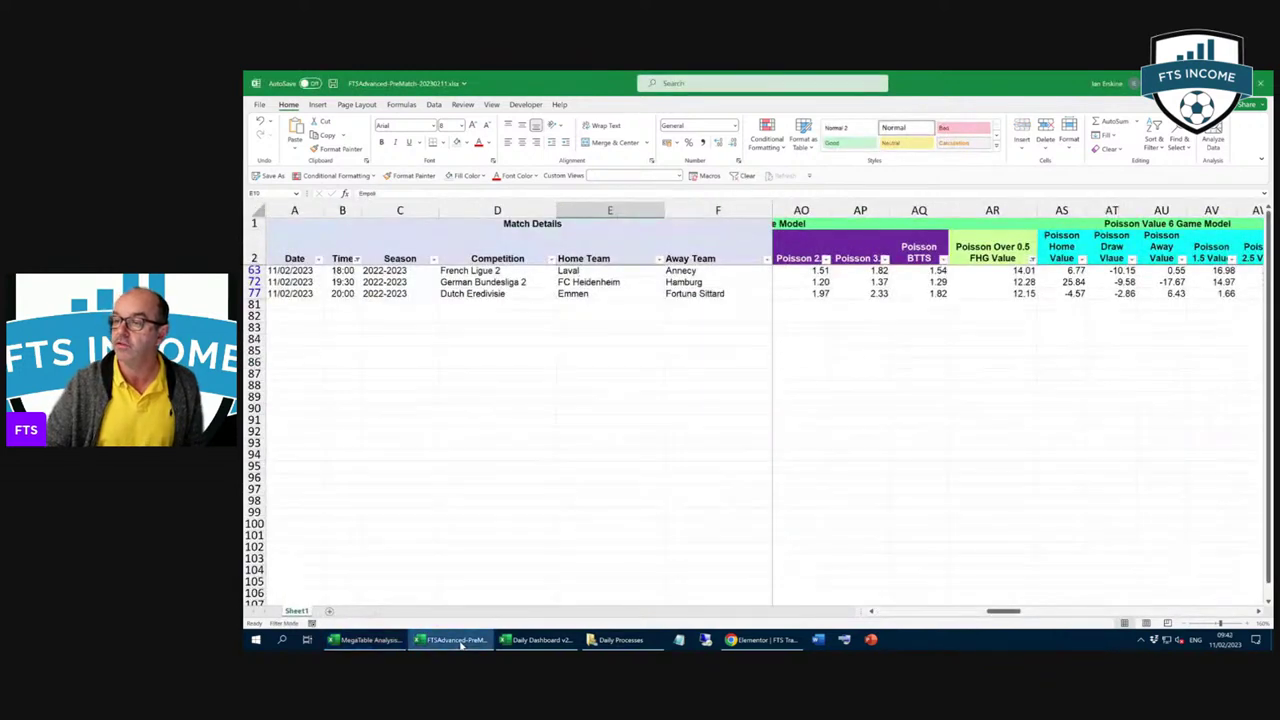
click(460, 641)
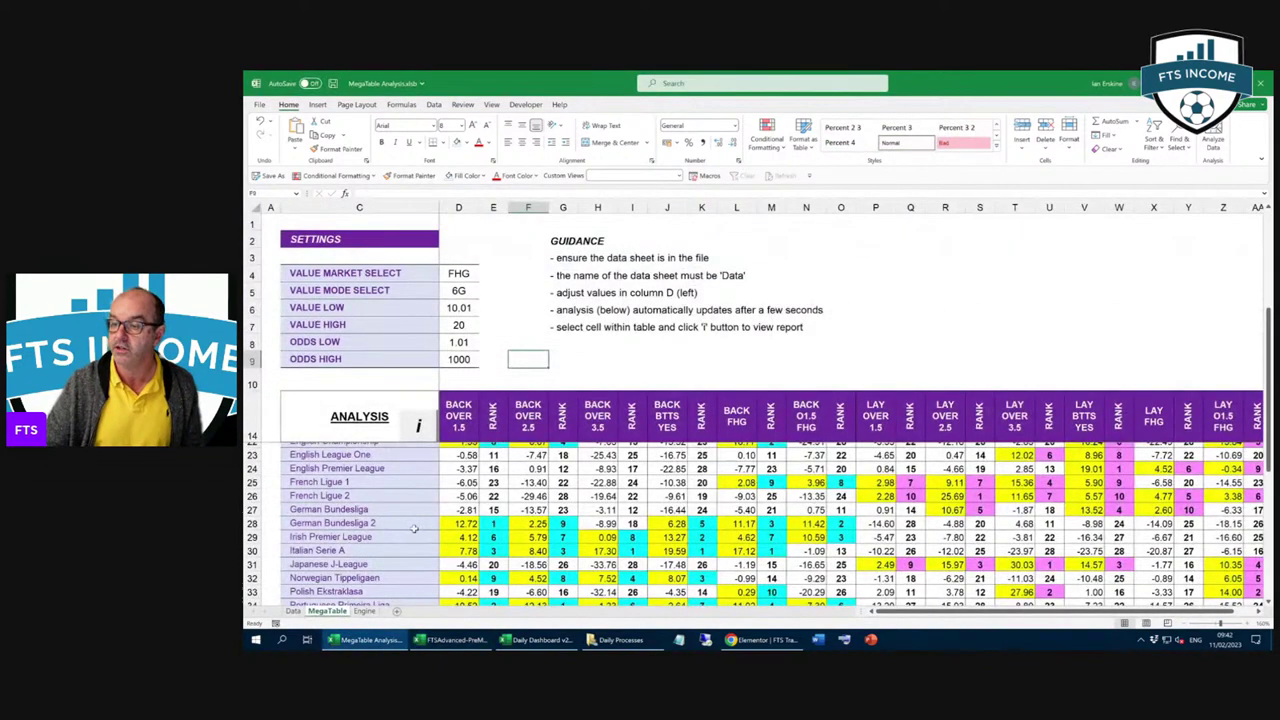
click(252, 496)
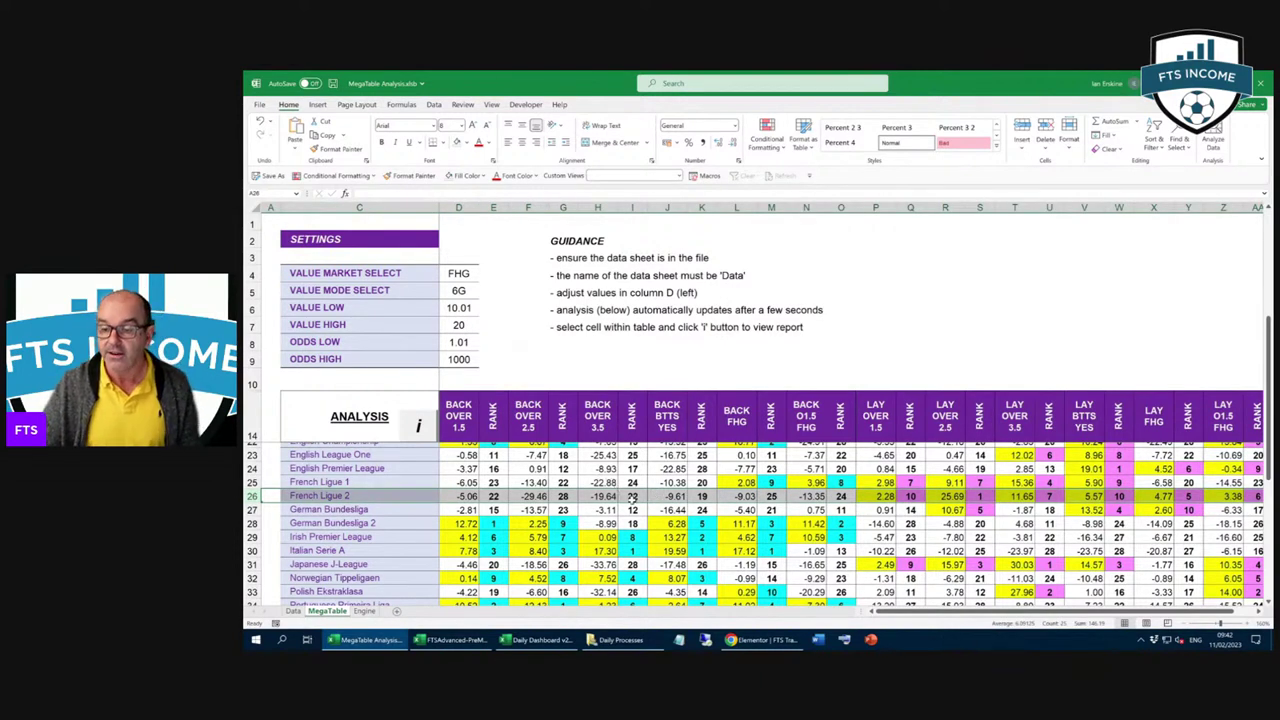
scroll(632, 497, down, 1)
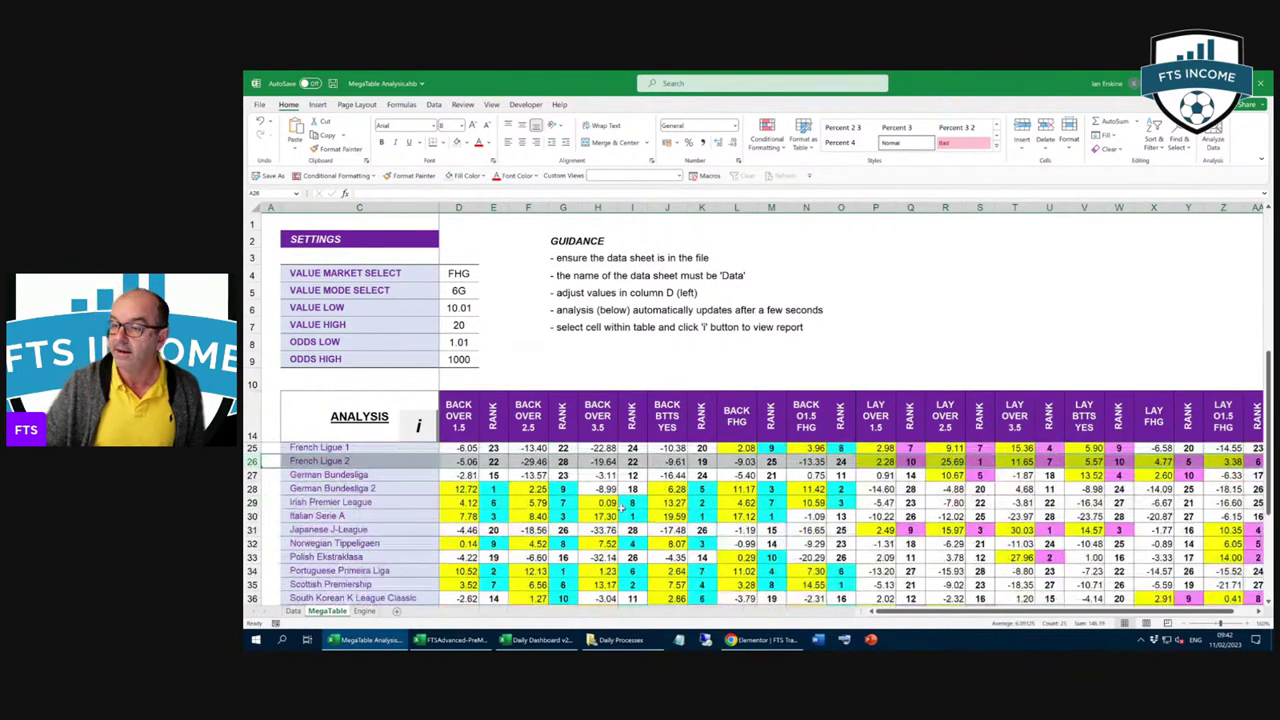
Step: Examine German Bundesliga 2's Back Over 1.5, Over 2.5, BTTS Yes, FHG and O1.5 FHG values in the MegaTable analysis
click(462, 489)
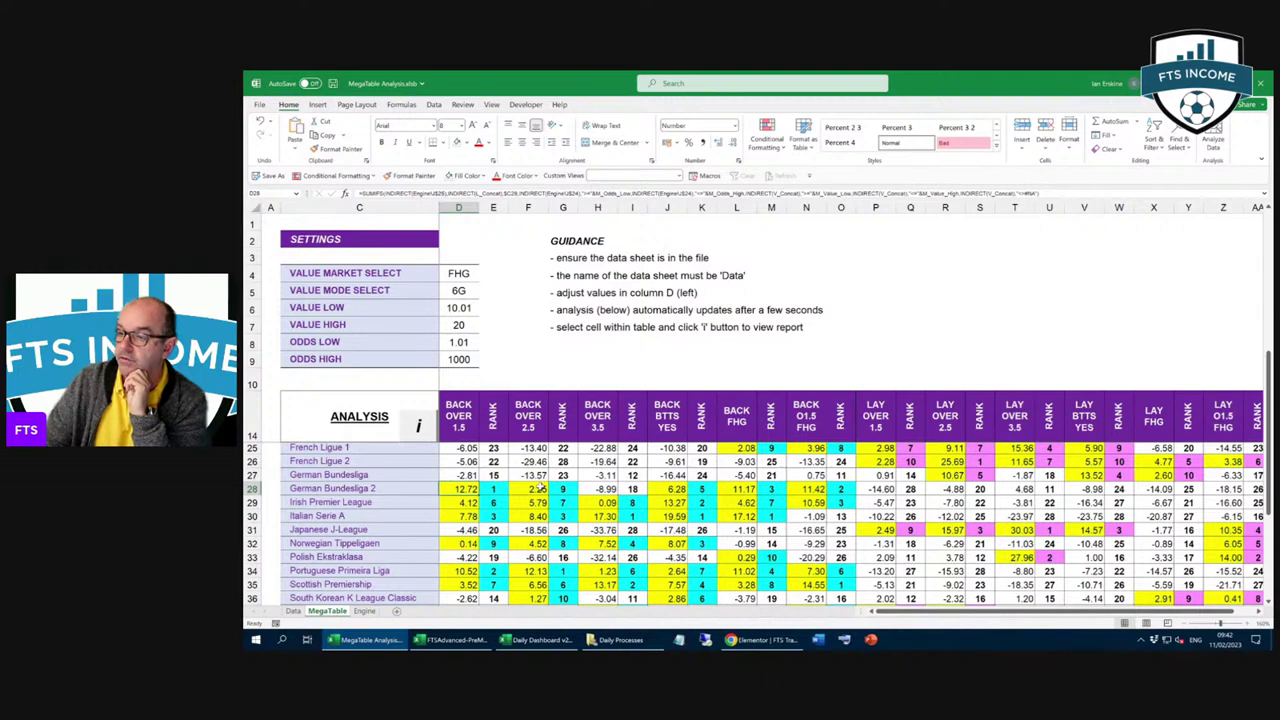
click(540, 487)
click(676, 492)
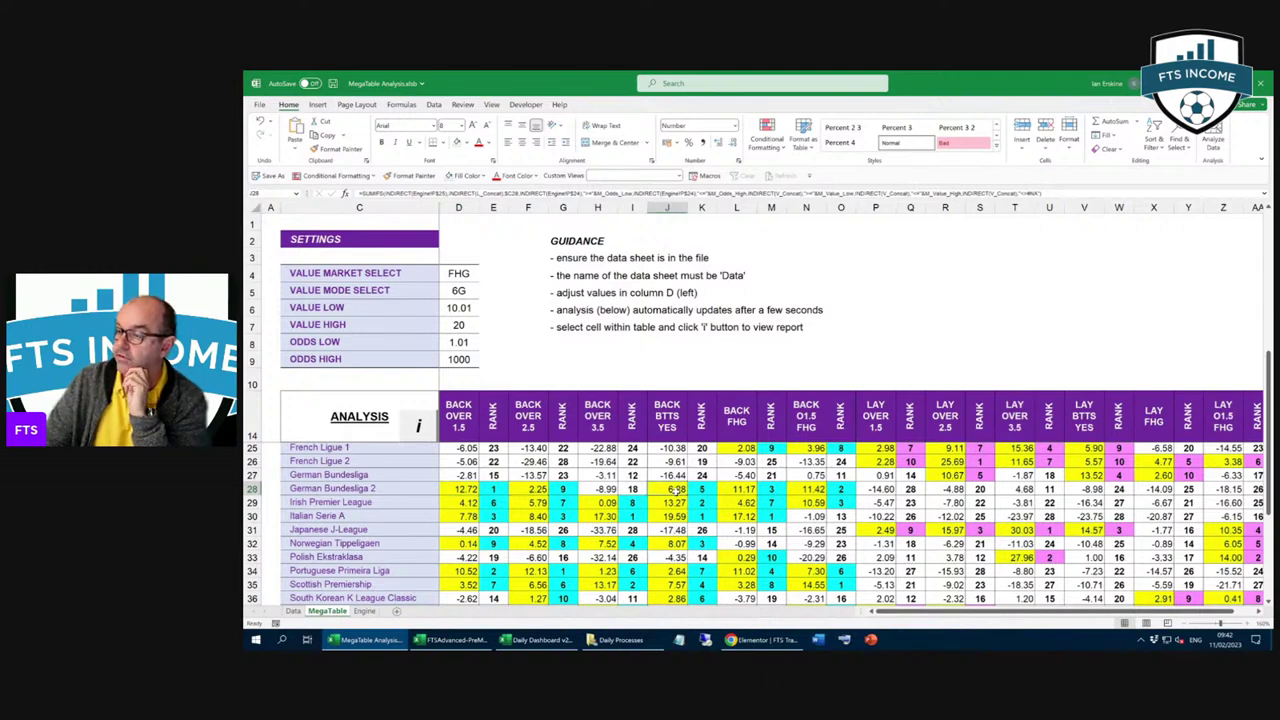
click(740, 489)
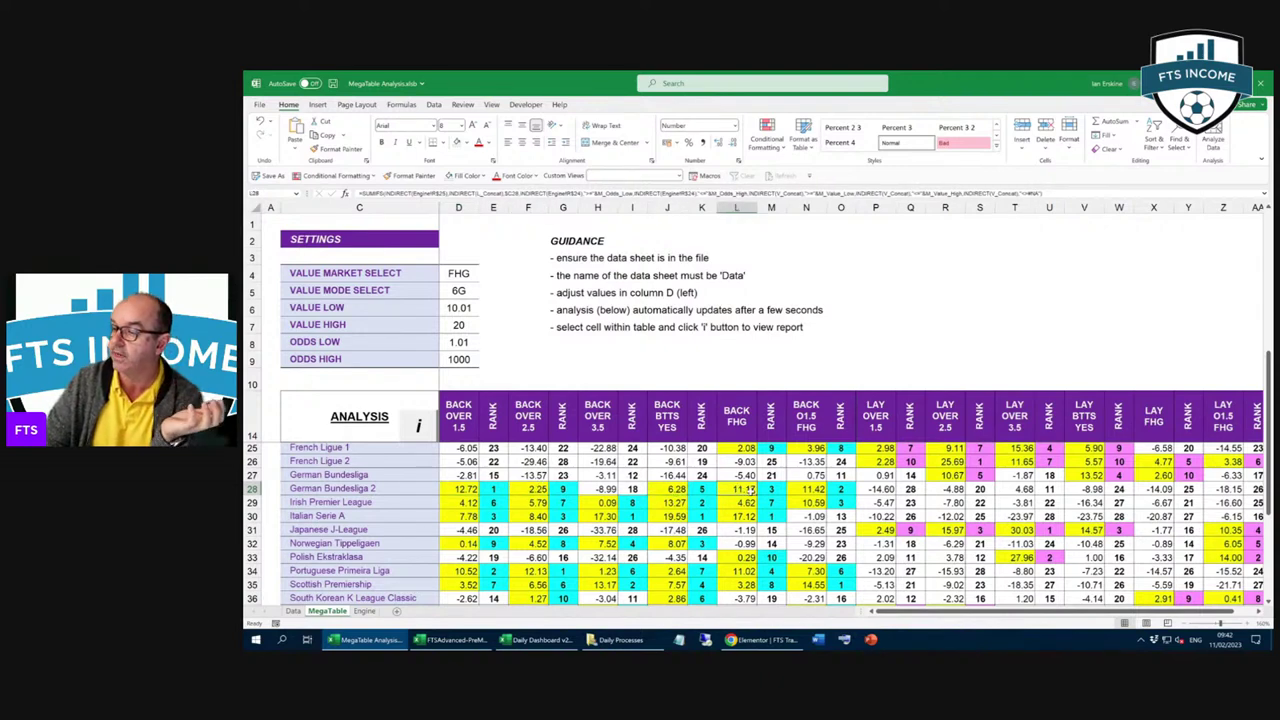
click(815, 490)
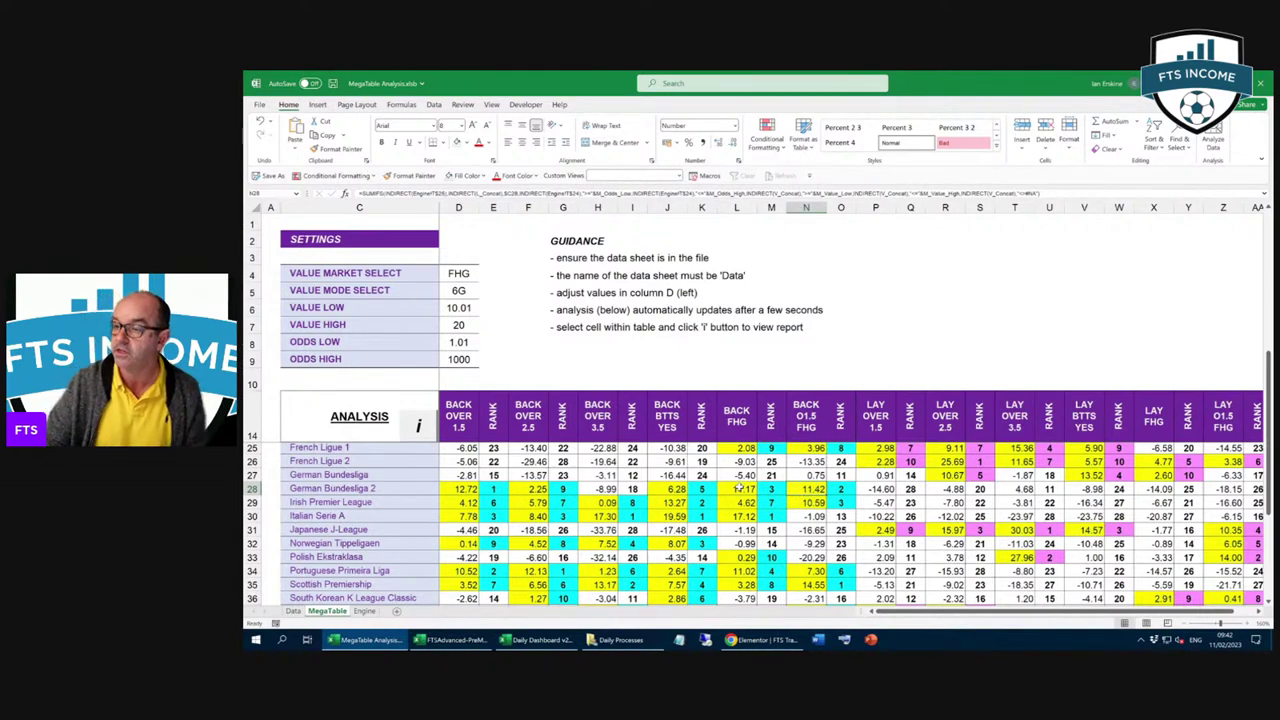
Step: View the mini reports for German Bundesliga 2's Back FHG and Back Over 1.5 markets, closing each one
click(740, 489)
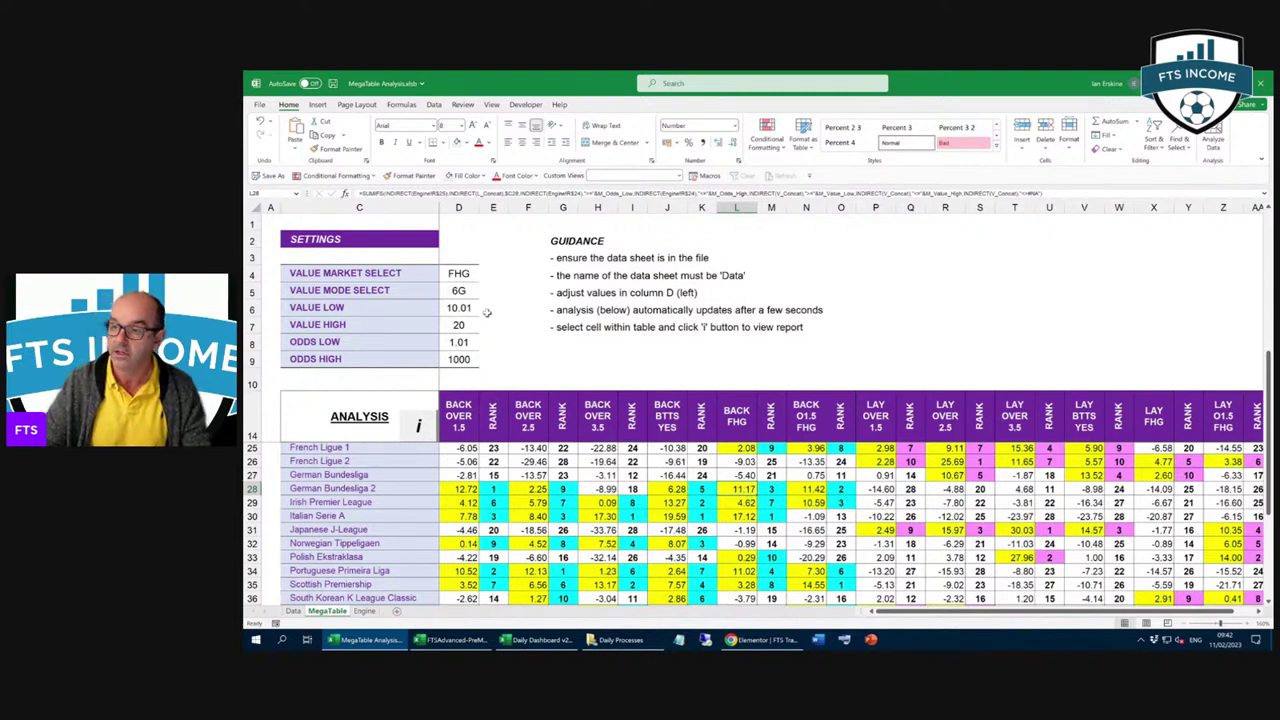
click(419, 425)
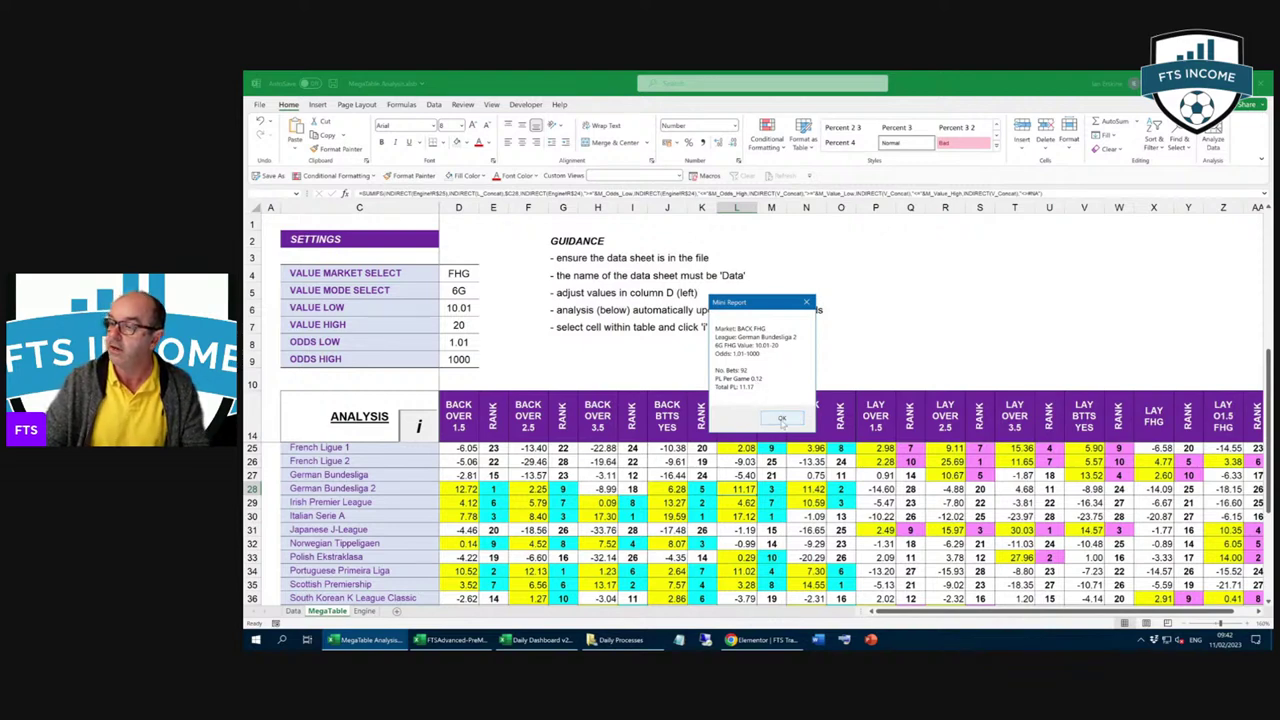
click(782, 419)
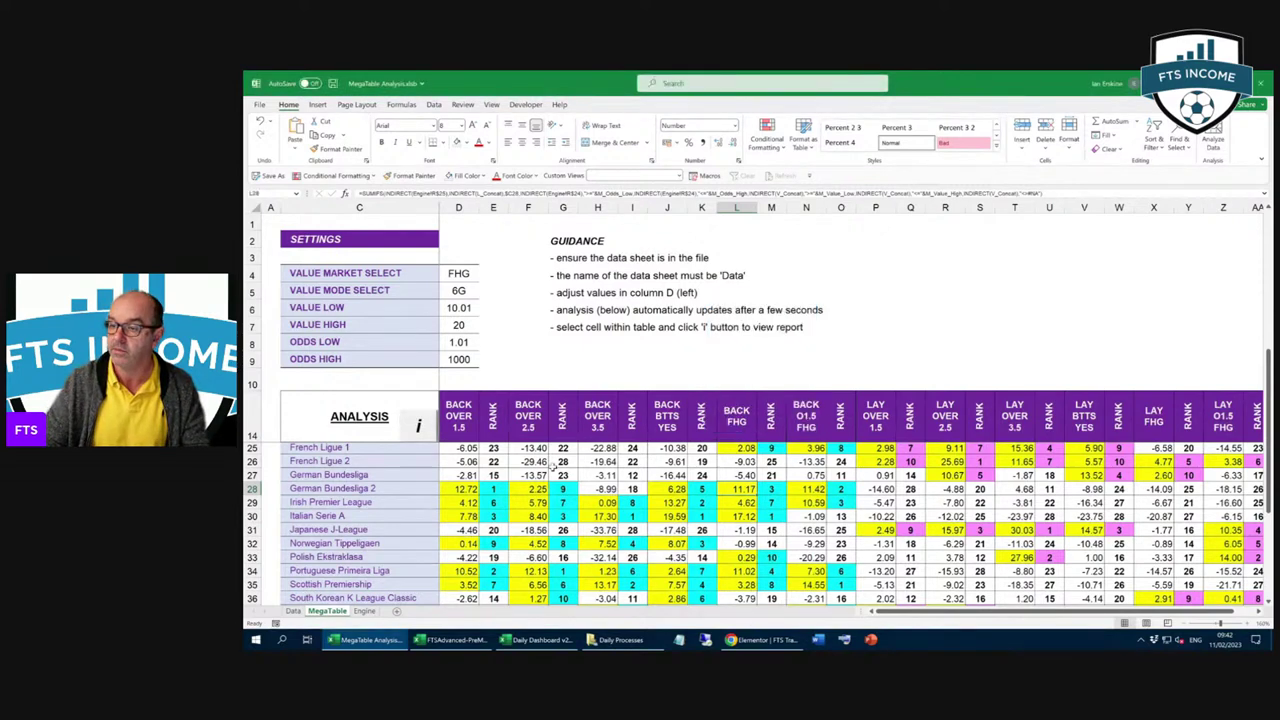
click(470, 488)
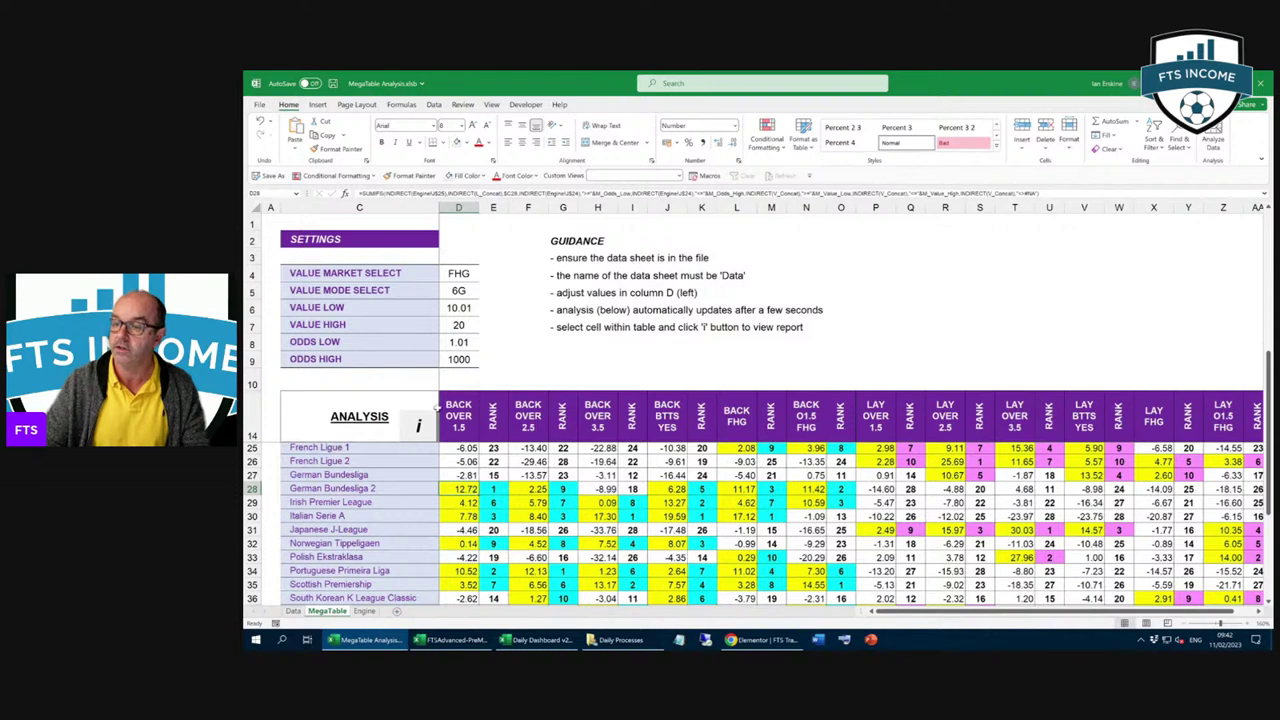
click(421, 427)
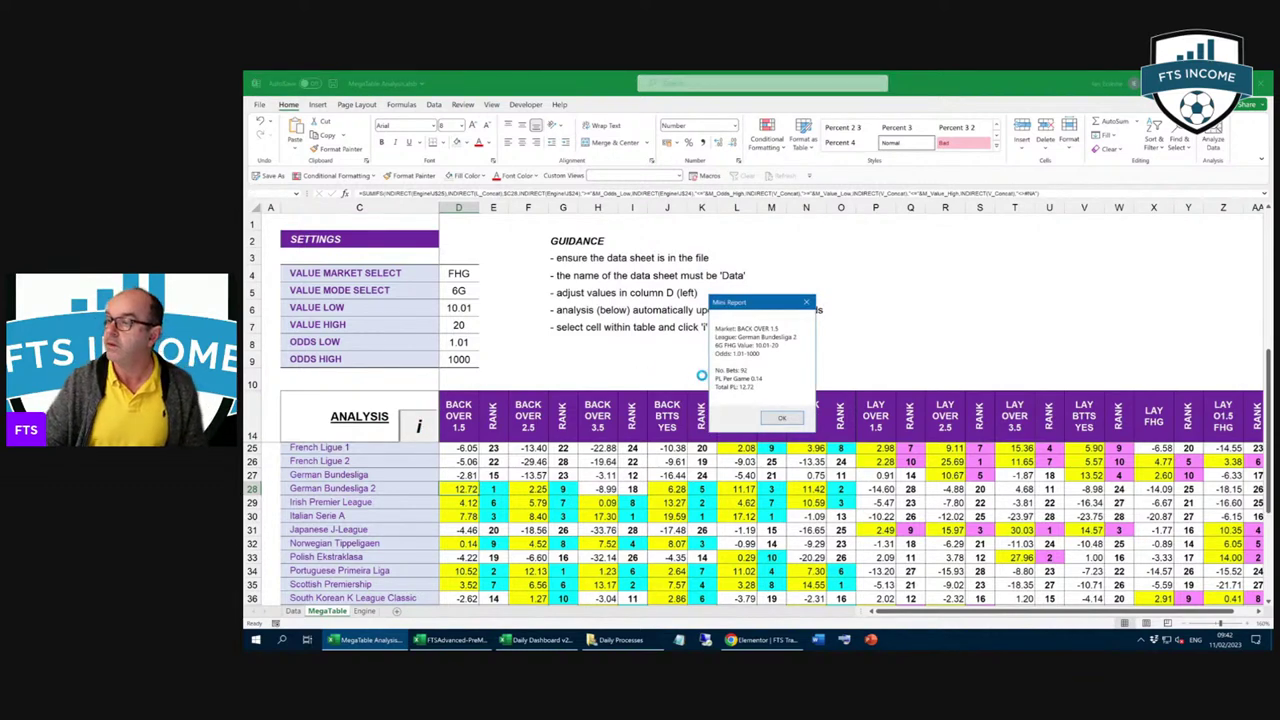
click(780, 418)
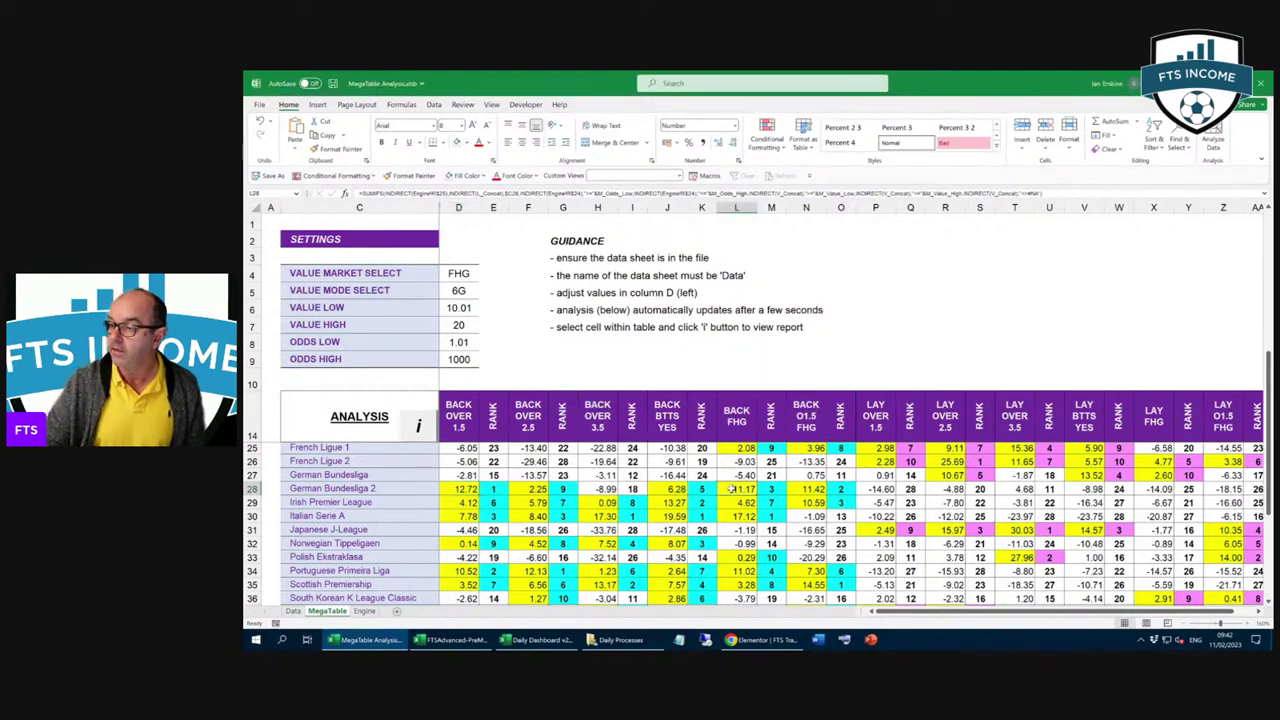
Step: Compare the Back Over 1.5 and Back FHG values for German Bundesliga 2
click(462, 476)
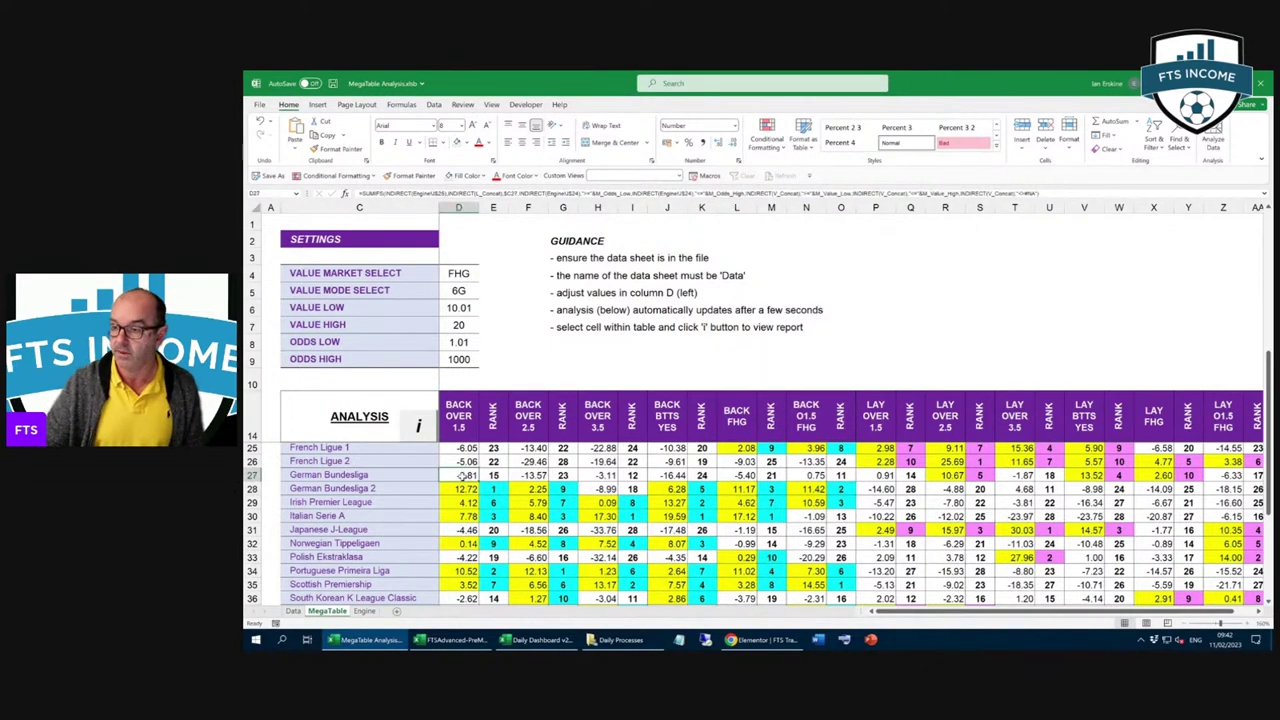
click(465, 488)
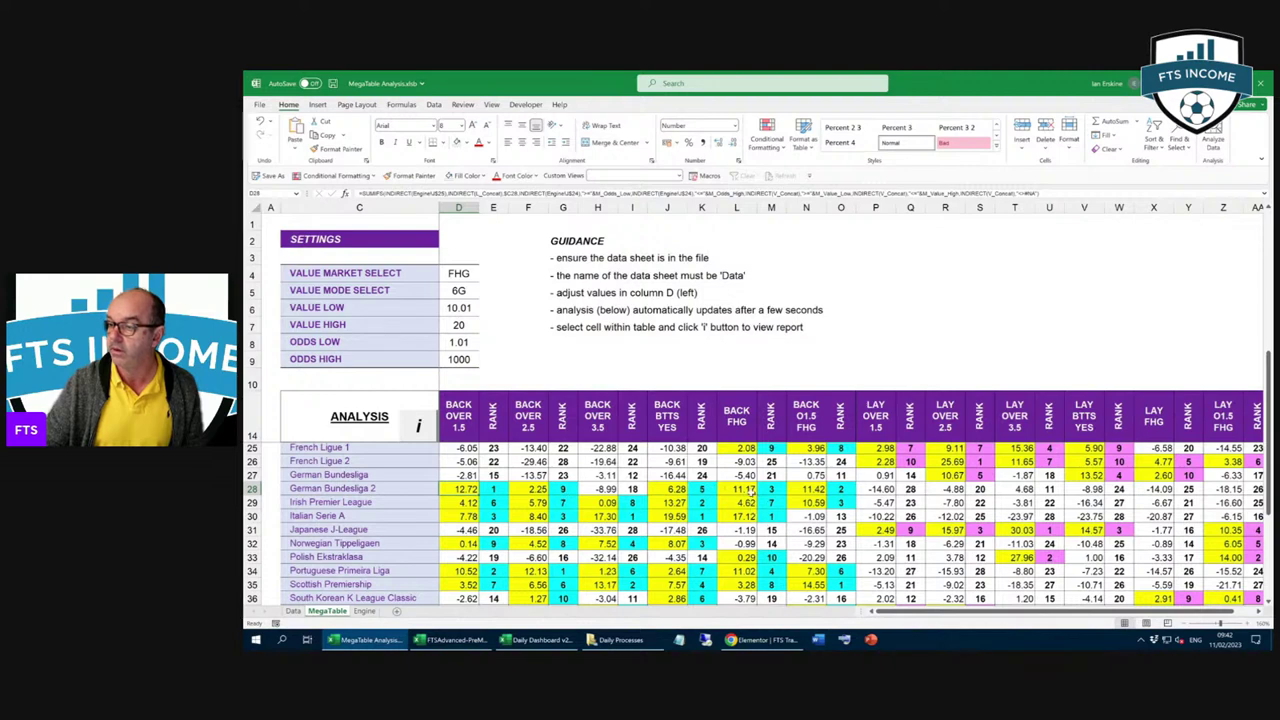
click(750, 490)
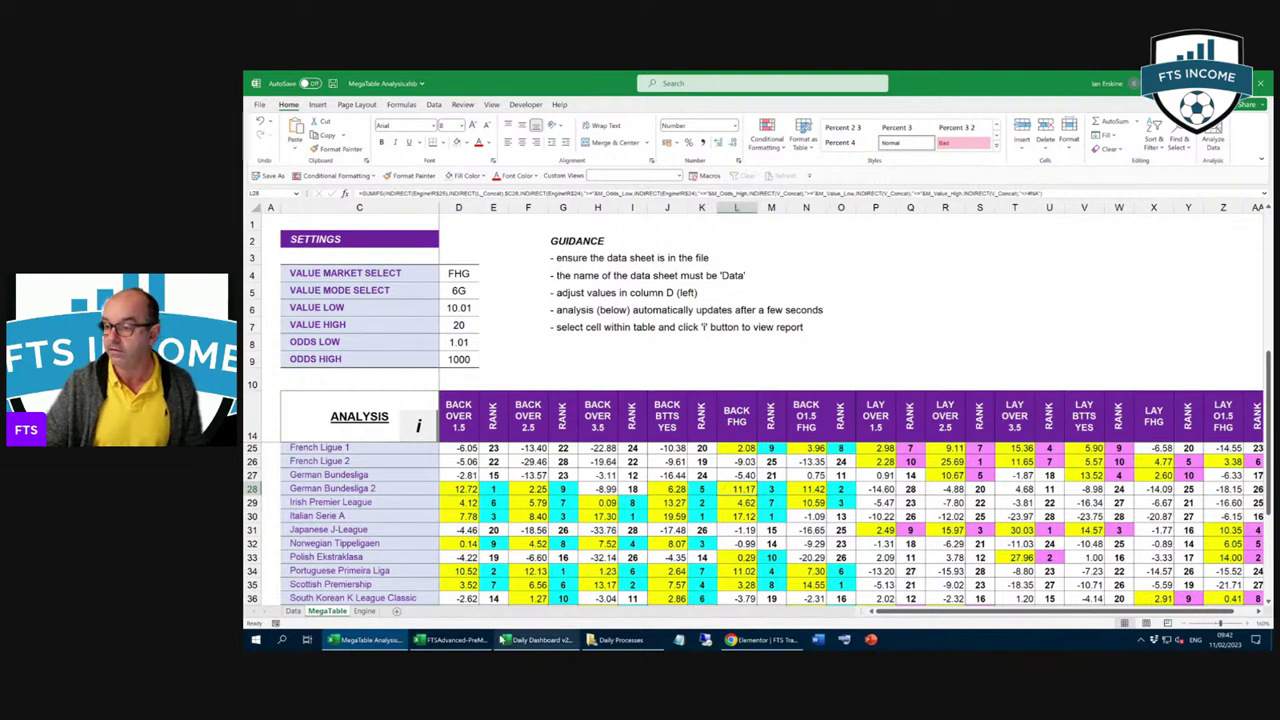
Step: Copy the match detail column headers from Date to Away Team in the FTSAdvanced-PreMatch workbook
click(455, 640)
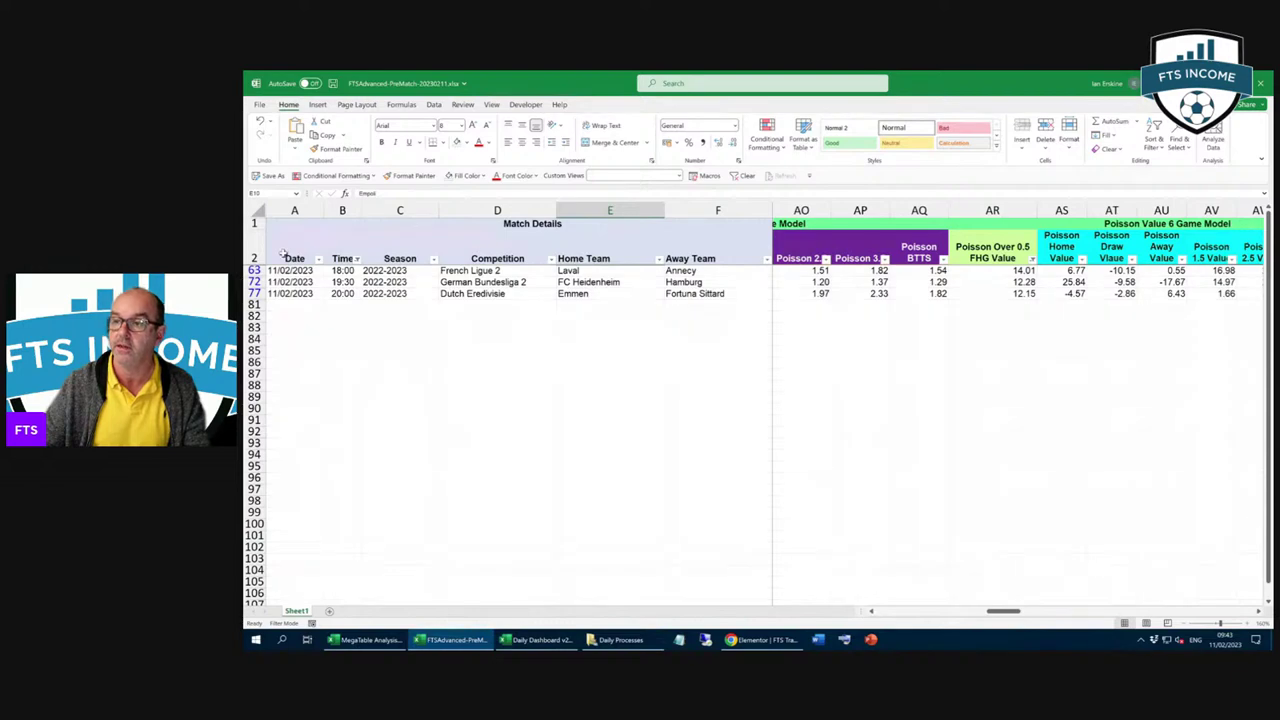
drag(283, 256, 706, 247)
right_click(706, 247)
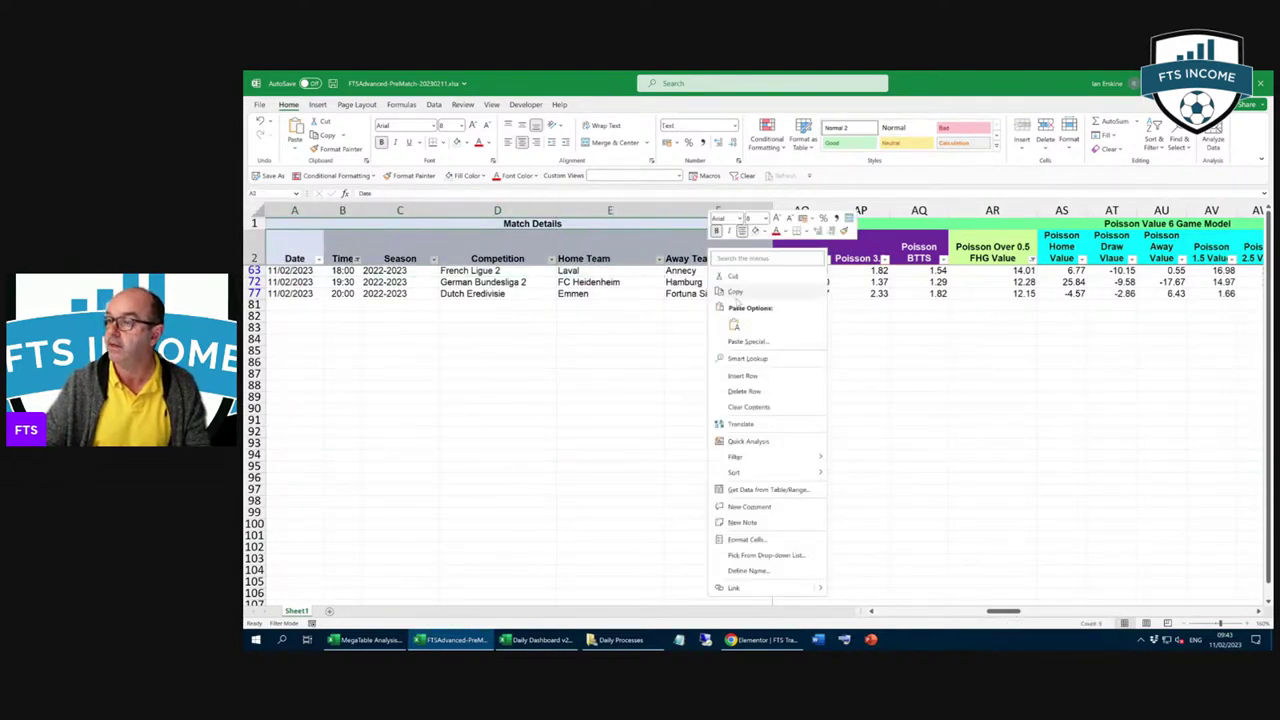
click(735, 292)
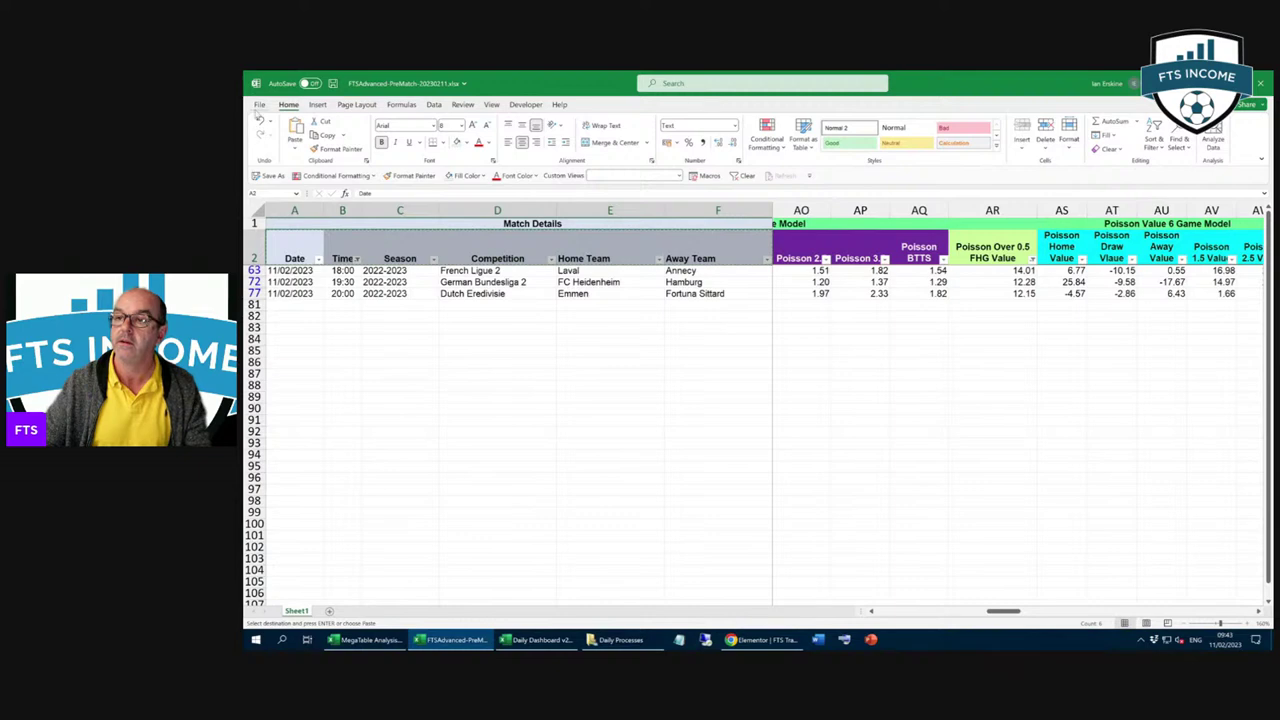
Step: Create a blank workbook and paste the copied headers at cell A1, keeping their formatting and column widths
click(259, 106)
click(411, 191)
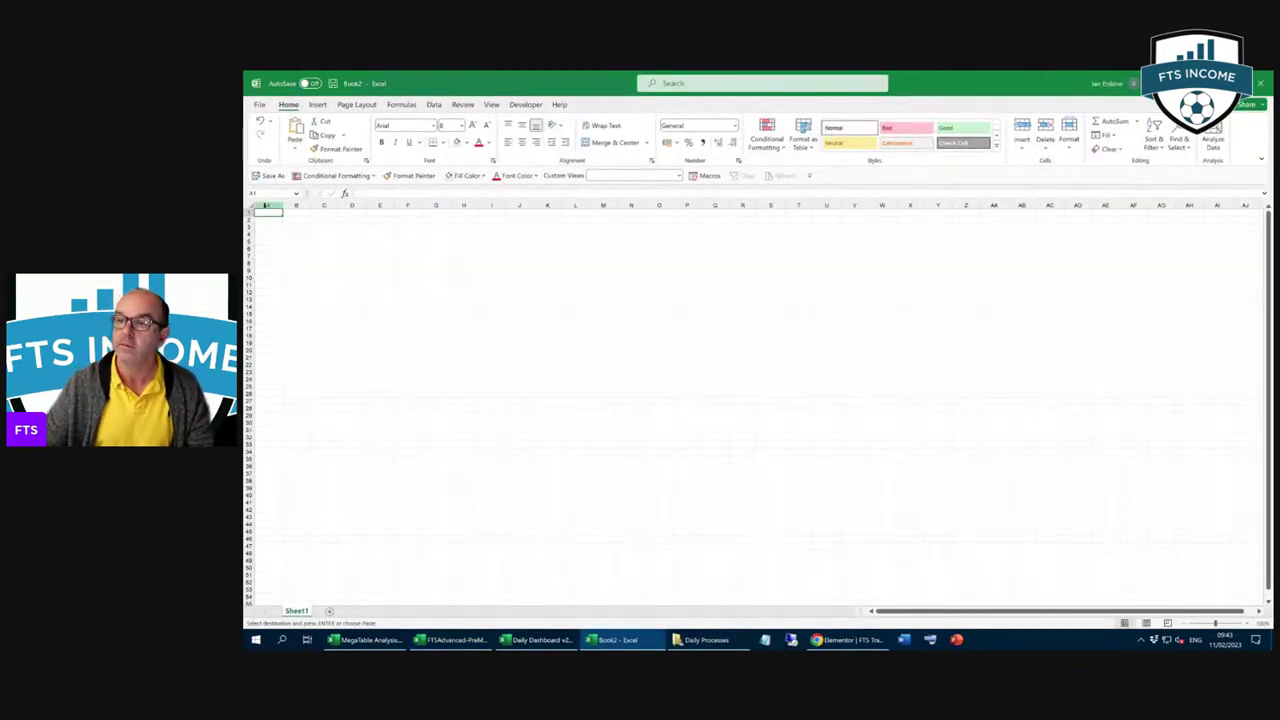
right_click(265, 209)
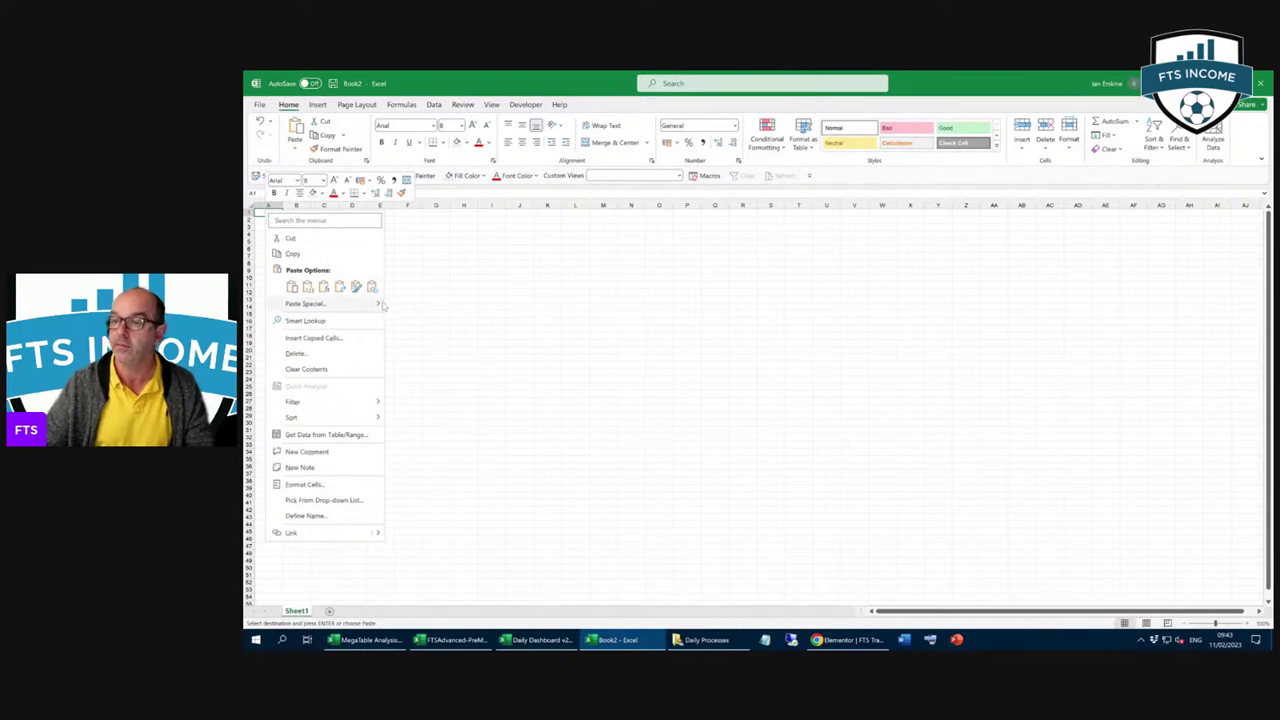
mouse_move(389, 304)
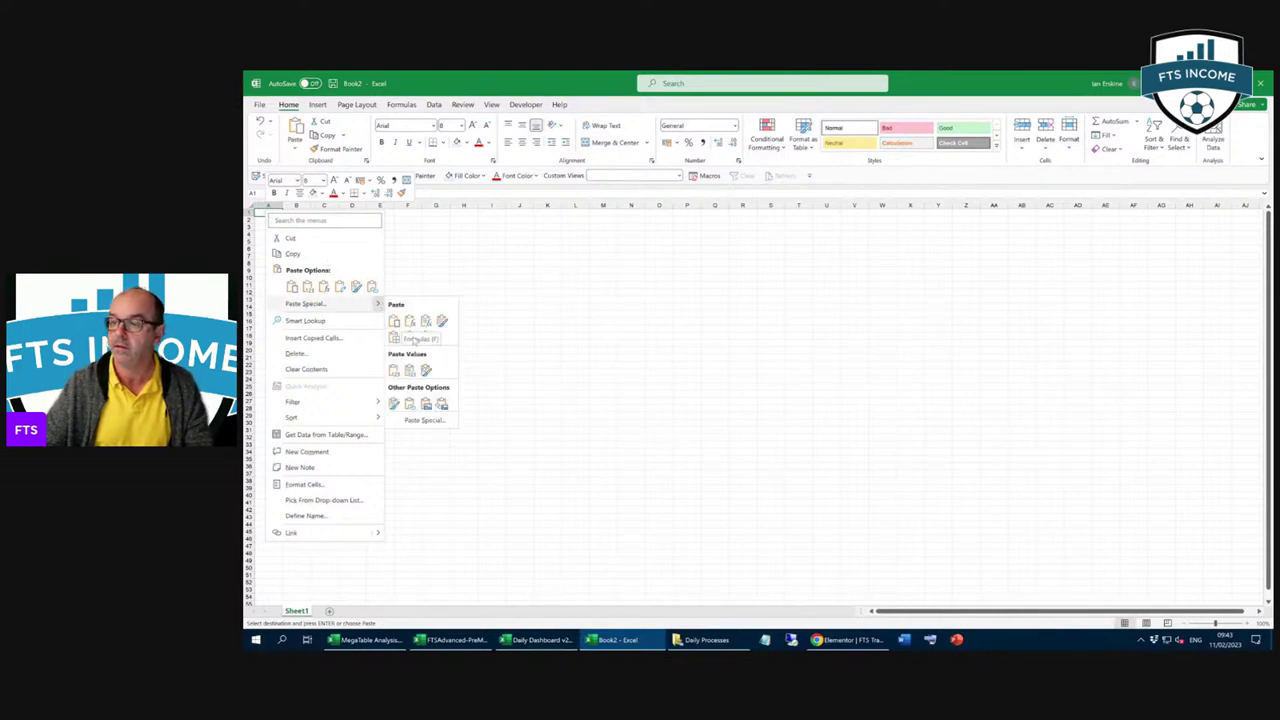
click(410, 321)
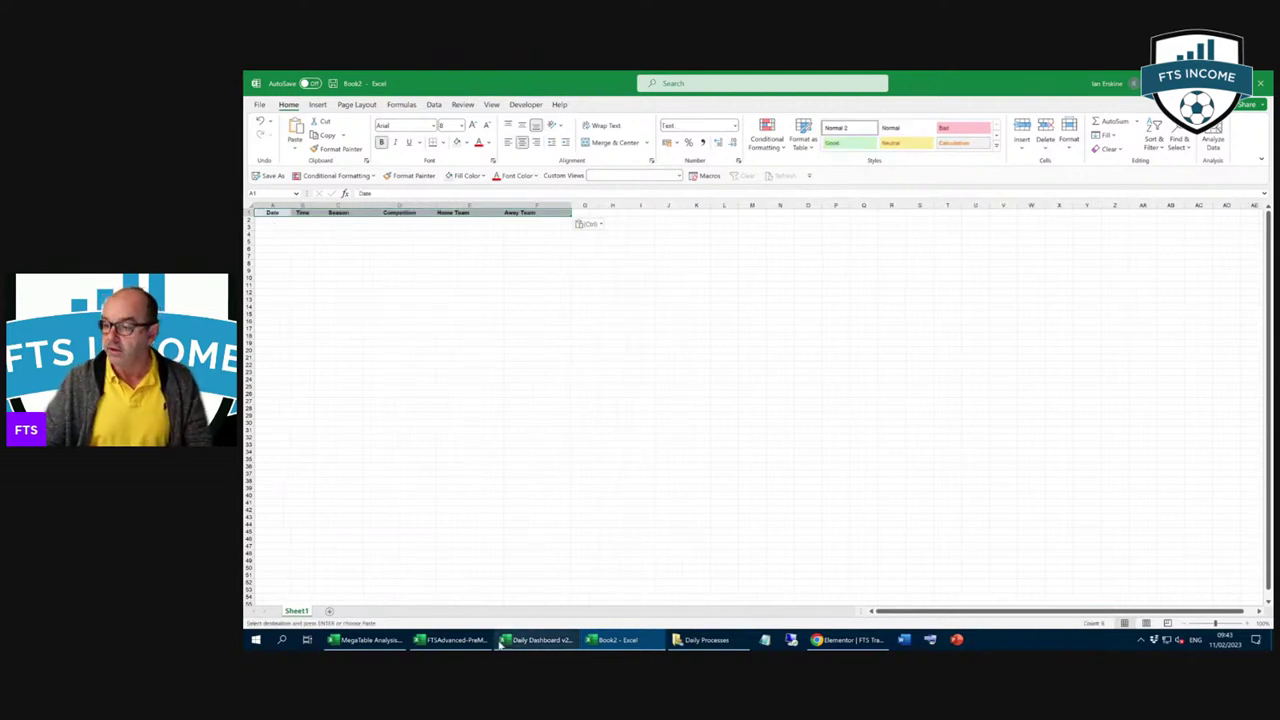
Step: Copy the FC Heidenheim v Hamburg match details, Date to Away Team, from the FTSAdvanced-PreMatch workbook into row 2 of Book2
click(452, 640)
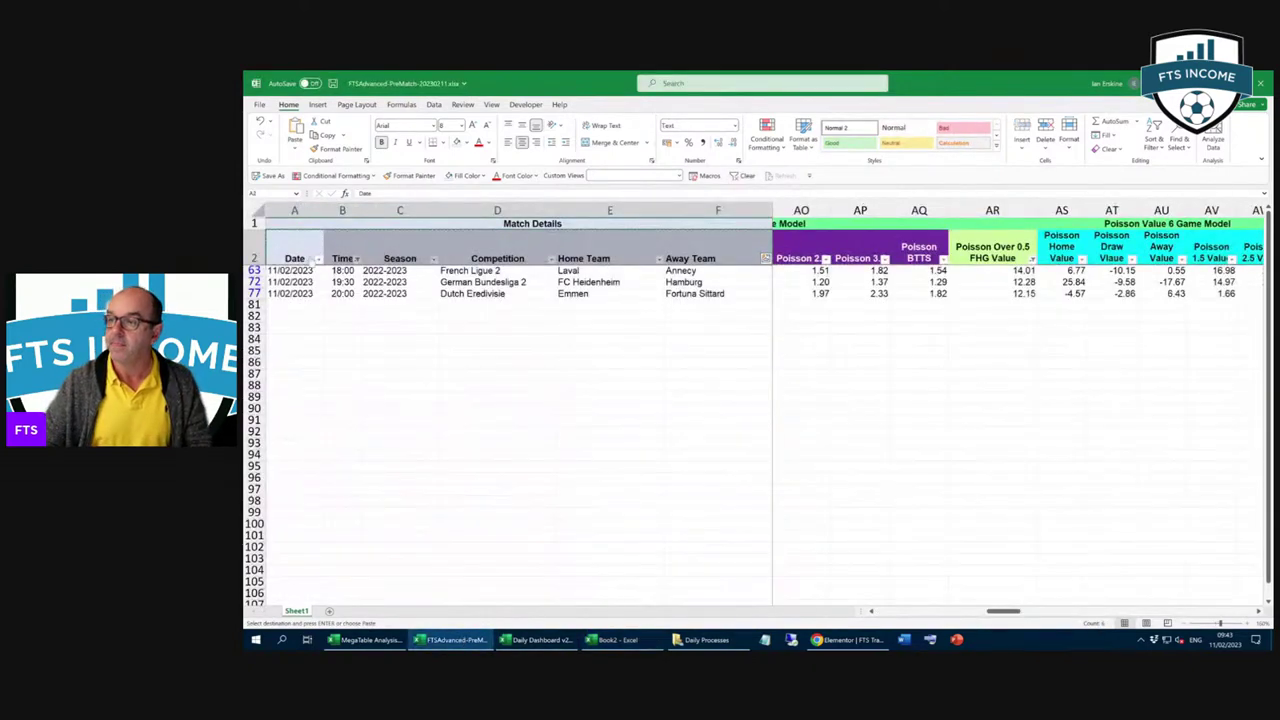
drag(280, 282, 697, 283)
right_click(697, 283)
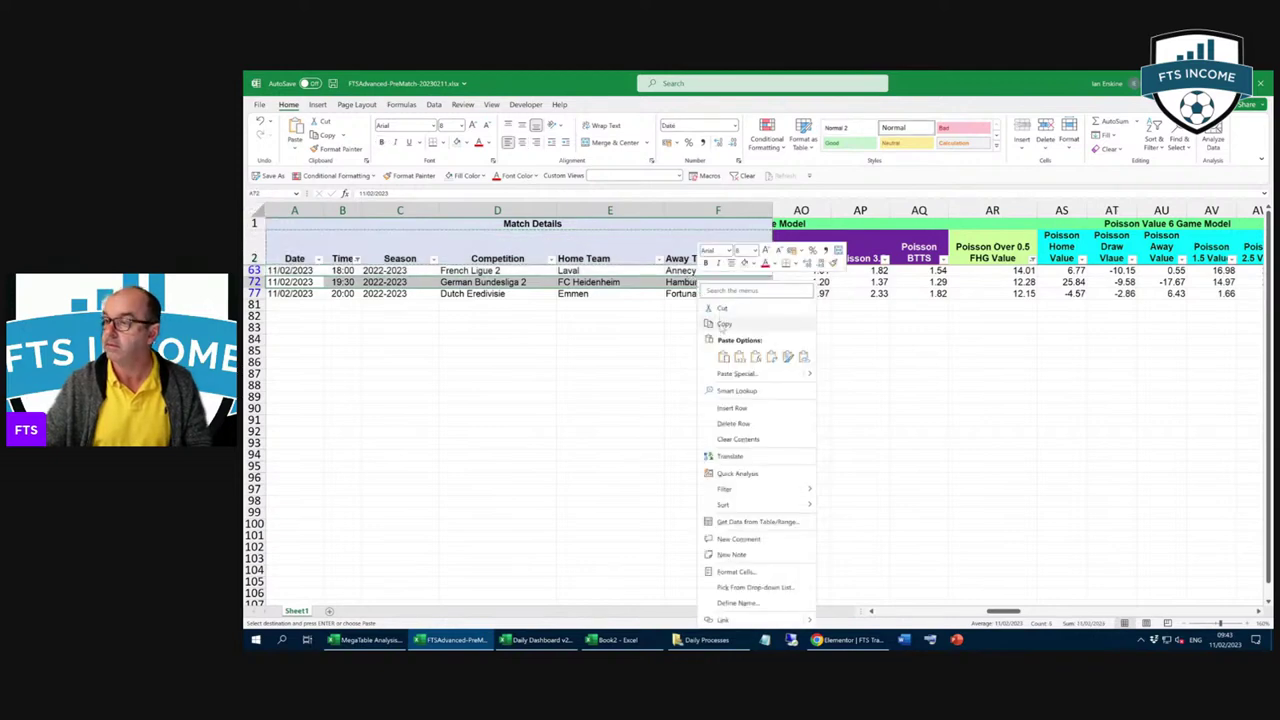
click(705, 351)
click(612, 640)
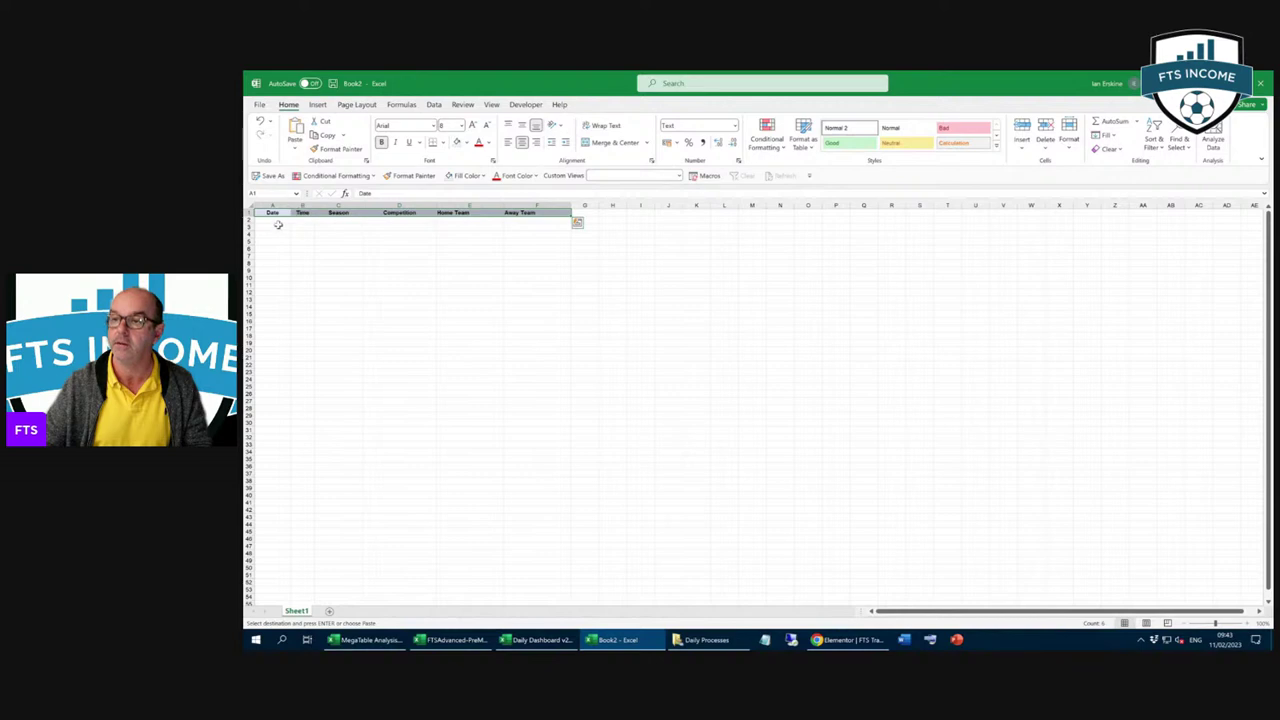
click(278, 221)
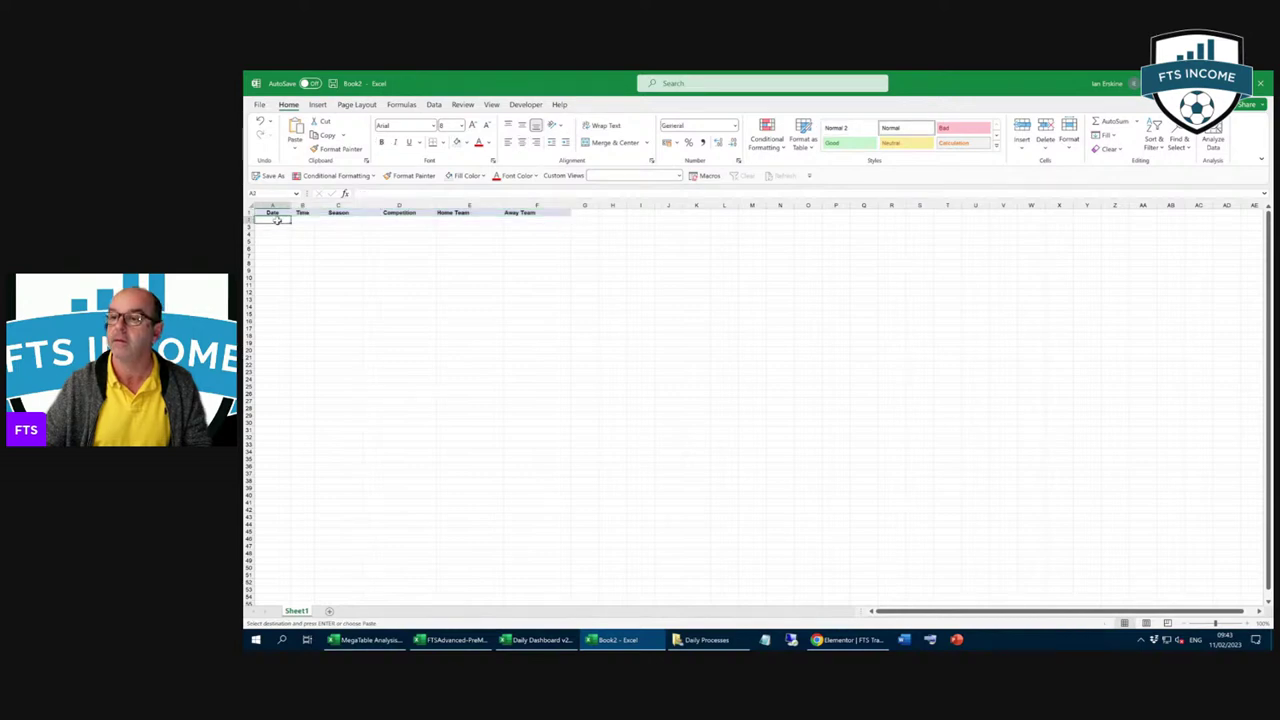
right_click(280, 222)
click(304, 296)
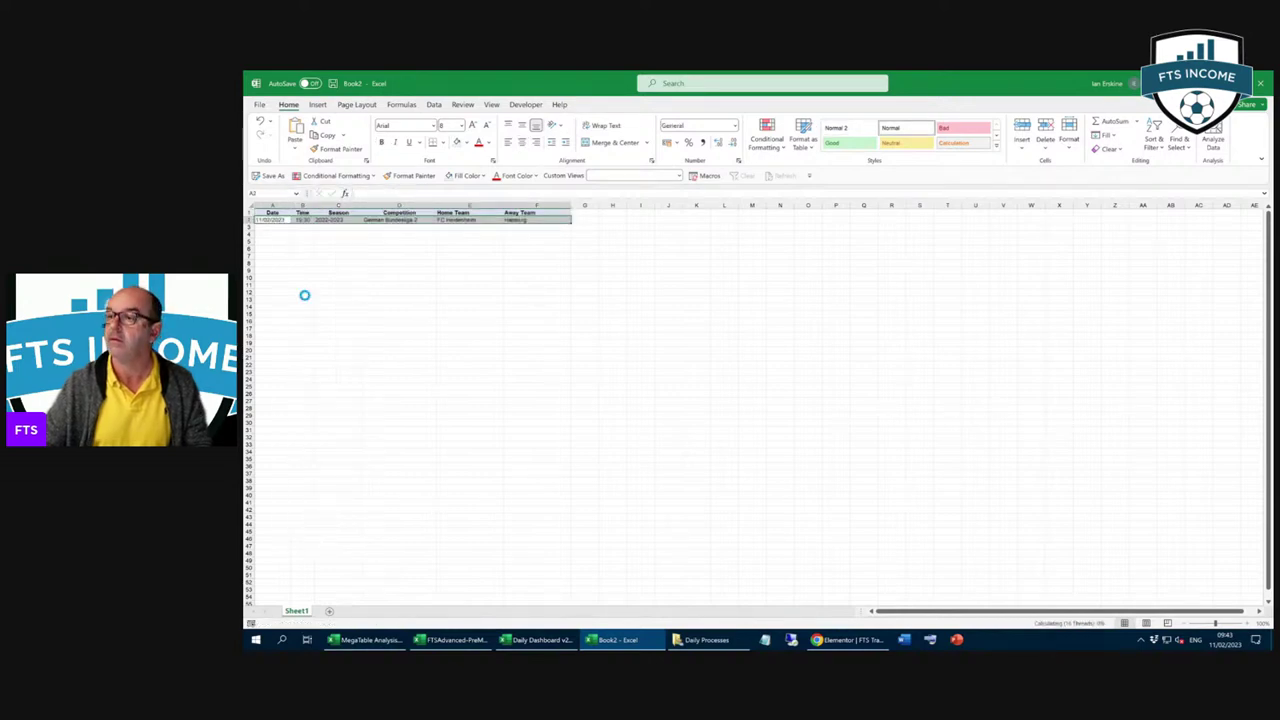
Step: Add a Value column beside Away Team in column G and enter "10.01 - 20" for the German Bundesliga 2 match
click(586, 220)
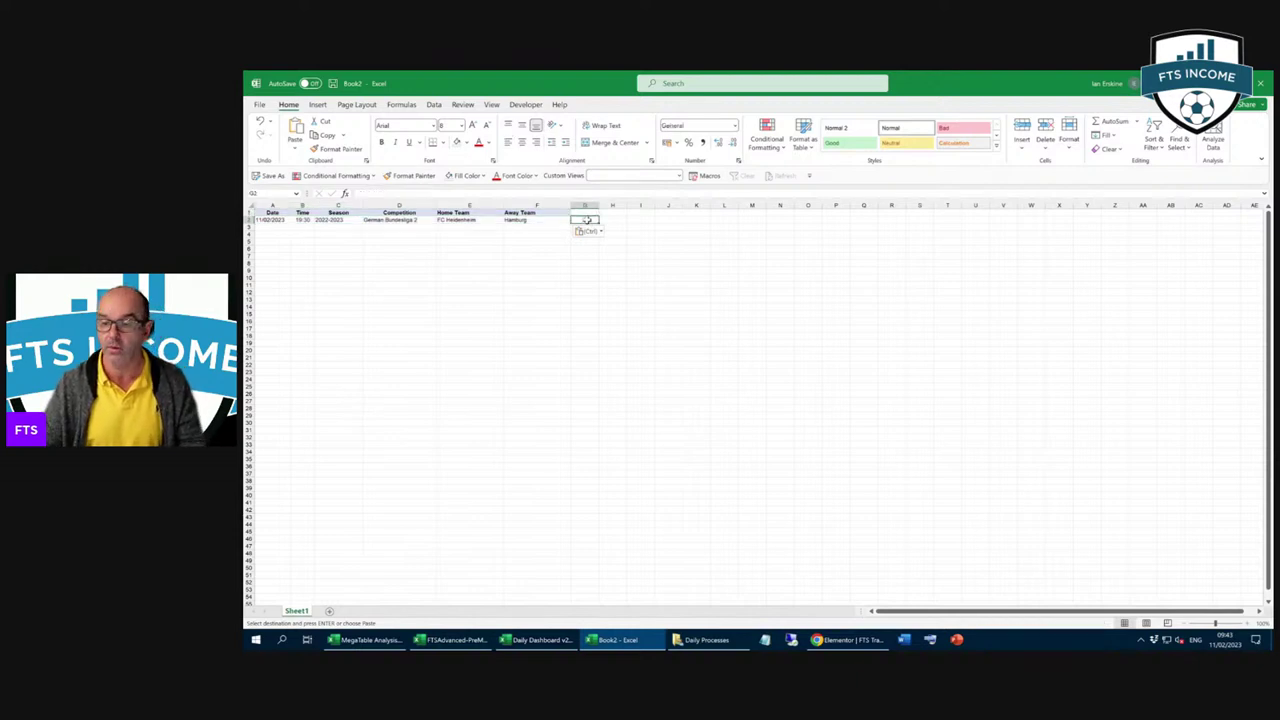
text(10:01)
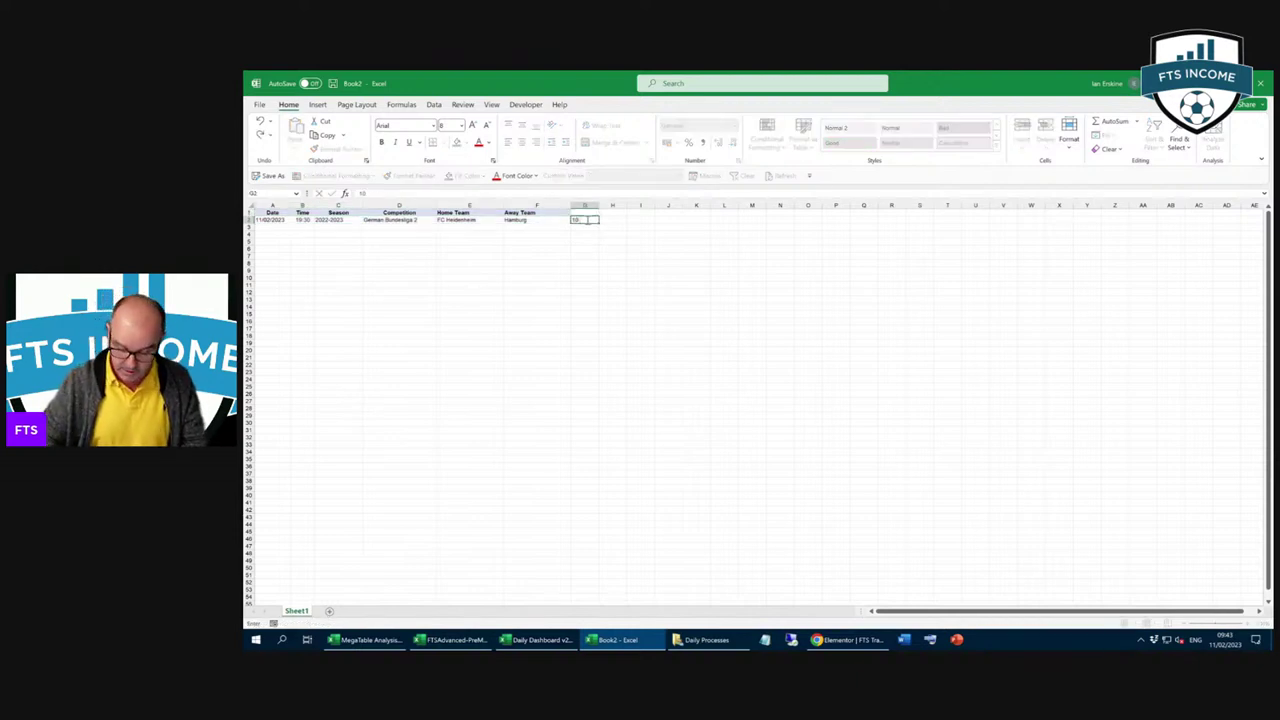
click(592, 211)
text(Value)
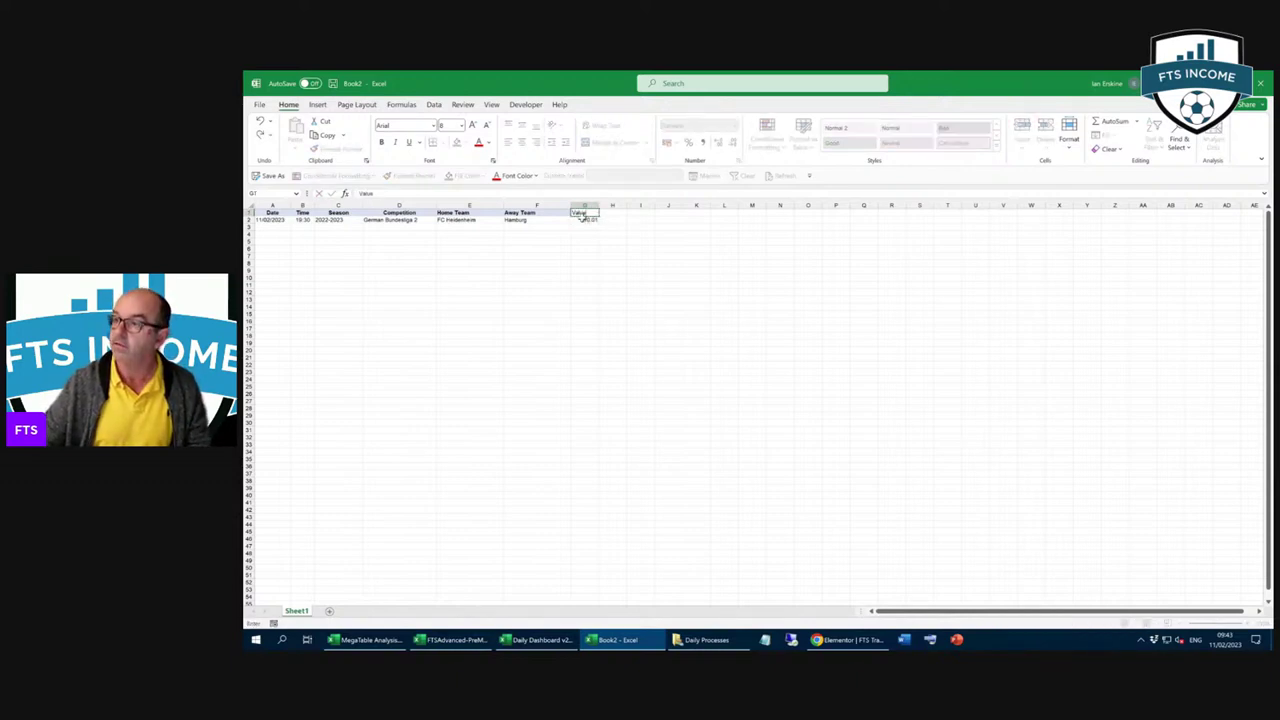
key(Return)
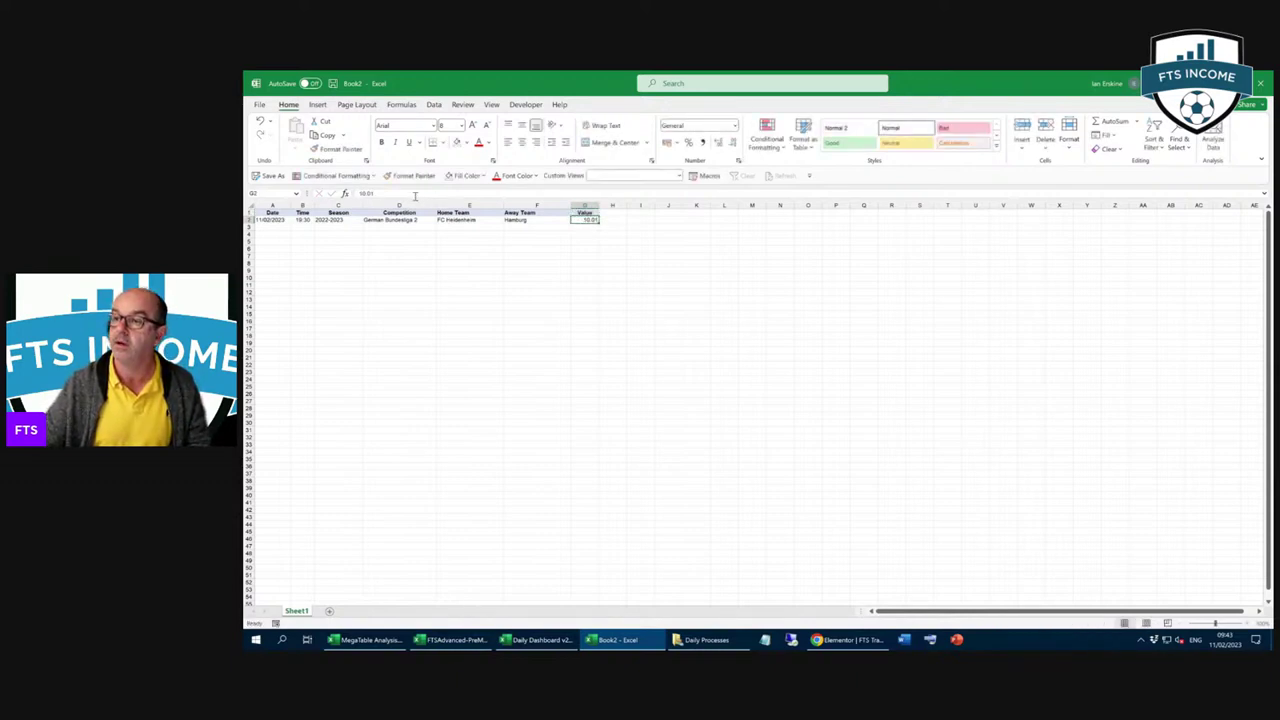
click(411, 193)
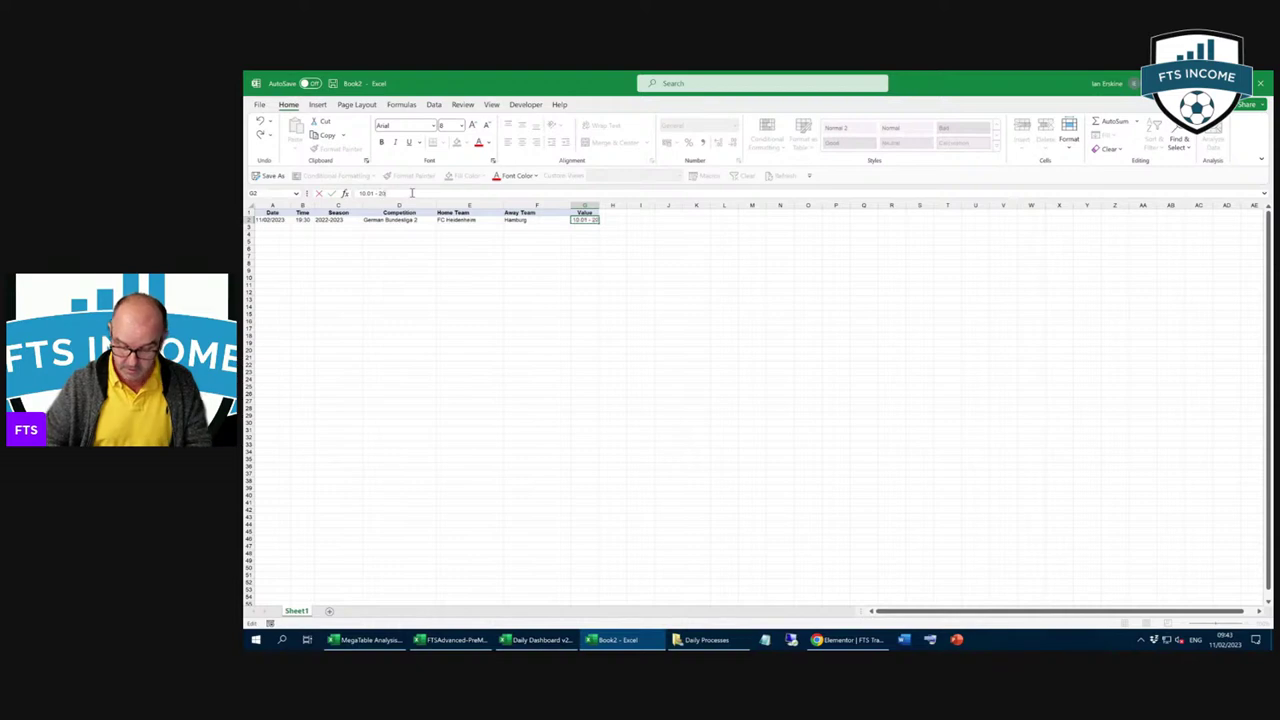
click(603, 270)
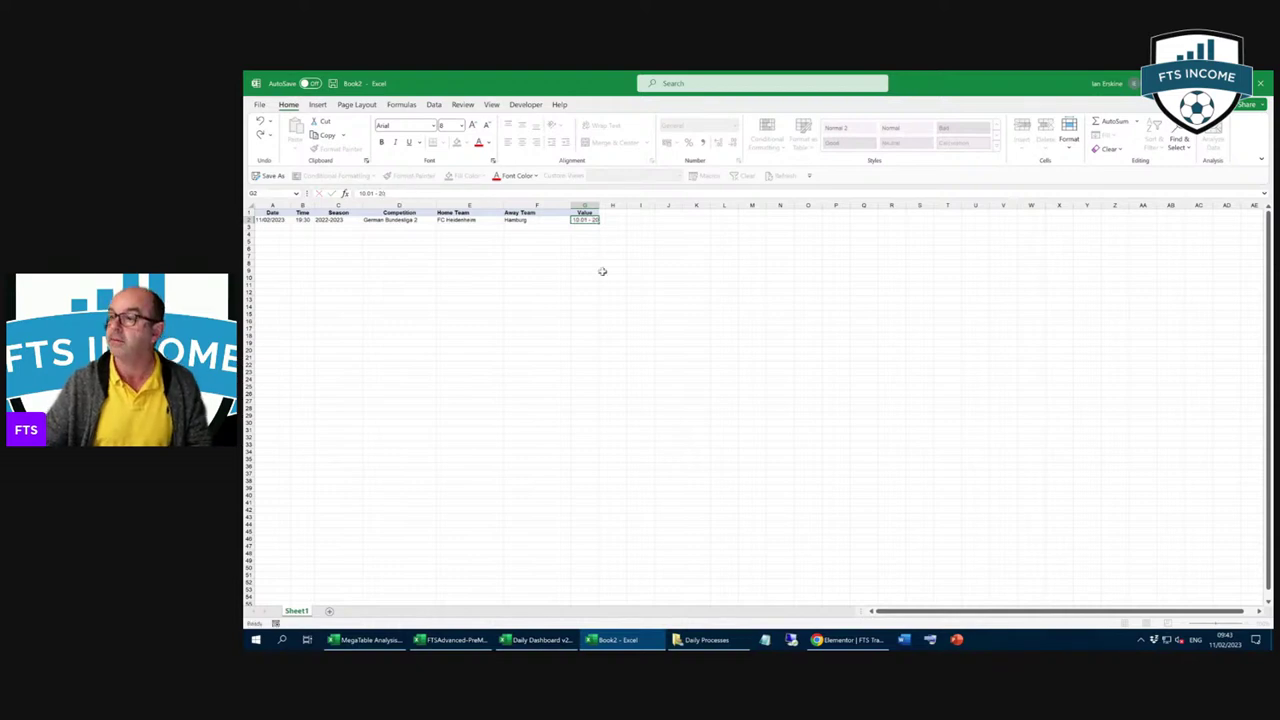
Step: Add a "Markets" heading in H1 and enter FHG beneath it for the match
click(620, 211)
text(Markets)
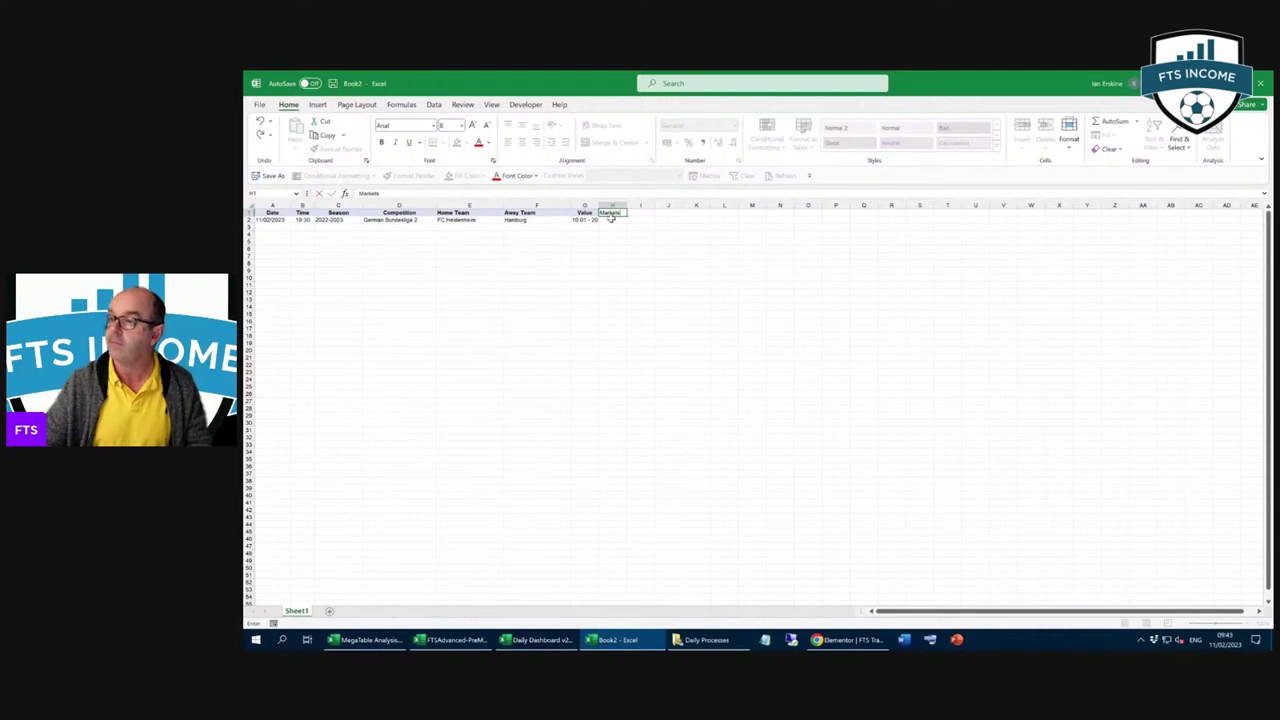
key(Return)
text(F)
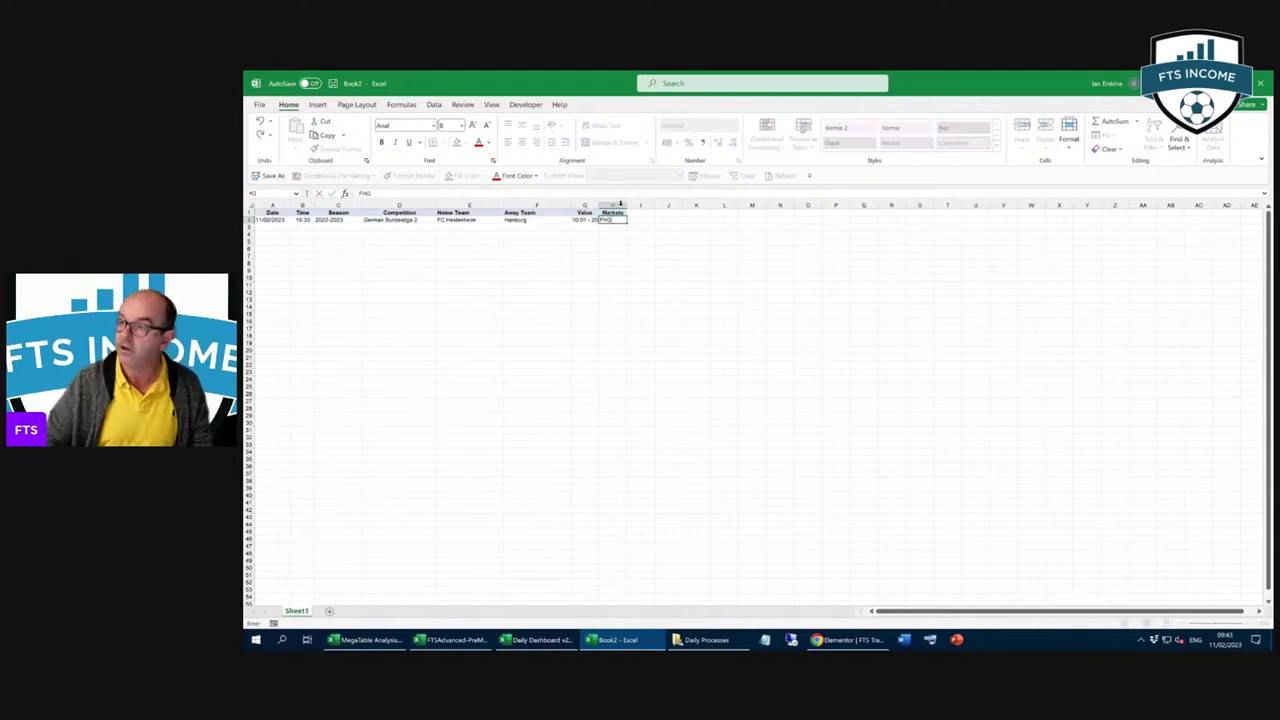
text(HG)
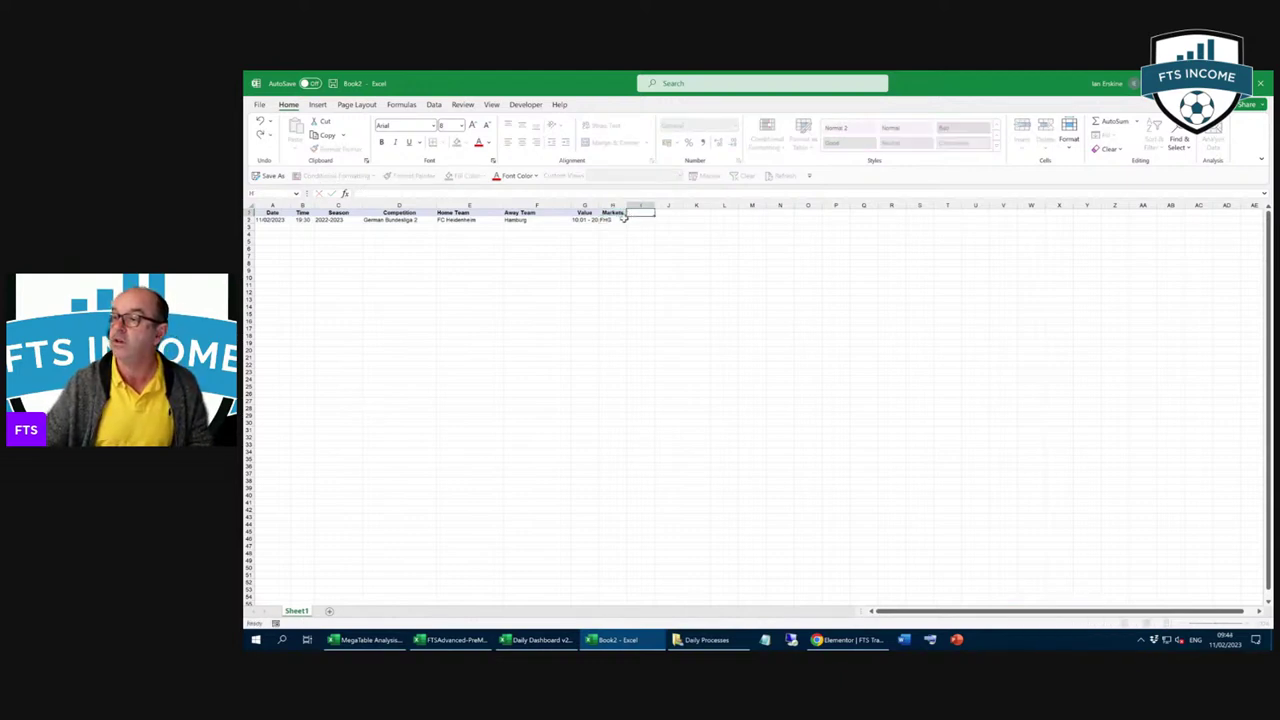
click(632, 212)
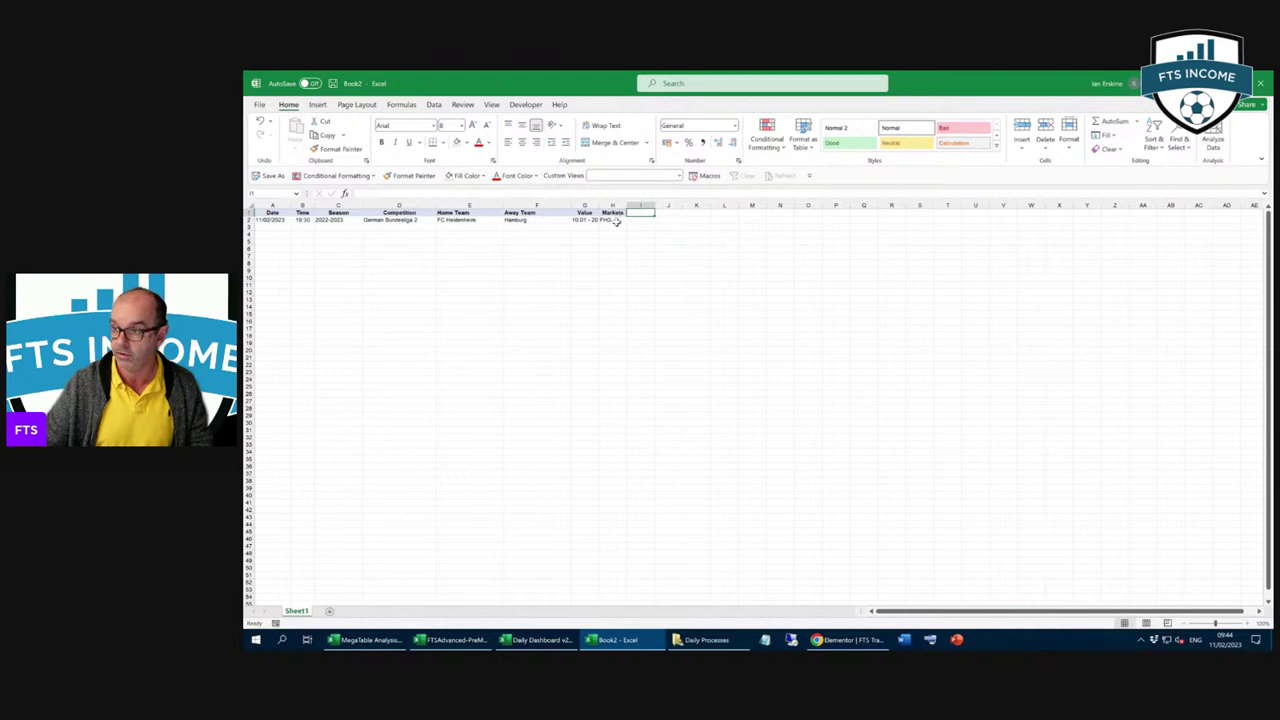
double_click(611, 218)
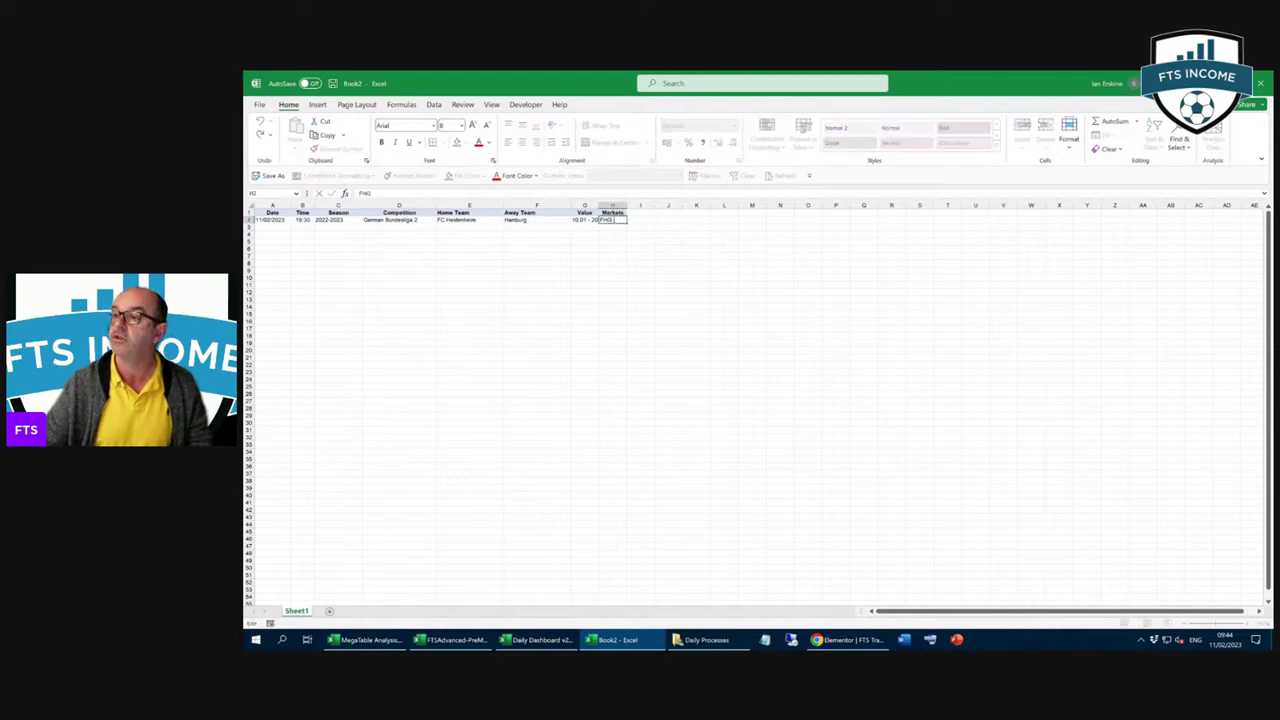
text(/1.5)
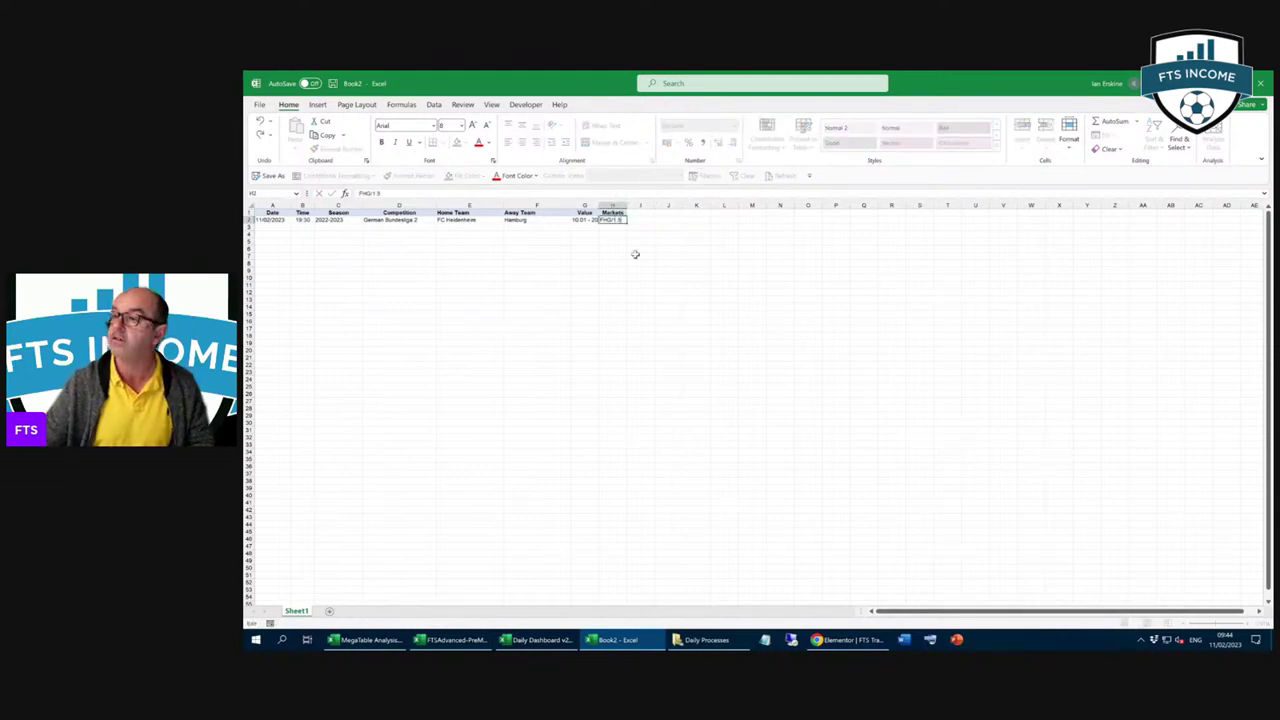
click(638, 255)
click(620, 218)
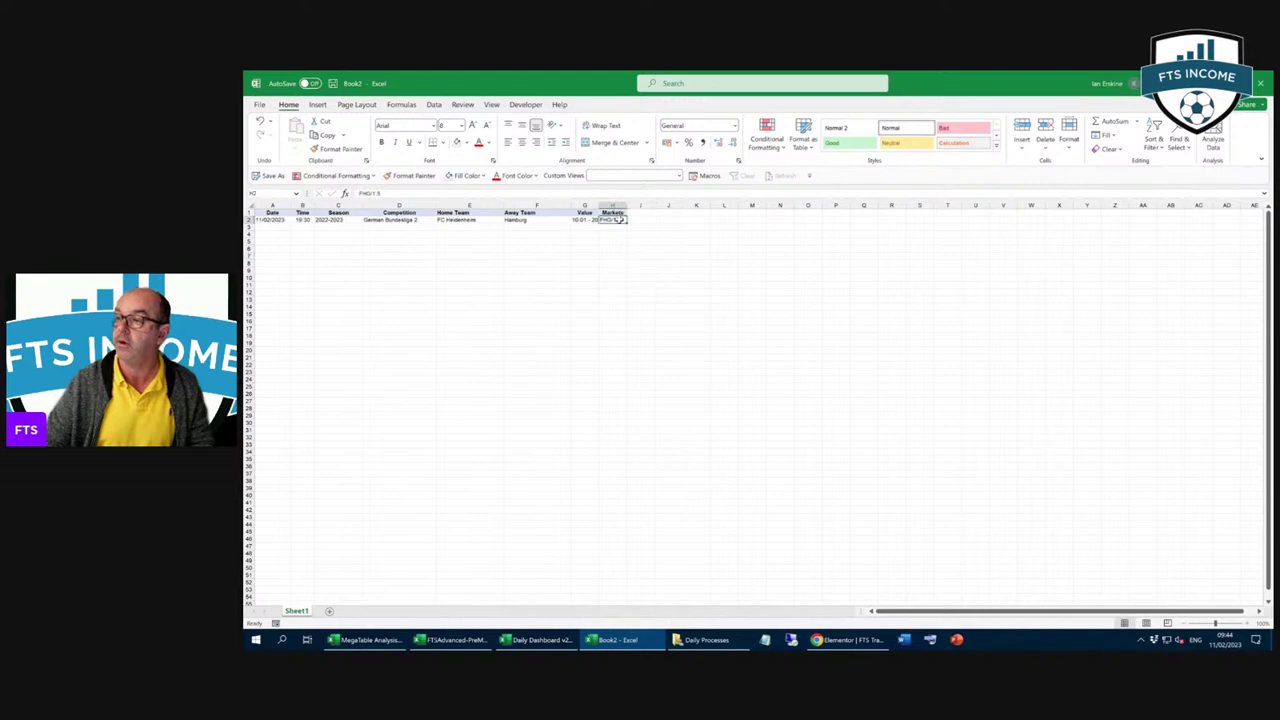
text(FHG)
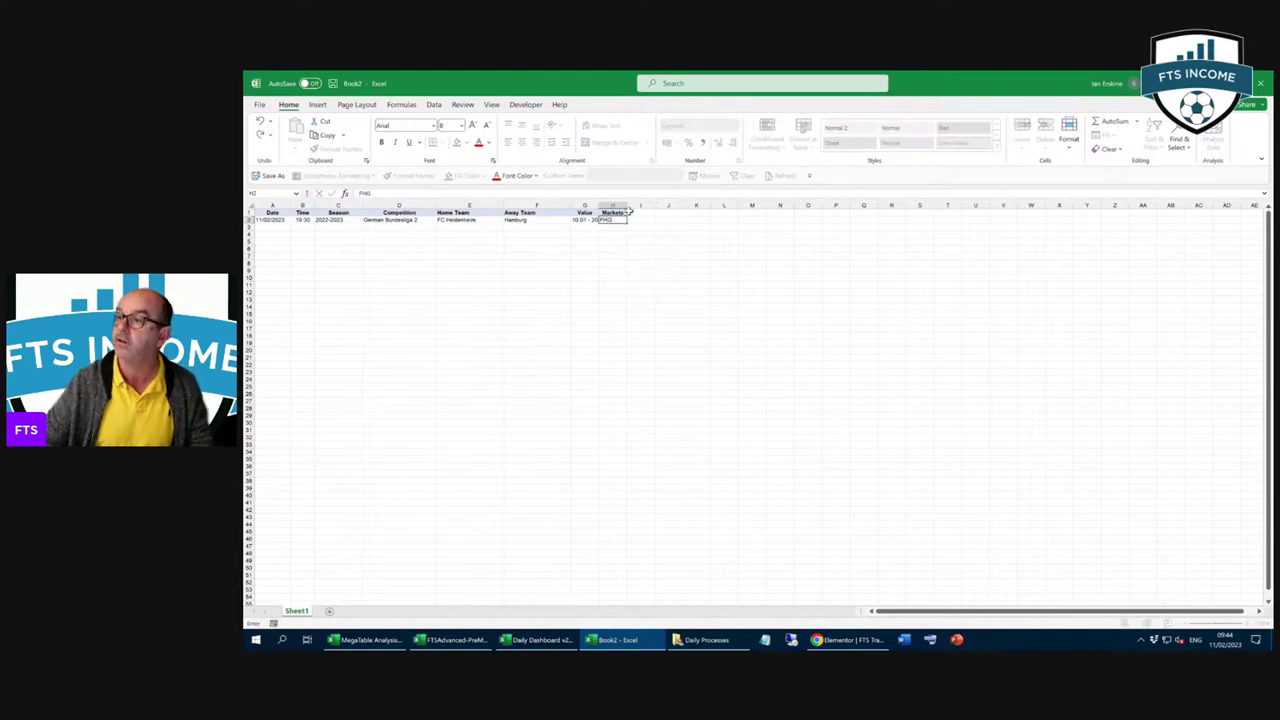
key(ctrl+Return)
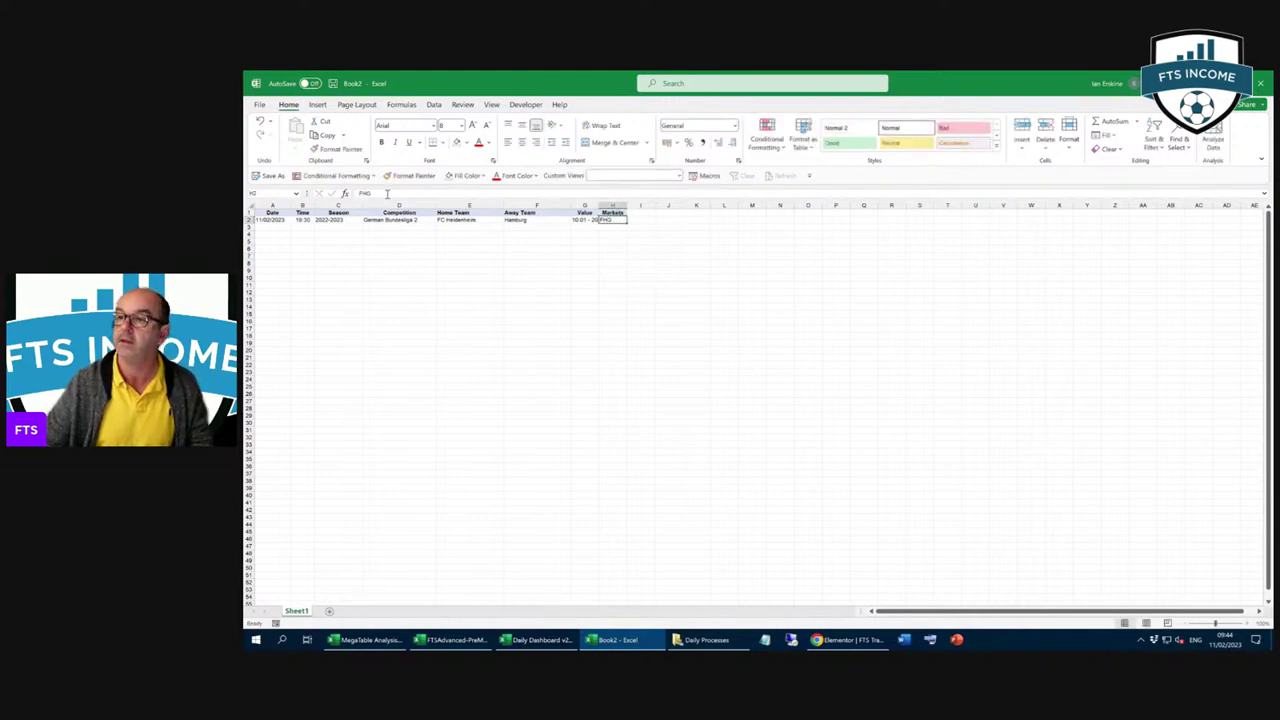
Step: Rename the Markets heading as "Market 1" and add a "Market 2" column beside it containing 1.5 for the match
click(616, 213)
click(396, 192)
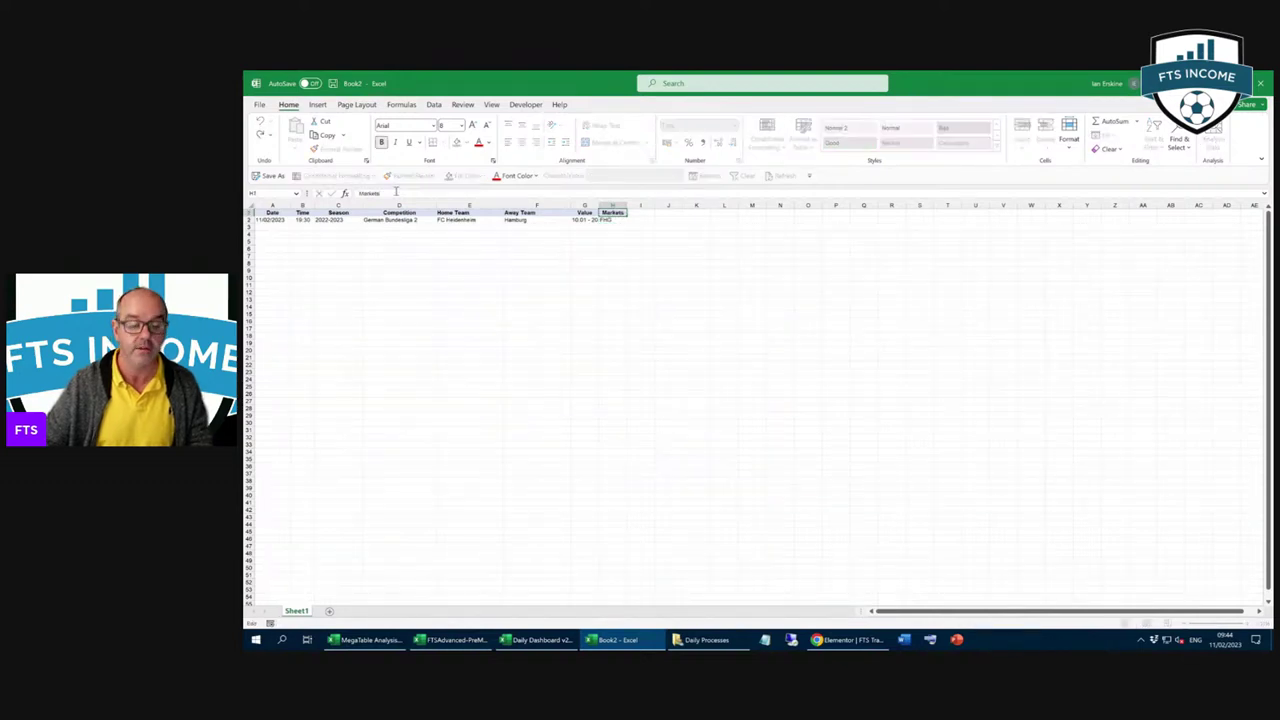
text(1)
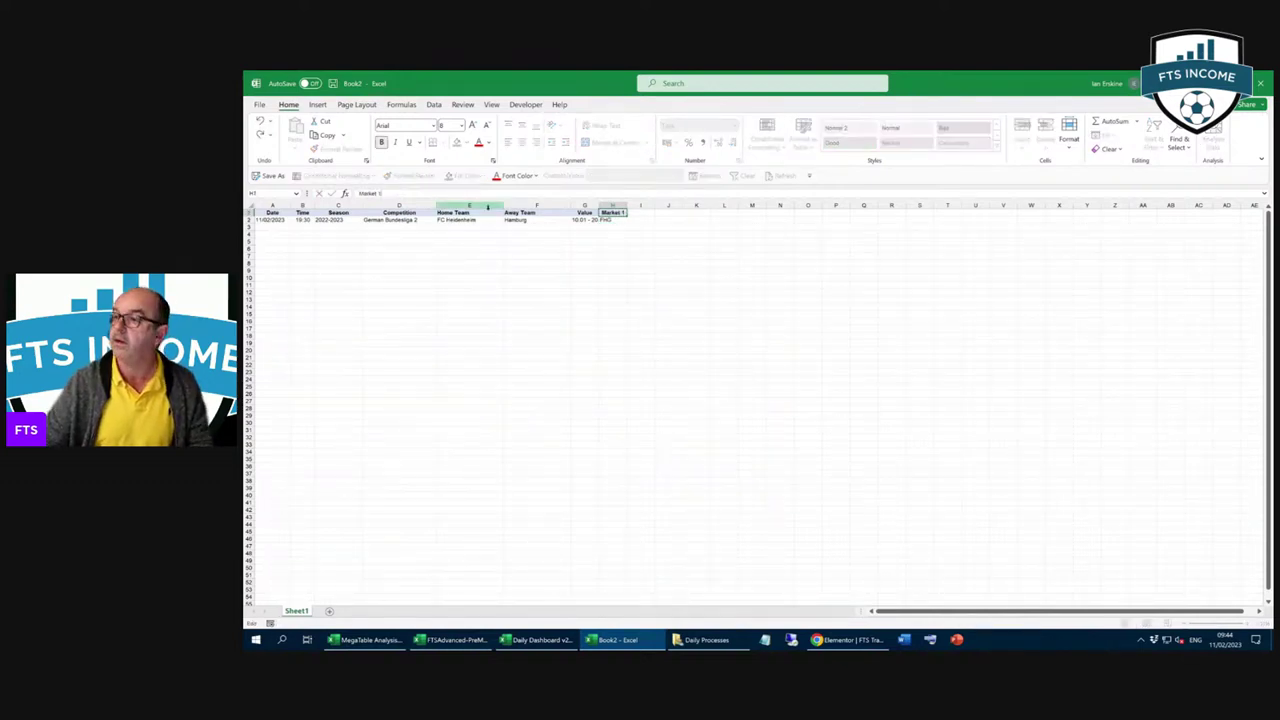
text(Market 2)
key(Return)
text(1.5)
key(Return)
click(636, 284)
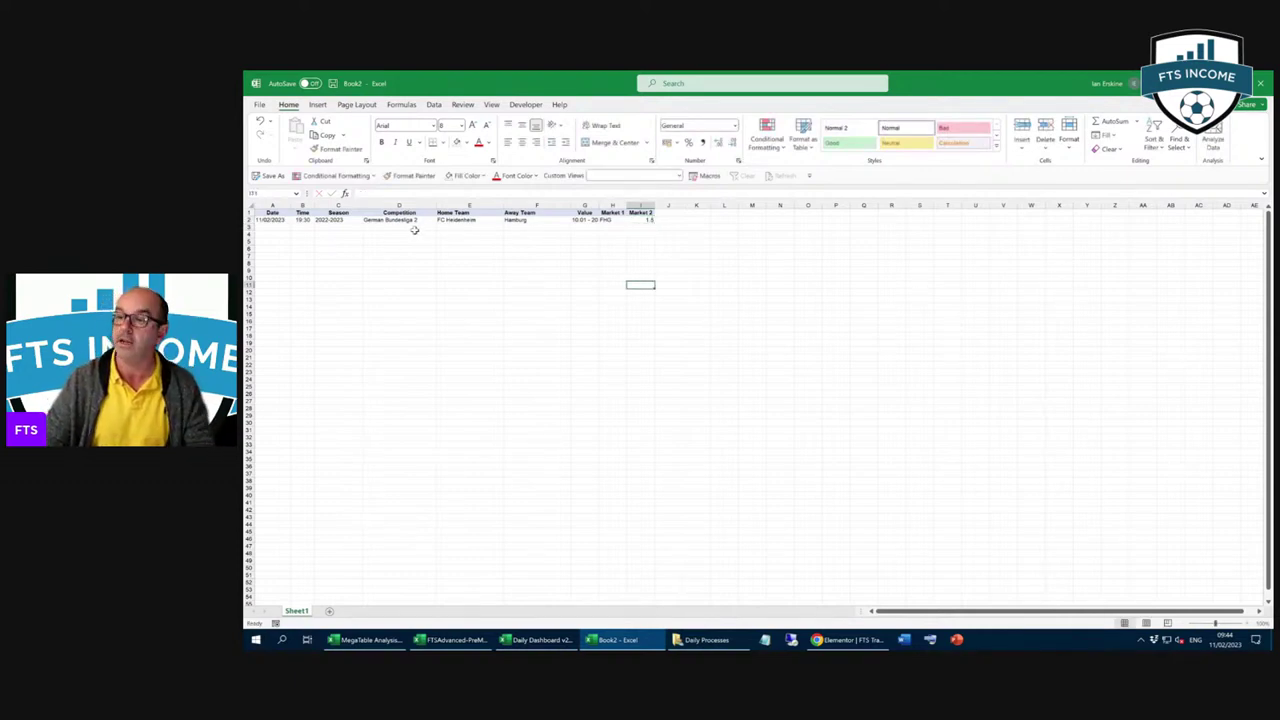
Step: Insert a column before Value, head it "Value Column", and enter "FHG 6 Game" for the match
click(614, 220)
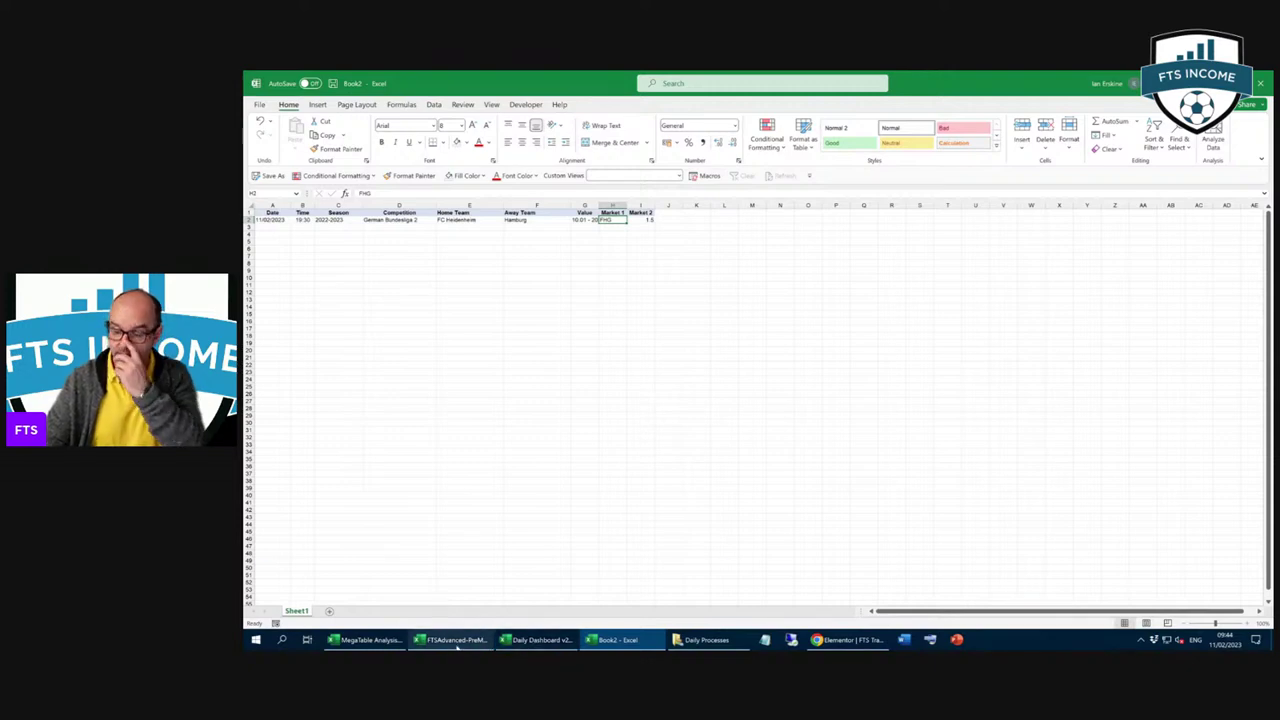
right_click(584, 206)
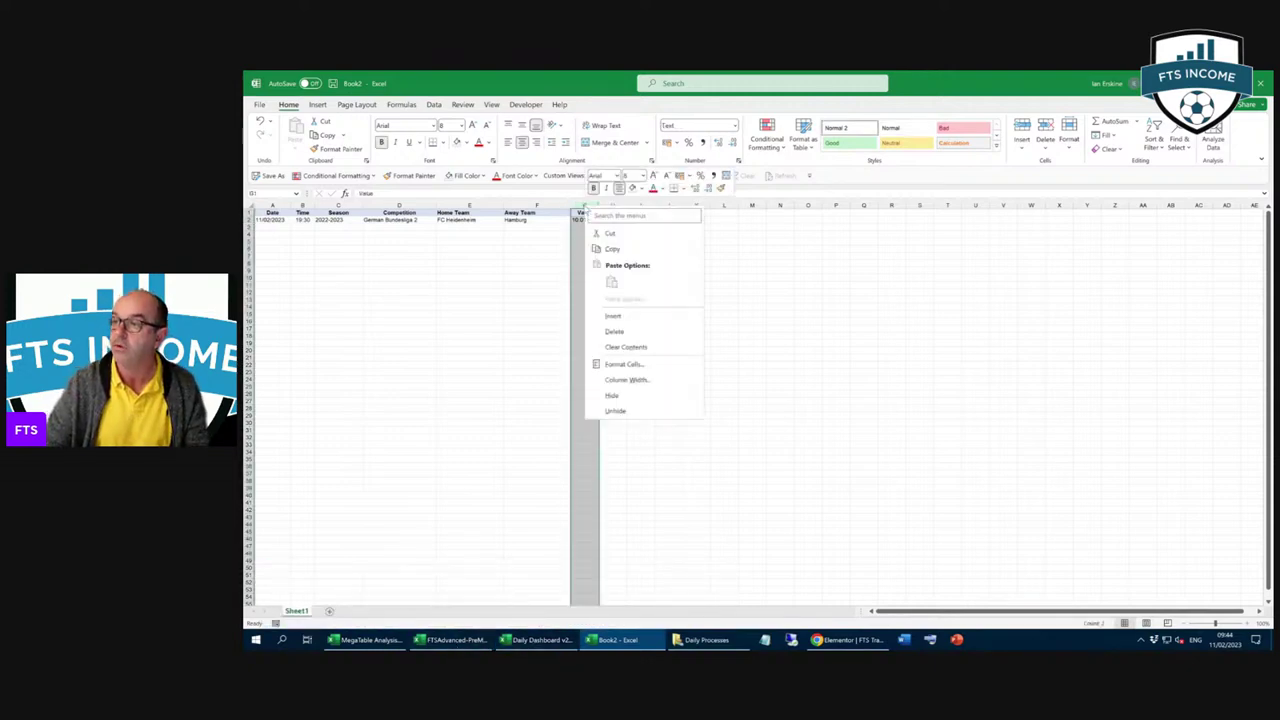
click(617, 318)
click(582, 211)
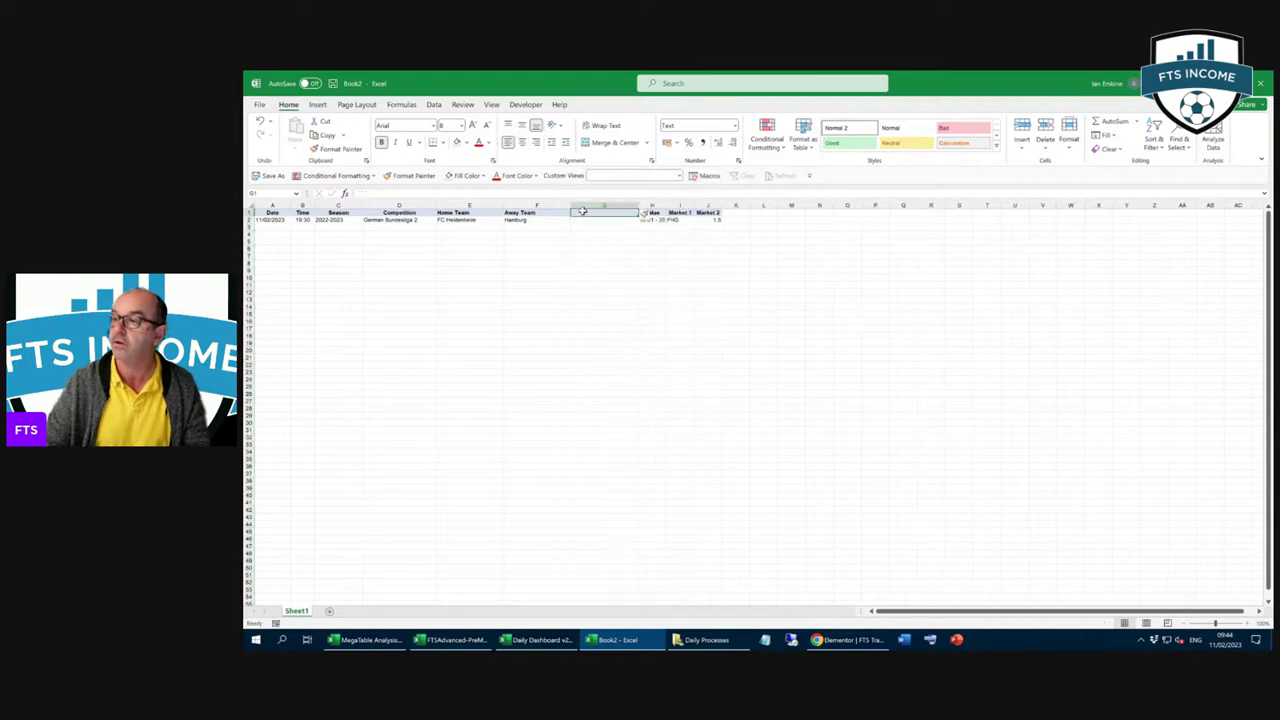
text(Value Column)
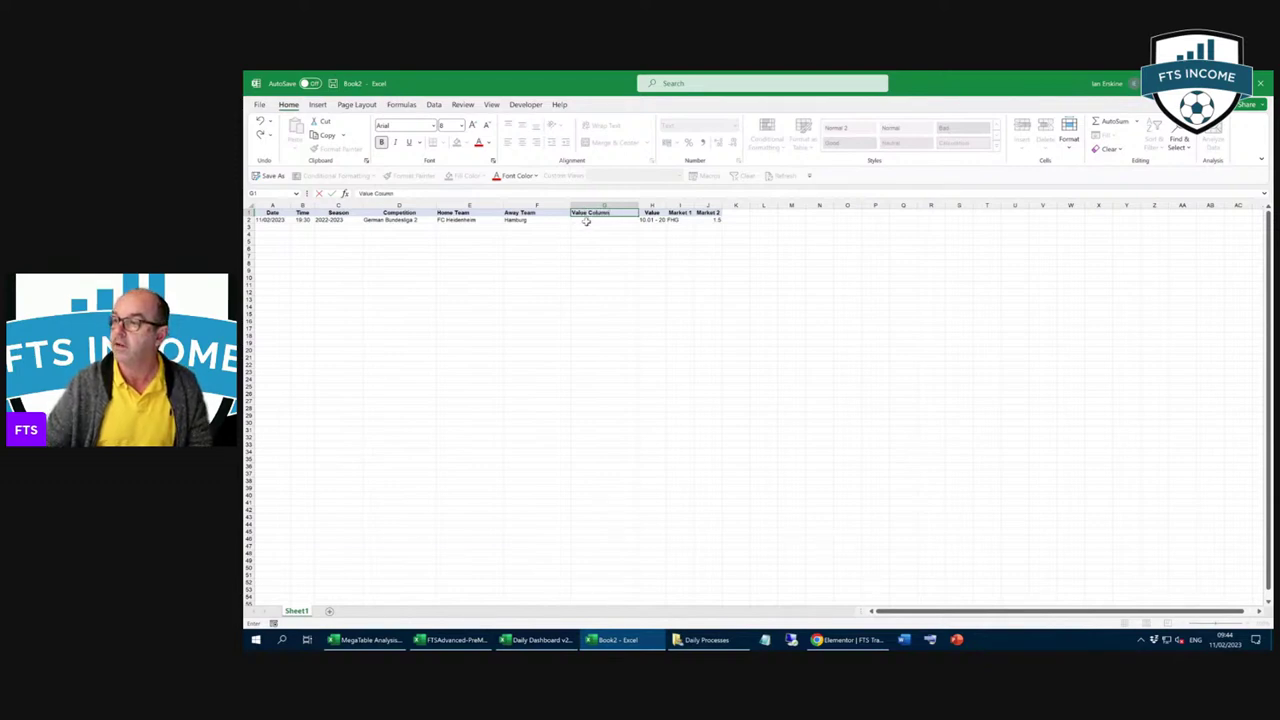
key(Return)
text(FHG)
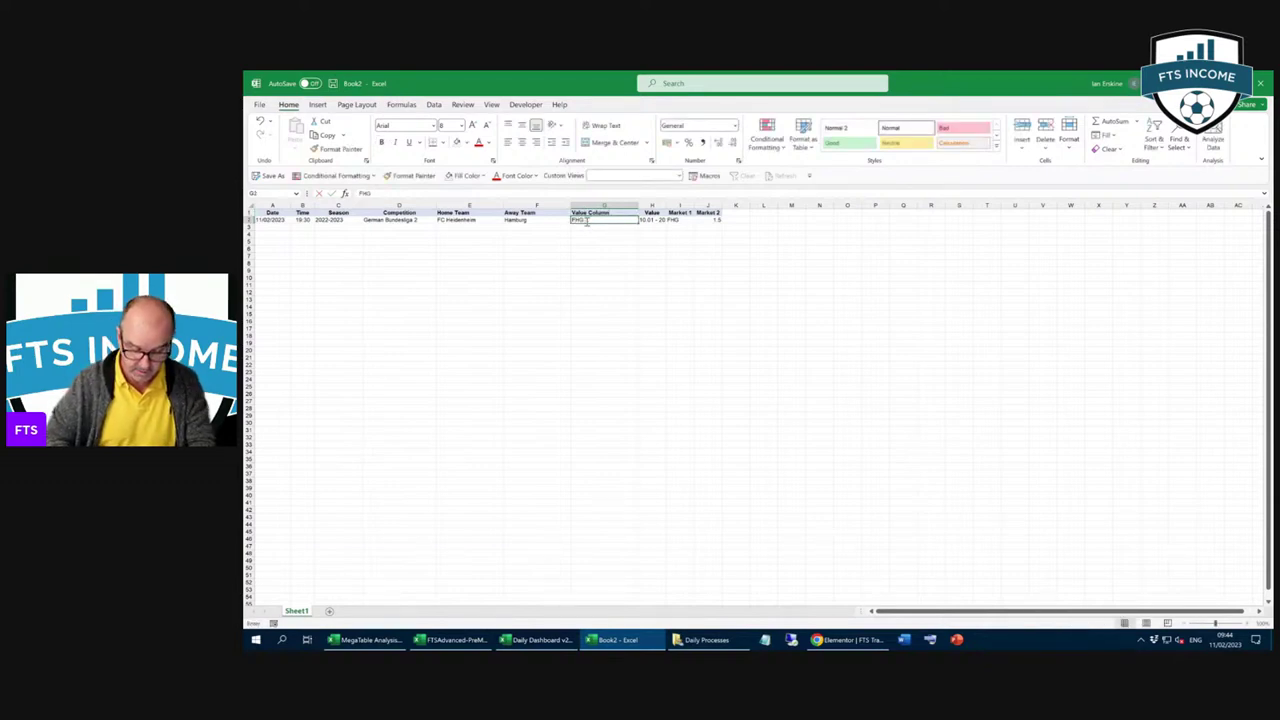
text( 0.5 Game)
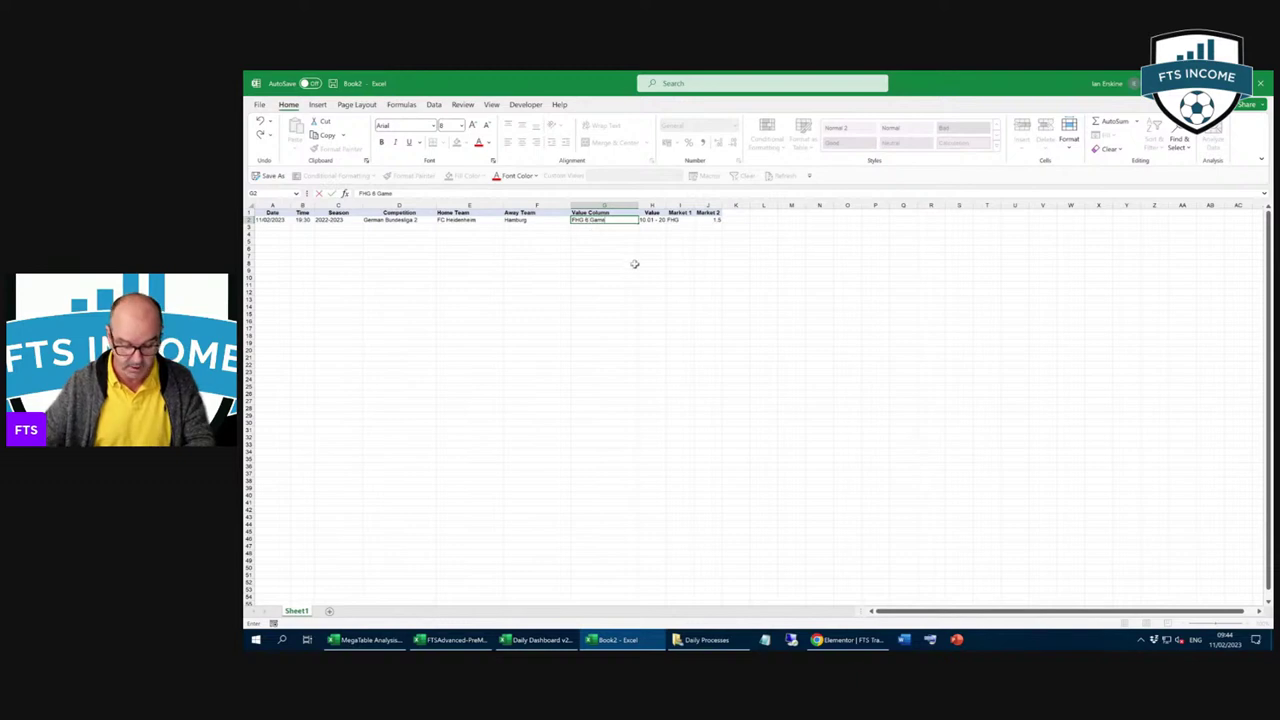
click(645, 306)
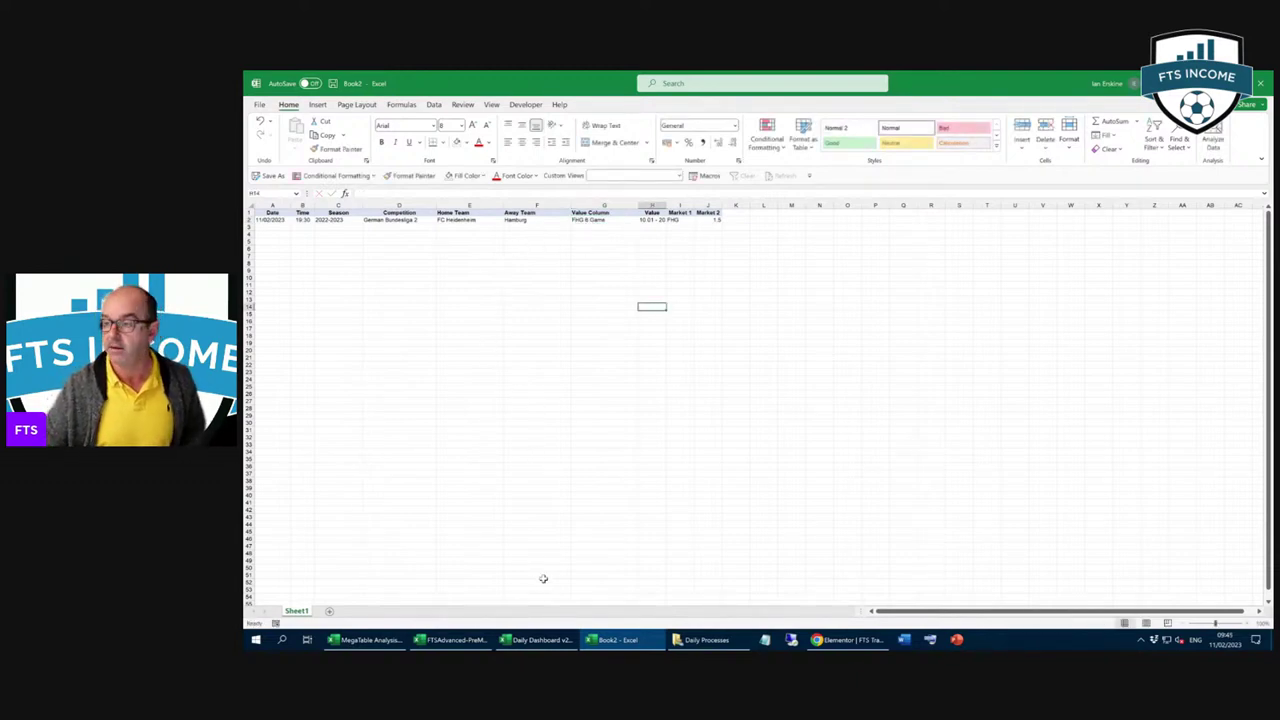
Step: Check the remaining matches in the FTSAdvanced-PreMatch workbook, then examine Dutch Eredivisie's back market values and ranks in the MegaTable Analysis workbook
mouse_move(536, 645)
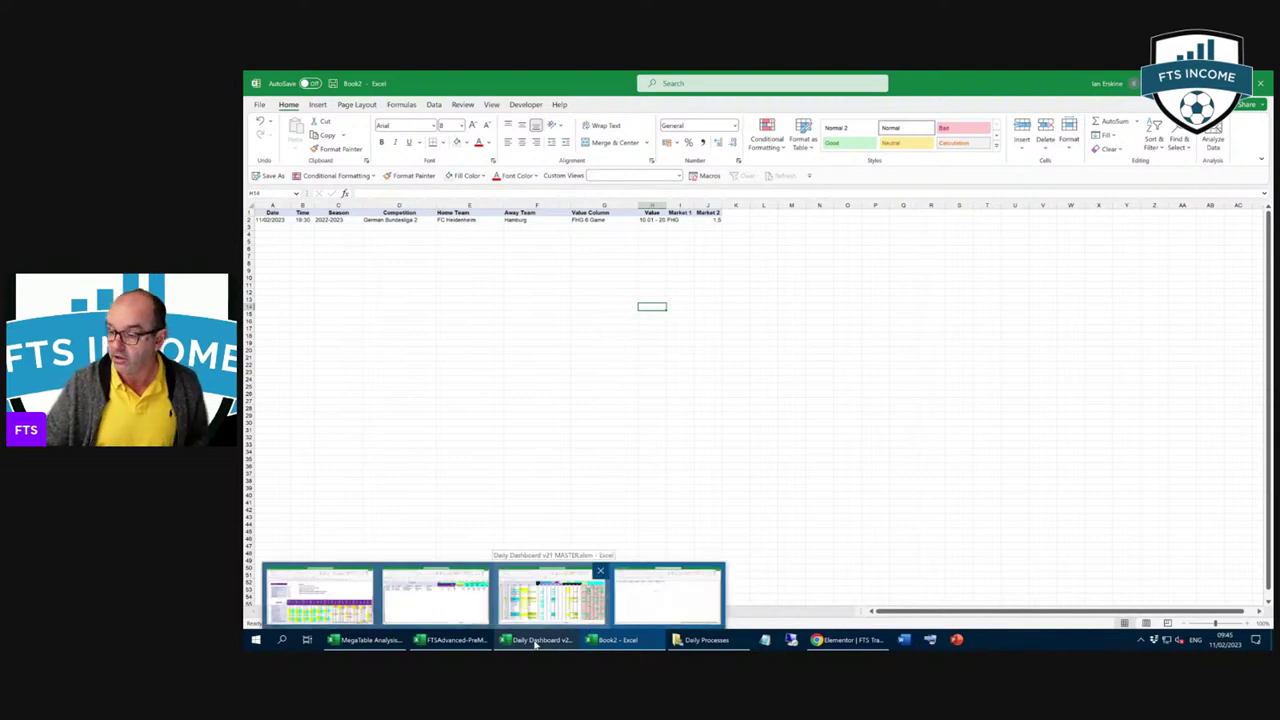
click(425, 598)
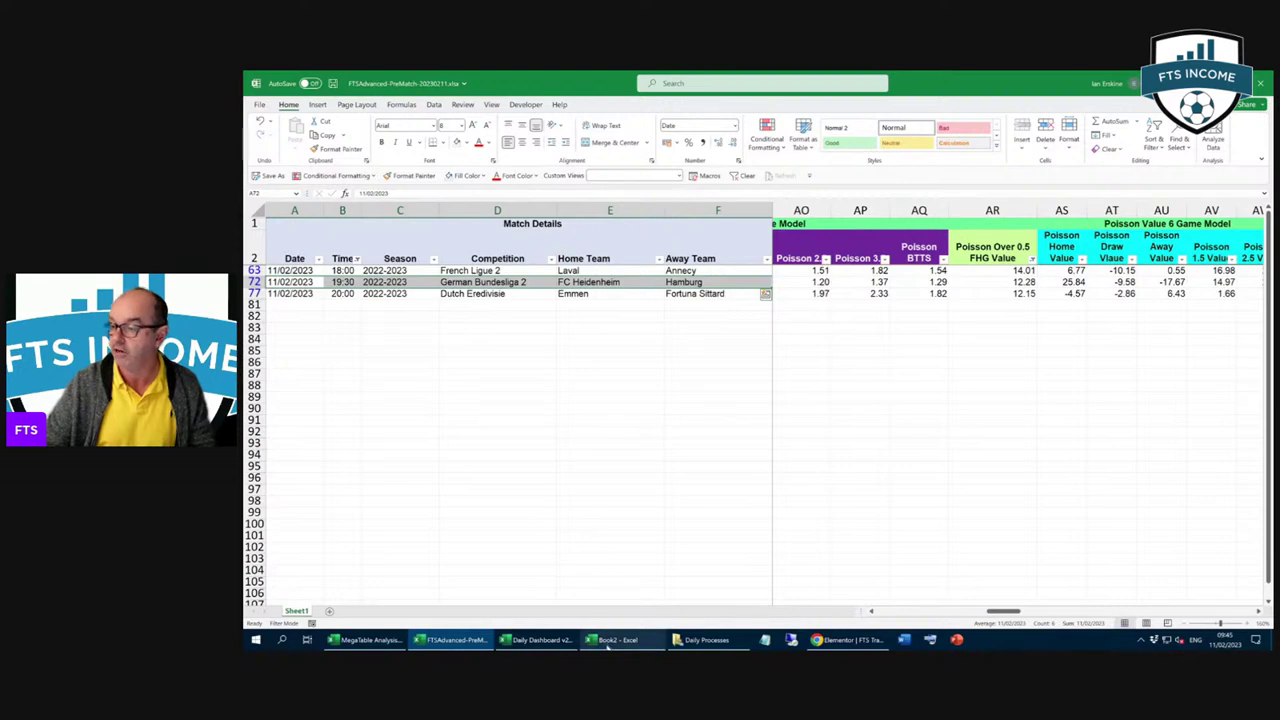
click(368, 640)
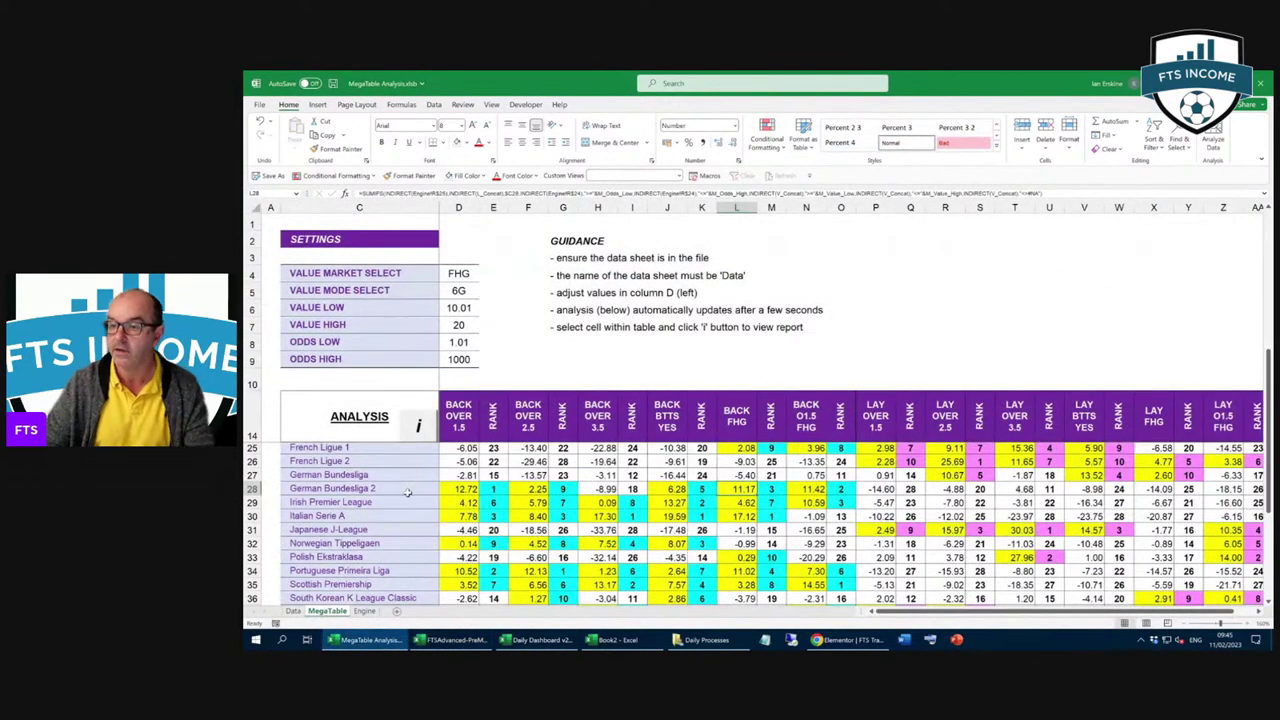
scroll(408, 493, up, 2)
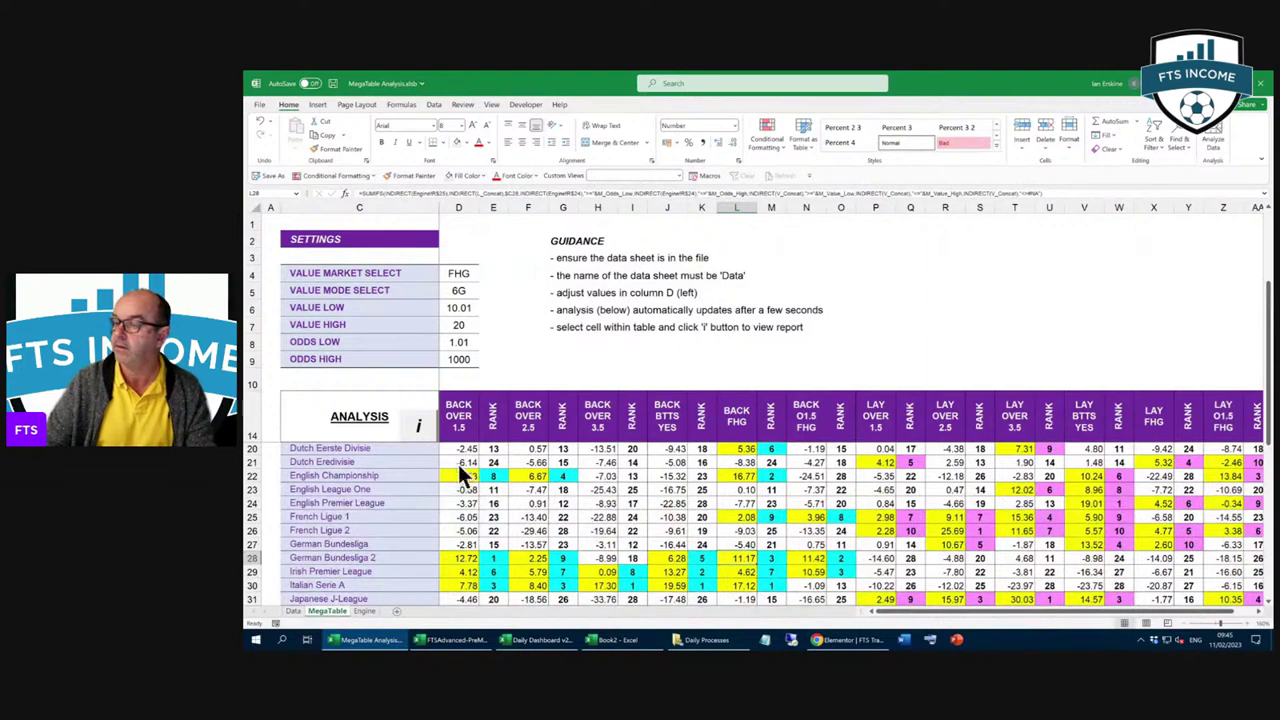
drag(460, 462, 805, 466)
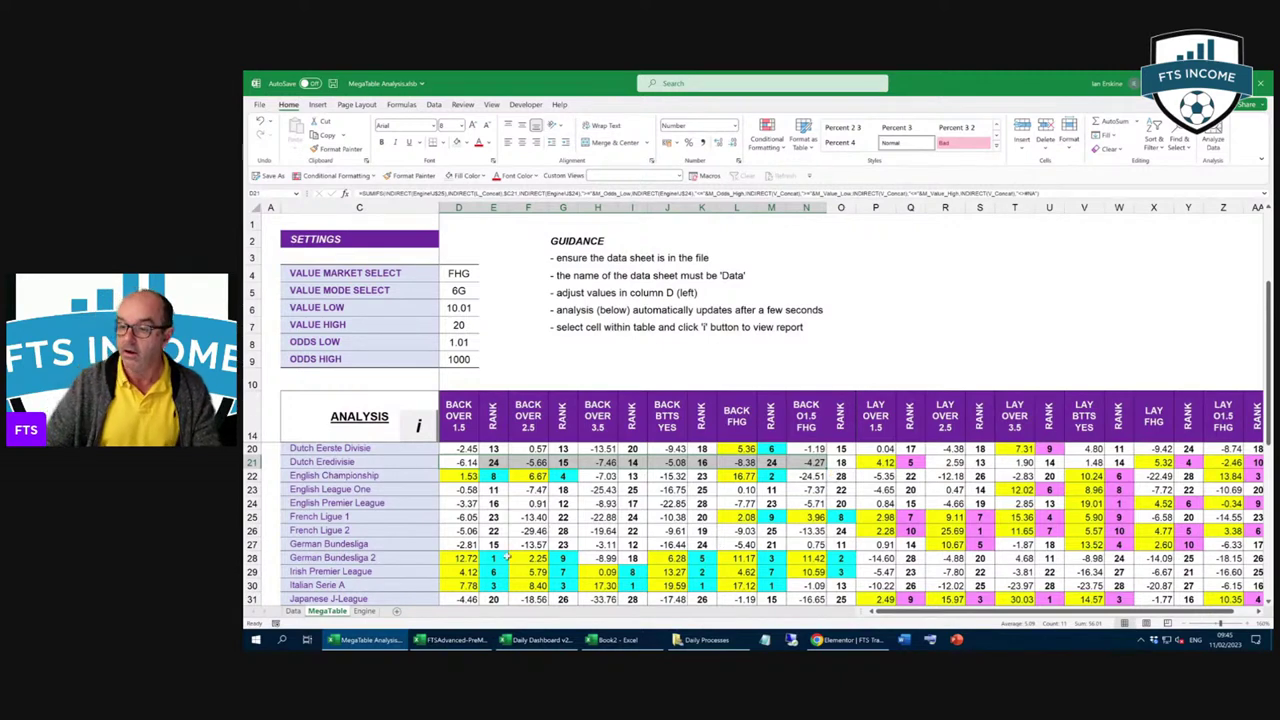
Step: Clear the Poisson Over 0.5 FHG Value filter in the FTSAdvanced-PreMatch workbook
click(455, 640)
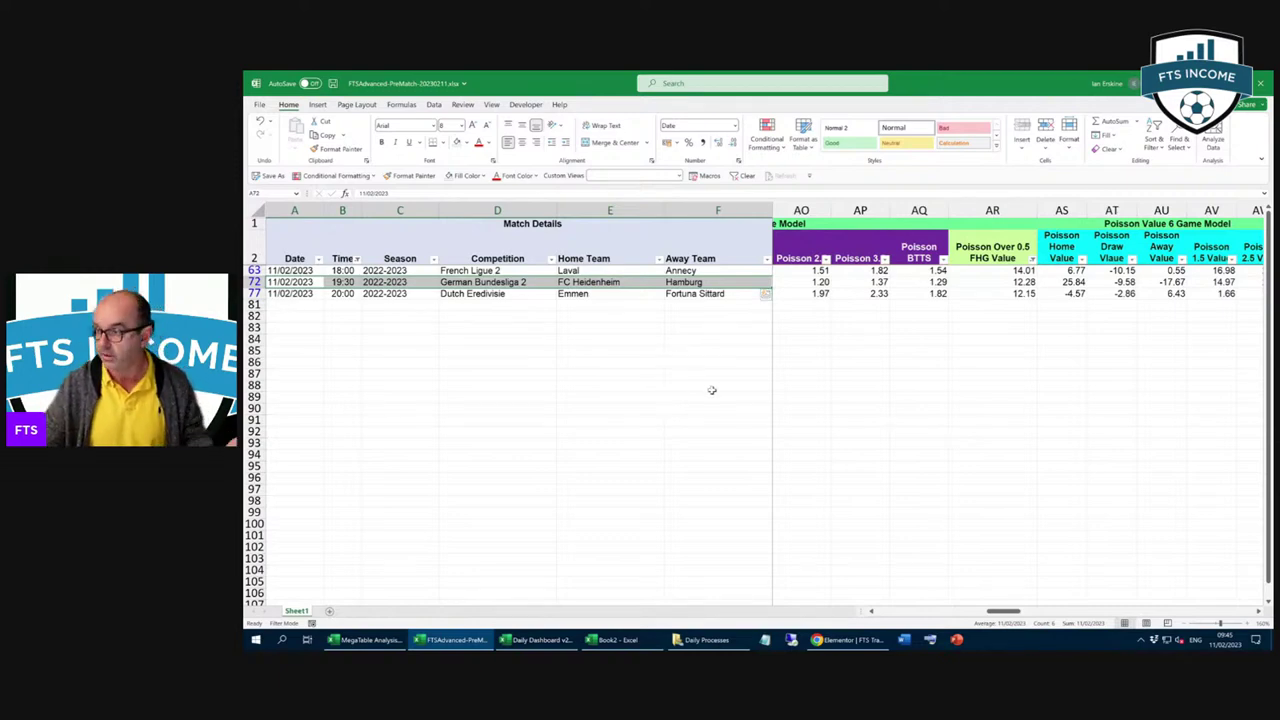
click(1030, 259)
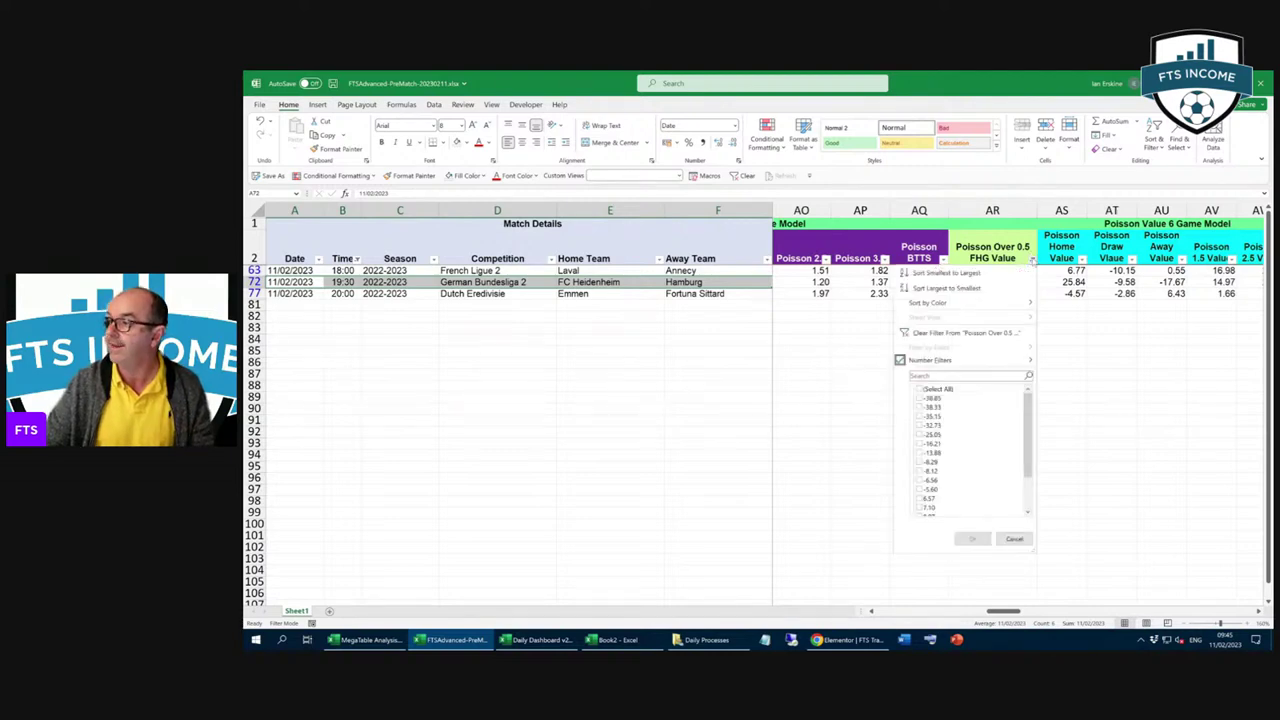
click(968, 332)
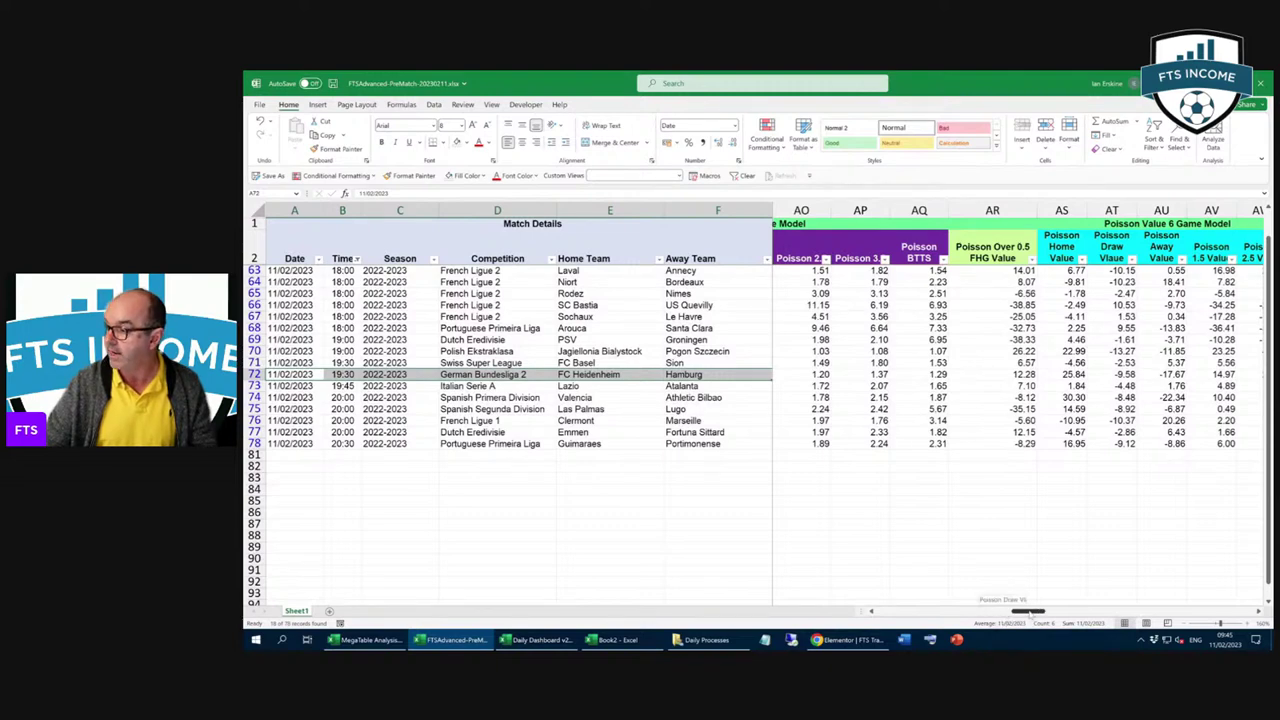
Step: Filter the six-game model's Poisson 2.5 Value column to values between 0.01 and 10
scroll(1030, 612, right, 2)
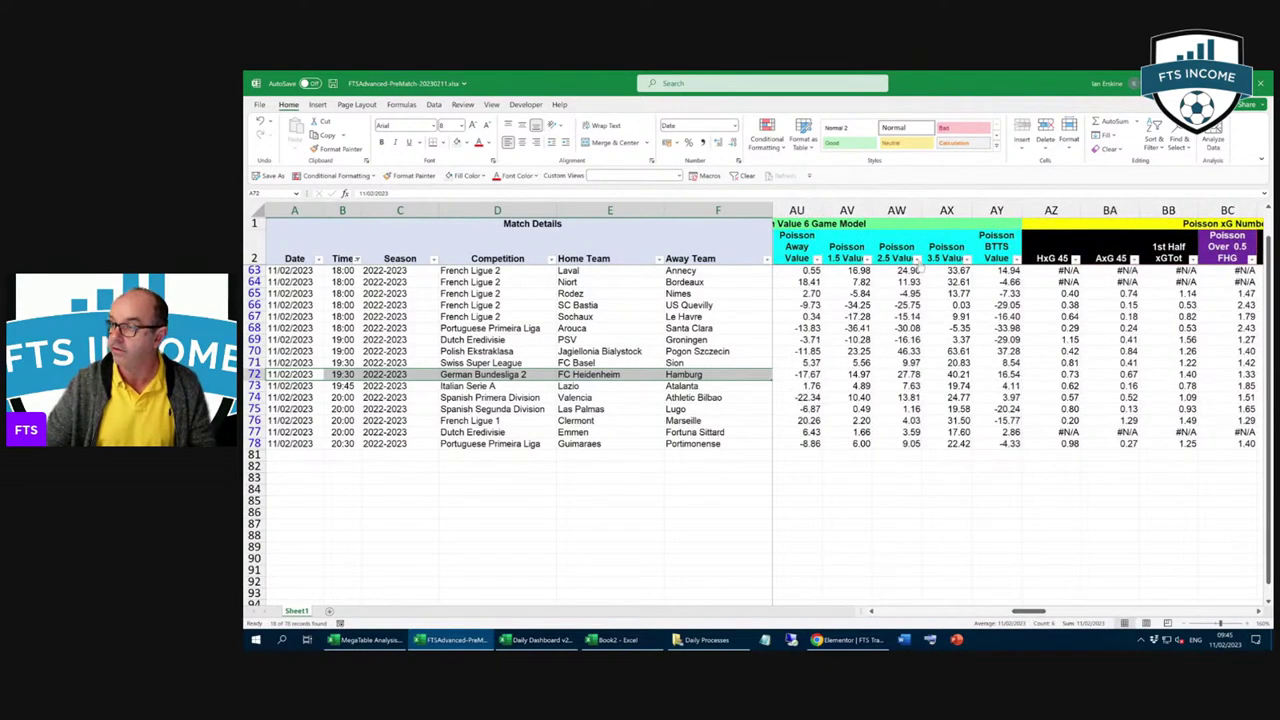
click(916, 259)
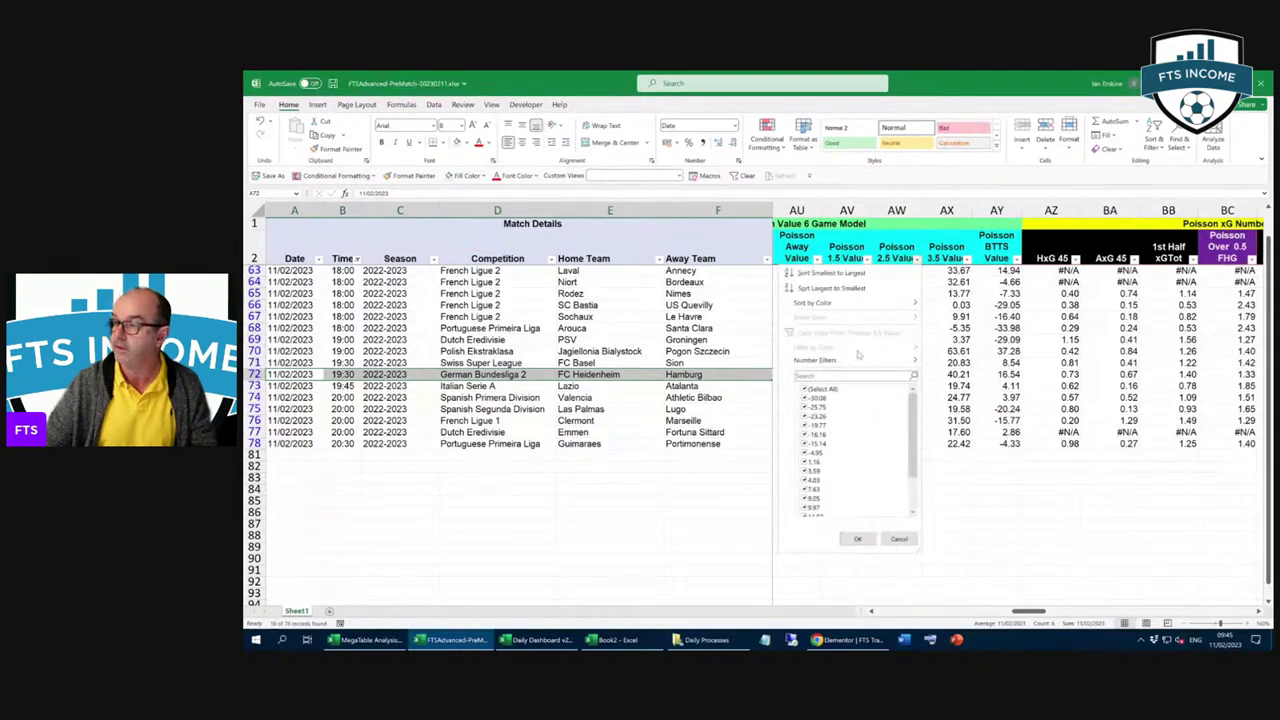
mouse_move(880, 360)
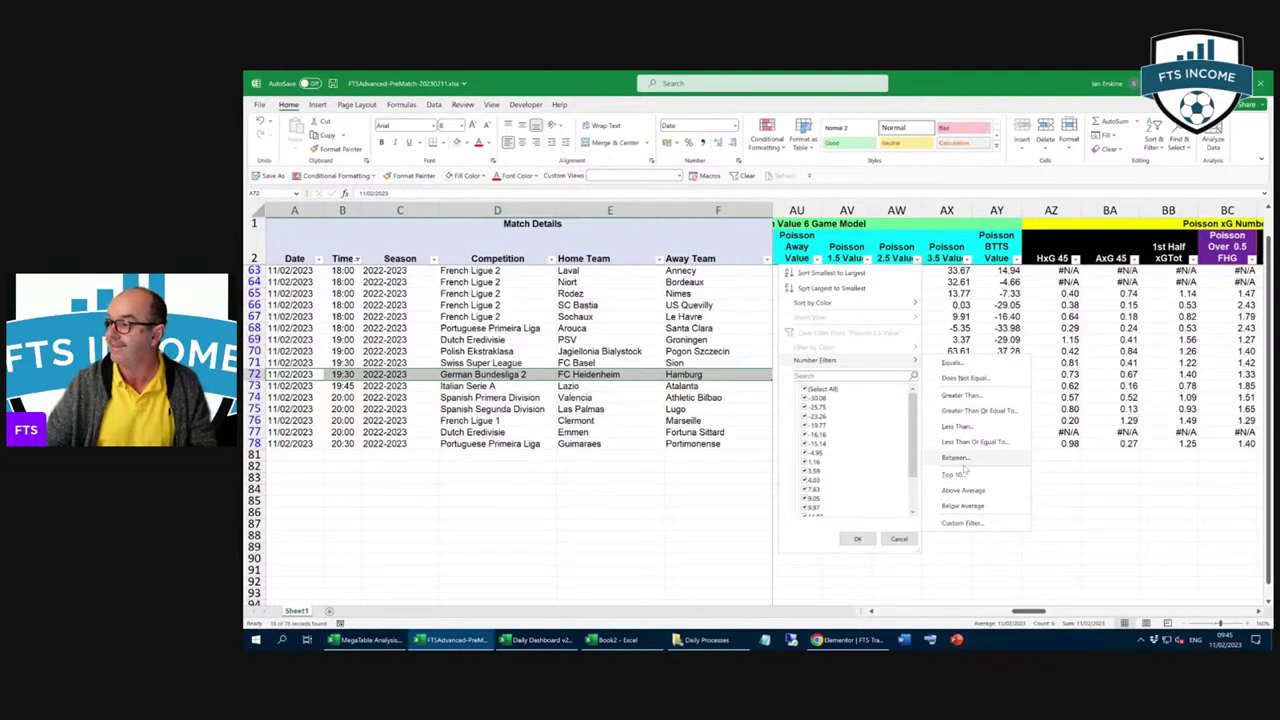
click(963, 459)
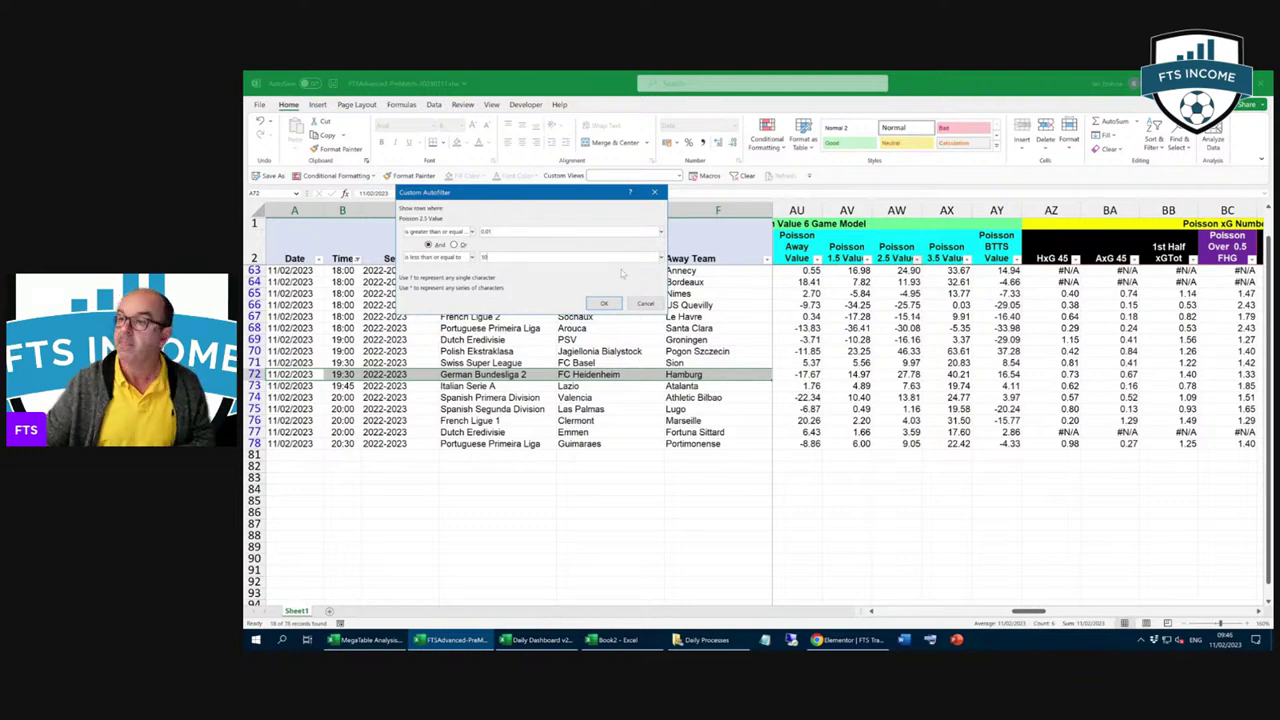
click(604, 304)
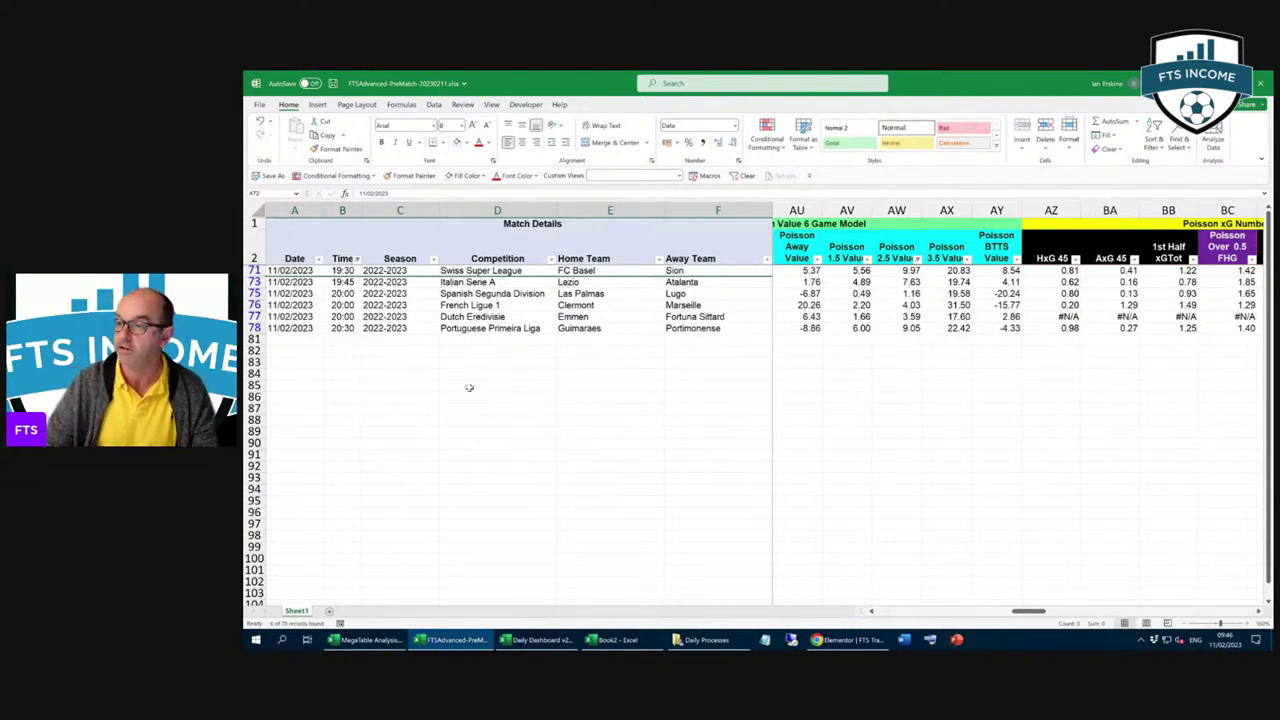
Step: In the MegaTable Analysis workbook, set the value market to O2.5 with a value low of 0.01 and a value high of 10
mouse_move(368, 645)
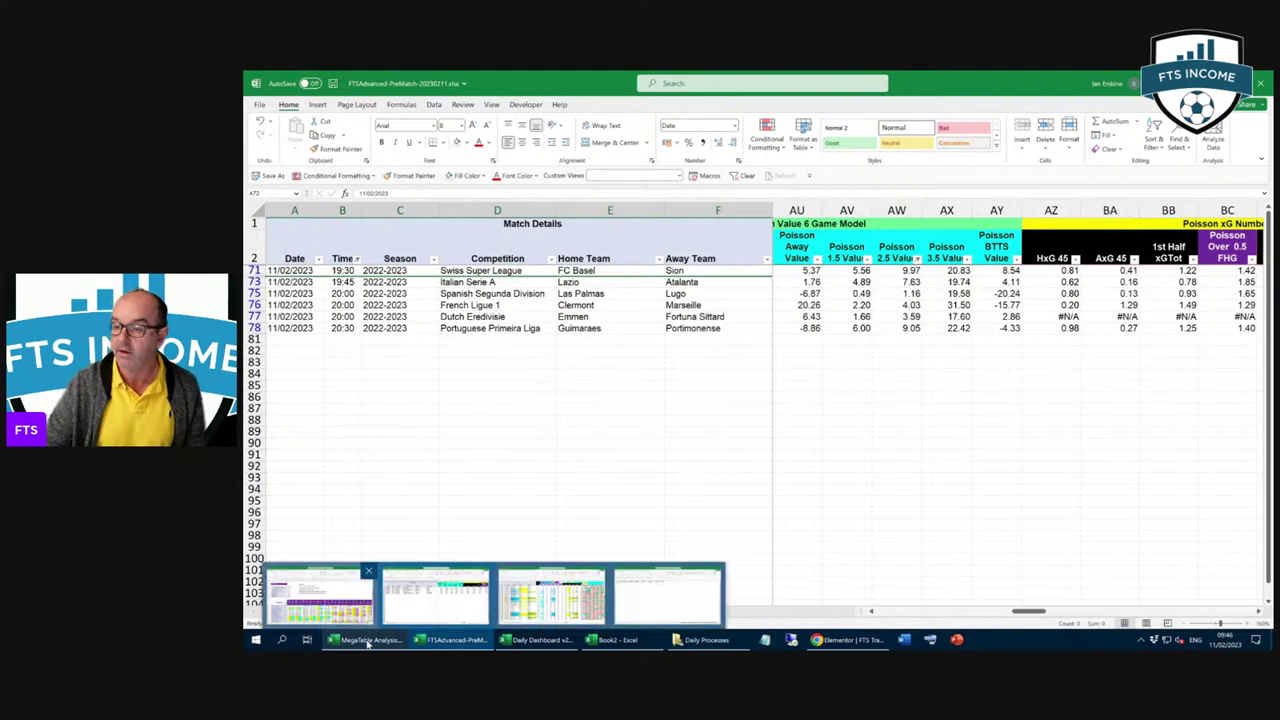
click(320, 597)
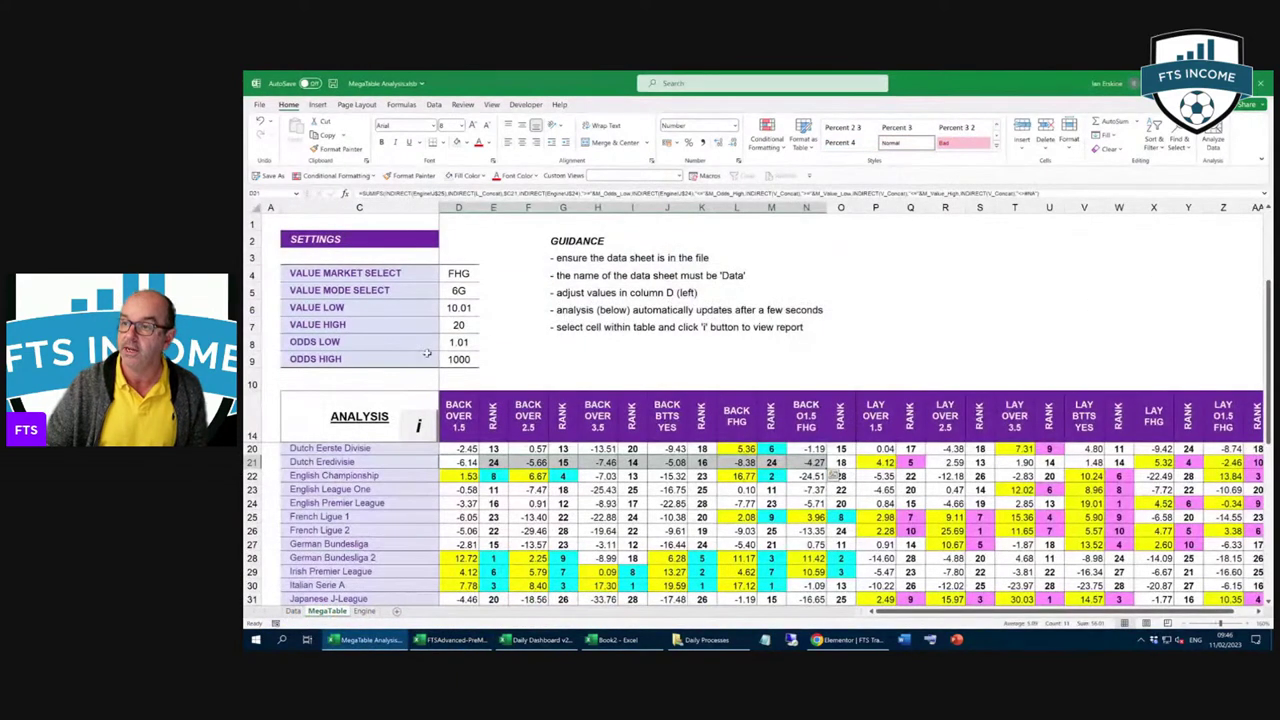
click(460, 274)
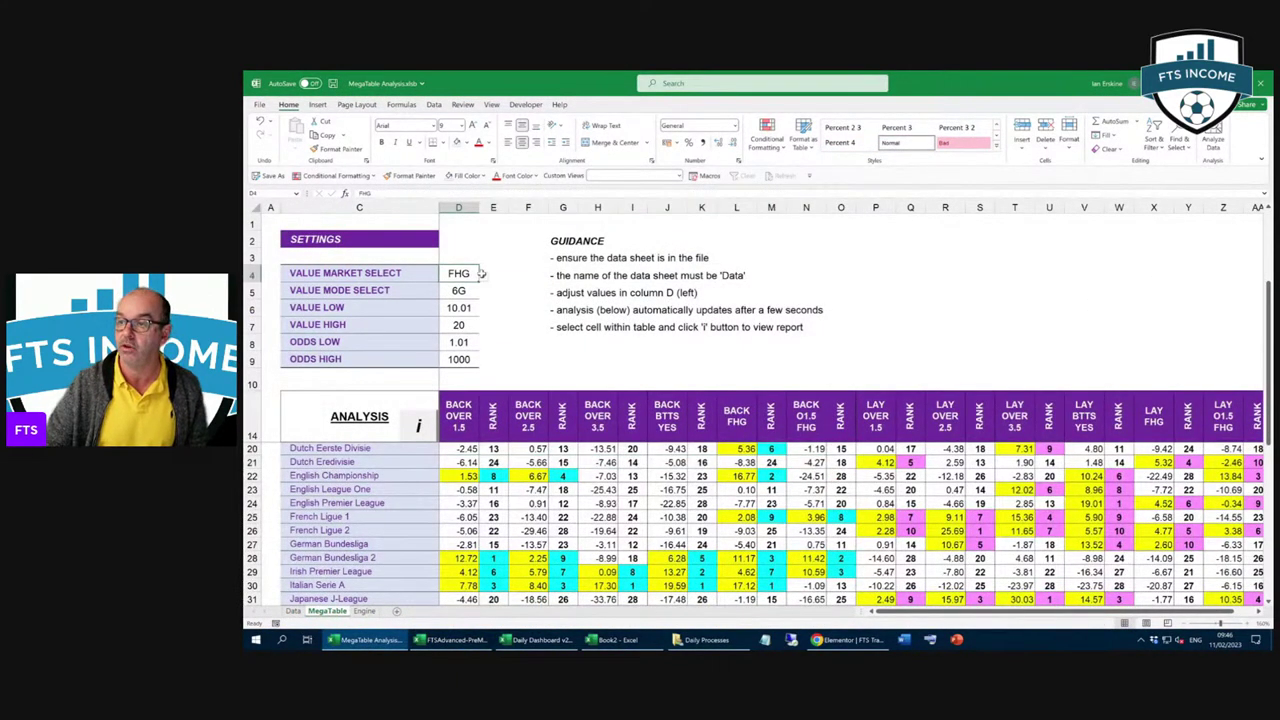
click(482, 274)
click(460, 310)
click(459, 309)
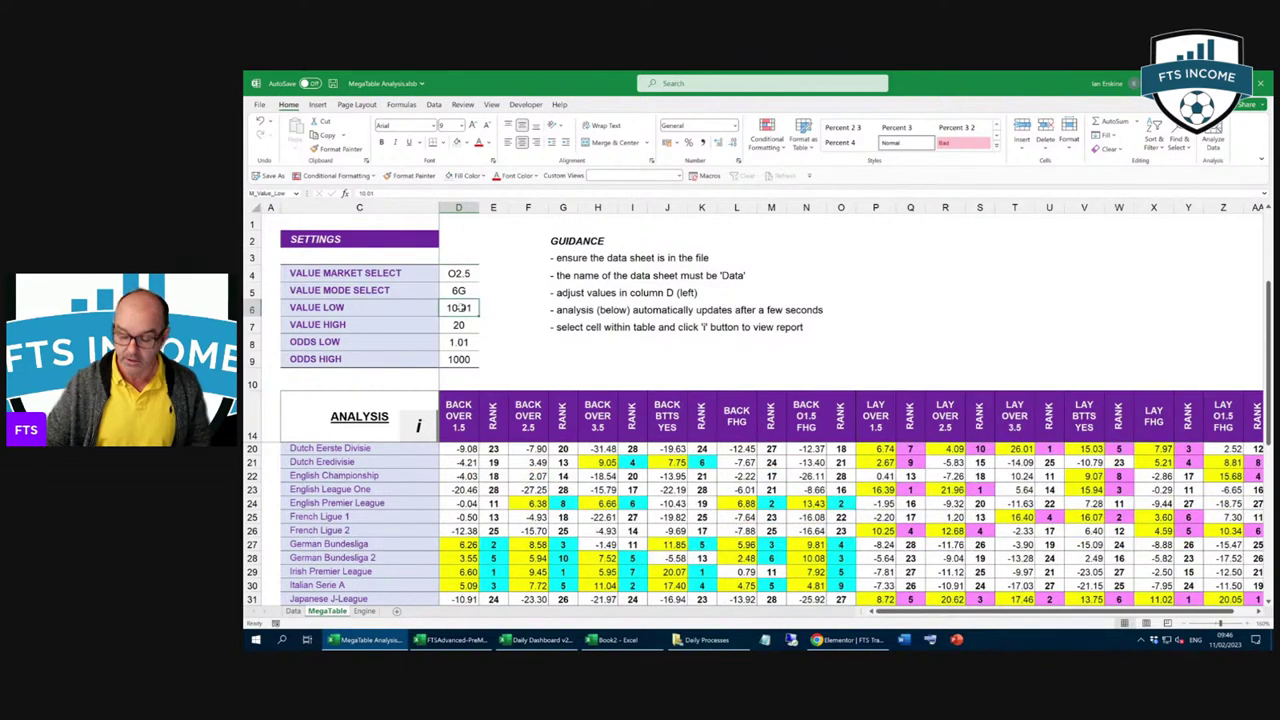
text(0.01)
click(465, 326)
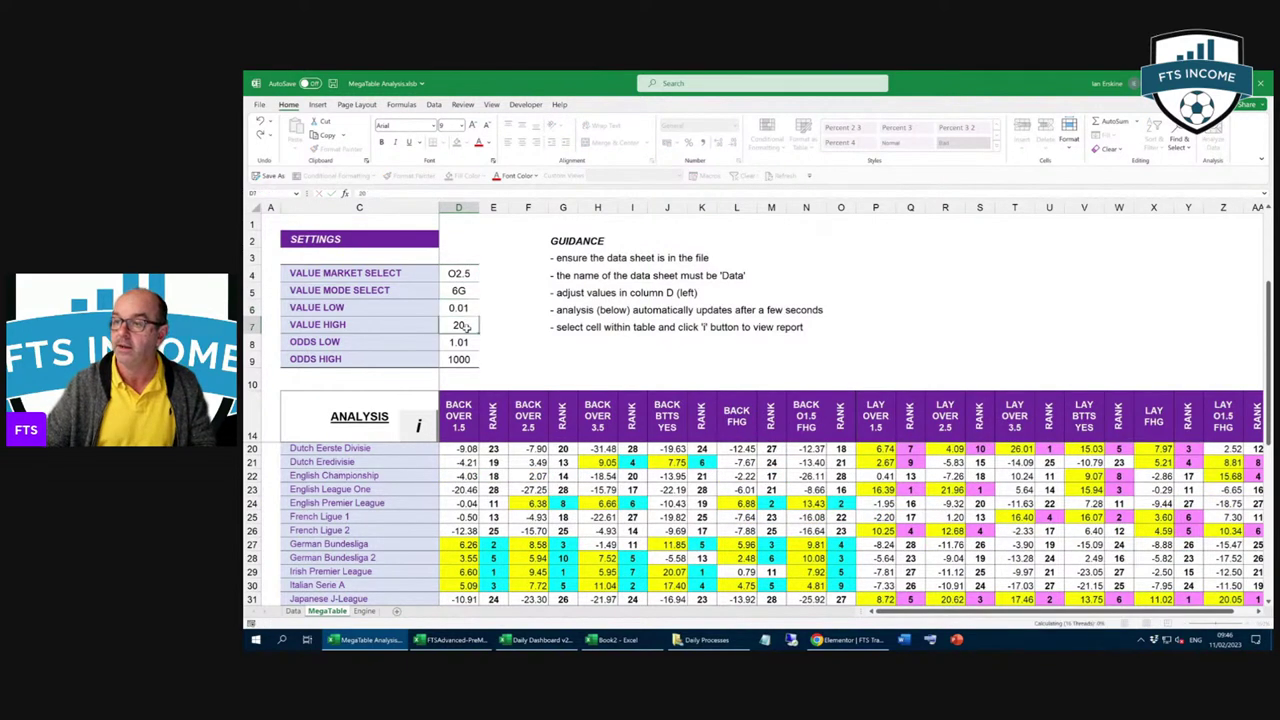
text(10)
click(520, 326)
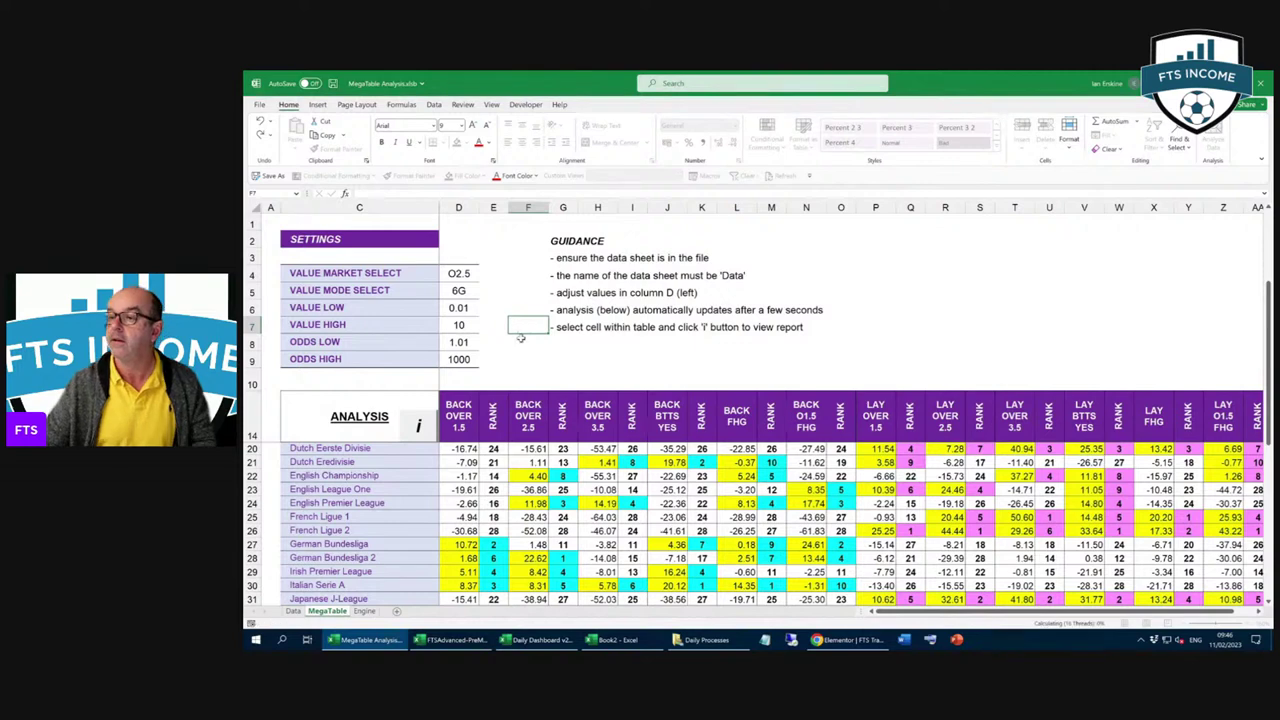
Step: Recheck the filtered matches, then examine Swiss Super League's back market values and ranks and view its Back Over 3.5 mini report
scroll(485, 540, down, 2)
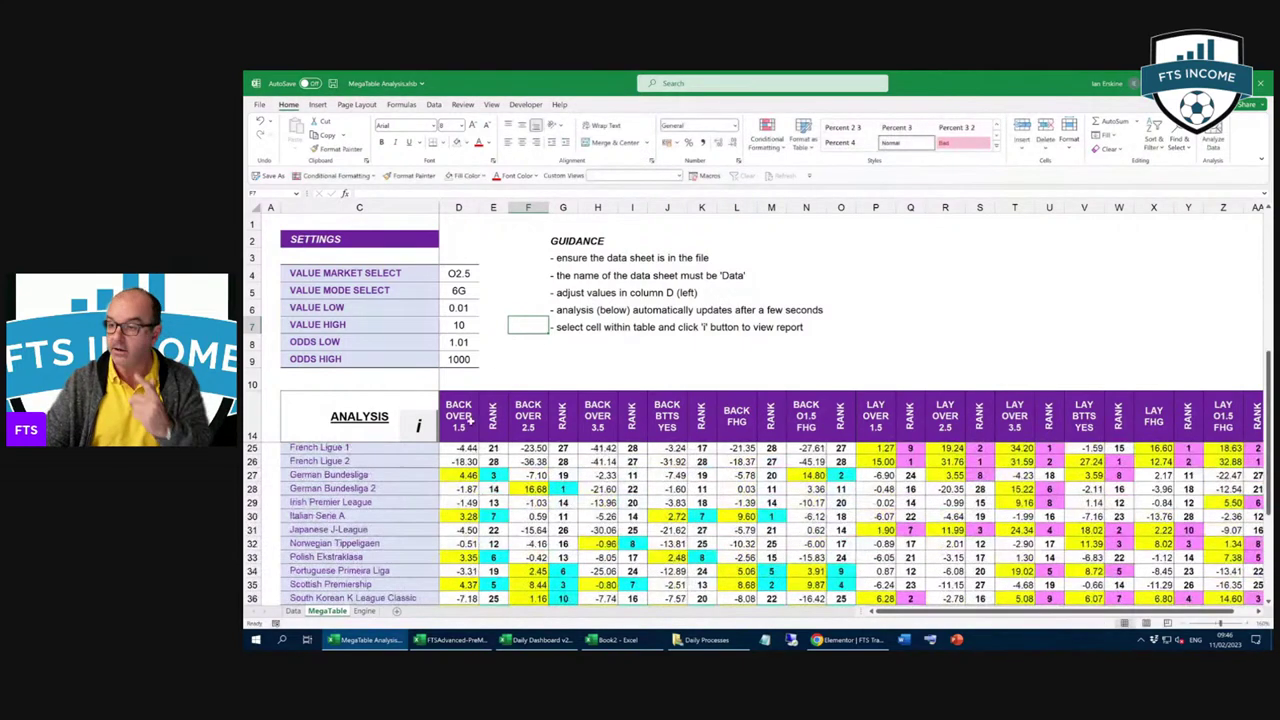
click(460, 640)
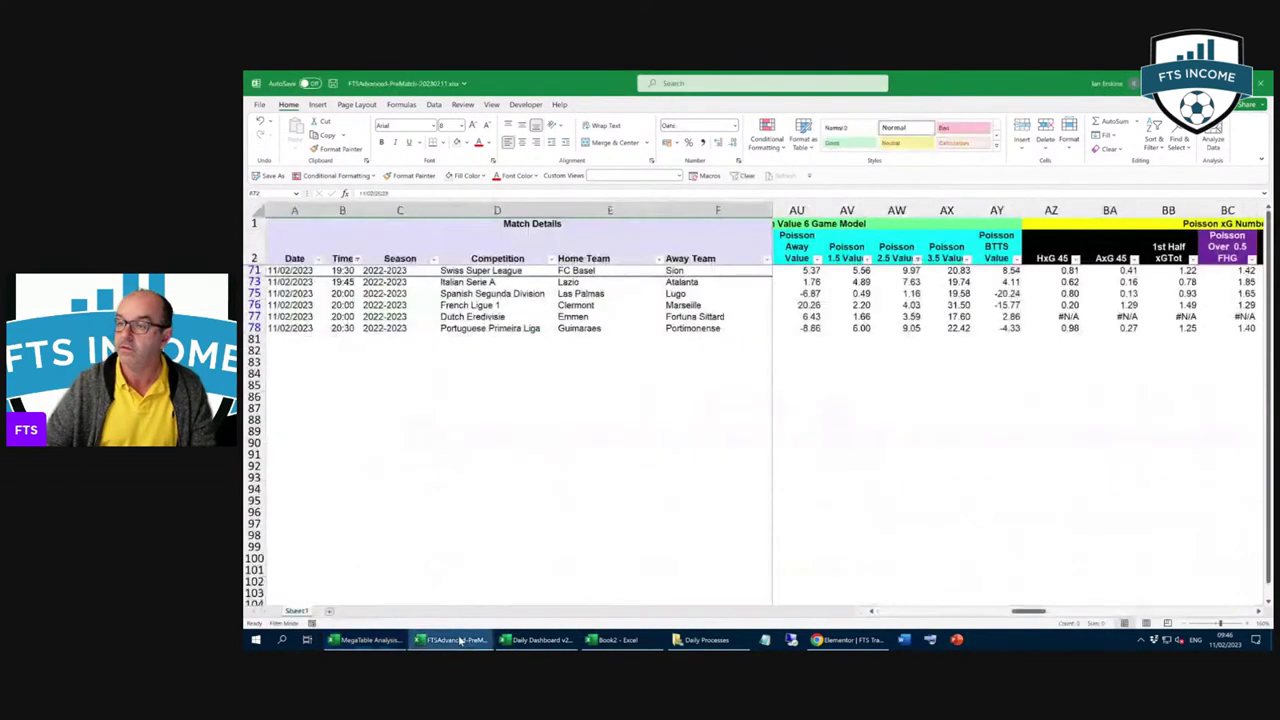
click(366, 641)
scroll(470, 527, down, 4)
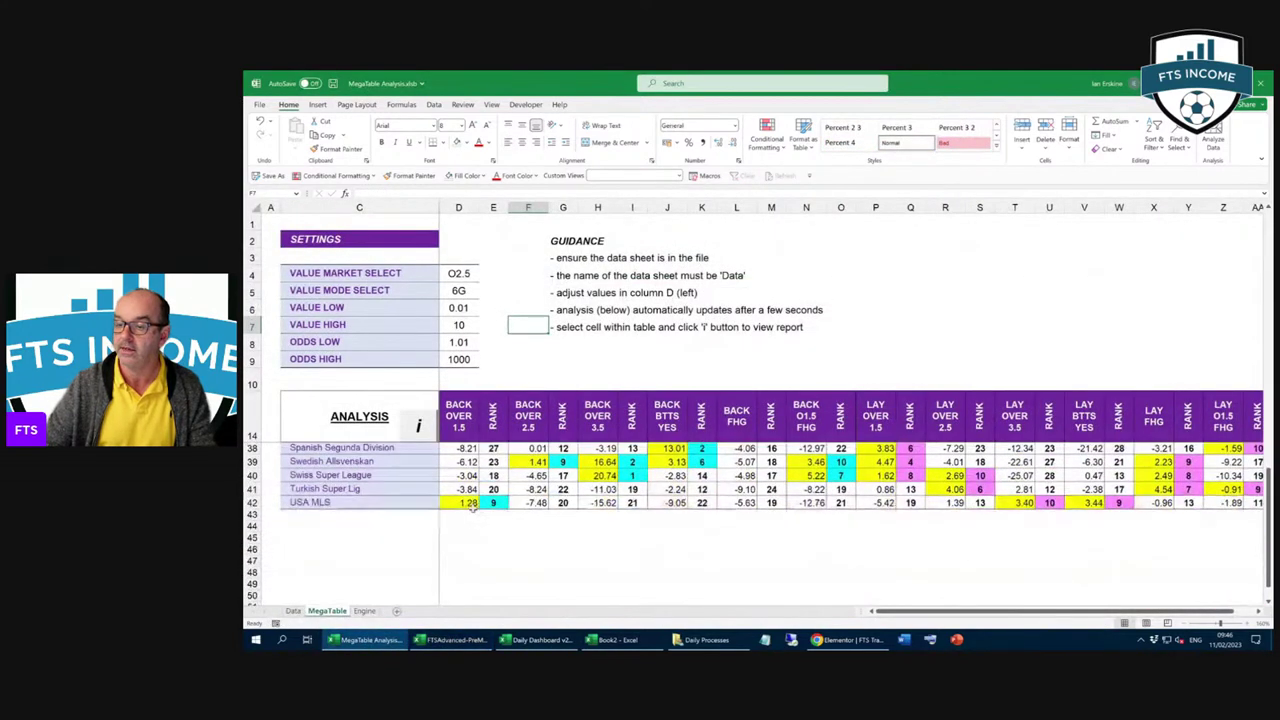
scroll(472, 505, up, 1)
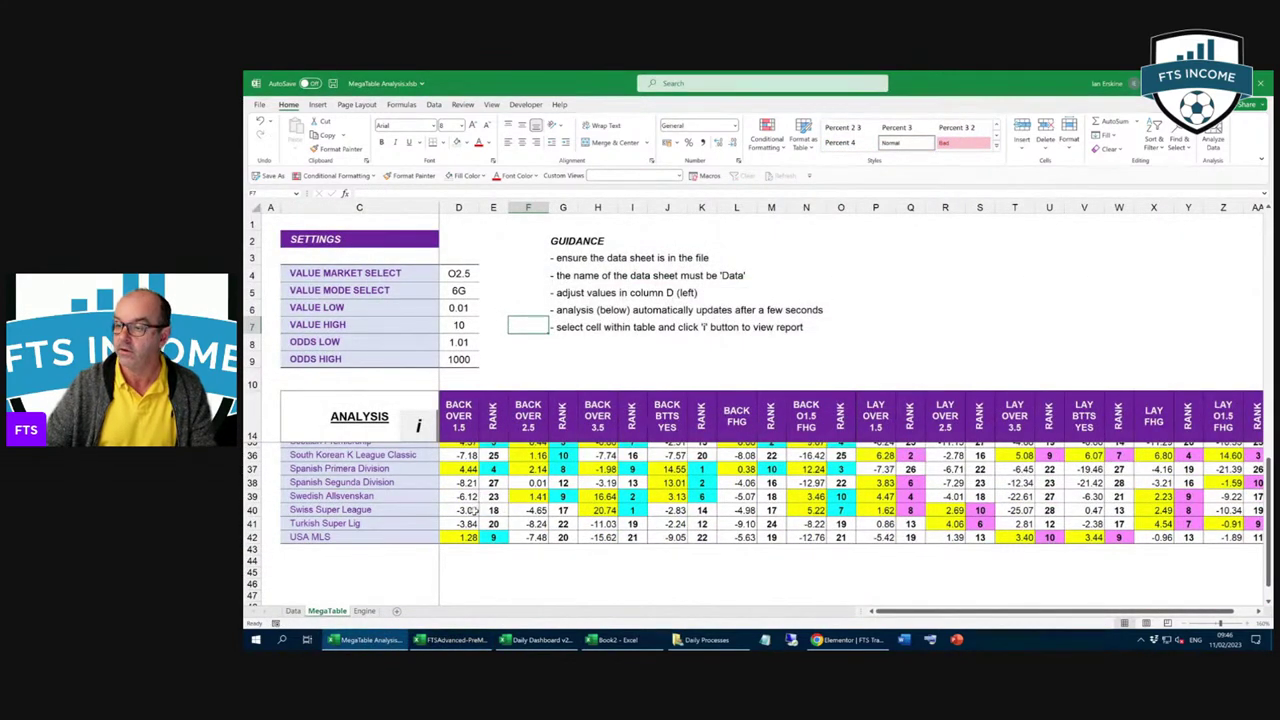
drag(474, 510, 812, 513)
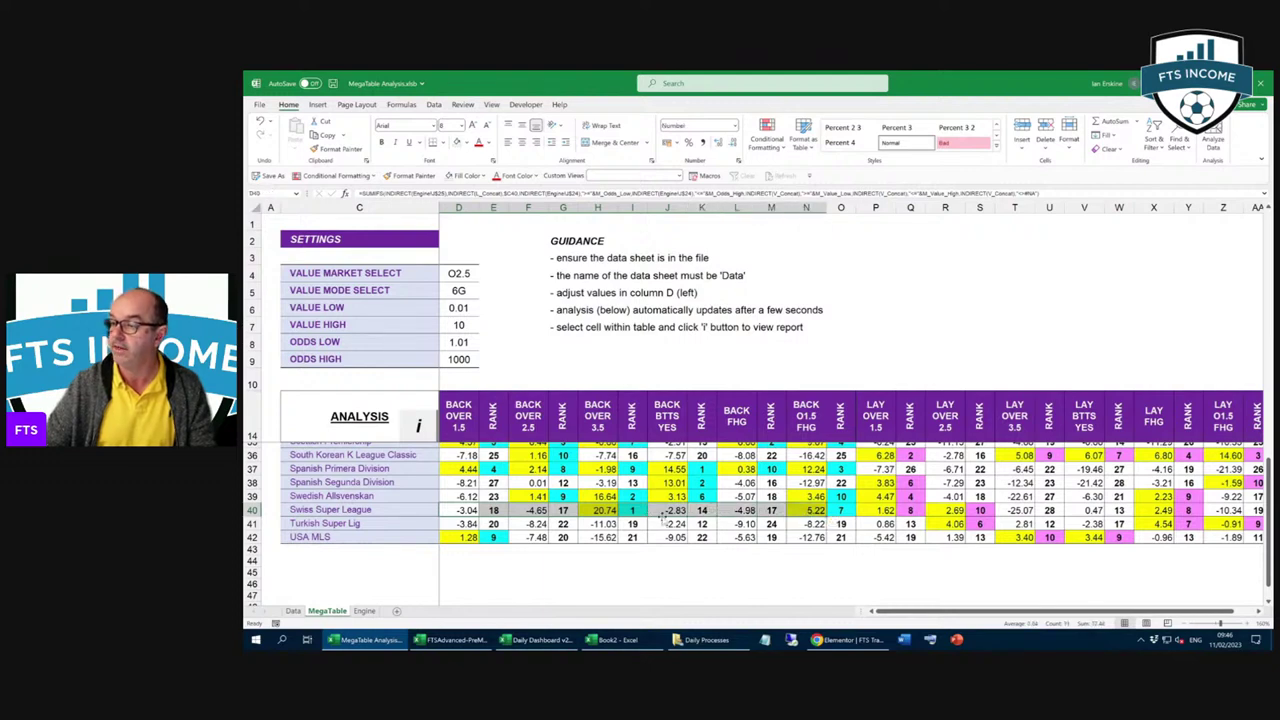
click(604, 511)
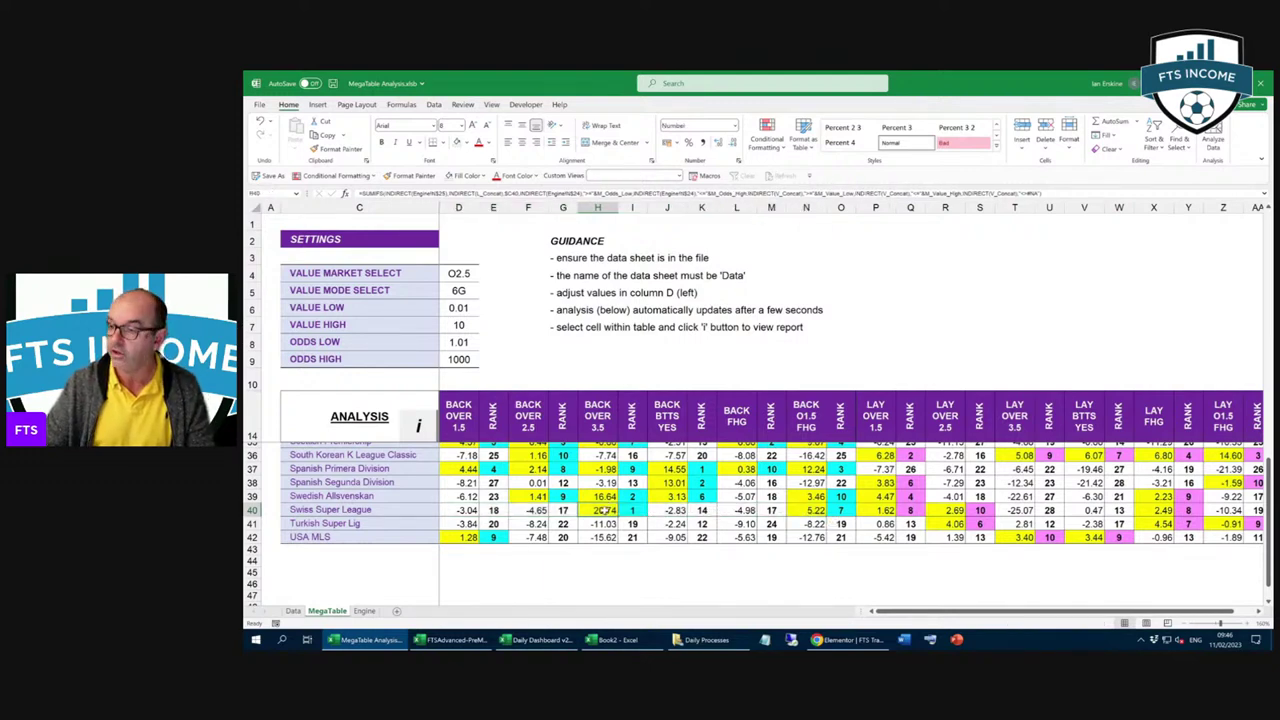
click(424, 418)
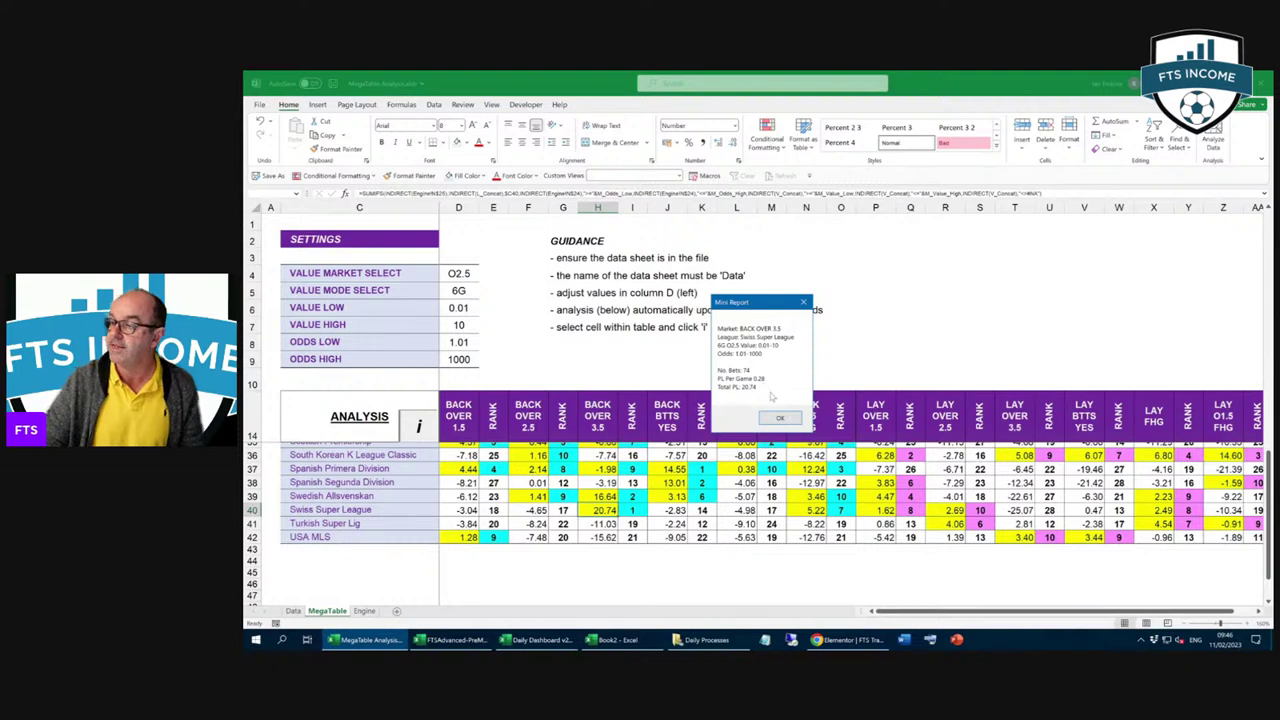
click(779, 419)
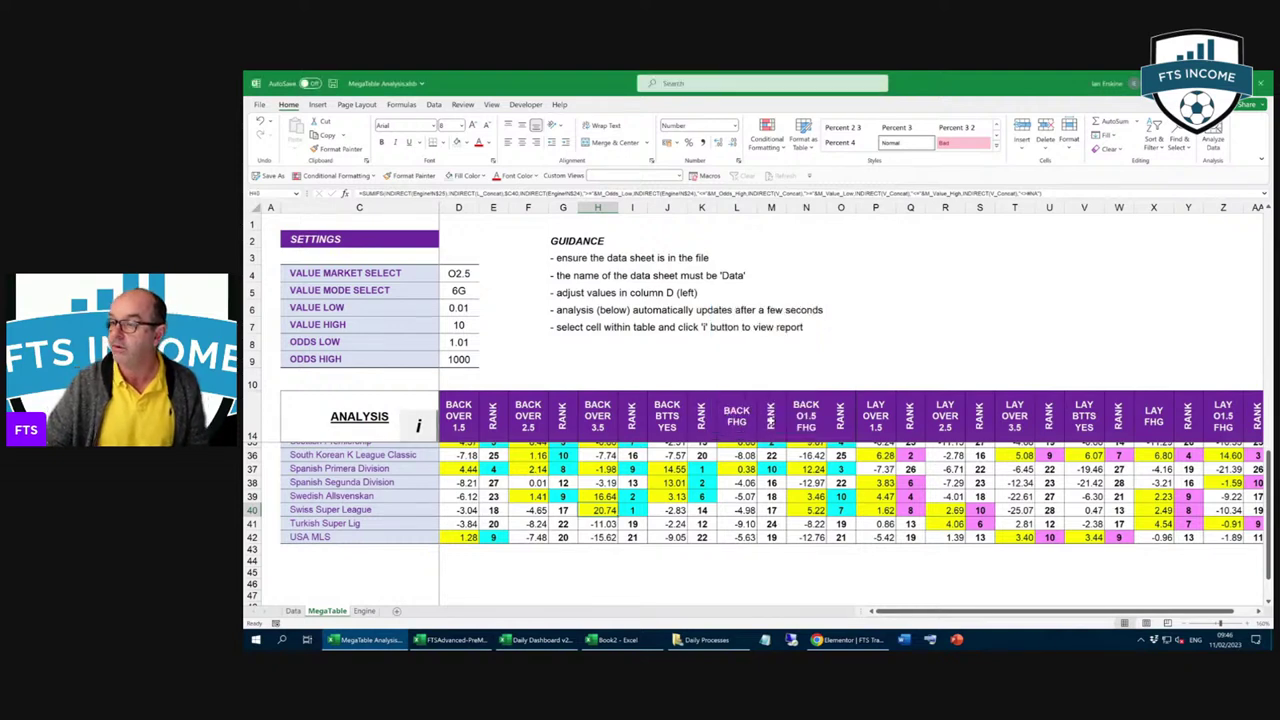
Step: Copy only the date of the FC Basel v Sion match from FTSAdvanced-PreMatch into cell A3 of Book2
click(455, 640)
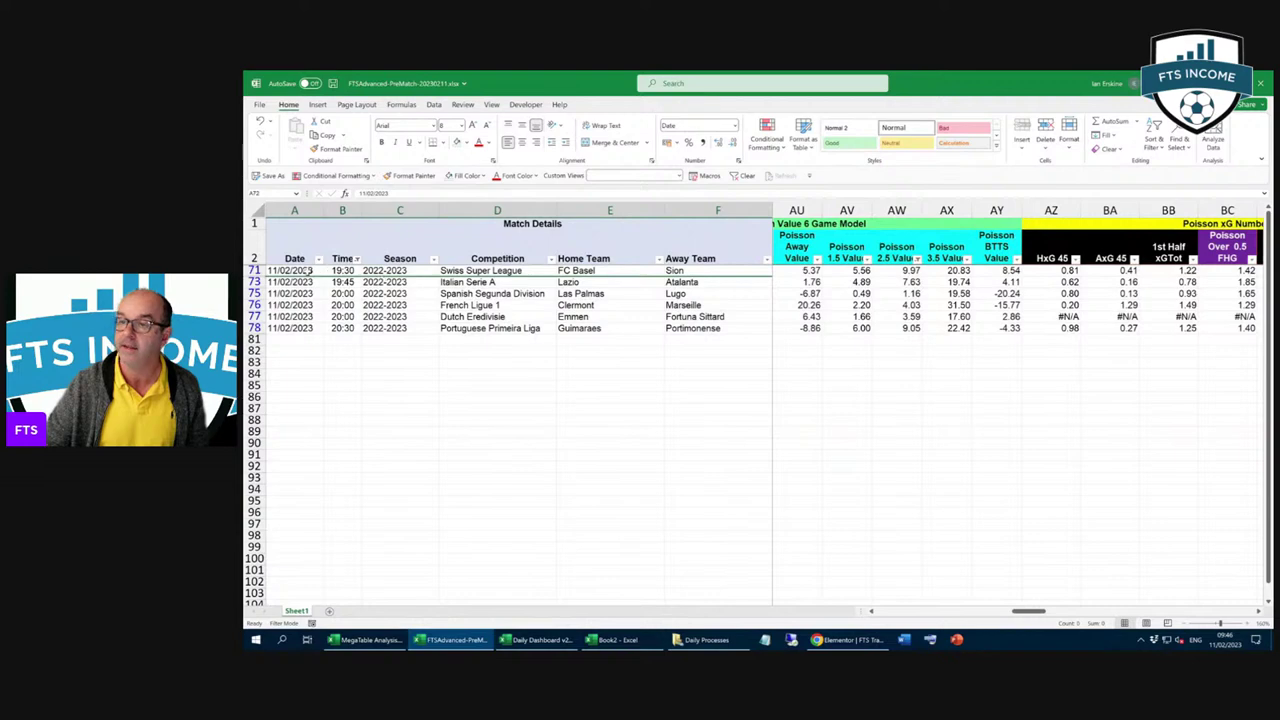
right_click(308, 270)
click(345, 299)
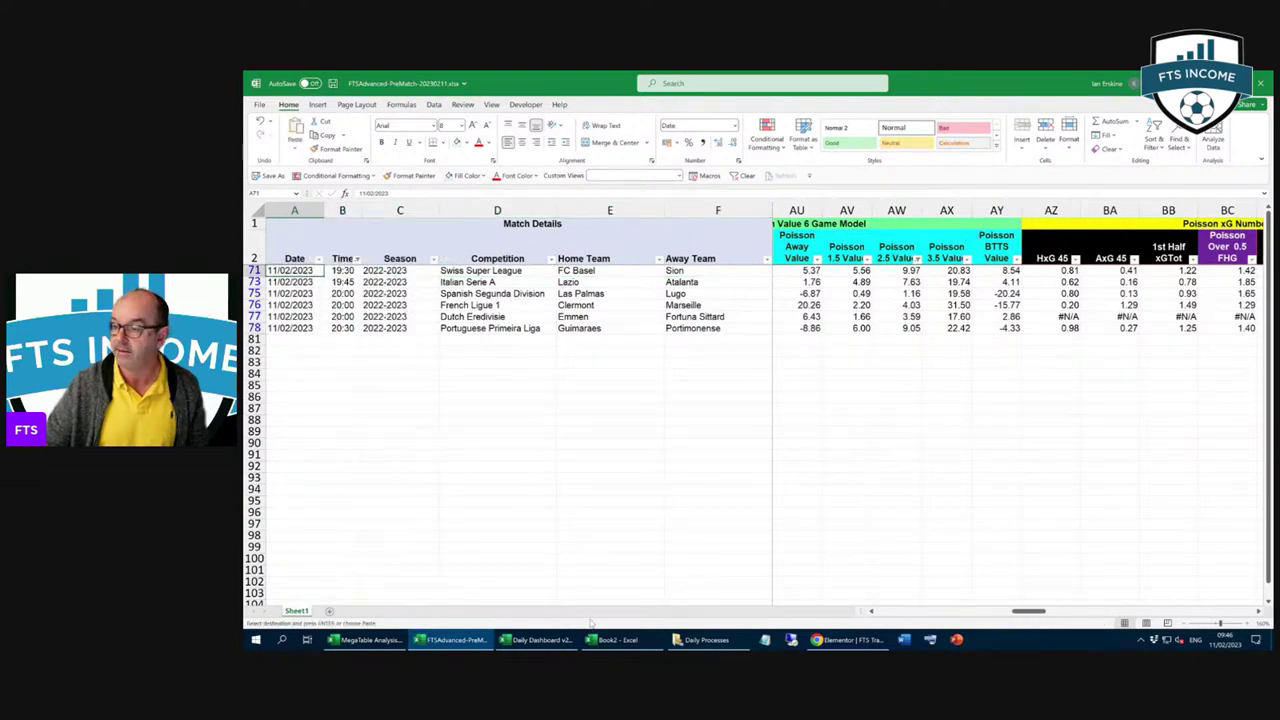
click(612, 639)
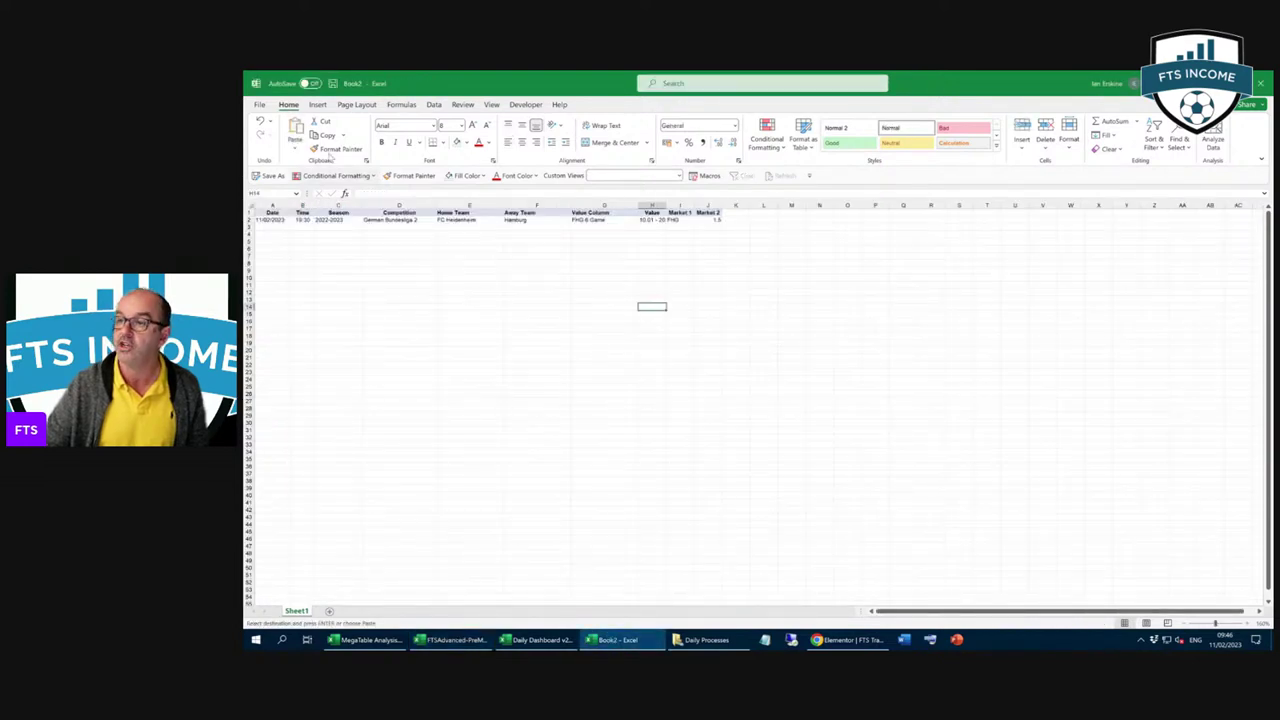
click(271, 226)
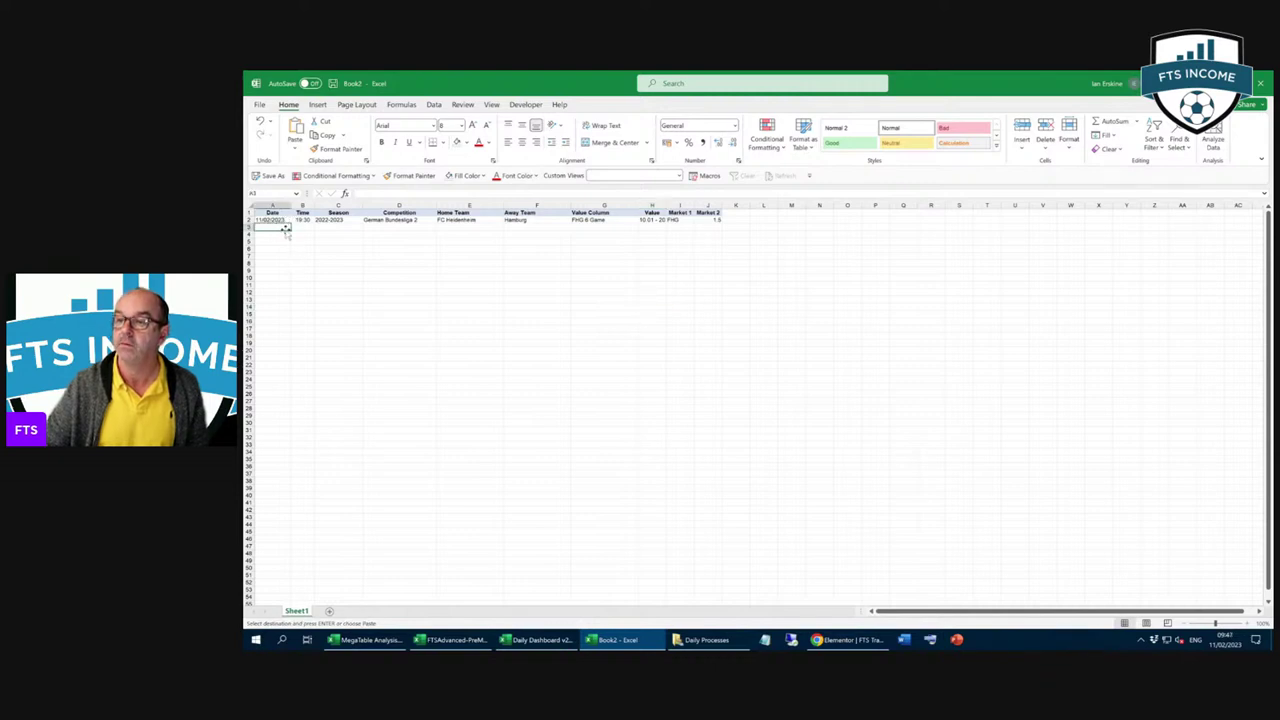
right_click(285, 229)
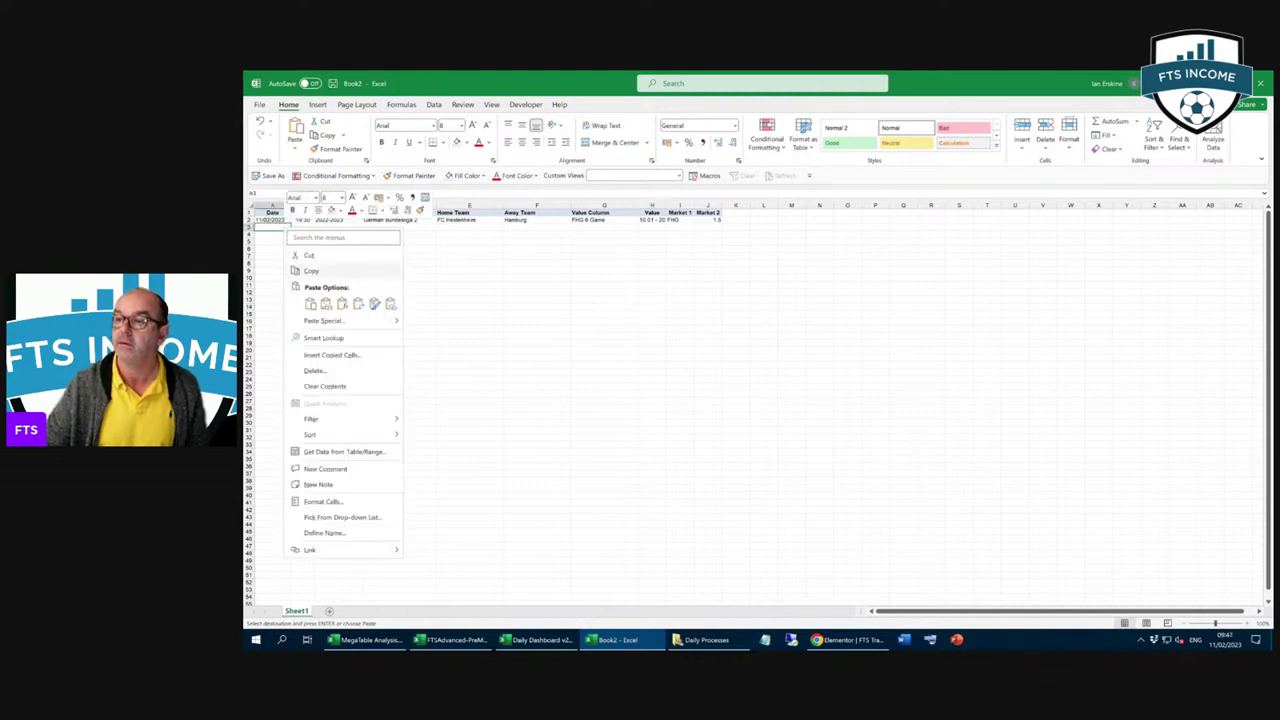
click(311, 304)
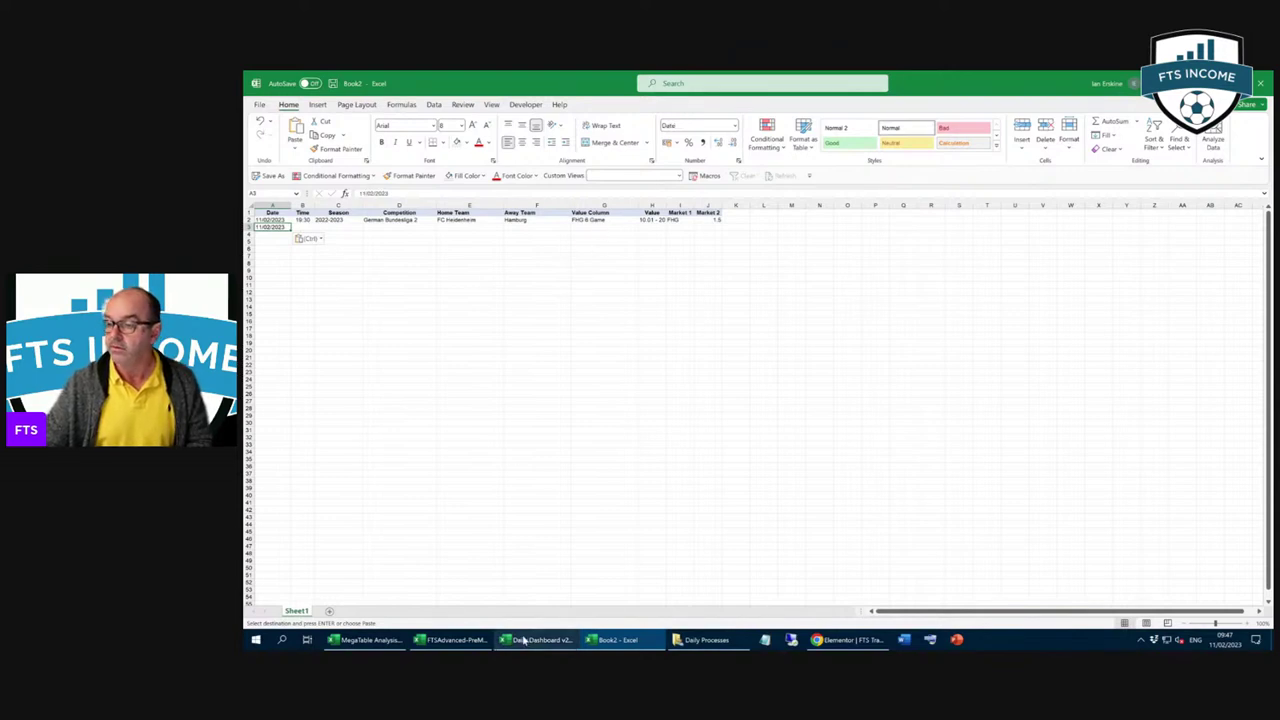
Step: Copy the FC Basel v Sion match details, from Date through Away Team, out of FTSAdvanced-PreMatch into row 3 of Book2
click(468, 640)
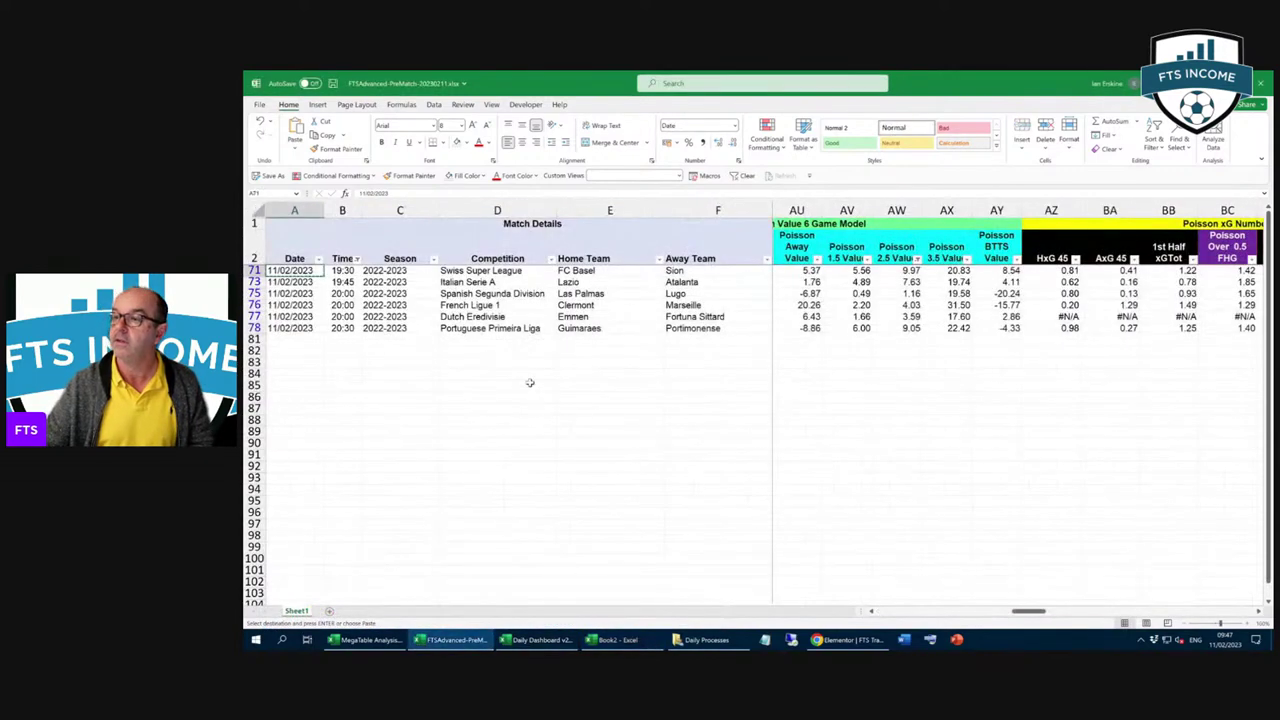
drag(296, 272, 700, 272)
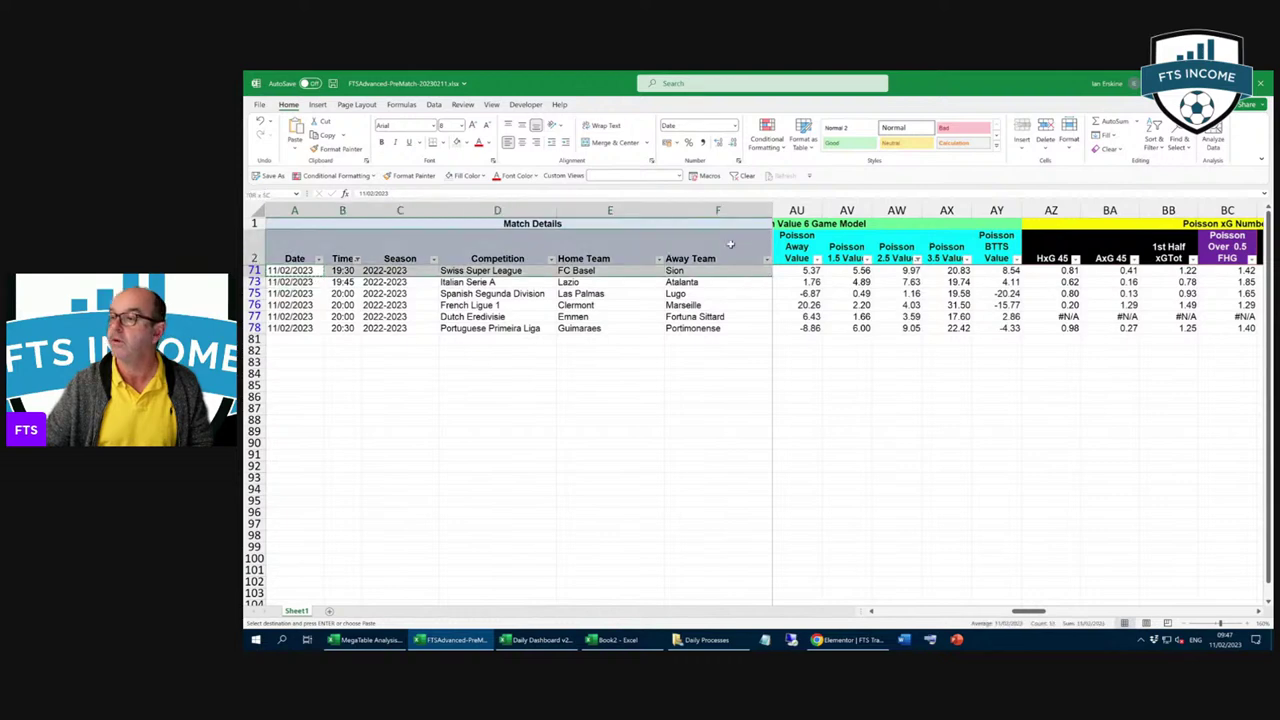
right_click(708, 274)
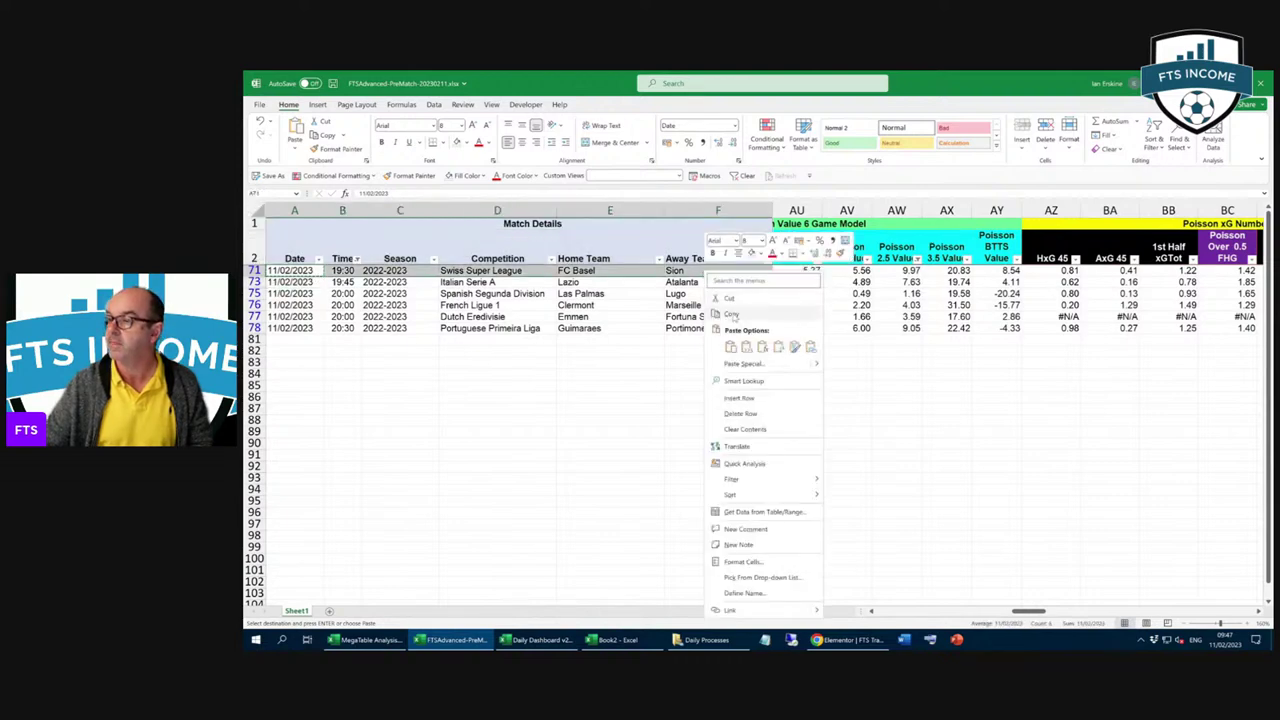
click(732, 313)
click(620, 636)
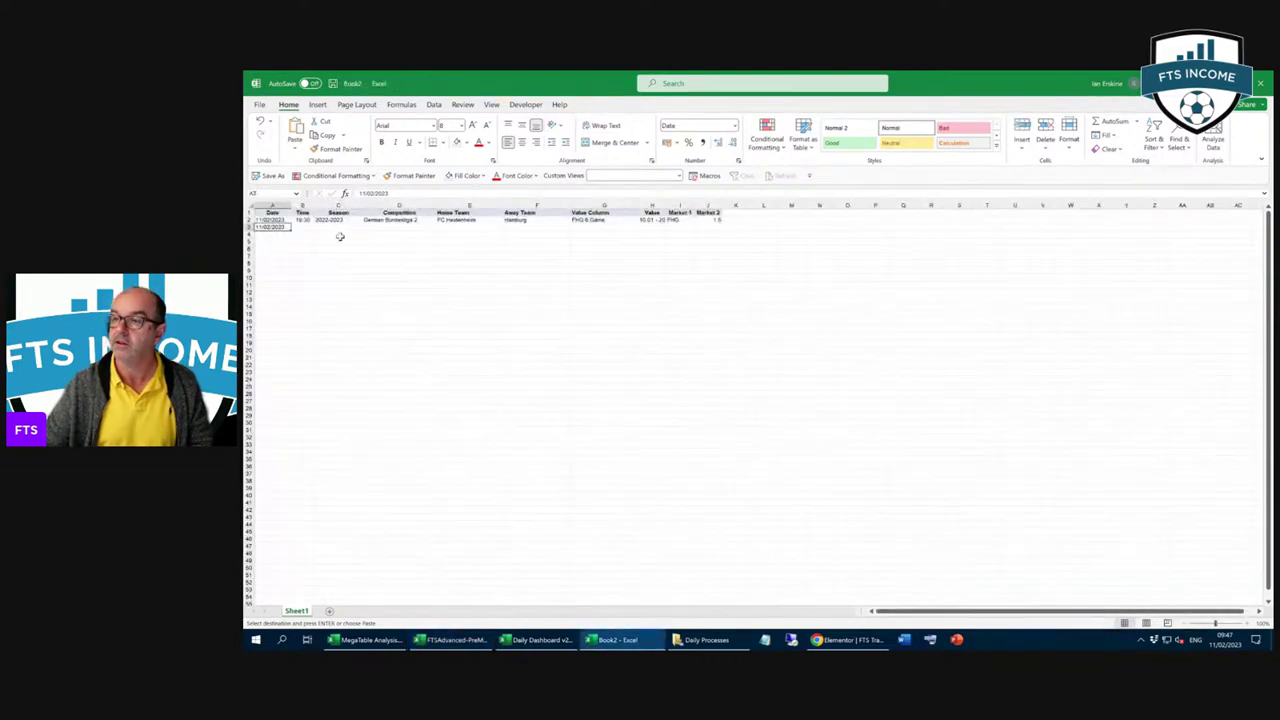
right_click(263, 227)
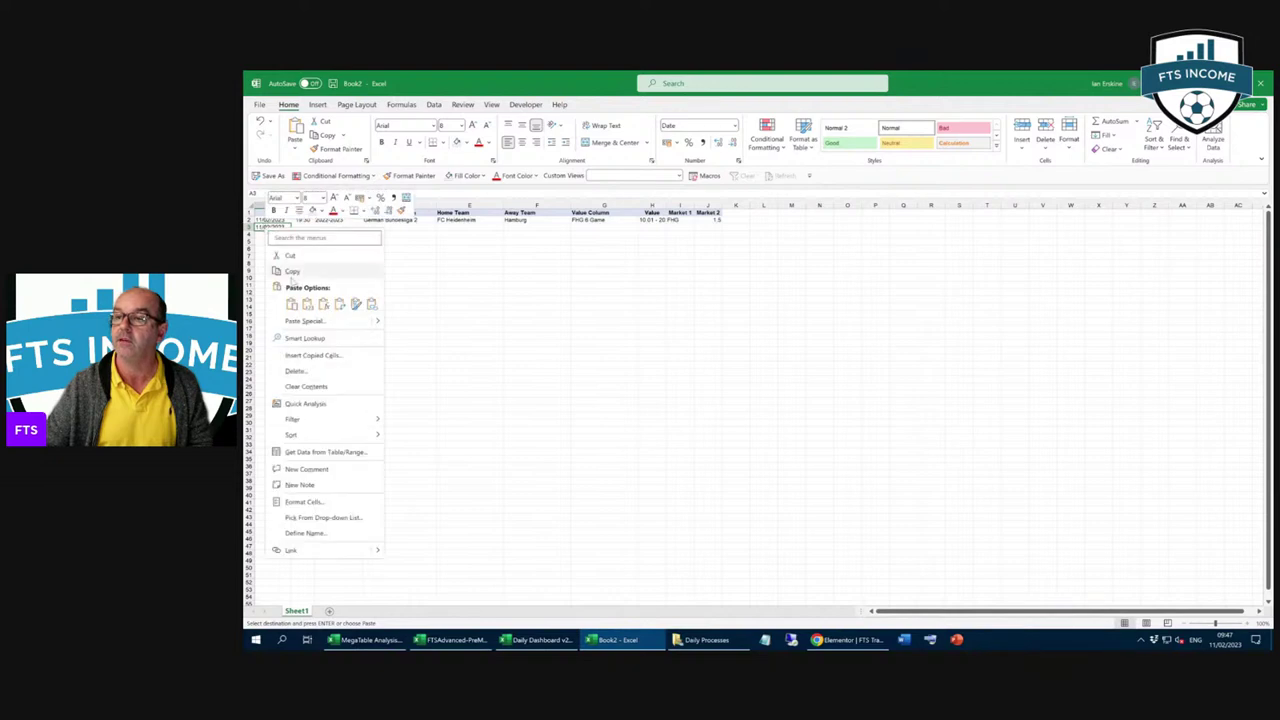
click(291, 298)
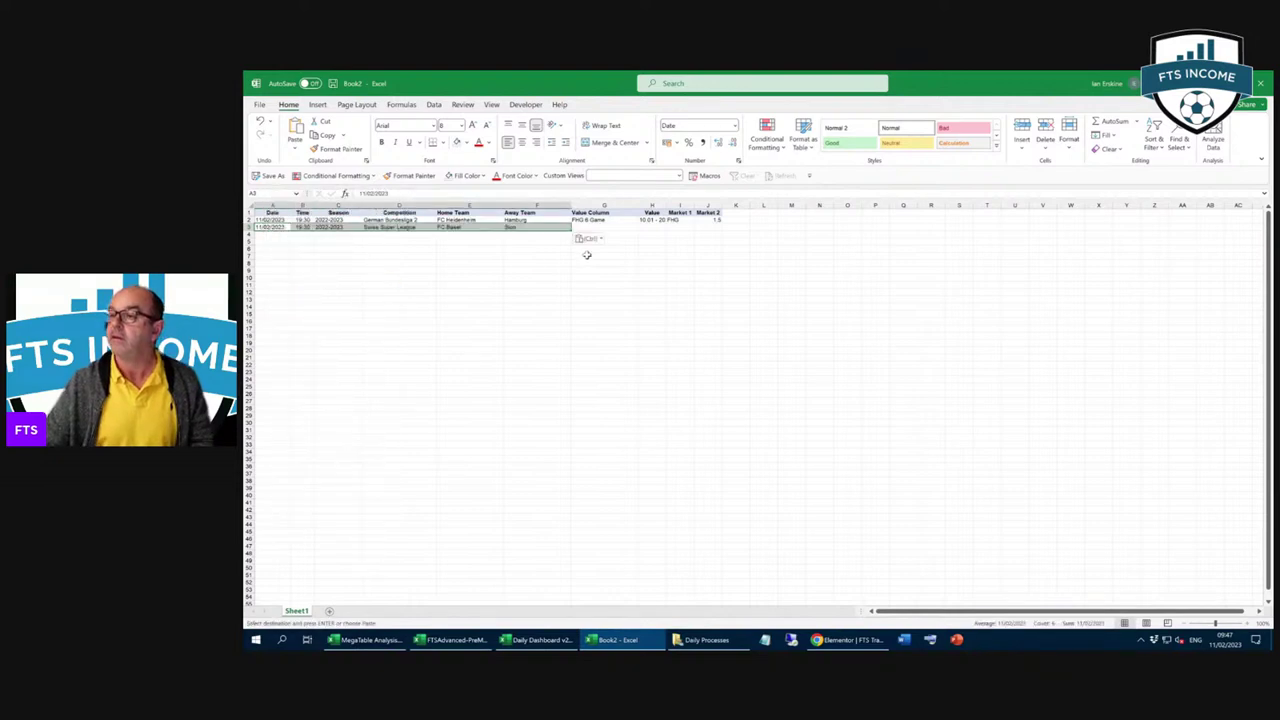
Step: In Book2, enter "2.5 6 Gam" as the Value Column entry for the FC Basel v Sion match in row 3
click(591, 228)
text(2.5 G)
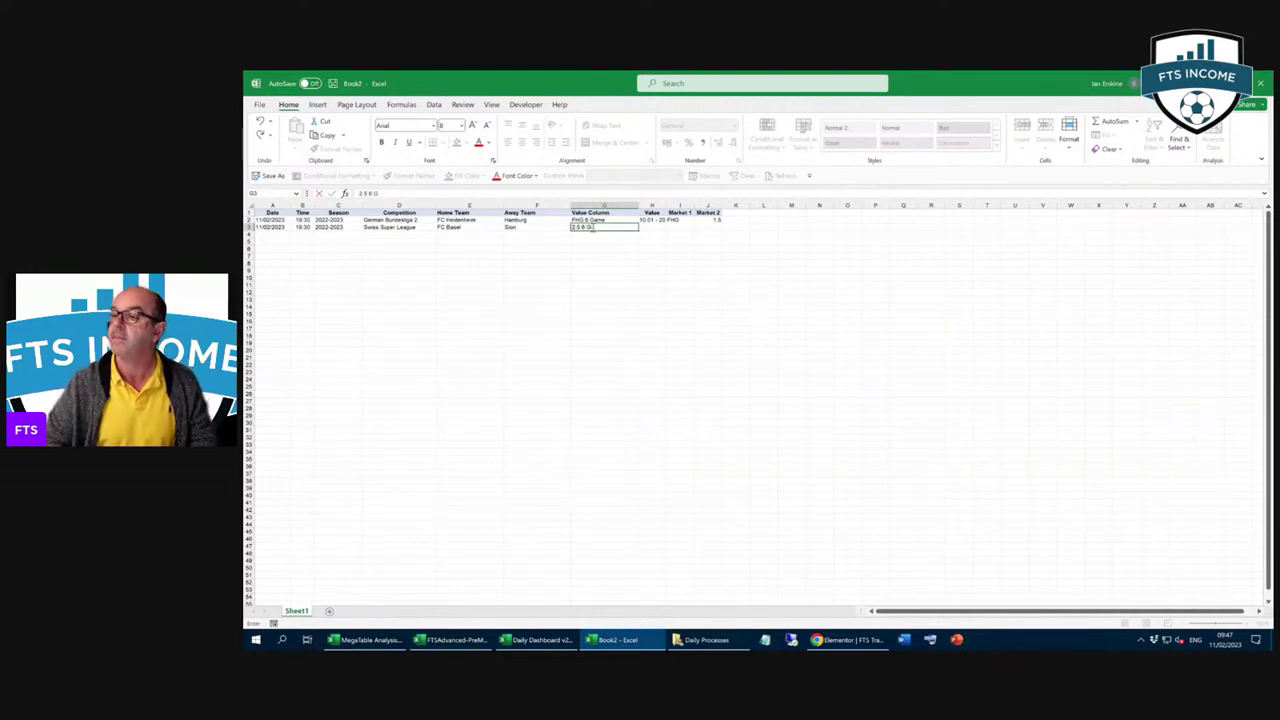
text(Gam)
key(Tab)
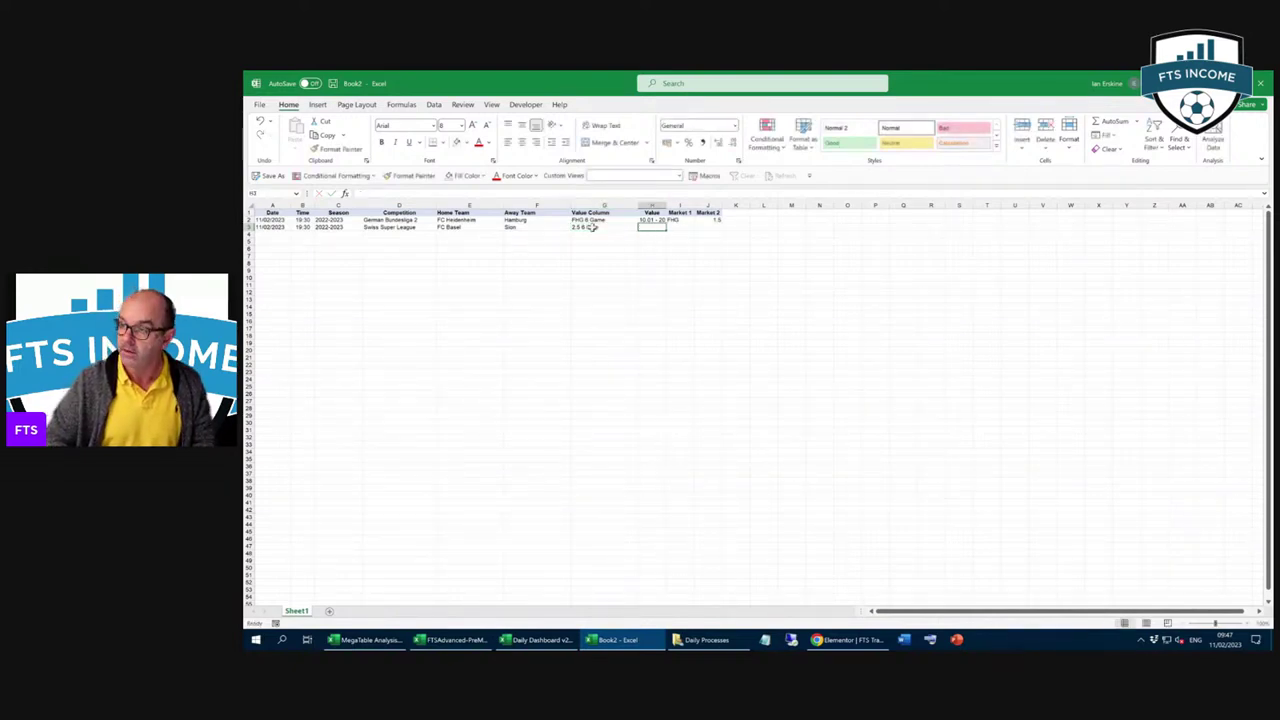
Step: Complete the FC Basel v Sion row with the value range "0.01- 10" and O3.5 as Market 1
text(0.01)
key(Tab)
text(10)
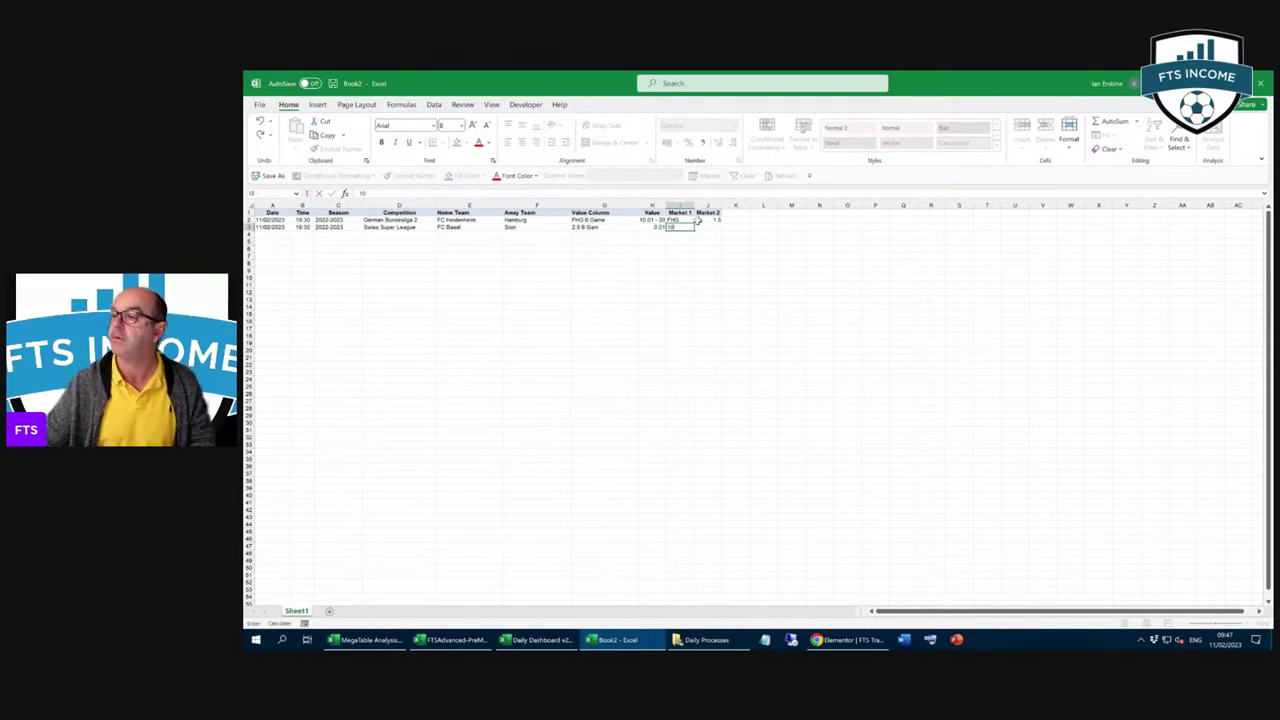
click(652, 227)
text(10)
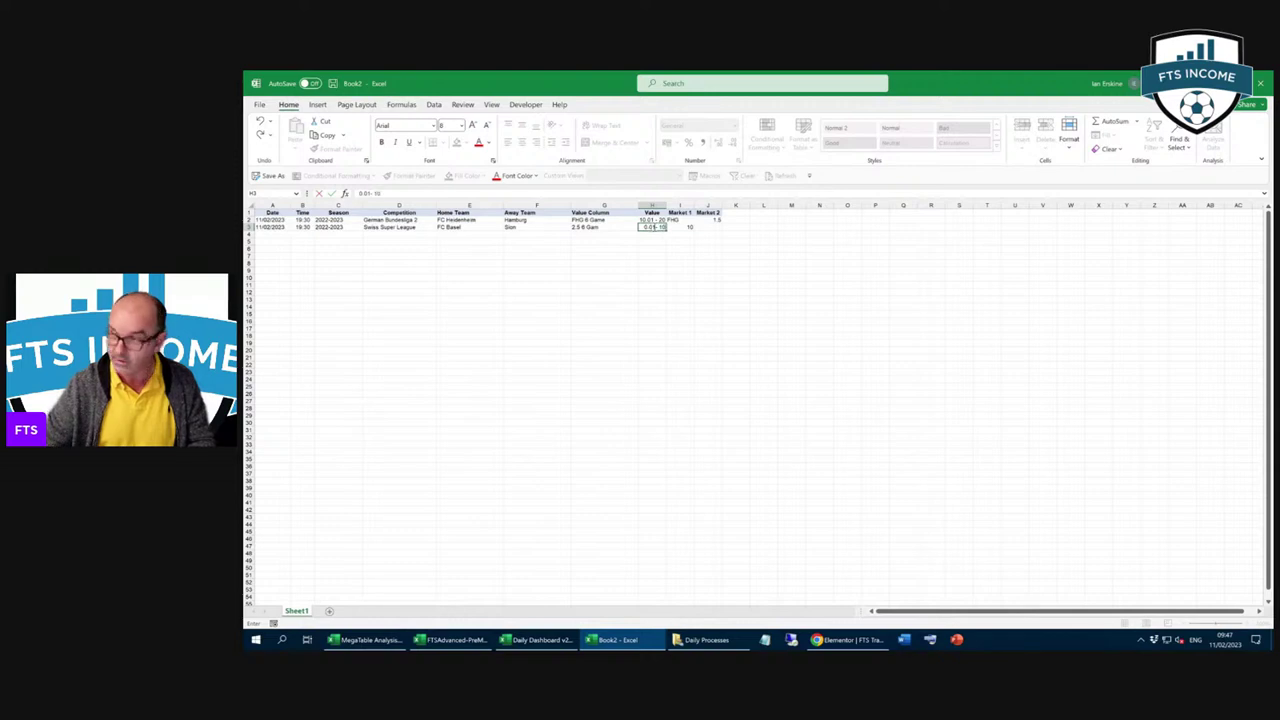
text(.01- 10)
key(Tab)
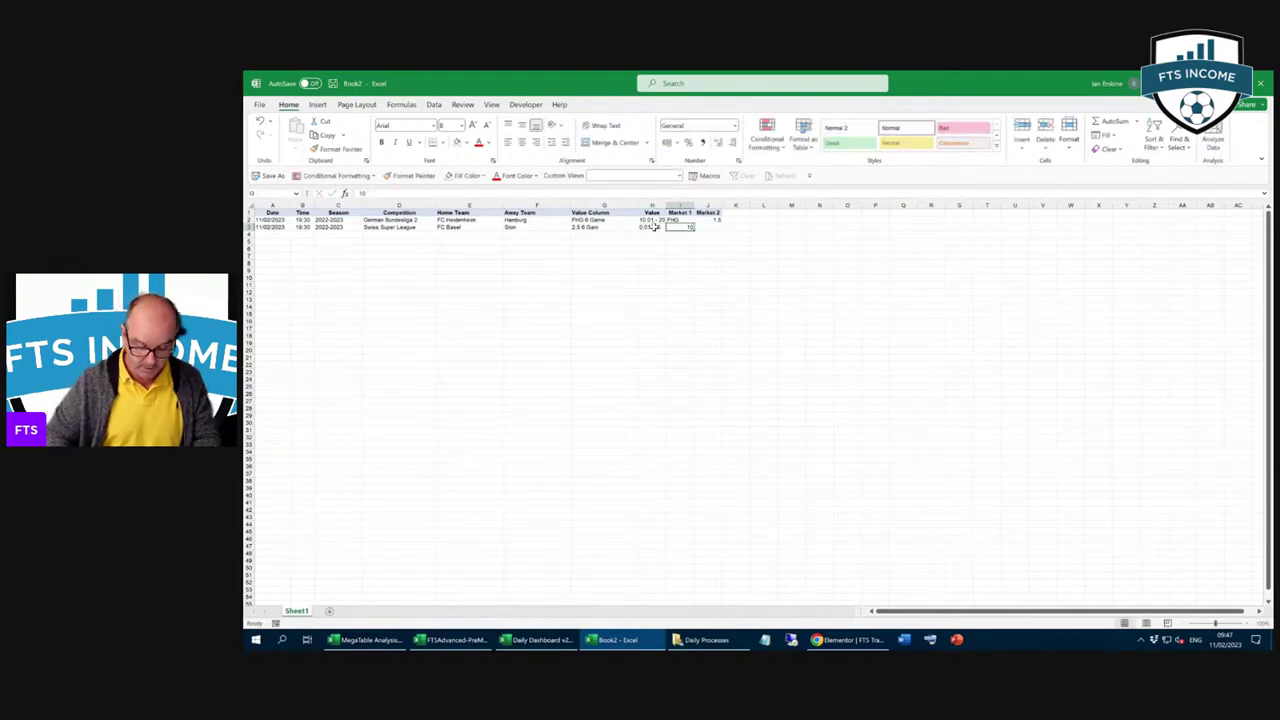
text(5)
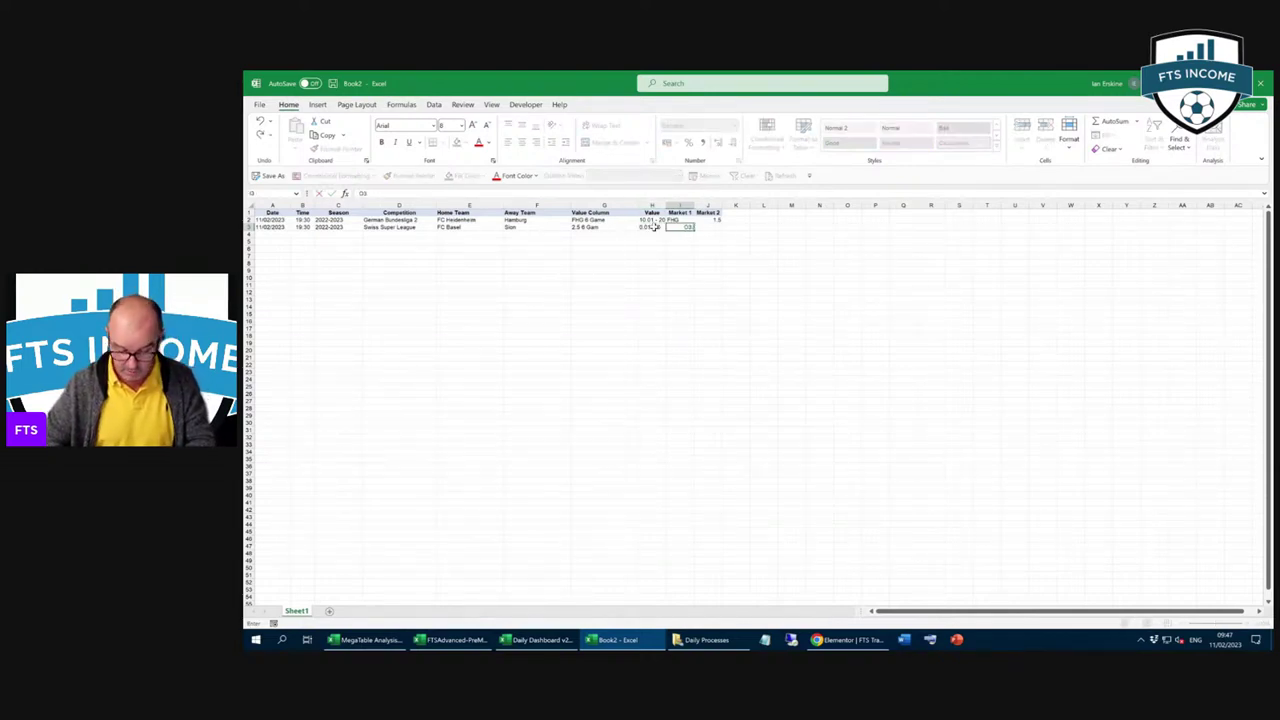
key(Return)
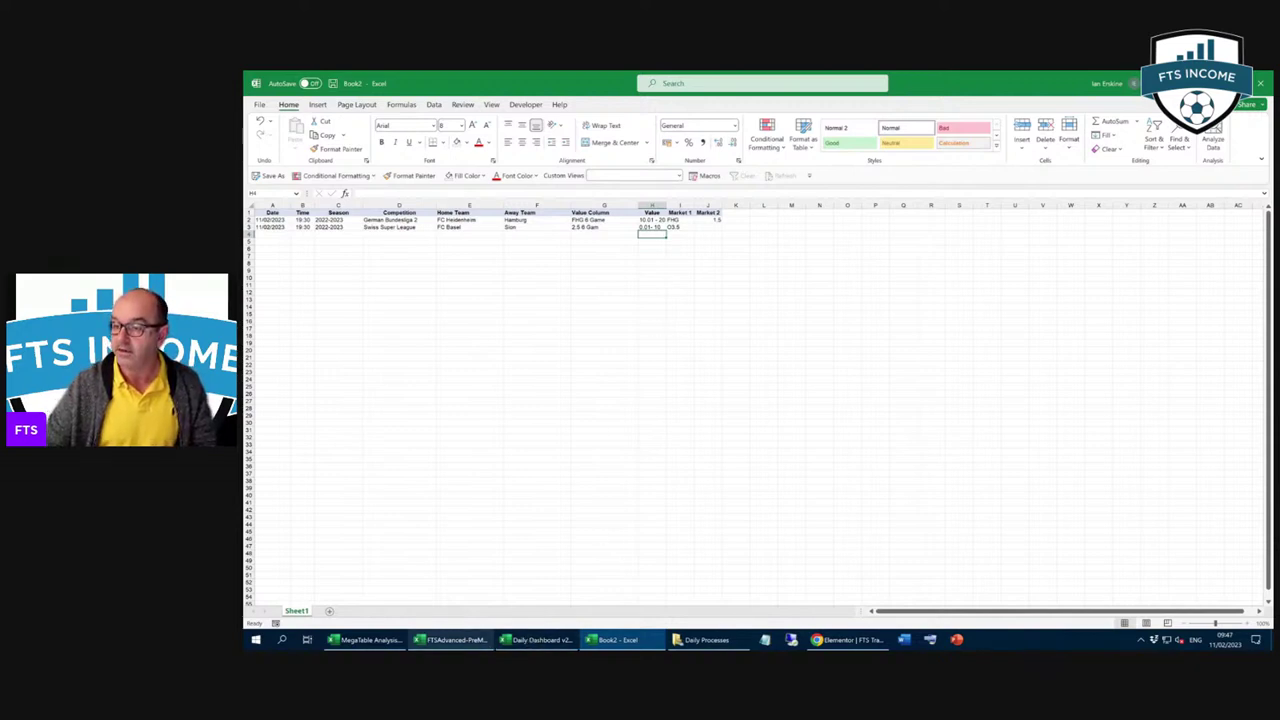
Step: Check the remaining filtered matches in FTSAdvanced-PreMatch, then examine Spanish Segunda Division's back market values and ranks in MegaTable Analysis
click(465, 640)
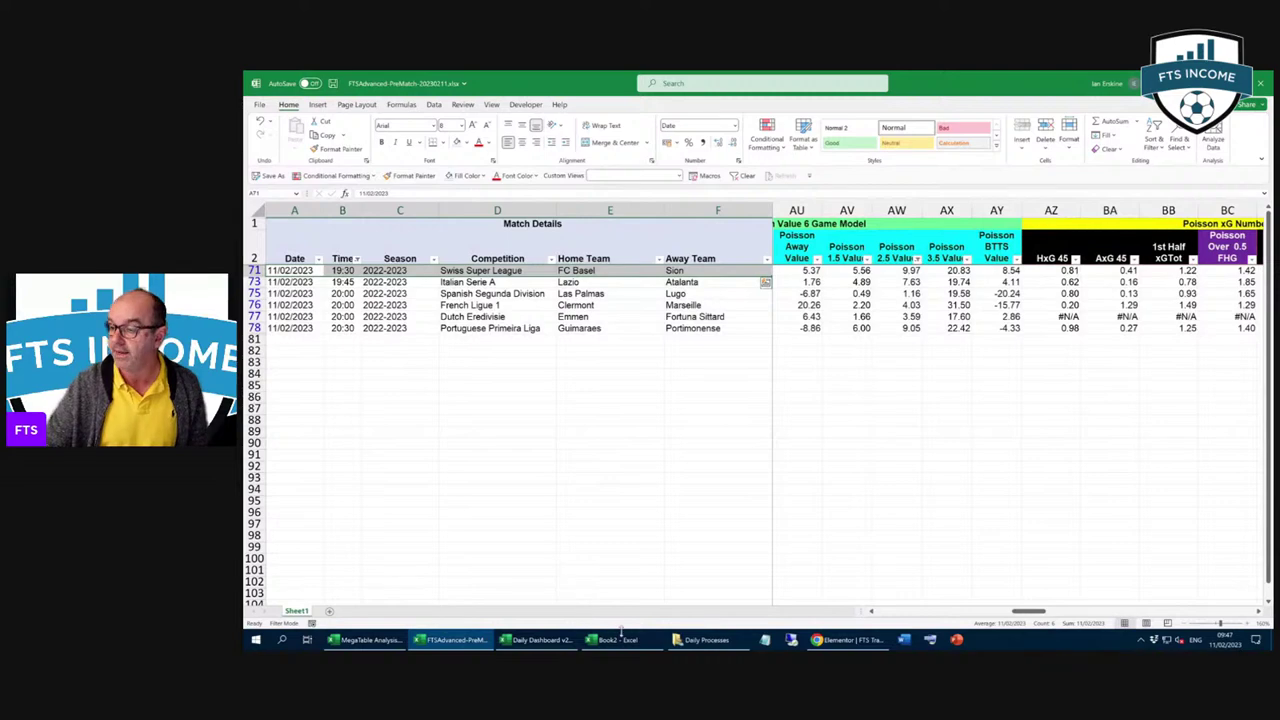
mouse_move(543, 644)
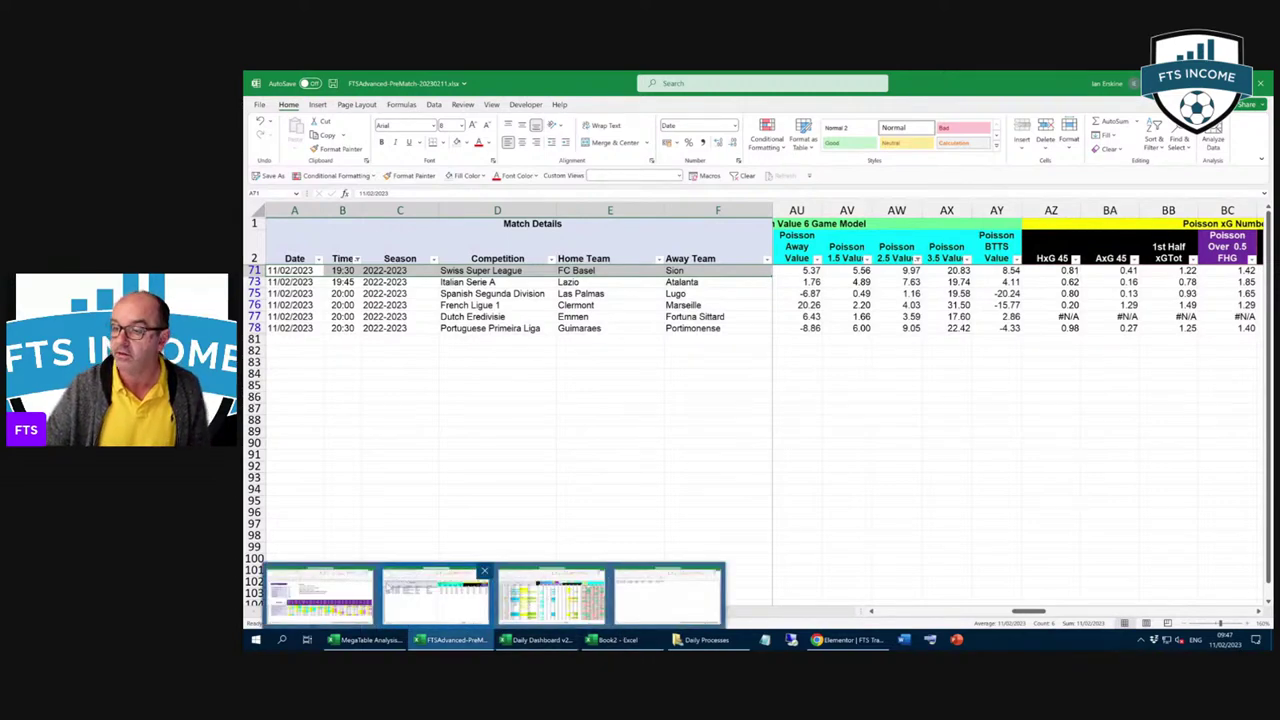
click(350, 590)
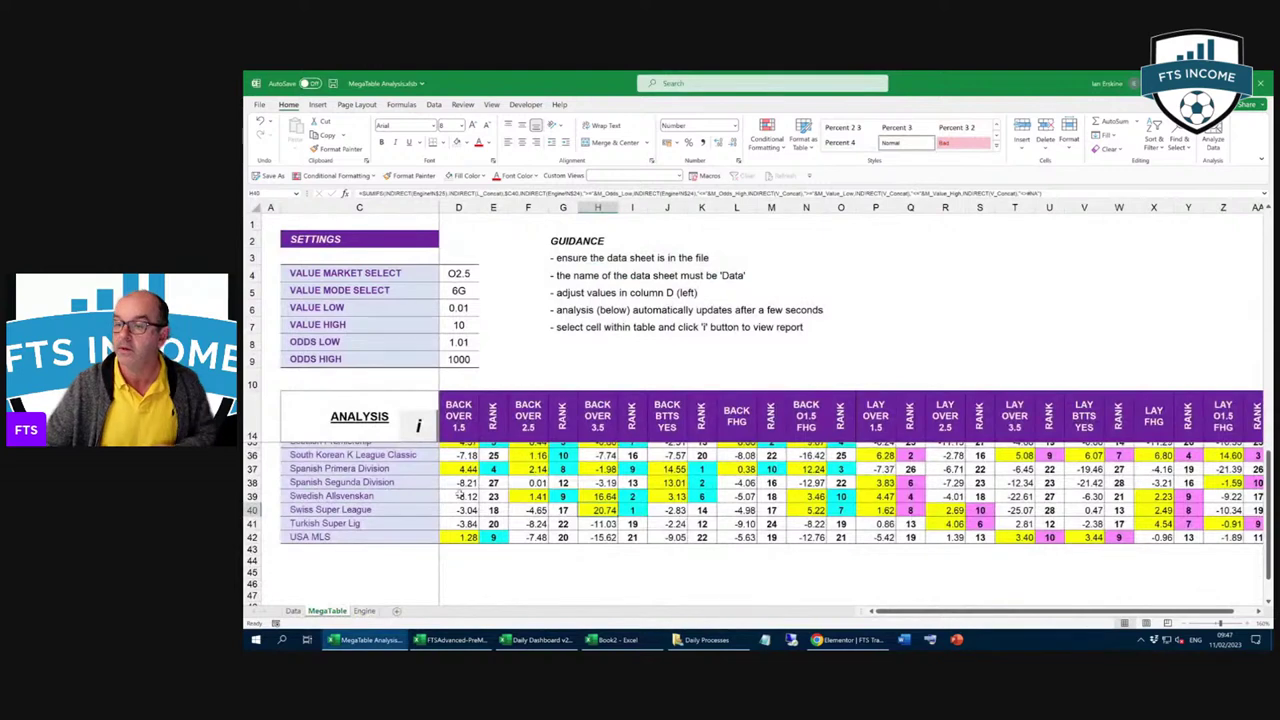
scroll(460, 494, up, 2)
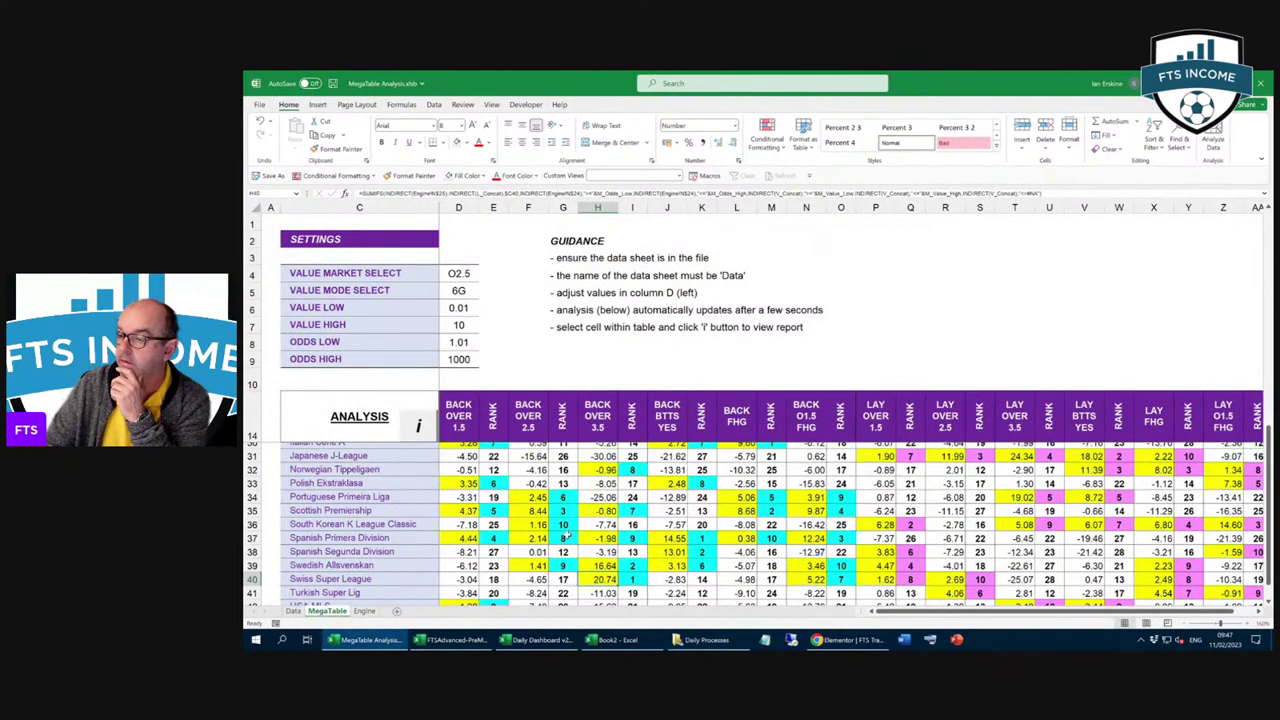
click(680, 551)
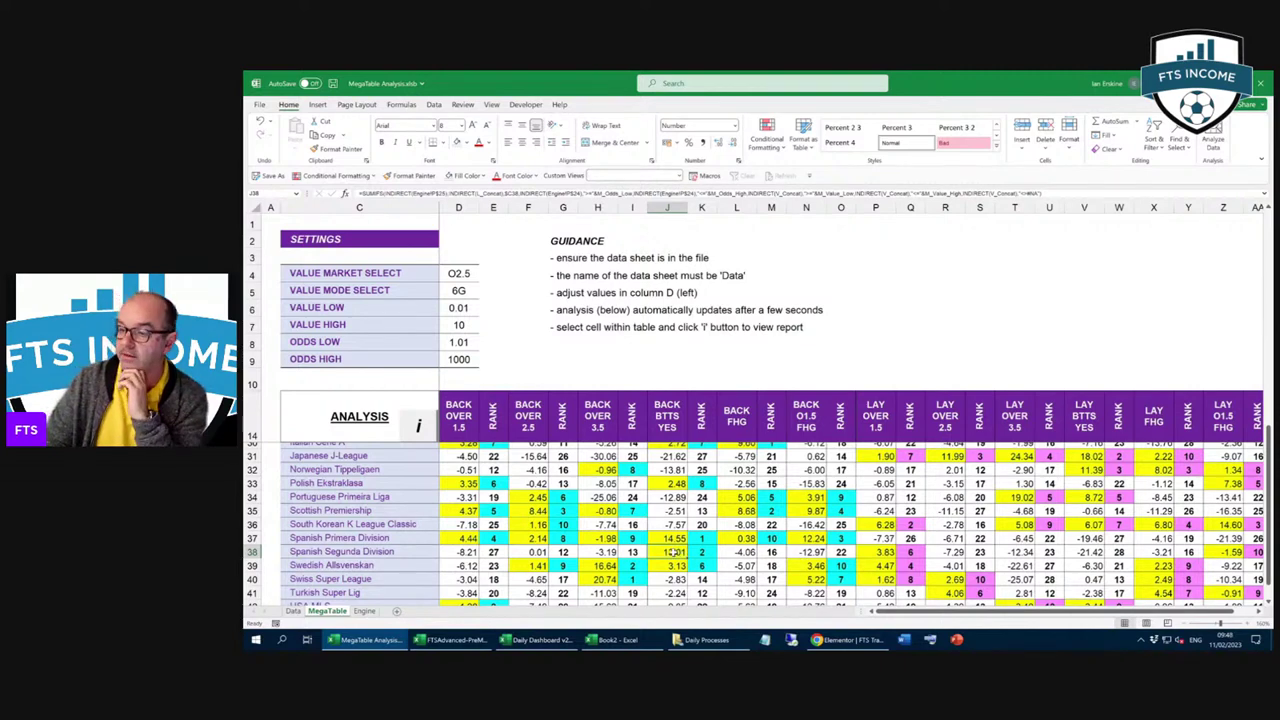
Step: Examine Italian Serie A's market values and ranks and view its Back FHG mini report
scroll(447, 510, up, 1)
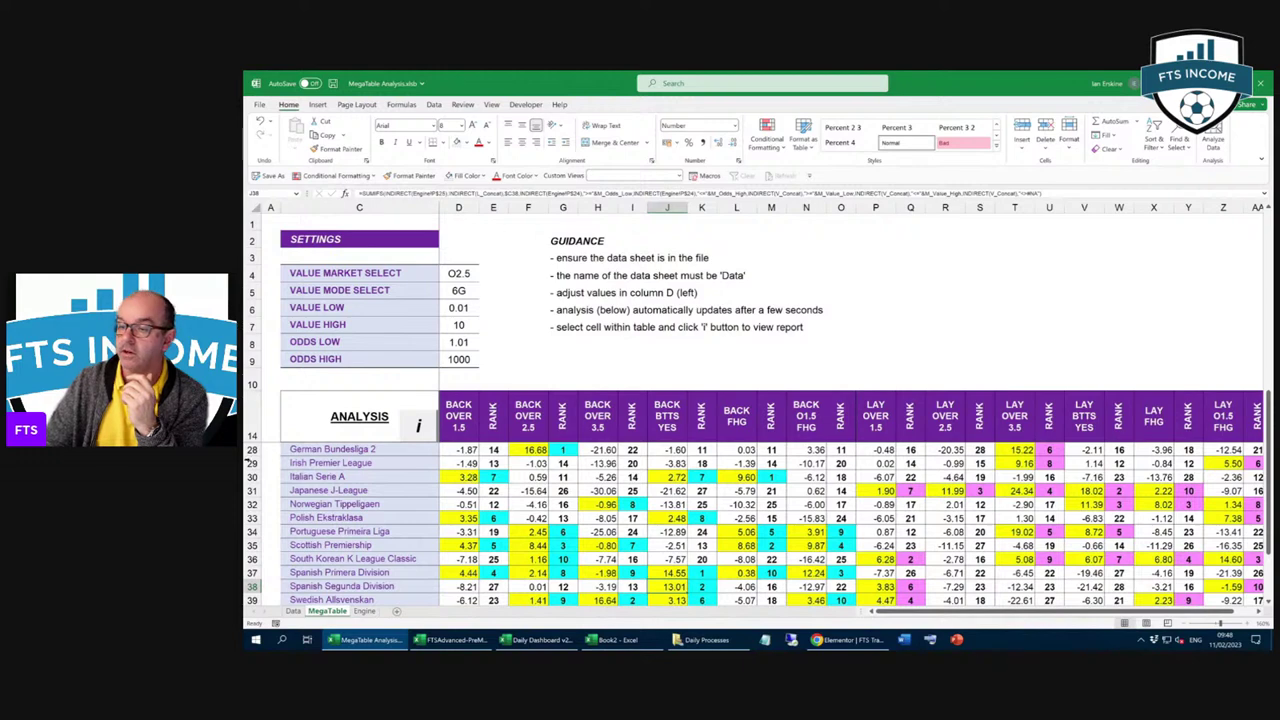
click(252, 477)
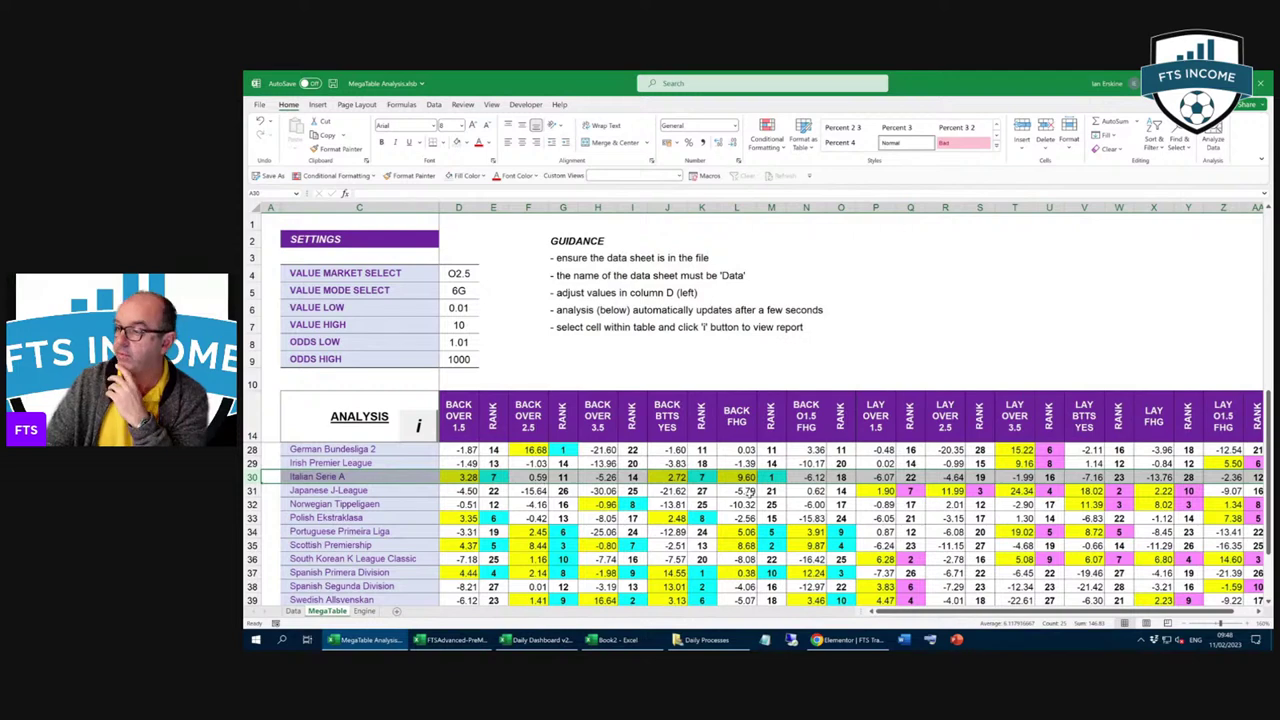
click(740, 477)
click(419, 427)
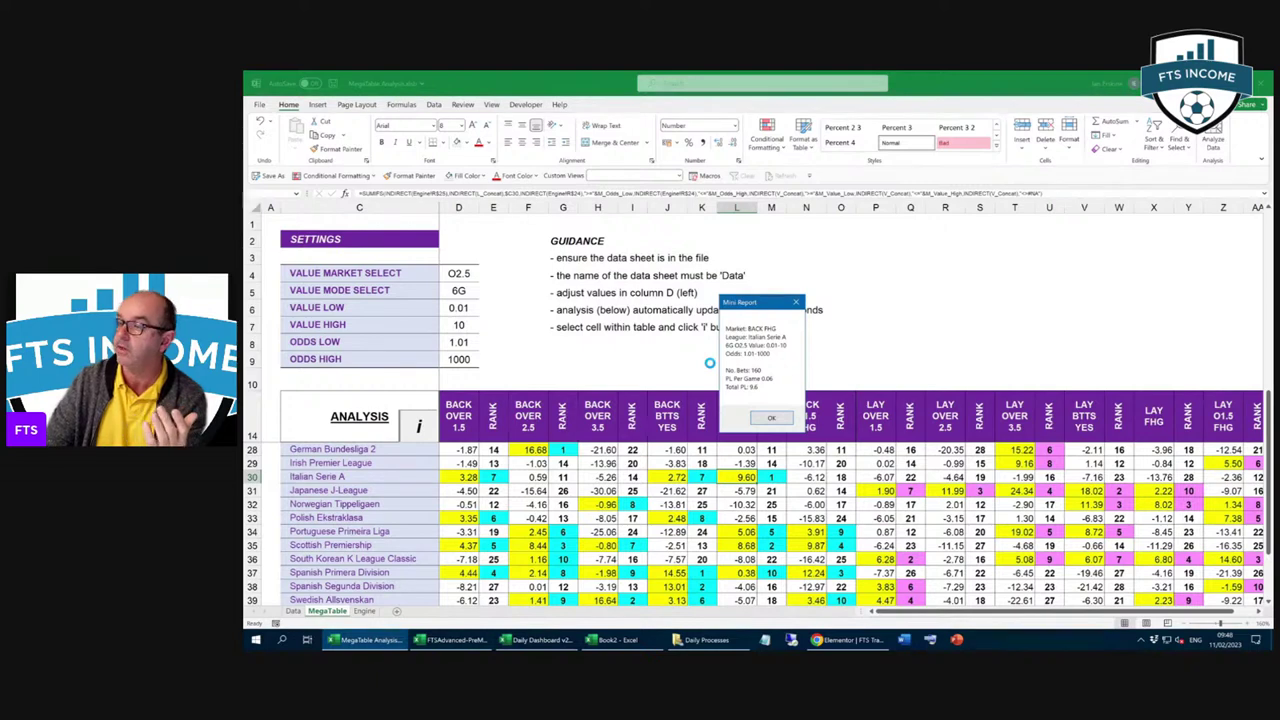
click(773, 419)
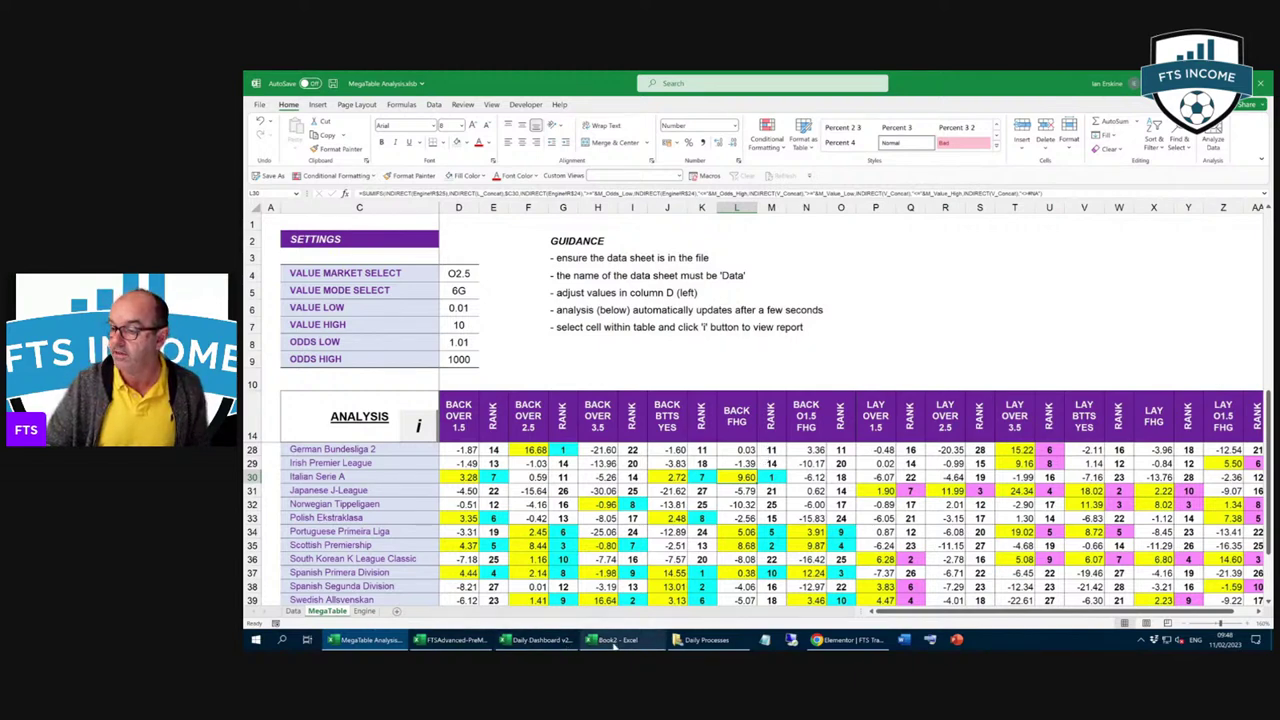
Step: Copy the Lazio v Atalanta match details, from Date through Away Team, out of FTSAdvanced-PreMatch into row 4 of Book2
click(462, 641)
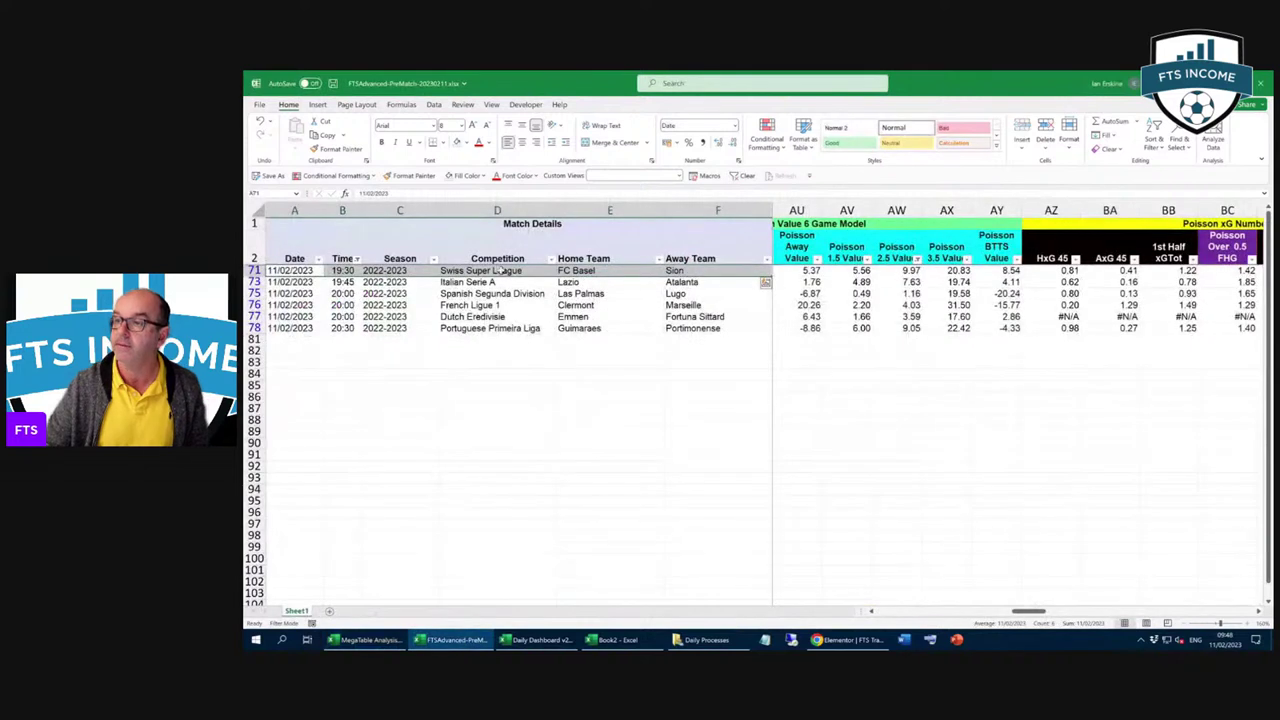
mouse_move(305, 284)
mouse_down()
mouse_move(600, 295)
mouse_move(680, 276)
mouse_up()
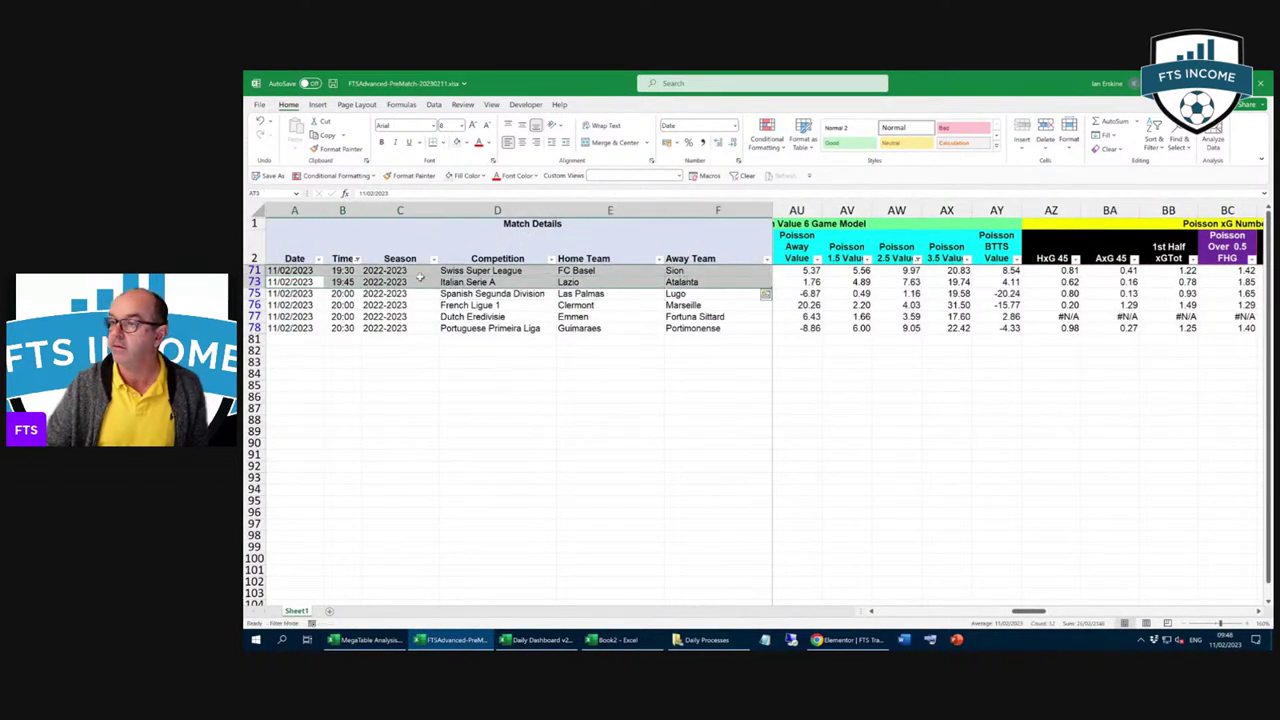
mouse_move(311, 281)
mouse_down()
mouse_move(600, 305)
mouse_move(690, 284)
mouse_up()
right_click(690, 283)
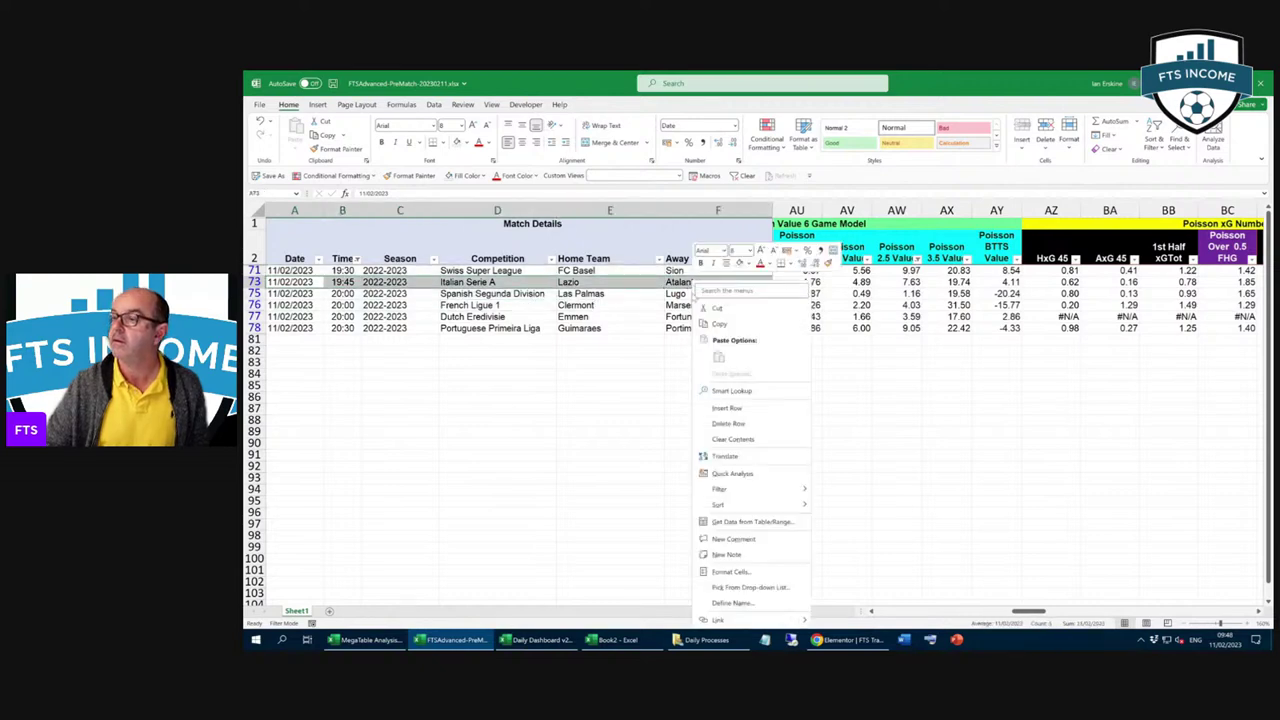
click(719, 324)
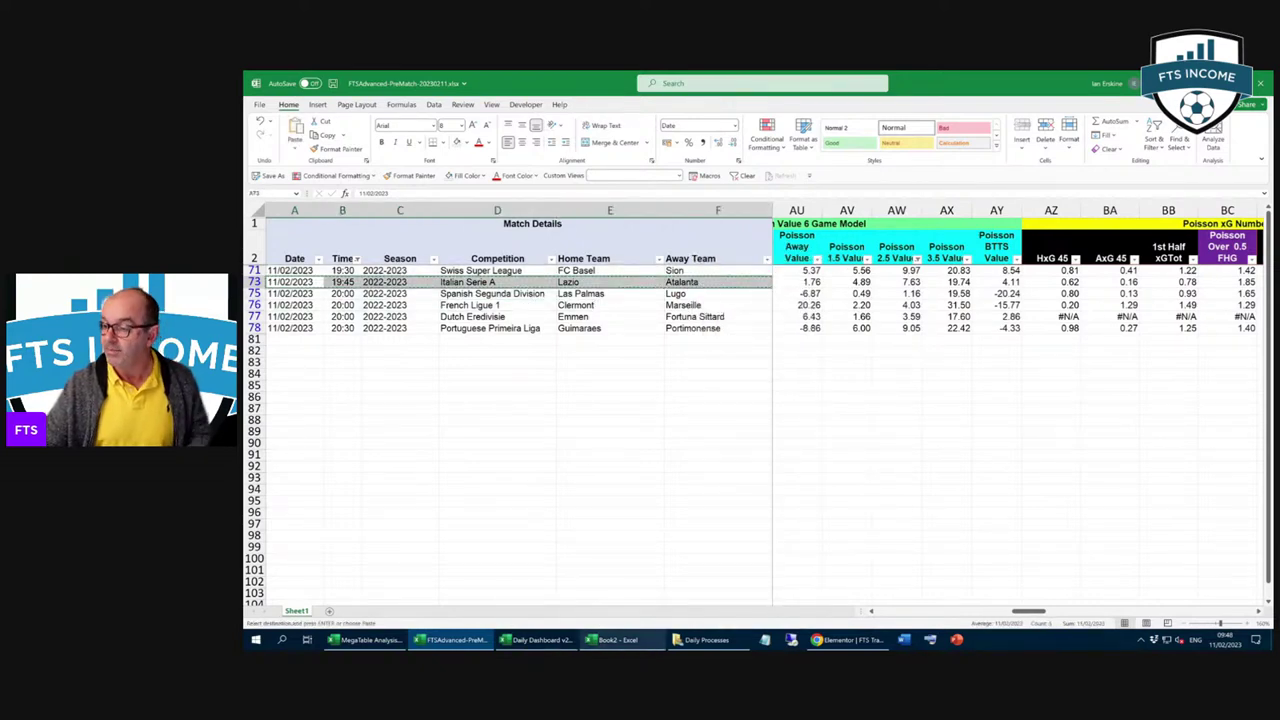
click(603, 636)
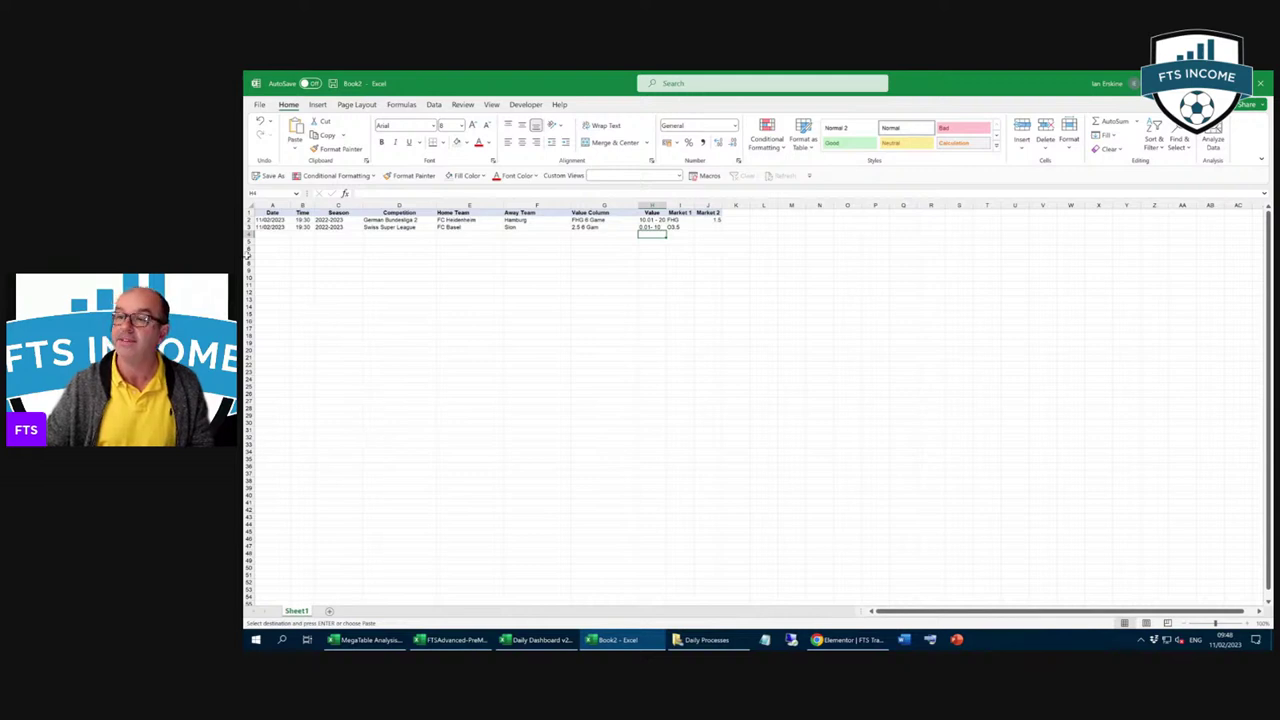
right_click(268, 234)
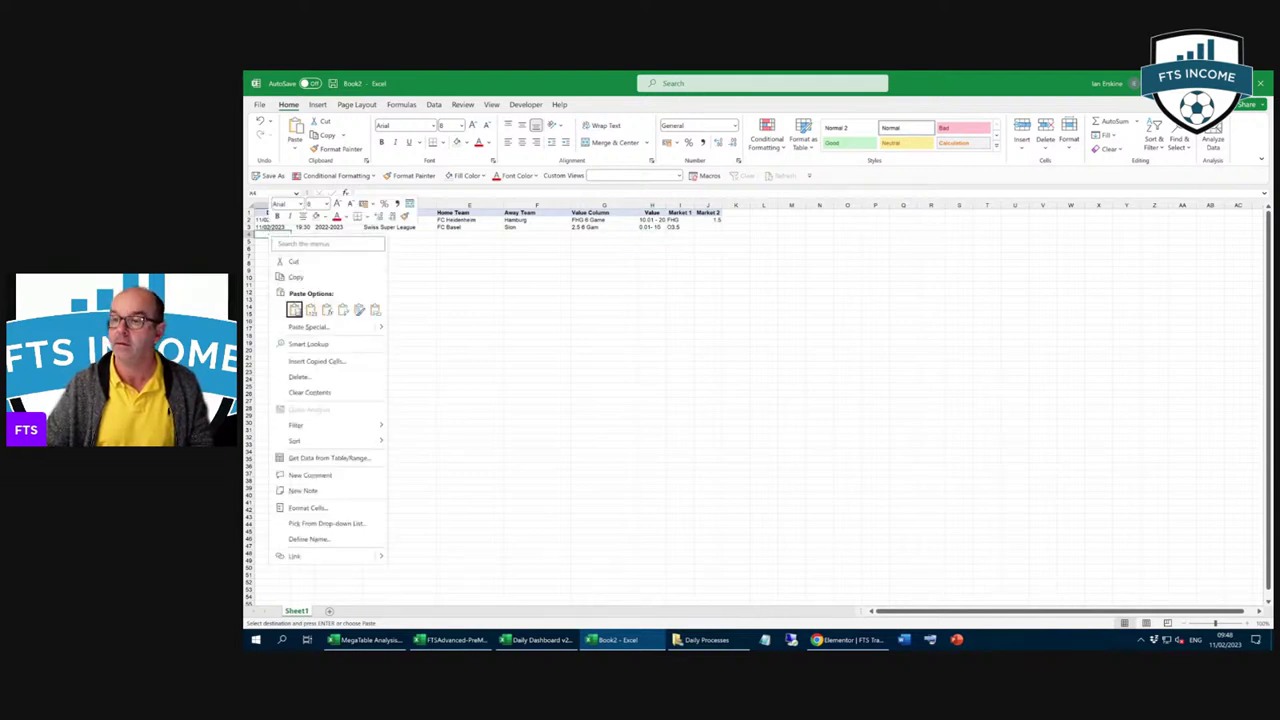
click(294, 310)
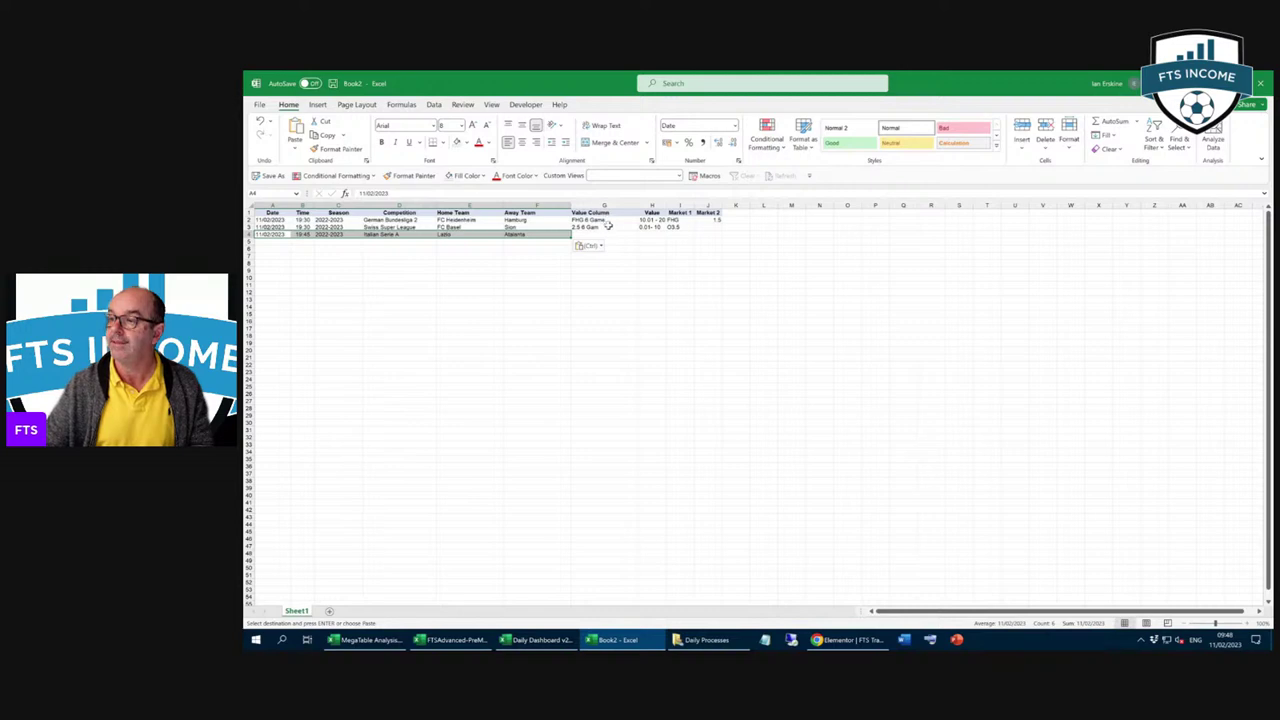
Step: Copy the Value Column and Value entries from the FC Basel v Sion row into the Lazio v Atalanta row
drag(607, 227, 648, 228)
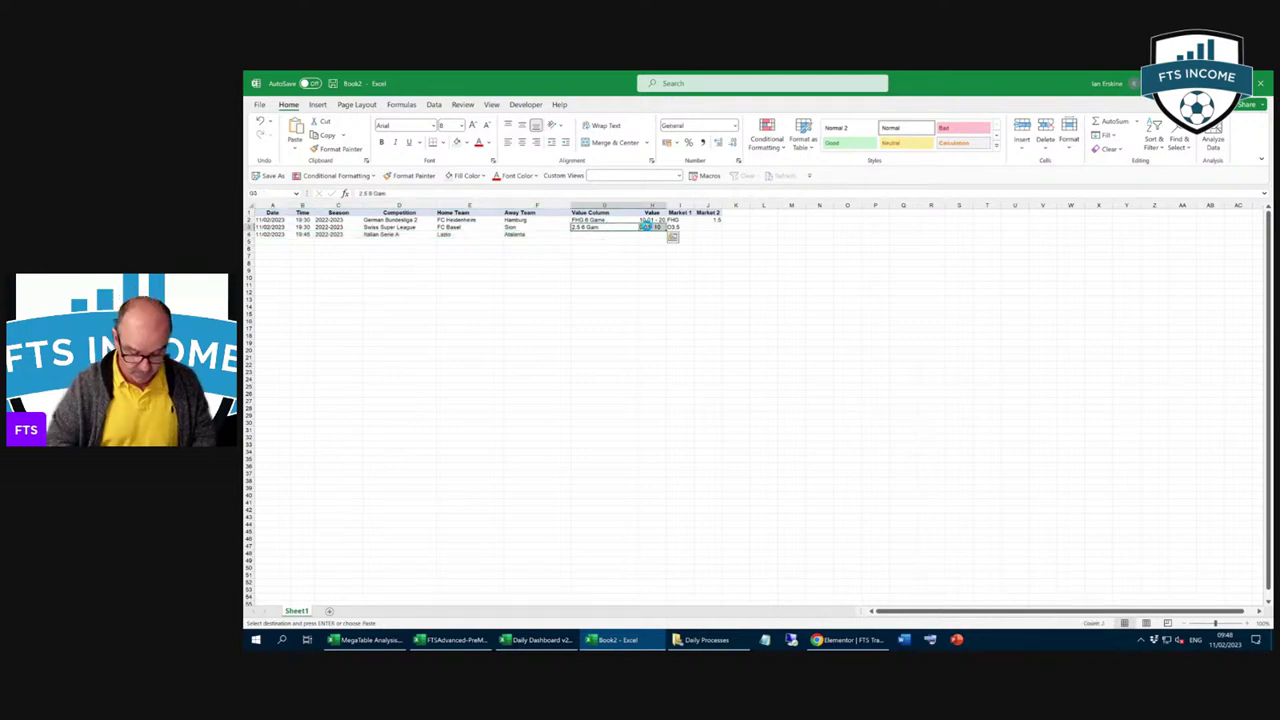
click(600, 232)
key(ctrl+v)
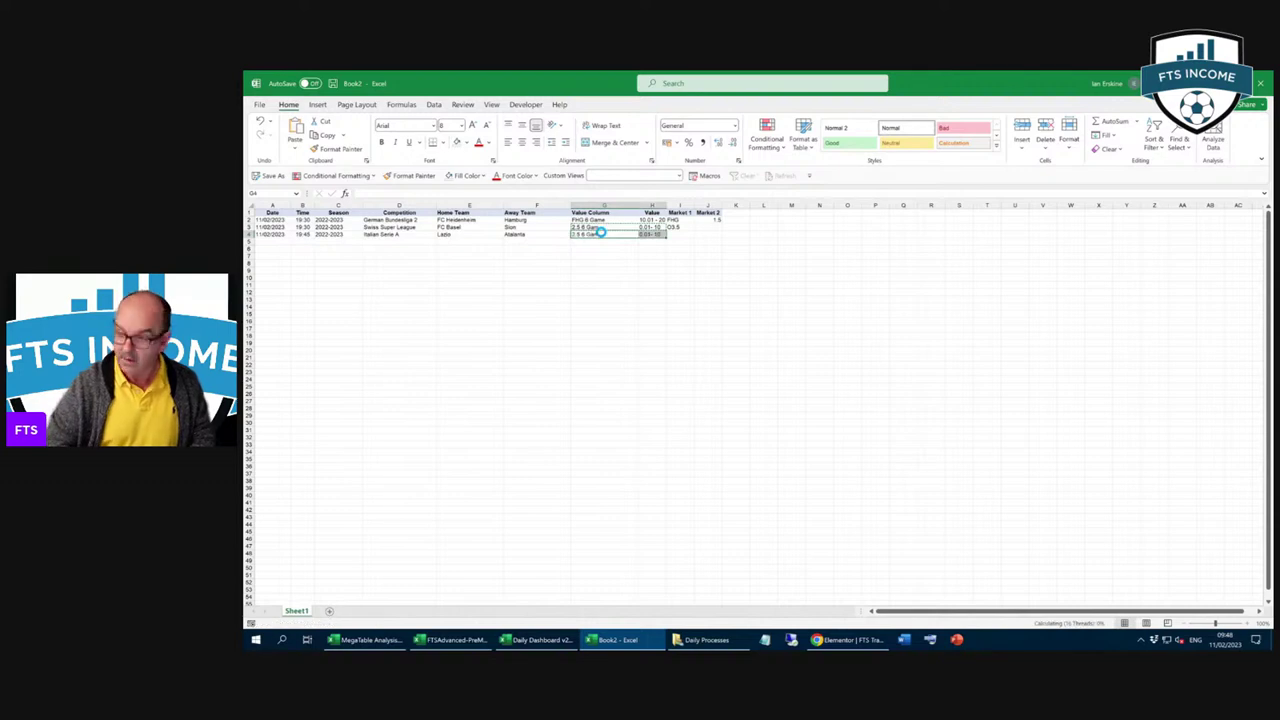
Step: Copy Market 1 FHG and Market 2 1.5 from the FC Heidenheim v Hamburg row into the Lazio v Atalanta row
drag(668, 219, 717, 222)
key(ctrl+c)
click(678, 233)
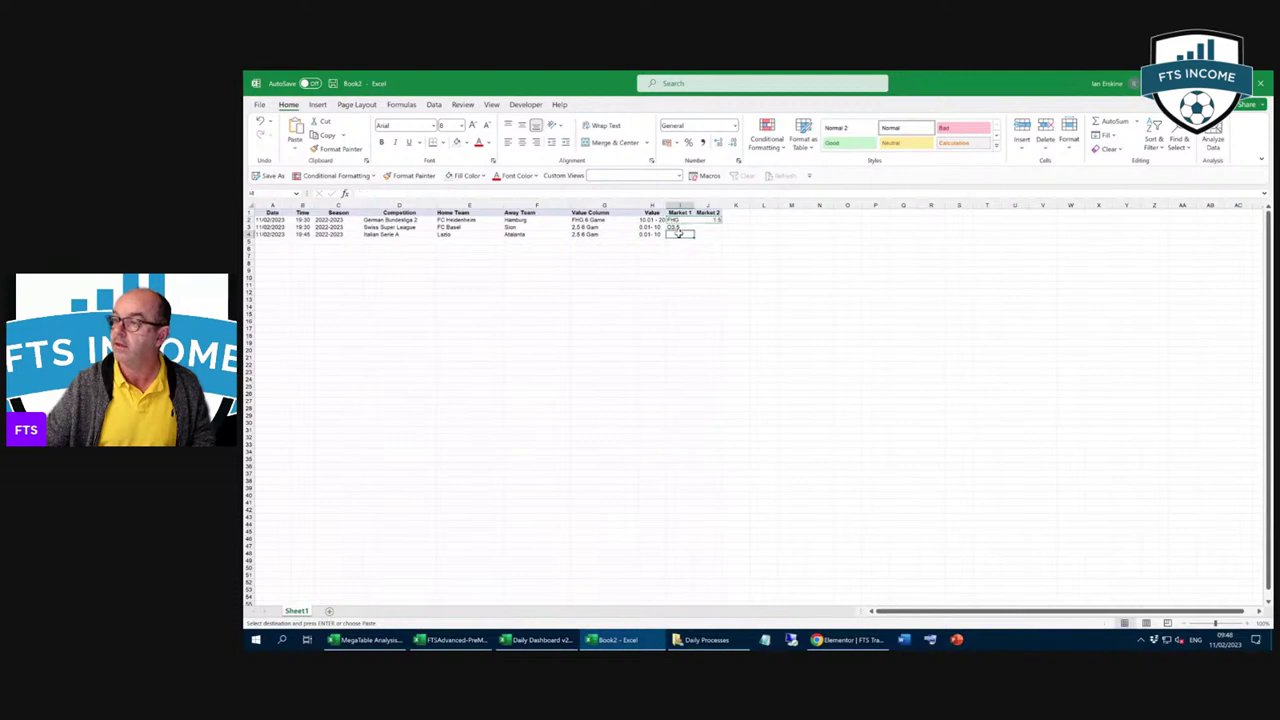
key(ctrl+v)
click(697, 299)
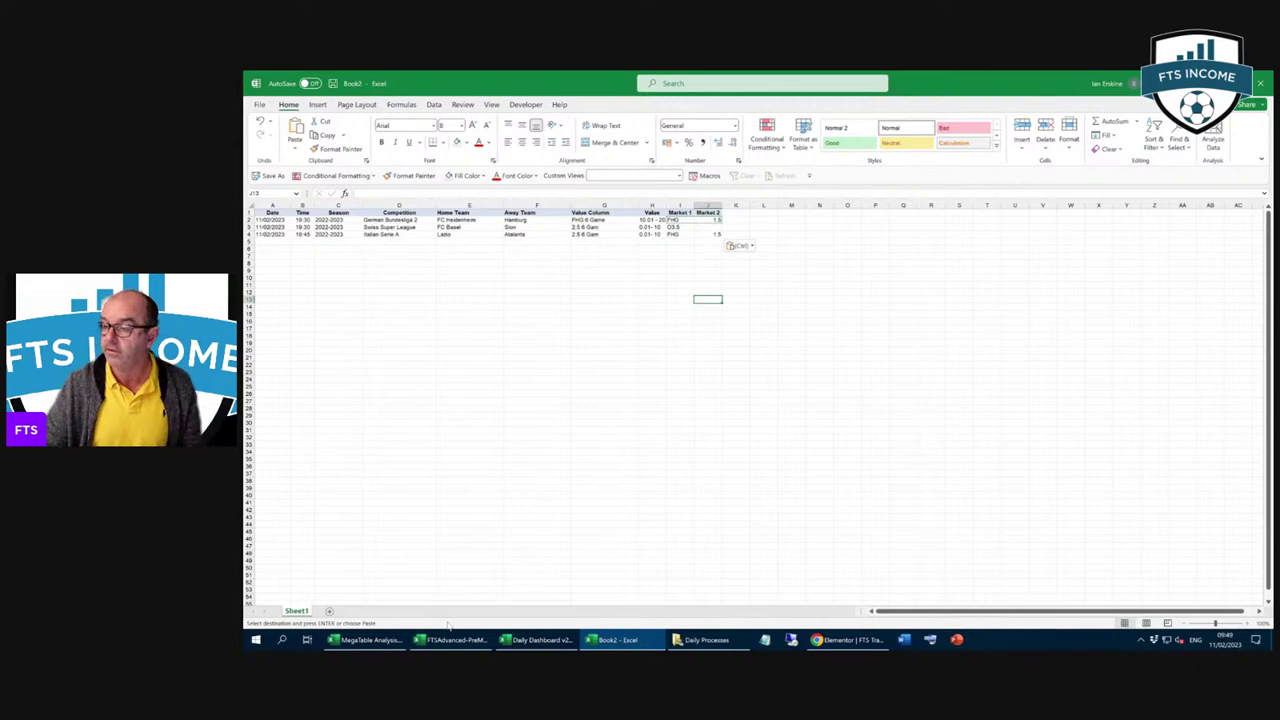
Step: Recheck the filtered matches in FTSAdvanced-PreMatch, then examine Portuguese Primeira Liga's market values and ranks, including Back FHG, in MegaTable Analysis
mouse_move(455, 645)
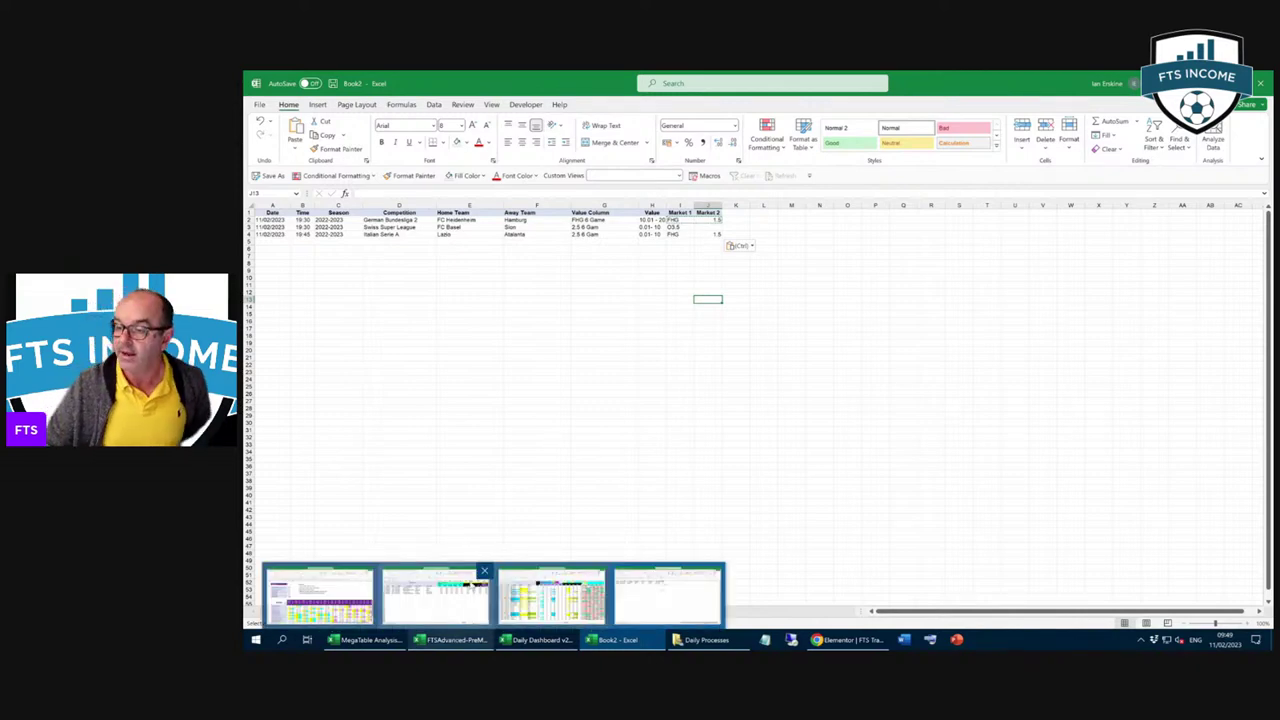
click(441, 593)
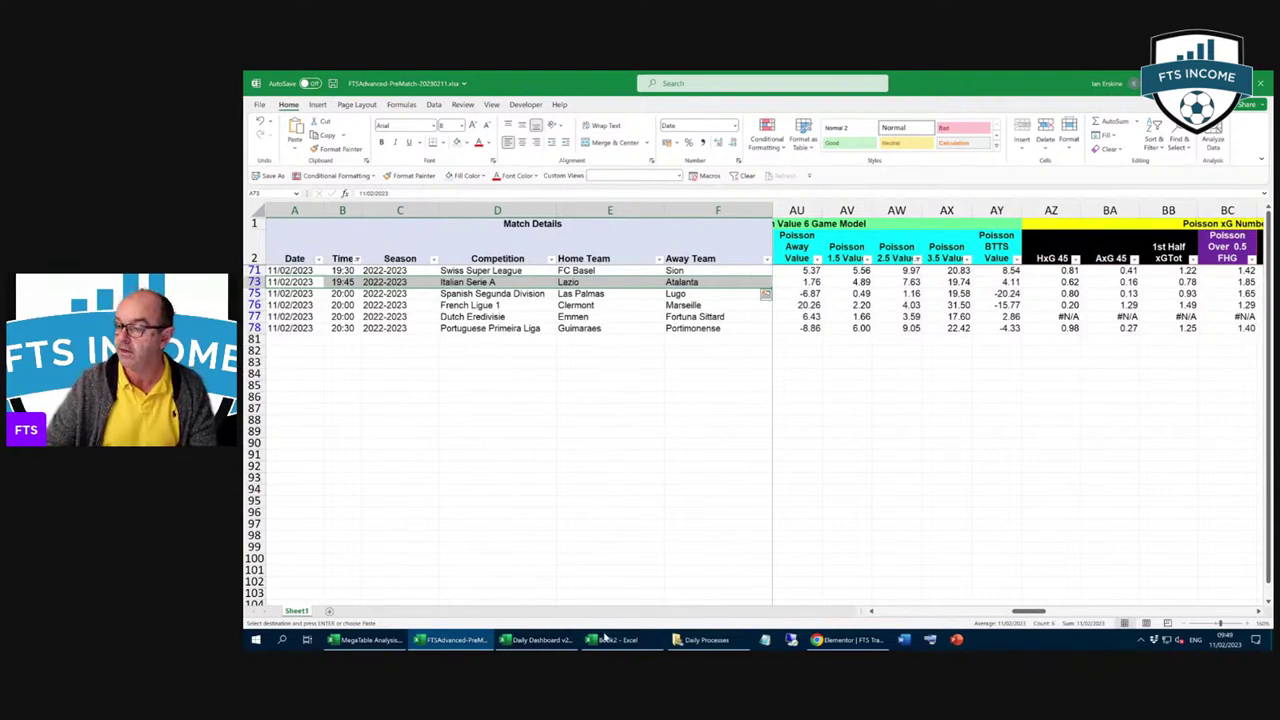
click(533, 638)
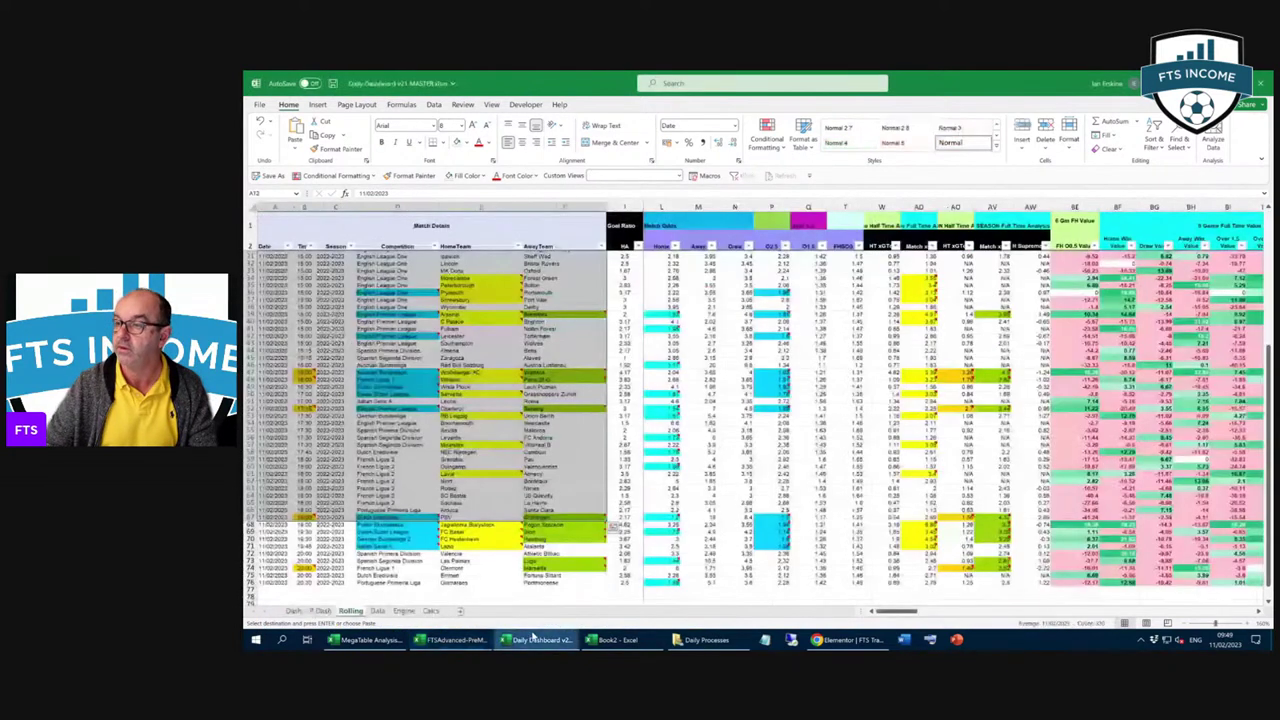
click(368, 645)
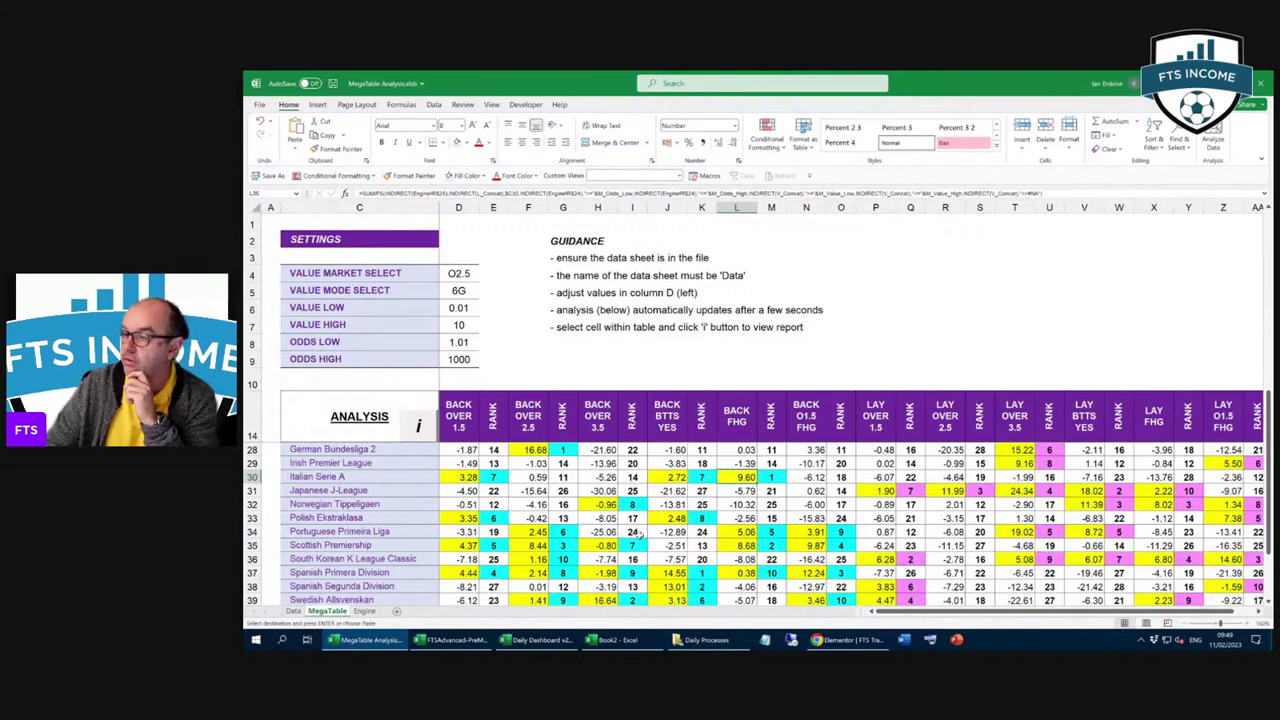
click(752, 532)
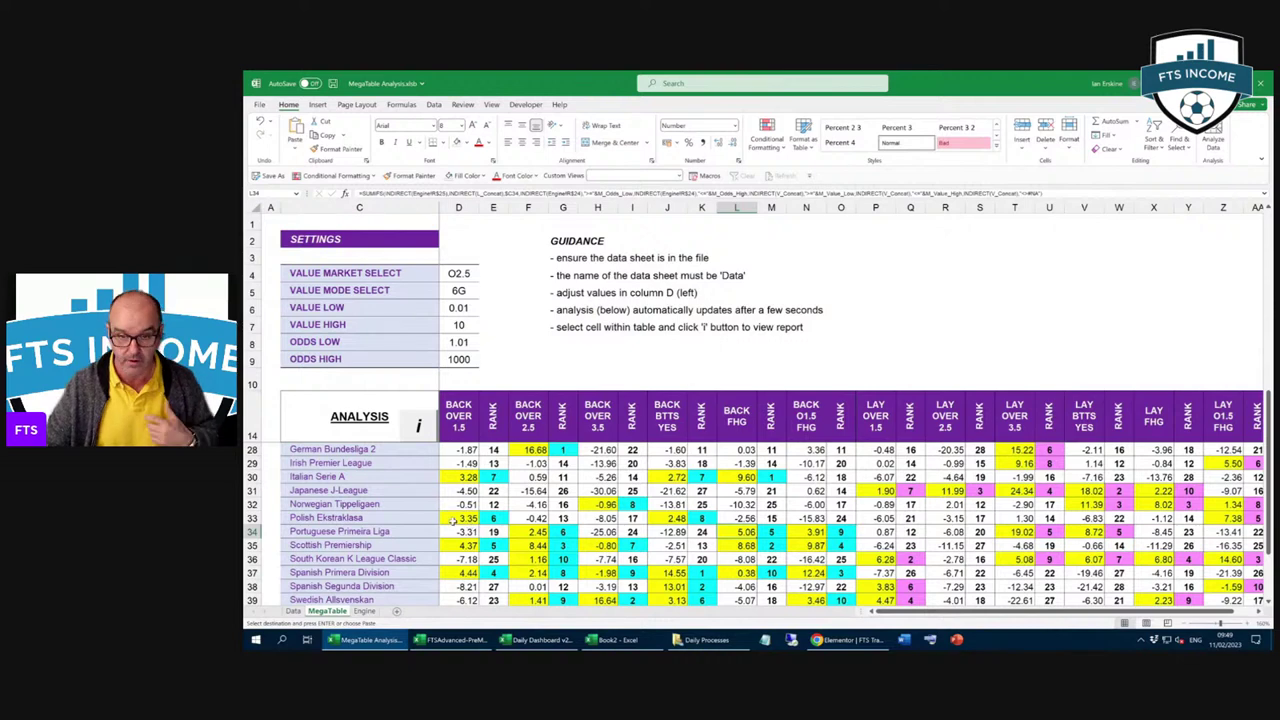
Step: Examine the back-market values of French Ligue 1 and Dutch Eredivisie in MegaTable Analysis, including the Mini Report for Eredivisie's Back FHG
click(458, 640)
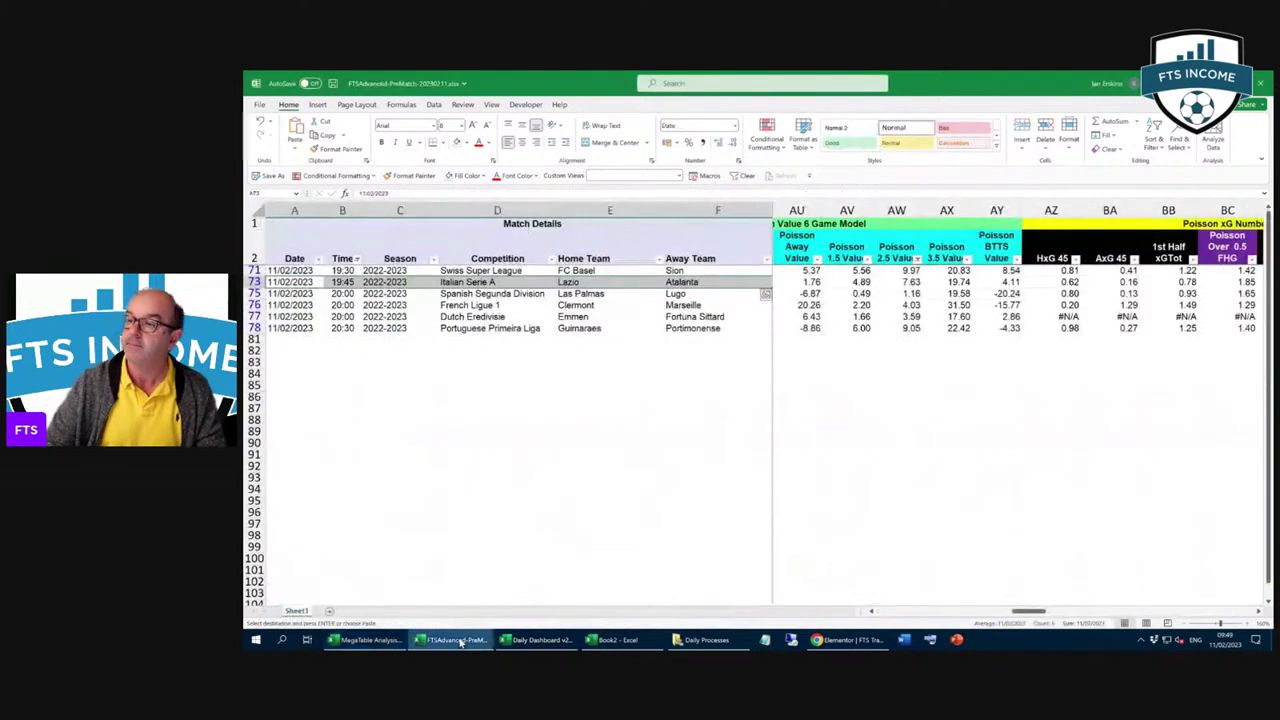
key(alt+Tab)
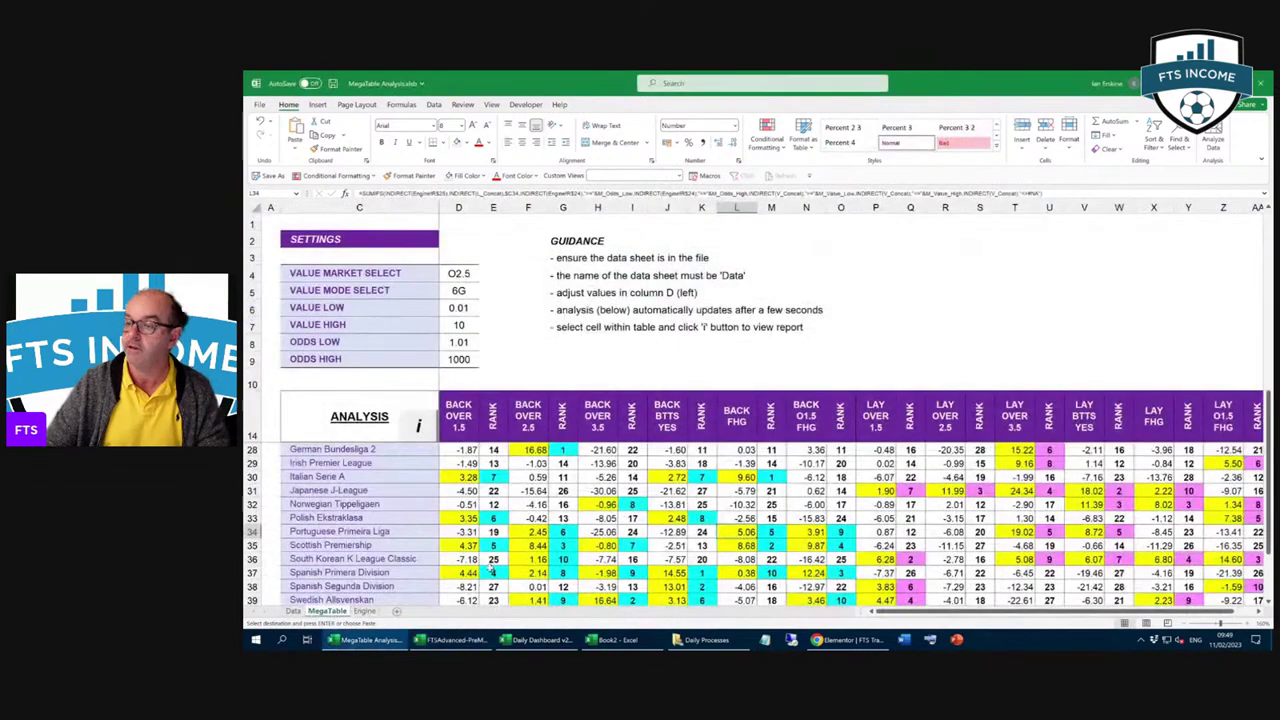
scroll(494, 513, up, 2)
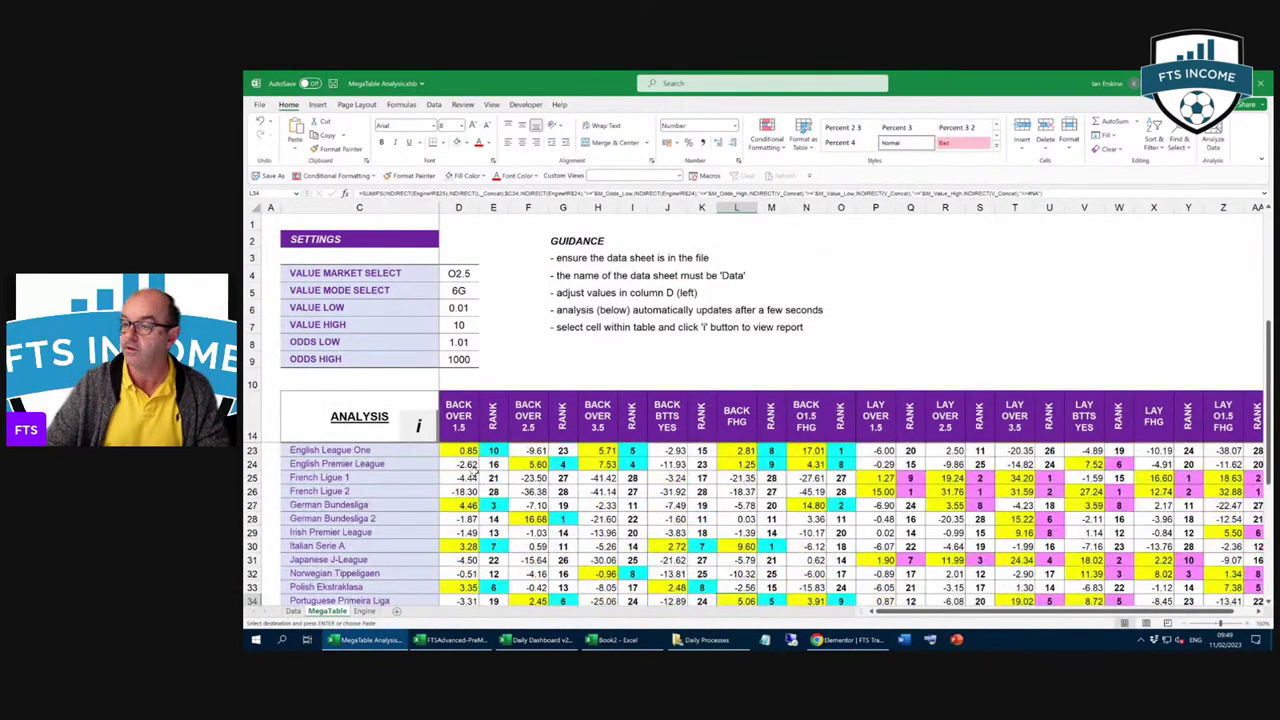
drag(473, 478, 810, 480)
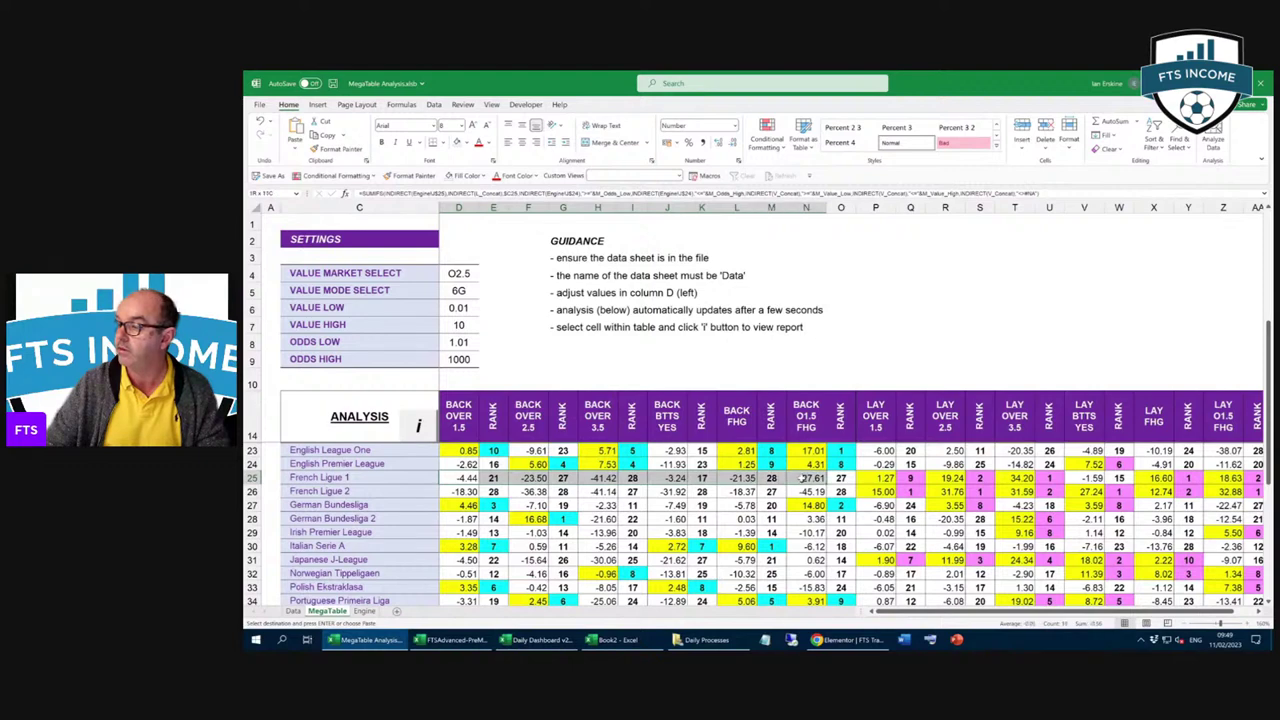
scroll(626, 491, up, 2)
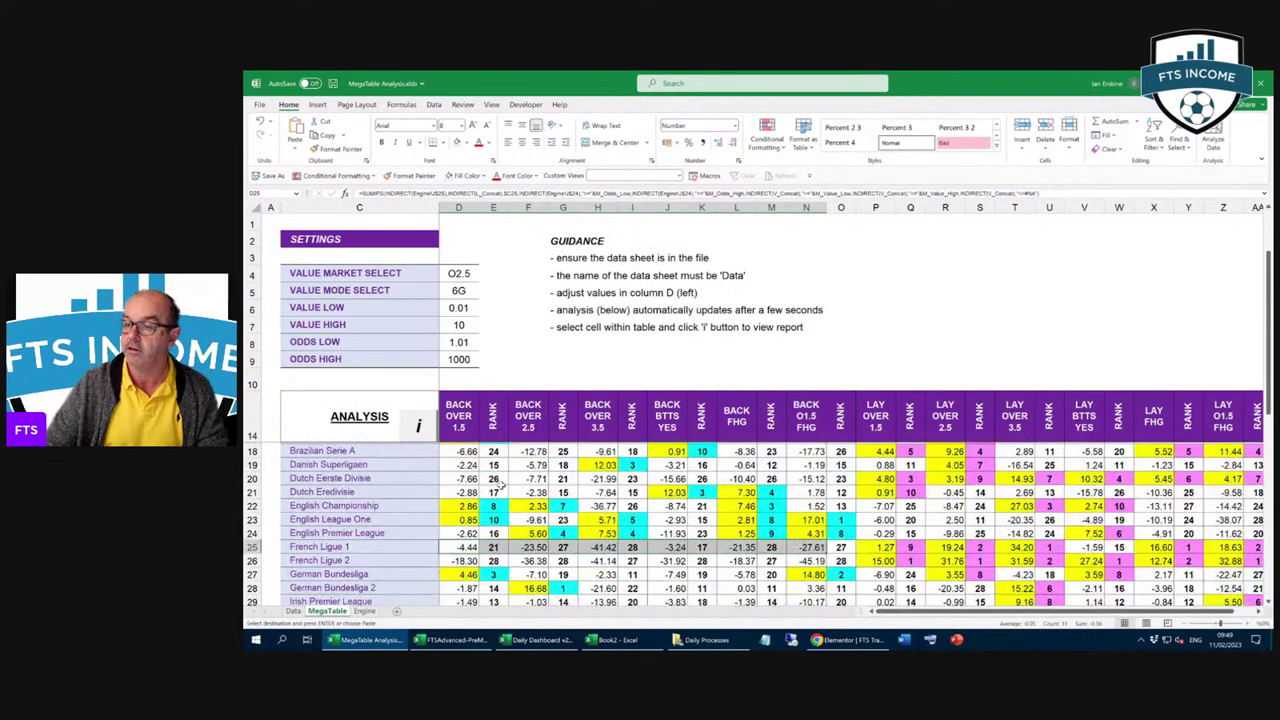
drag(463, 491, 820, 493)
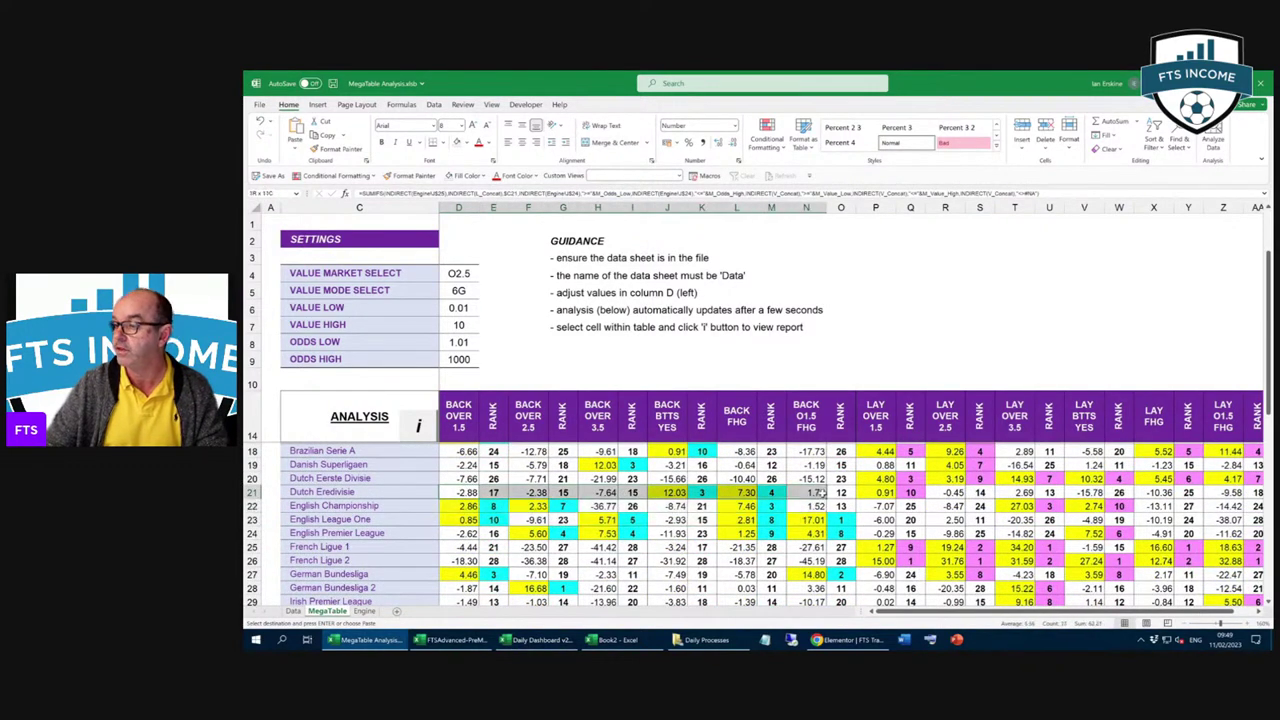
click(747, 491)
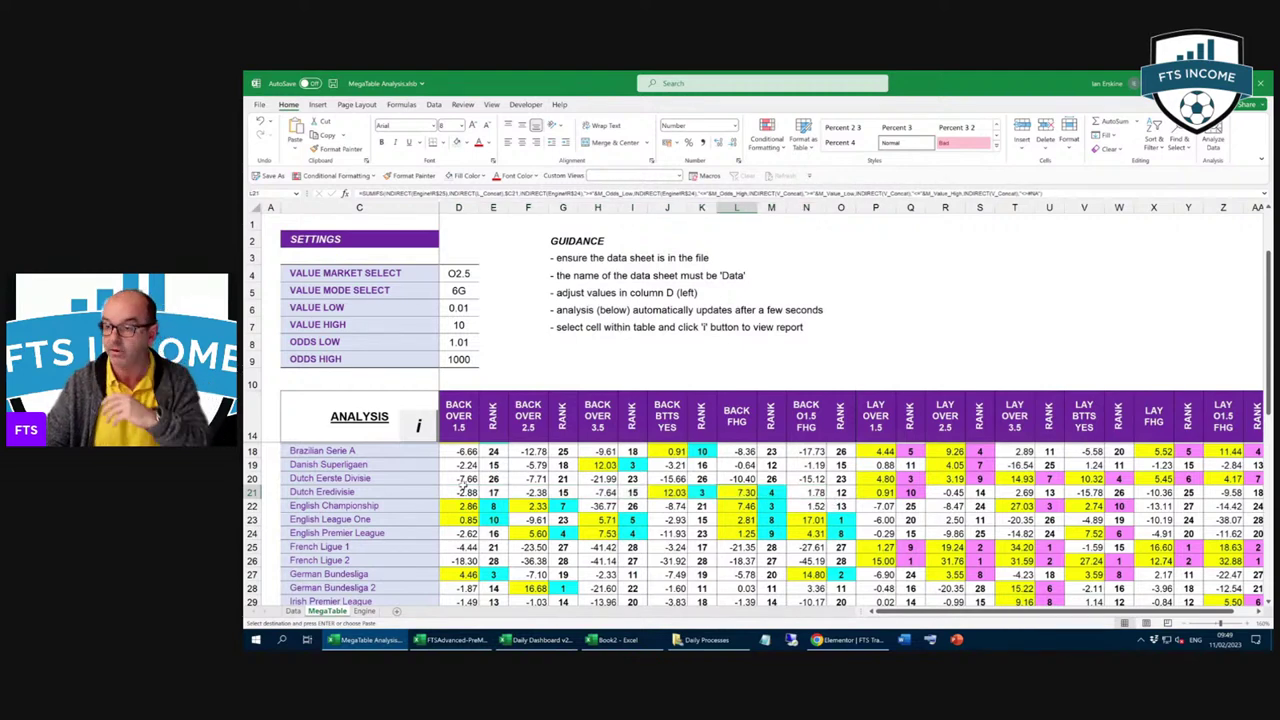
click(424, 414)
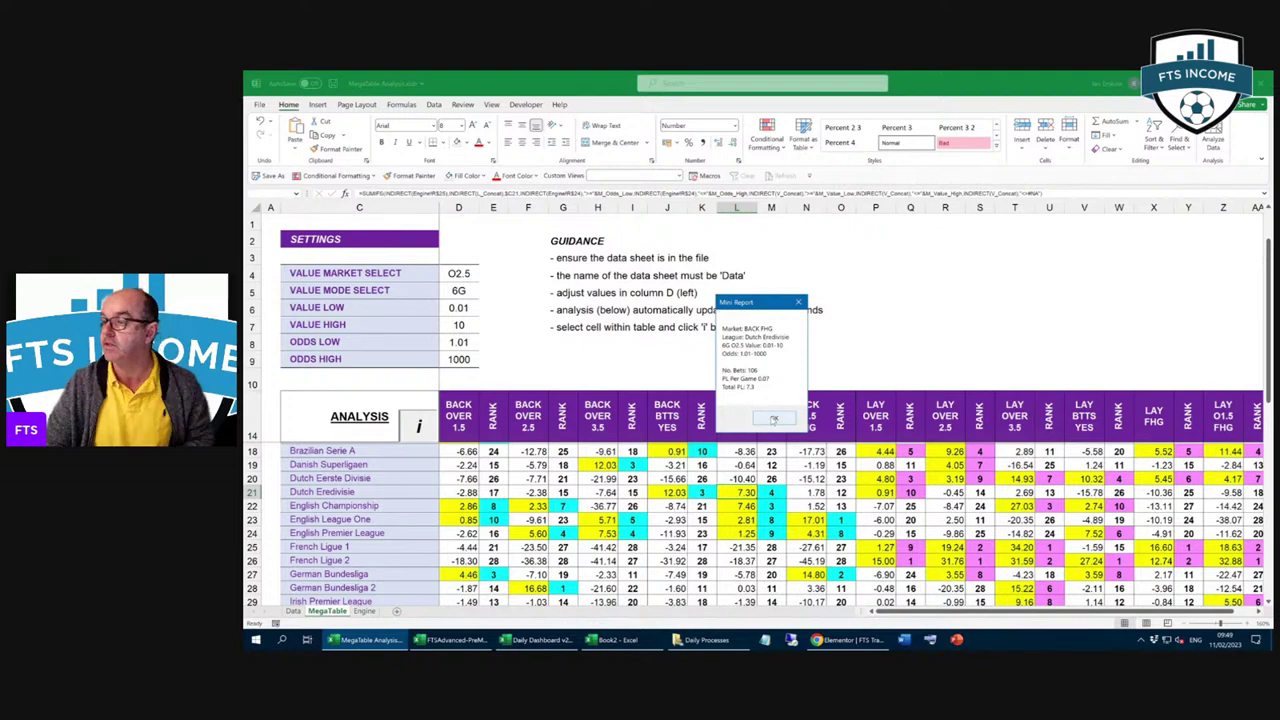
click(773, 420)
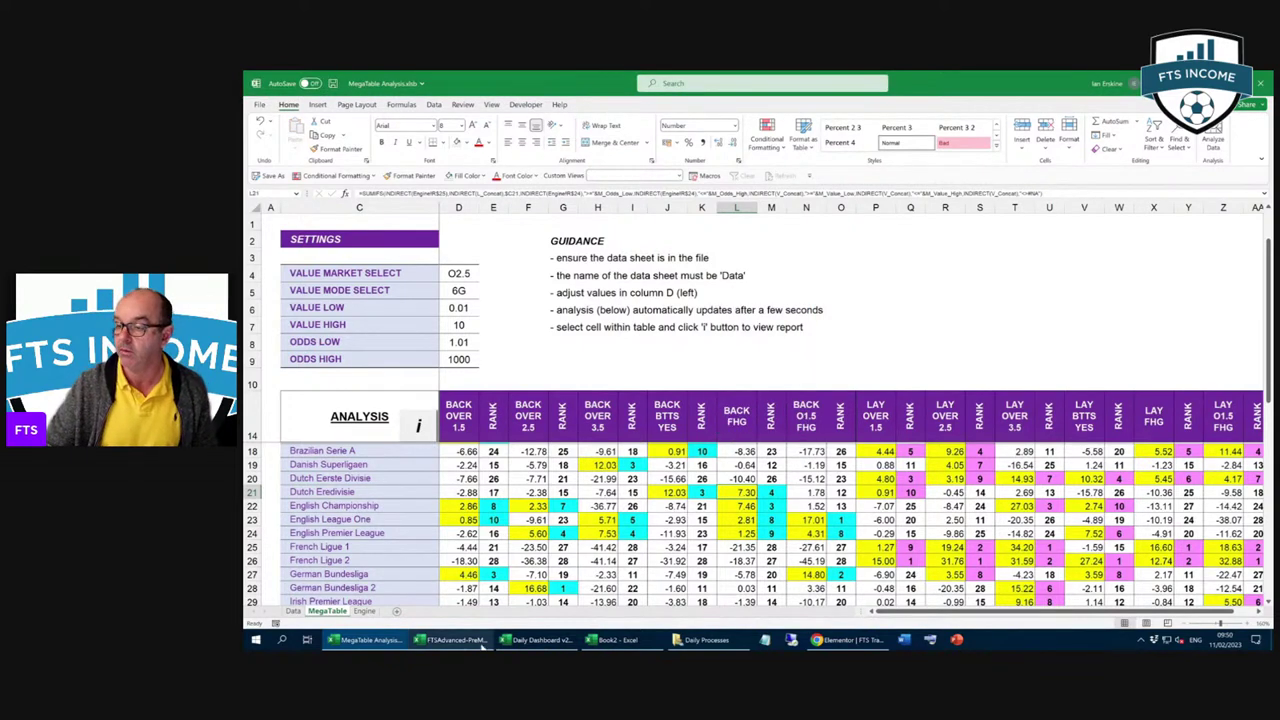
Step: Copy the Emmen v Fortuna Sittard match details, from Date through Away Team, out of FTSAdvanced-PreMatch into row 5 of Book2
mouse_move(531, 640)
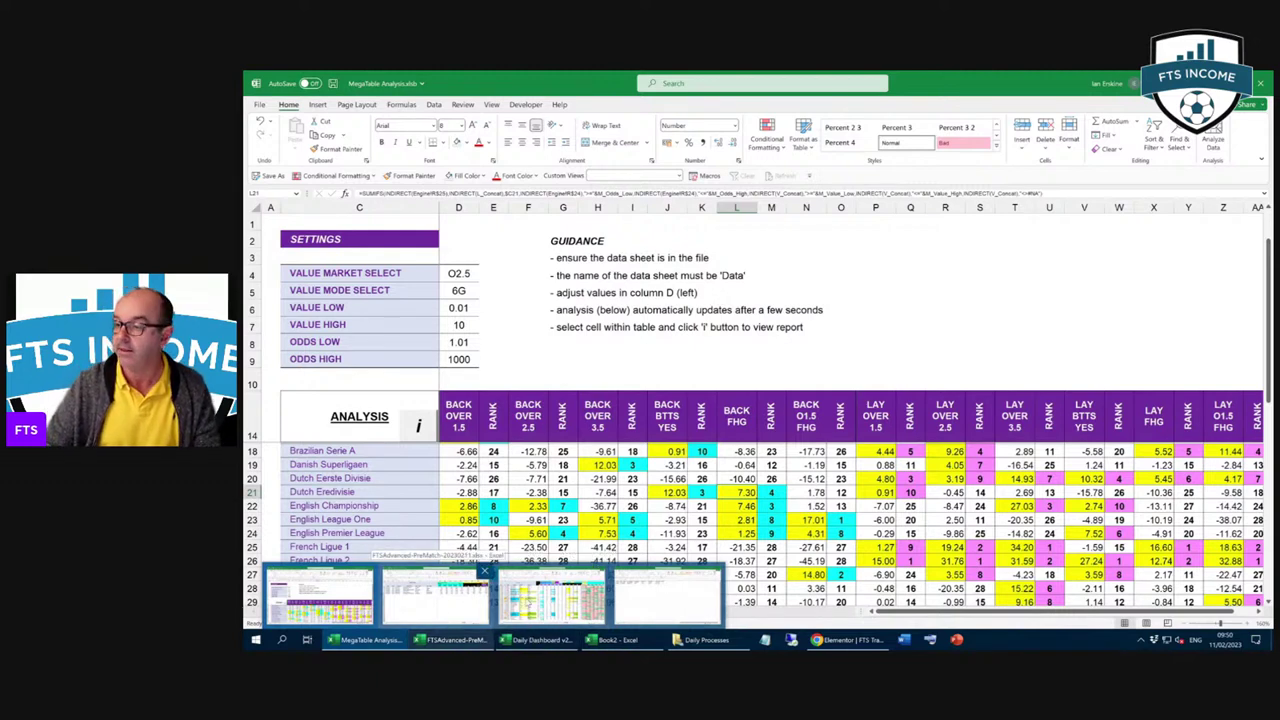
click(452, 640)
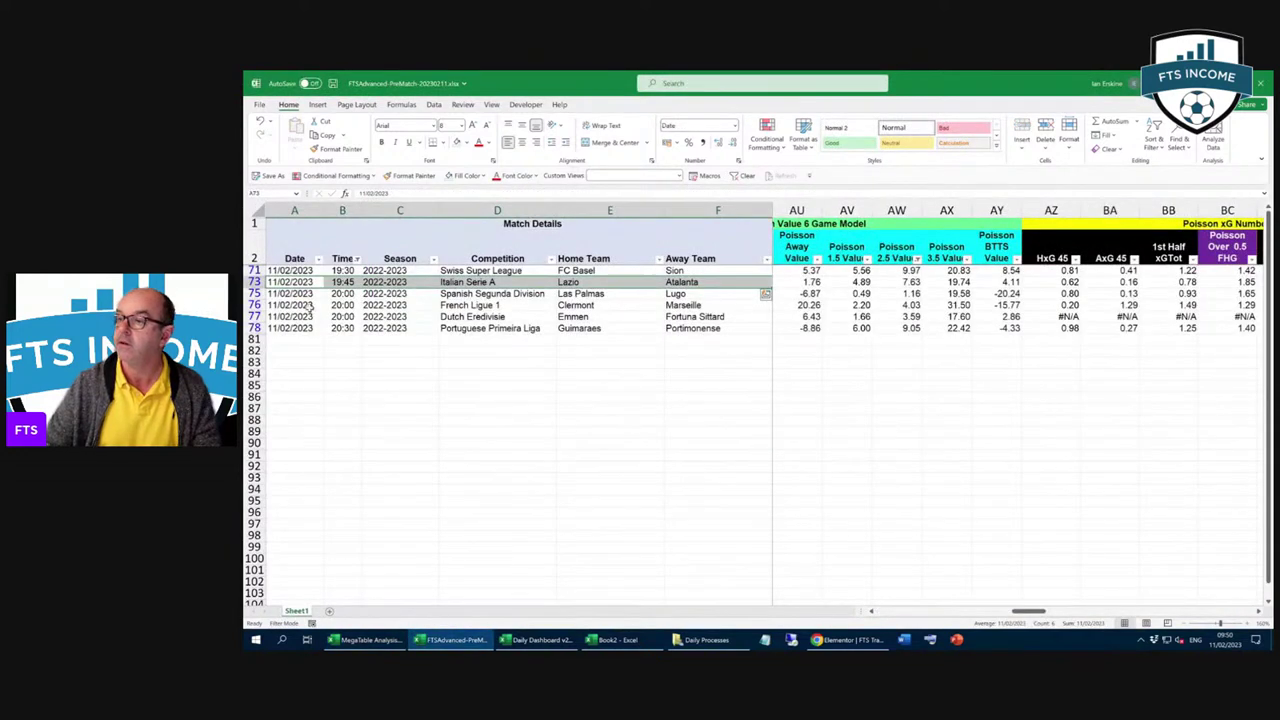
drag(282, 318, 690, 318)
right_click(690, 320)
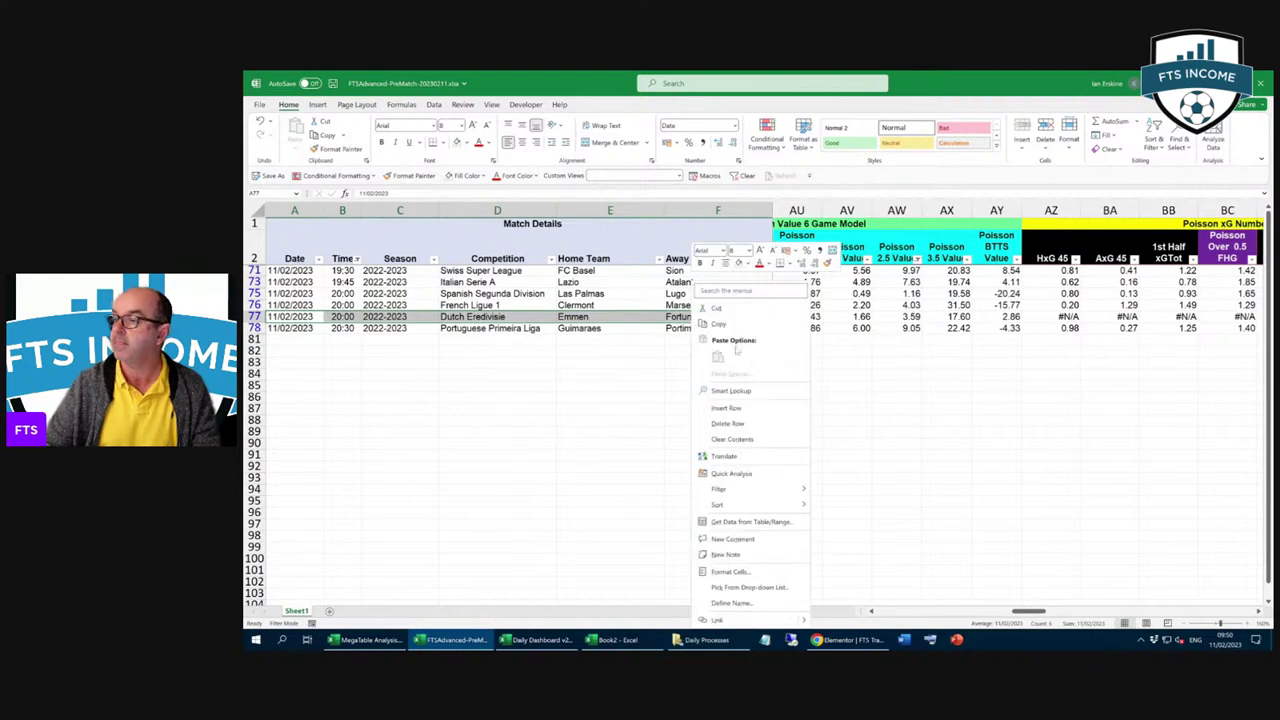
key(Escape)
key(ctrl+c)
click(612, 640)
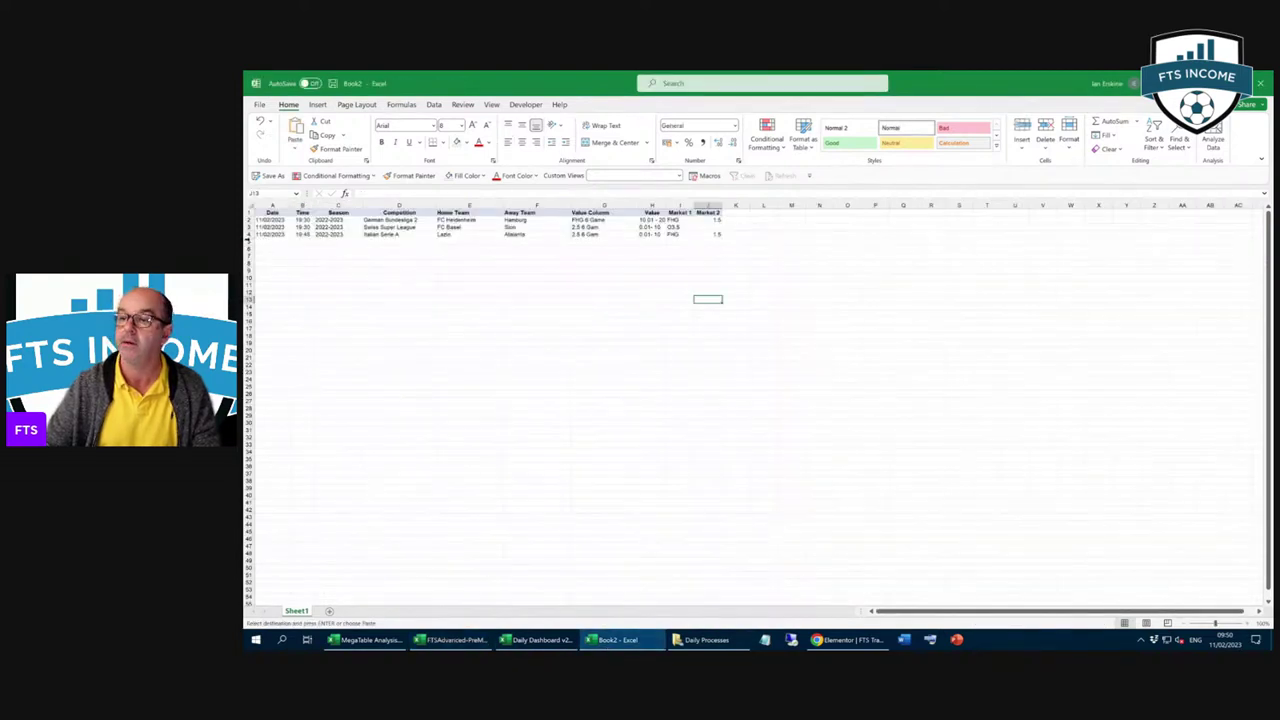
click(265, 240)
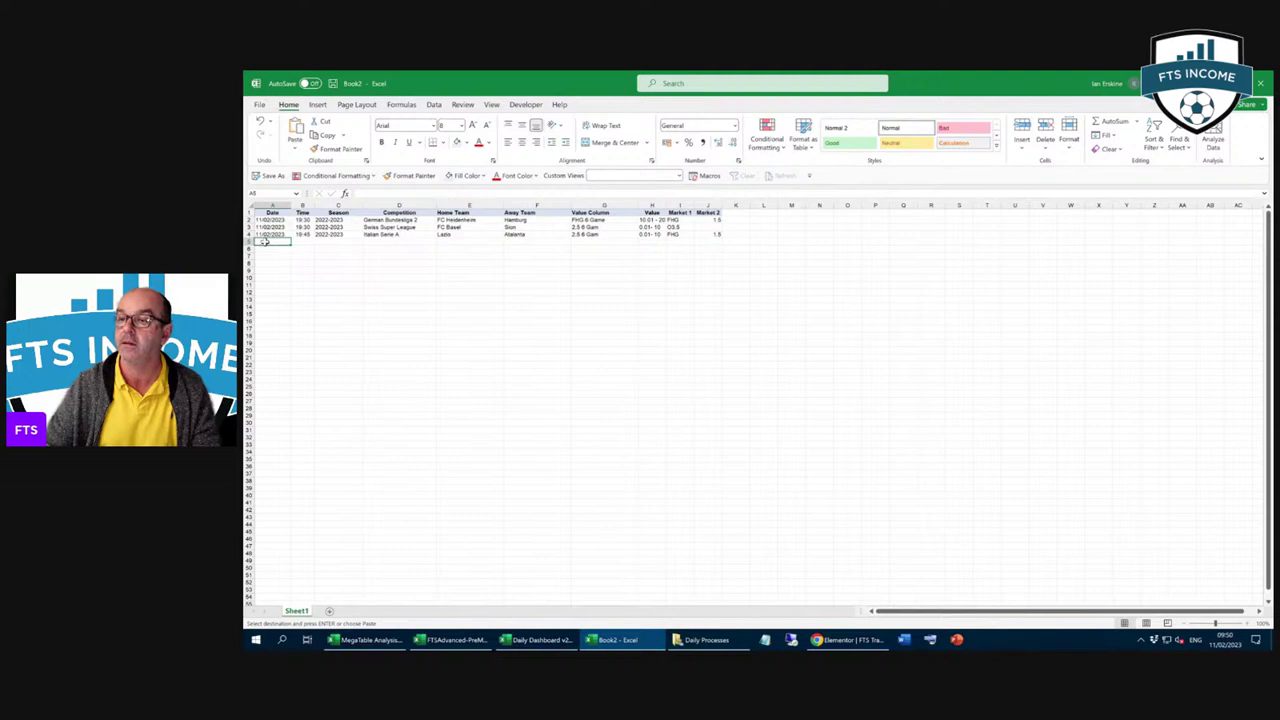
right_click(265, 241)
click(297, 316)
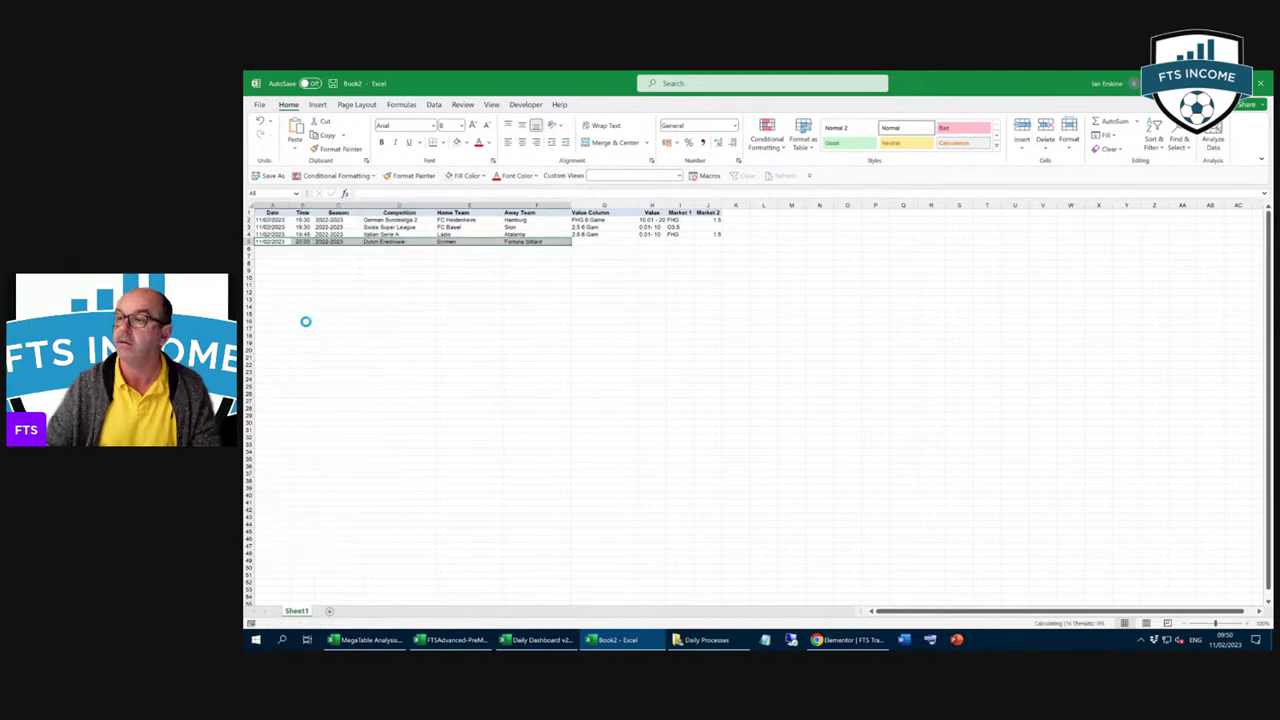
Step: Fill the Emmen v Fortuna Sittard row with the Lazio row's Value Column and Value entries, and enter FHG as Market 1
drag(614, 234, 652, 234)
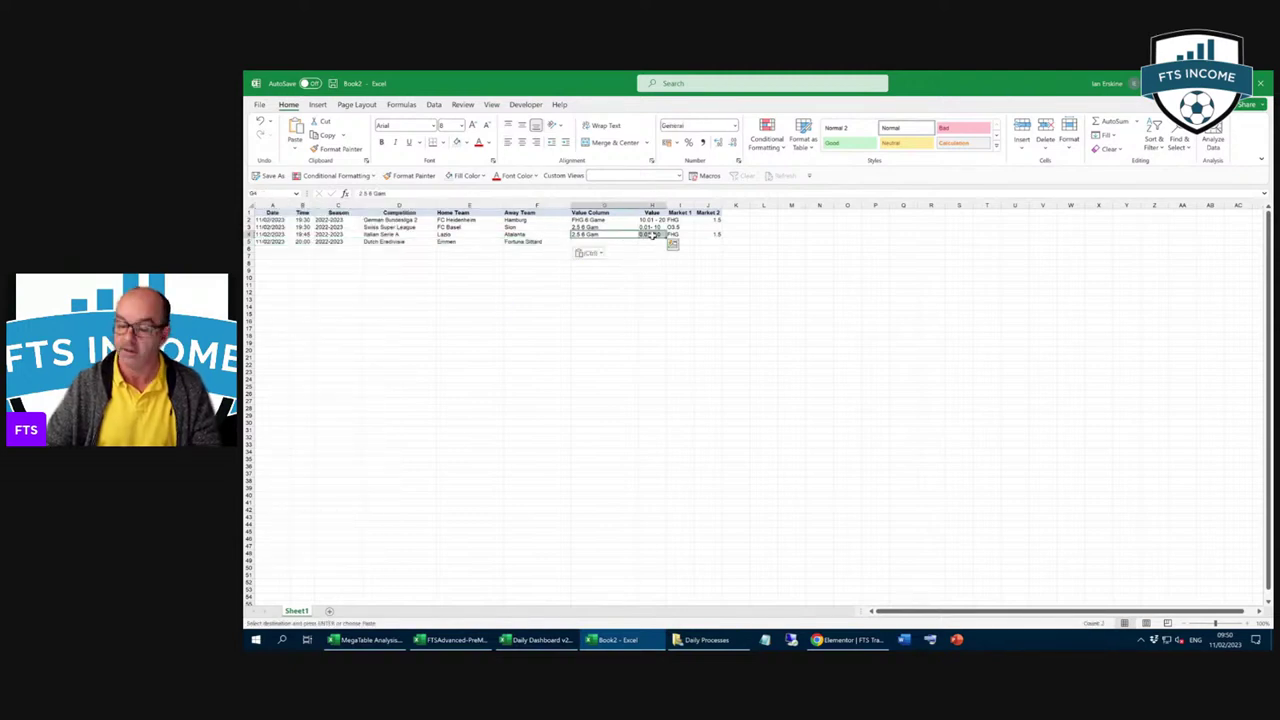
click(600, 241)
key(ctrl+v)
click(679, 241)
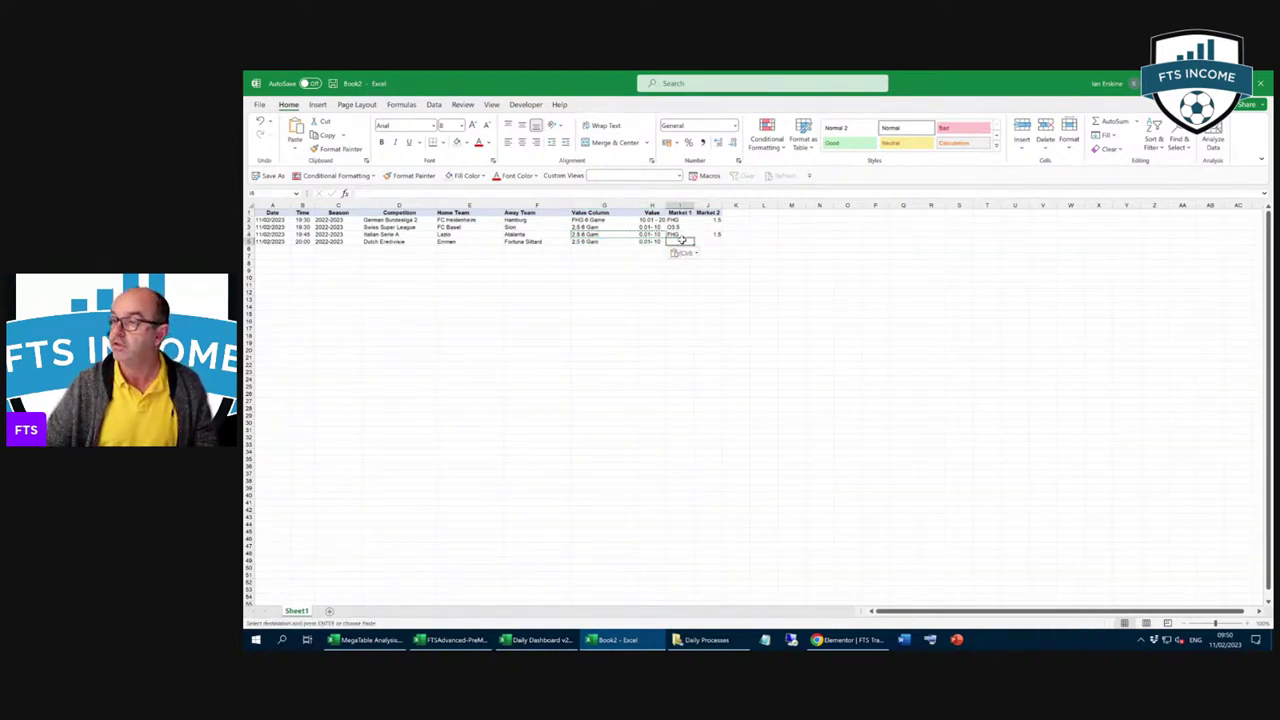
text(FHG)
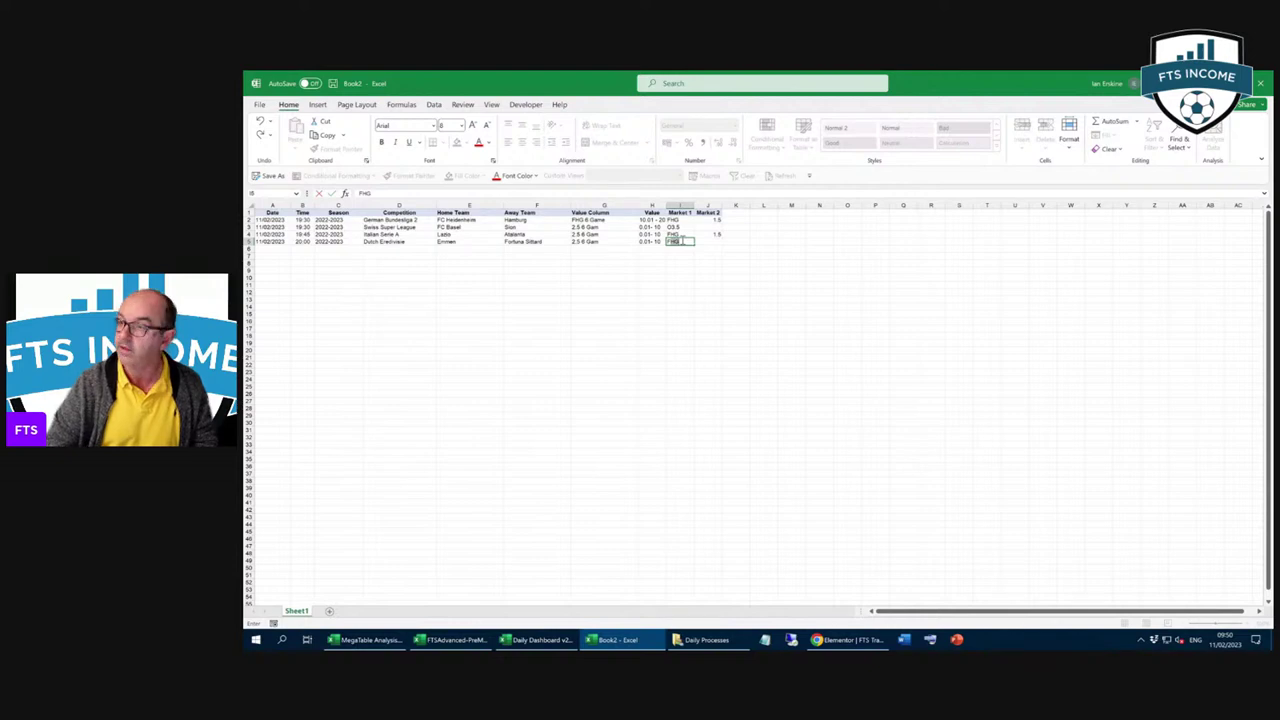
click(710, 283)
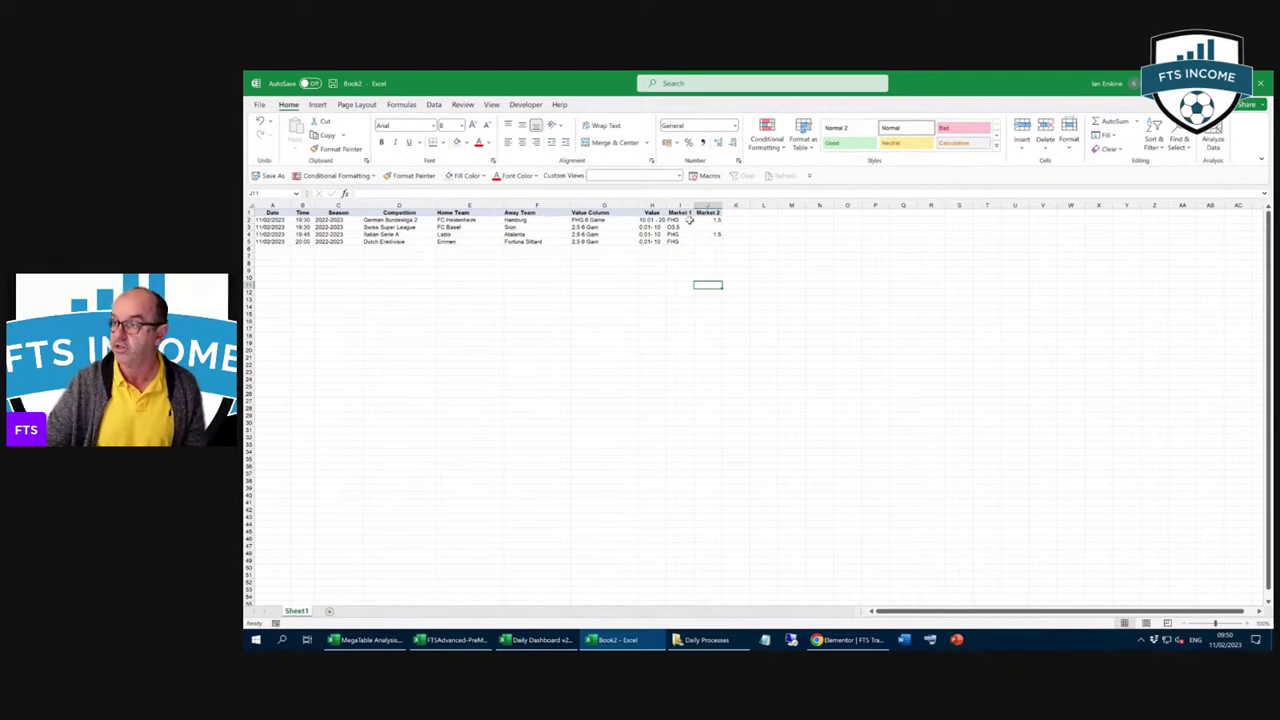
Step: Widen column K beside Market 2 and give it the heading Notes
click(739, 207)
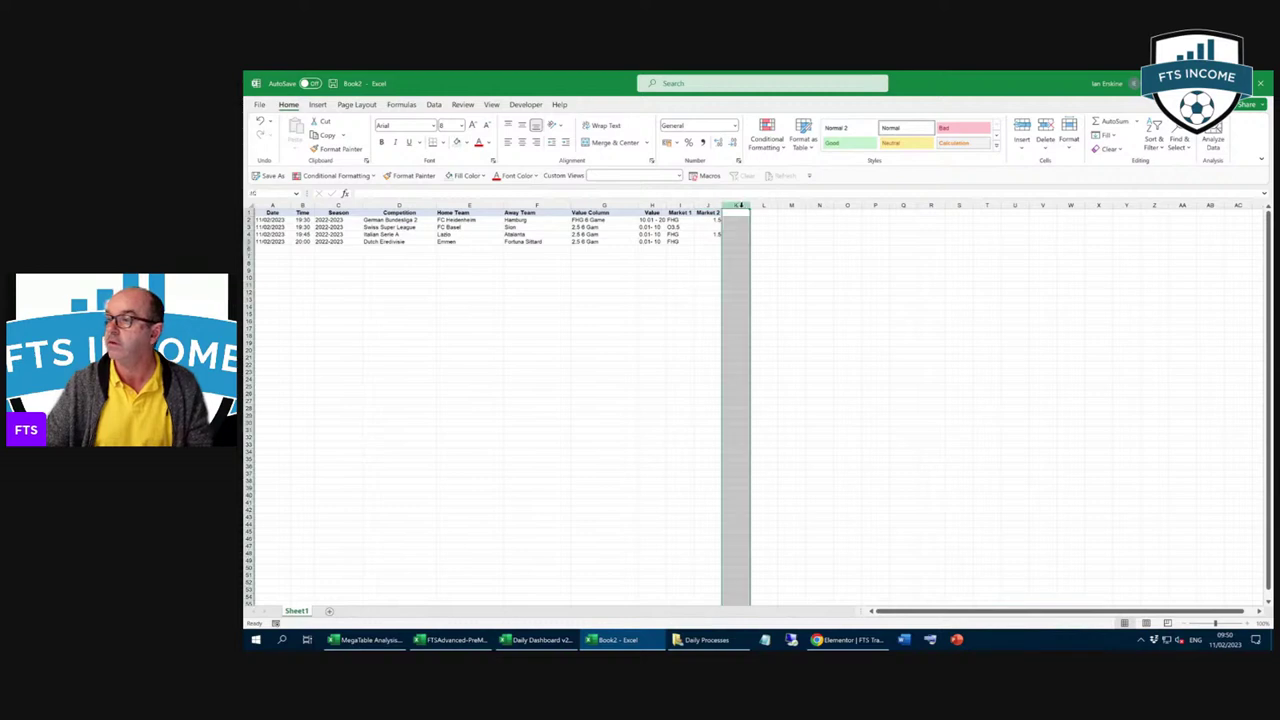
drag(750, 207, 891, 207)
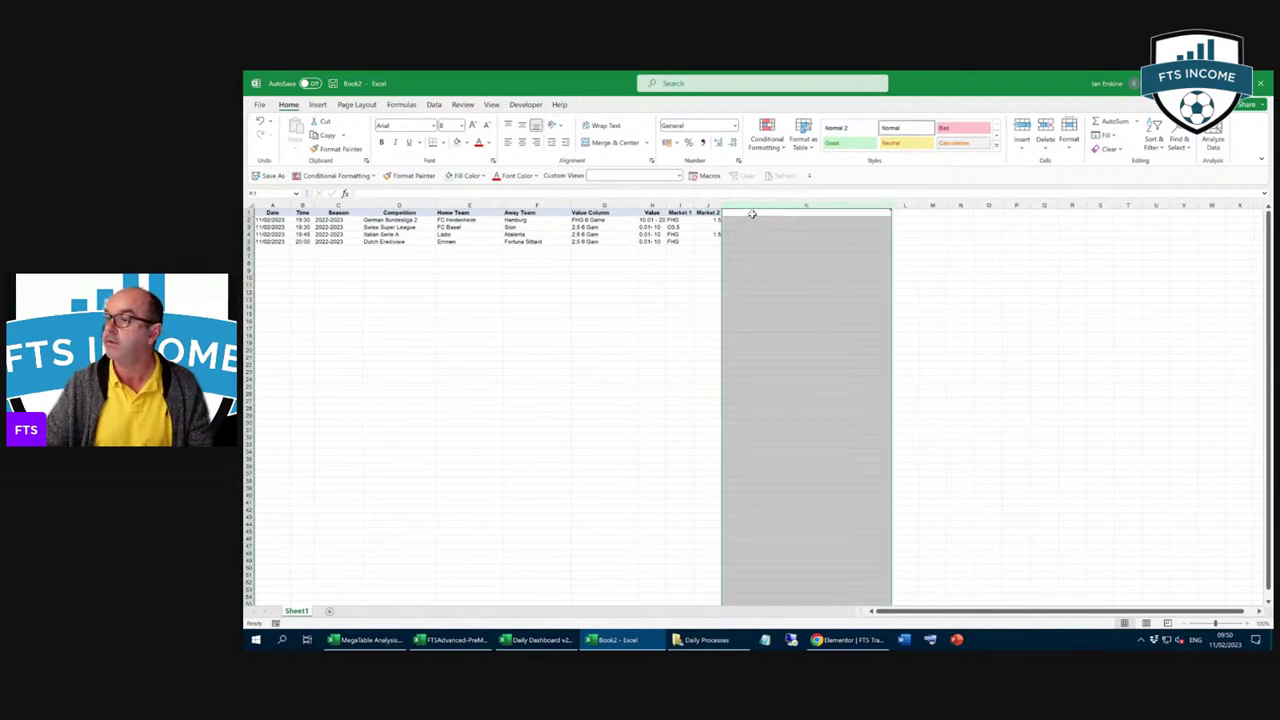
click(733, 213)
text(Notes)
Step: Enter the note "Late FHG Only" for the Emmen v Fortuna Sittard match
click(749, 242)
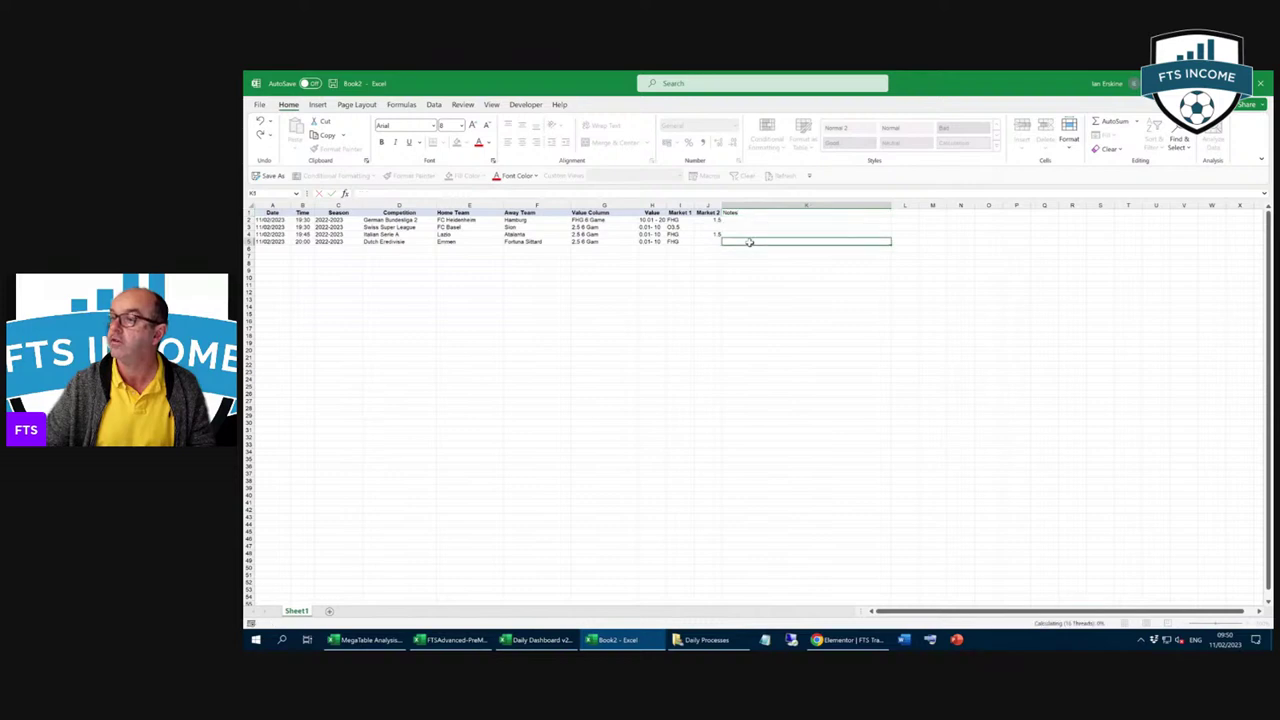
text(Late FHG)
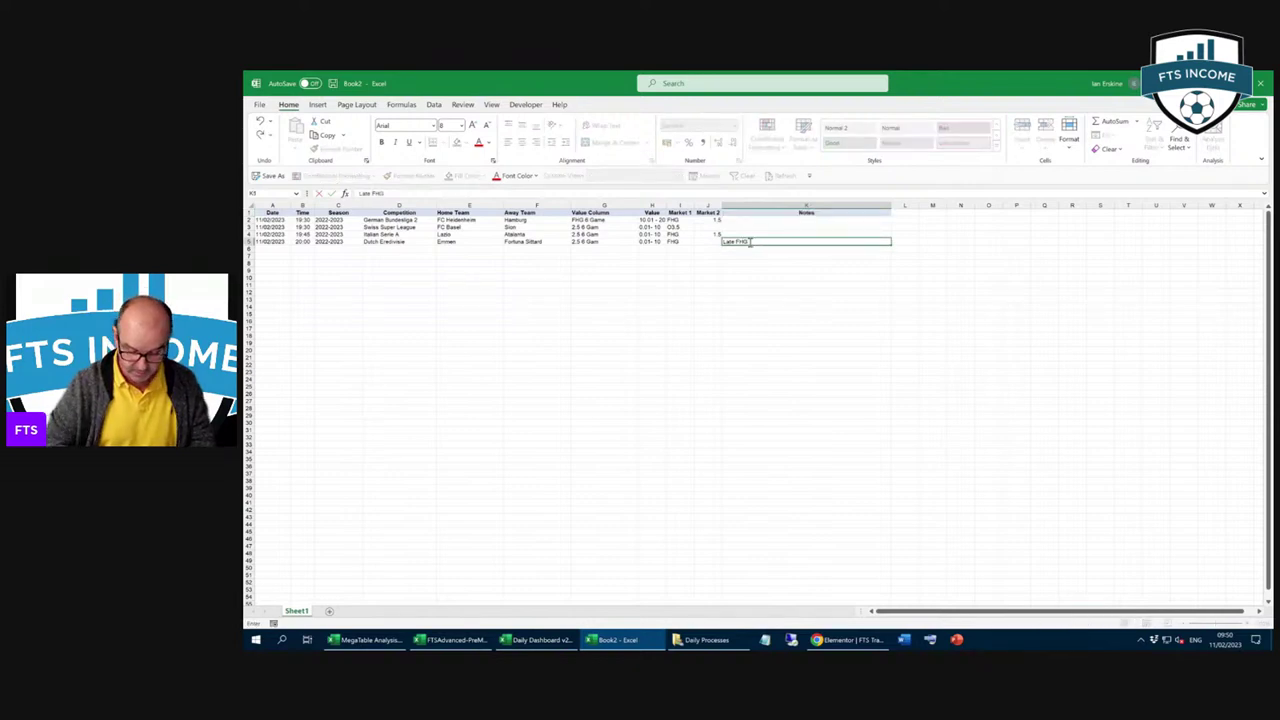
text( Only)
click(768, 277)
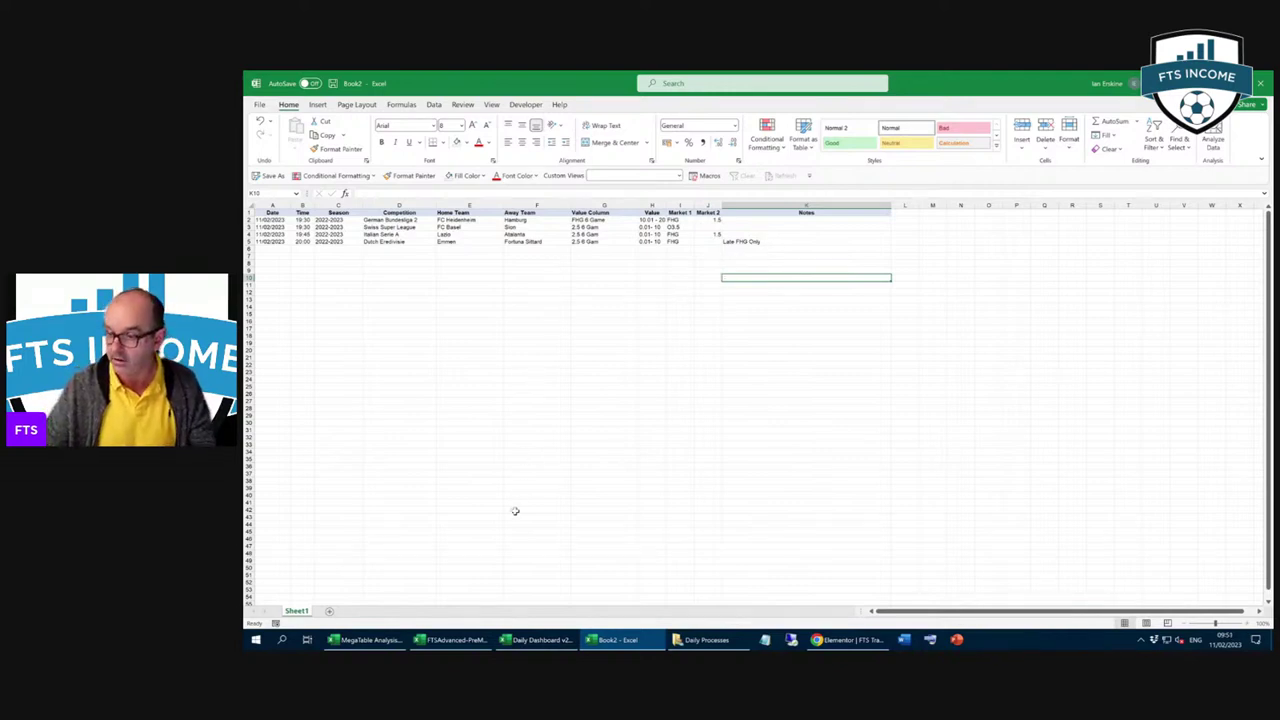
Step: In FTSAdvanced-PreMatch, filter the 6 Game Model's Poisson 2.5 Value column to values between 10.01 and 20
mouse_move(457, 641)
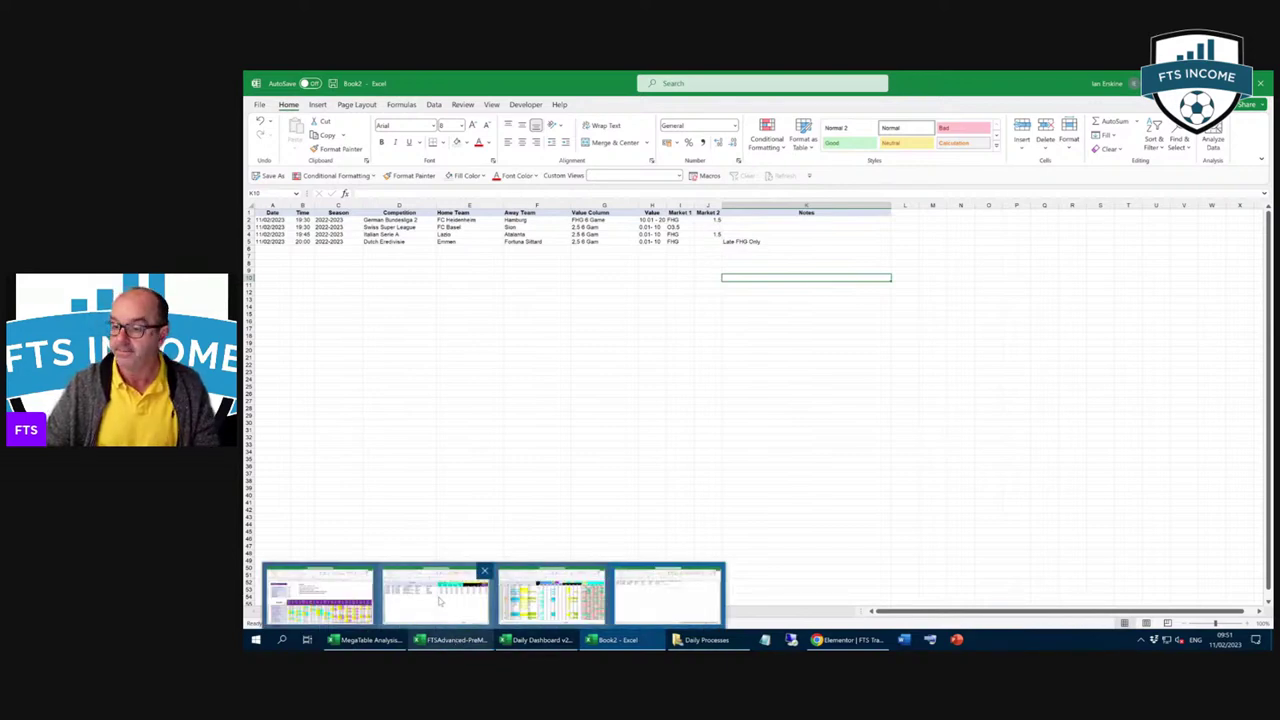
click(438, 598)
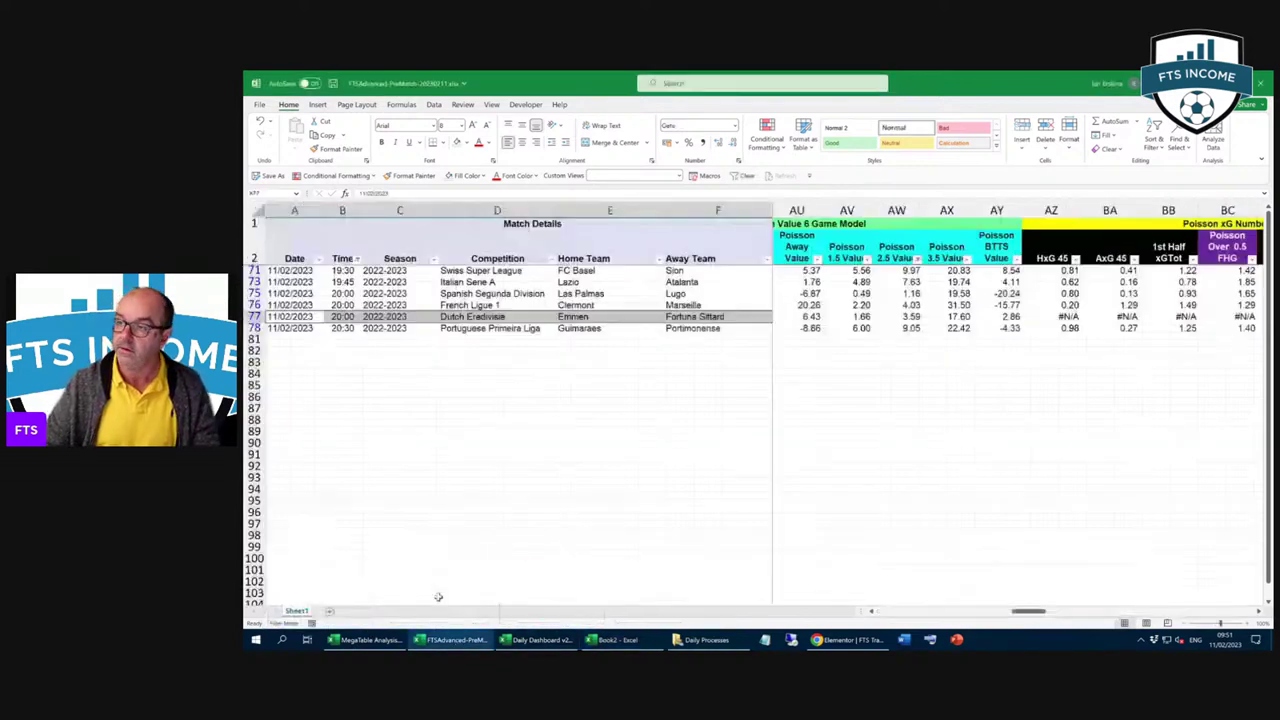
click(917, 258)
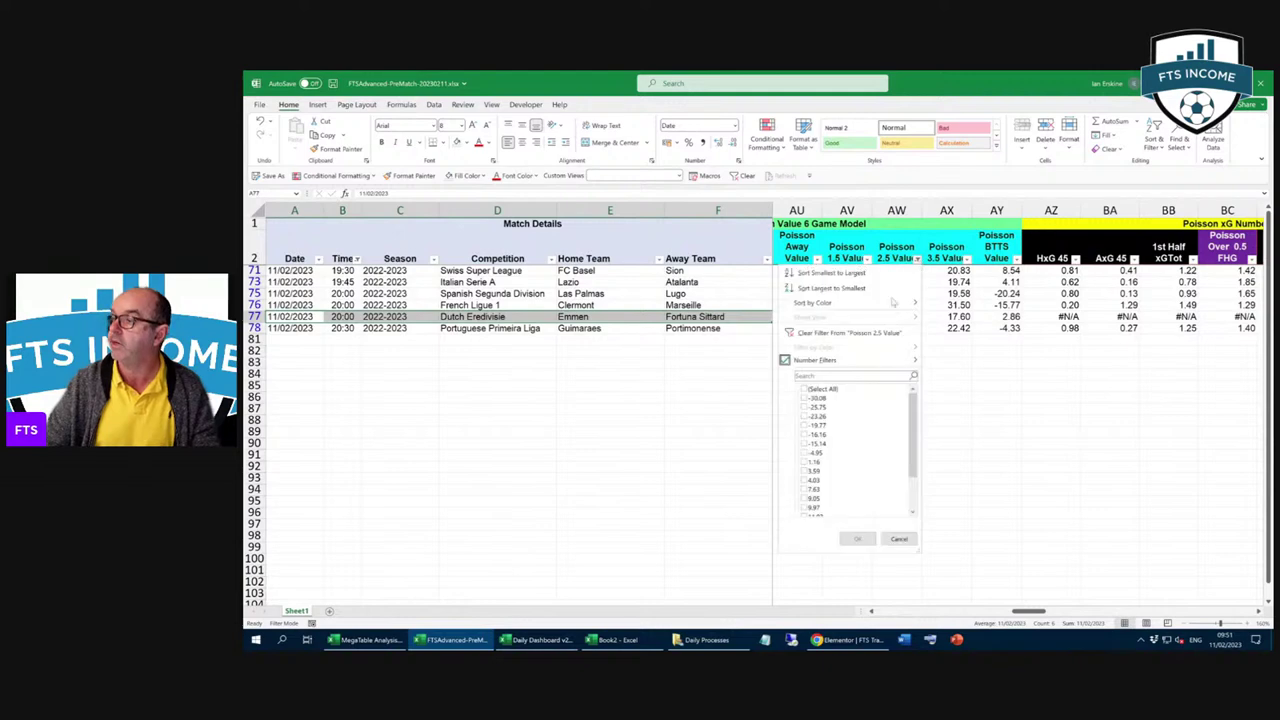
mouse_move(846, 362)
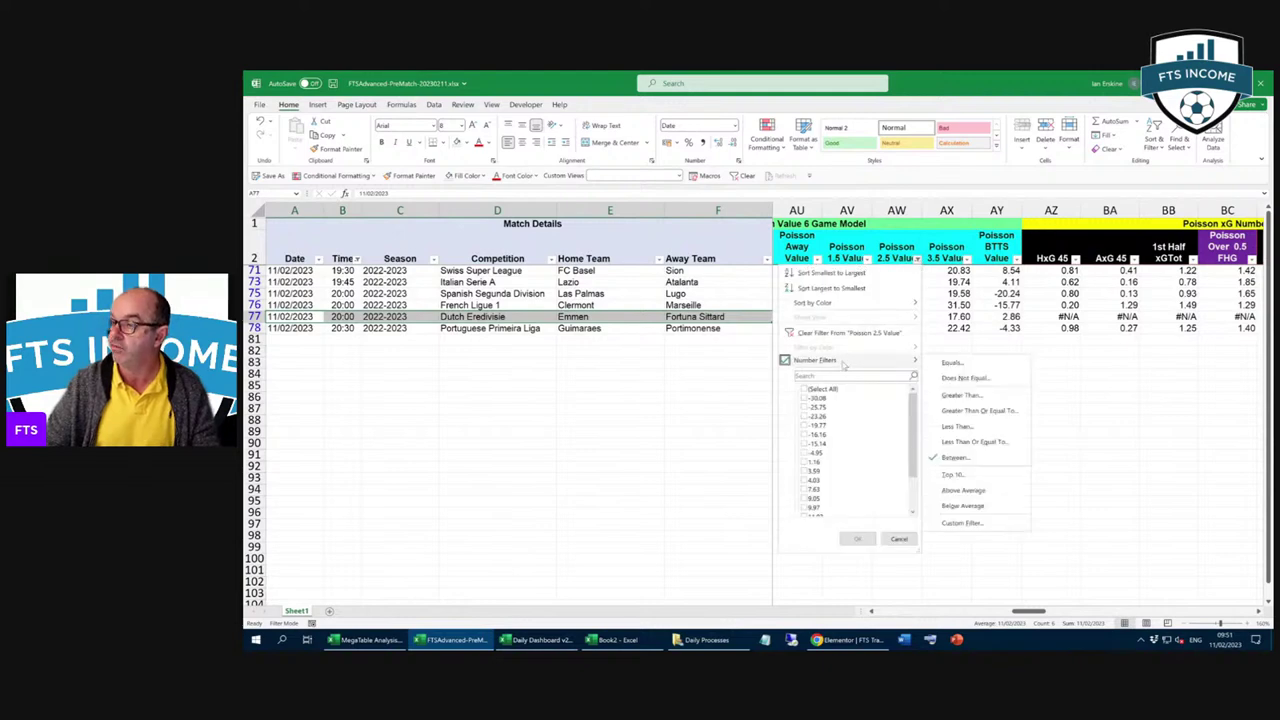
click(978, 462)
text(10.01)
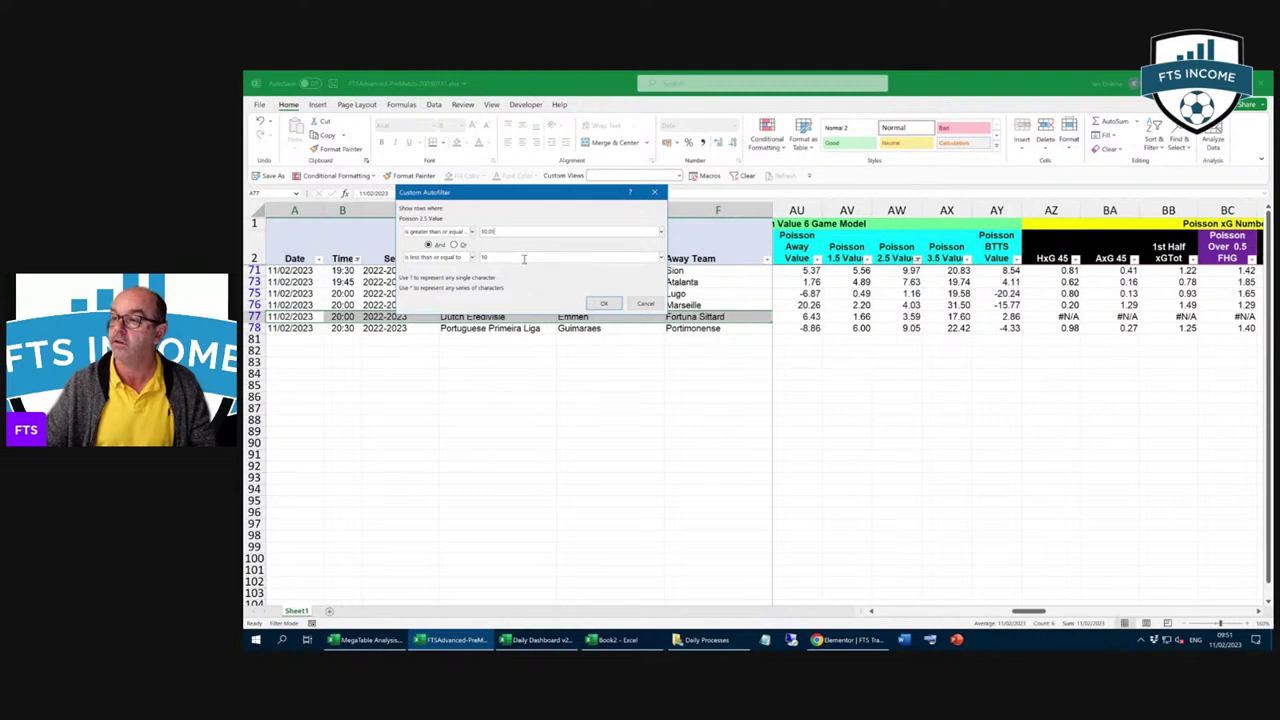
double_click(523, 258)
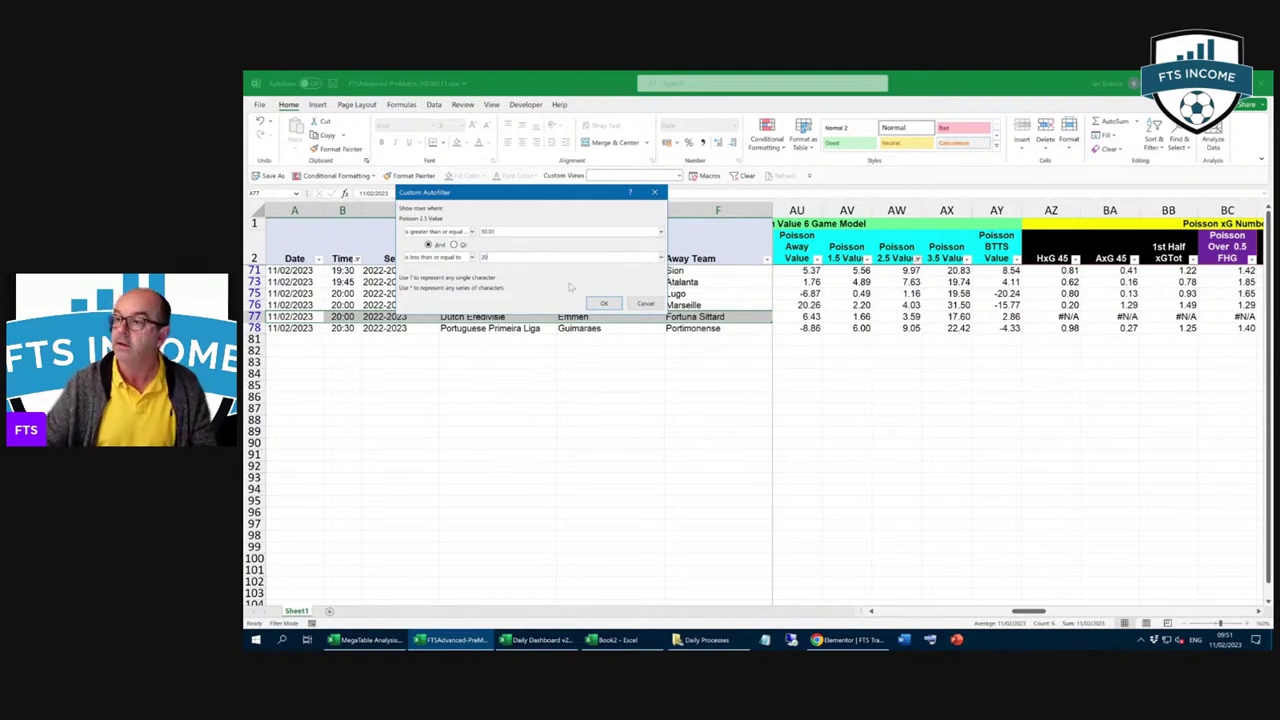
click(604, 303)
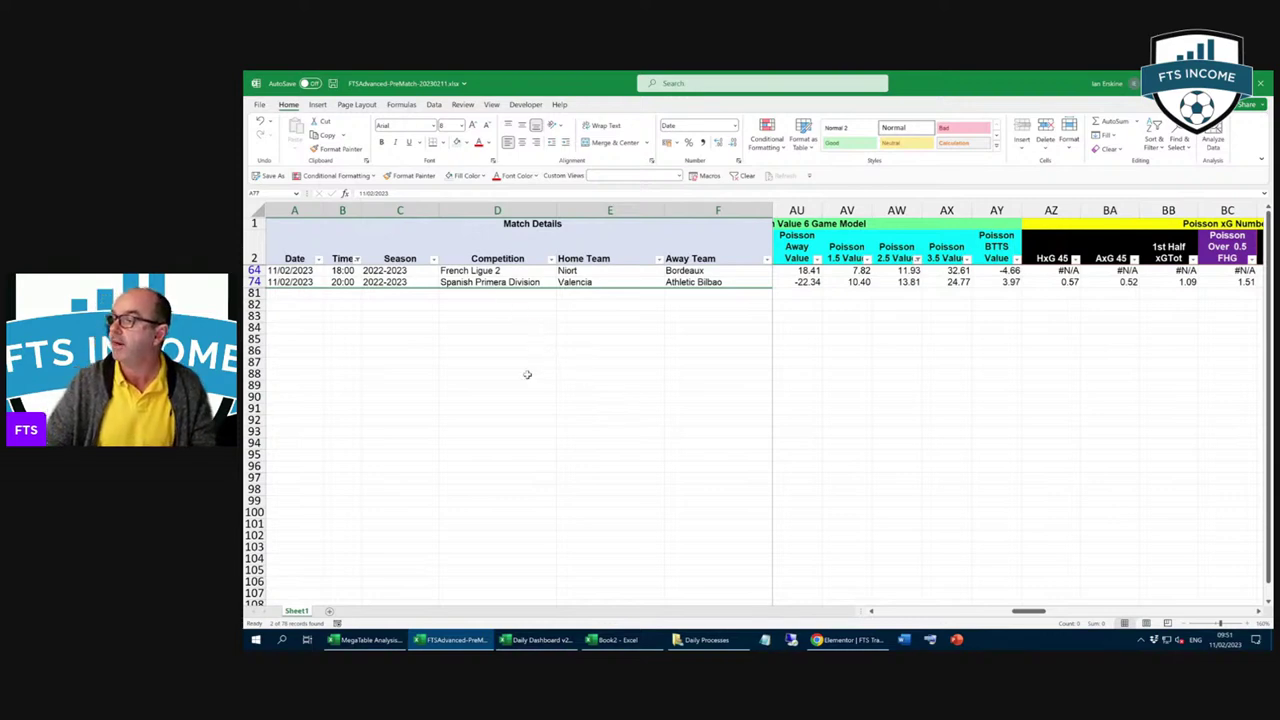
Step: In MegaTable Analysis, set Value Low to 10.01 and Value High to 20
click(370, 640)
click(465, 308)
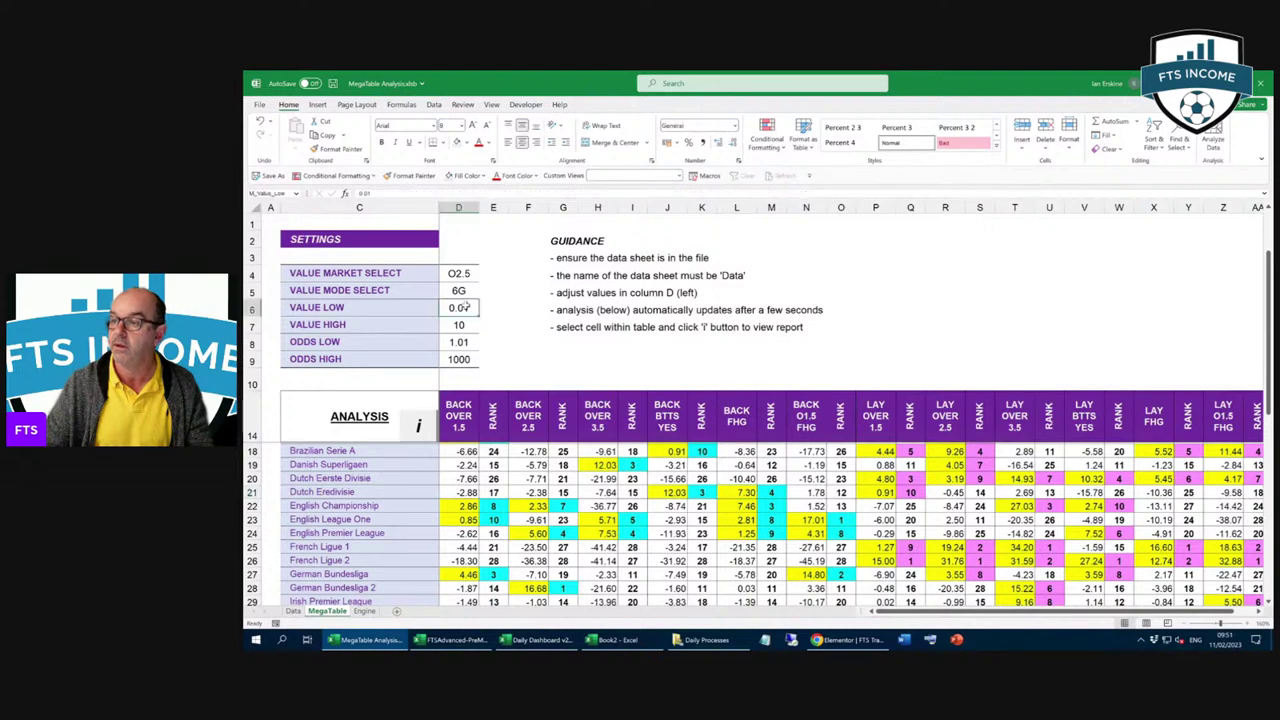
text(10.01)
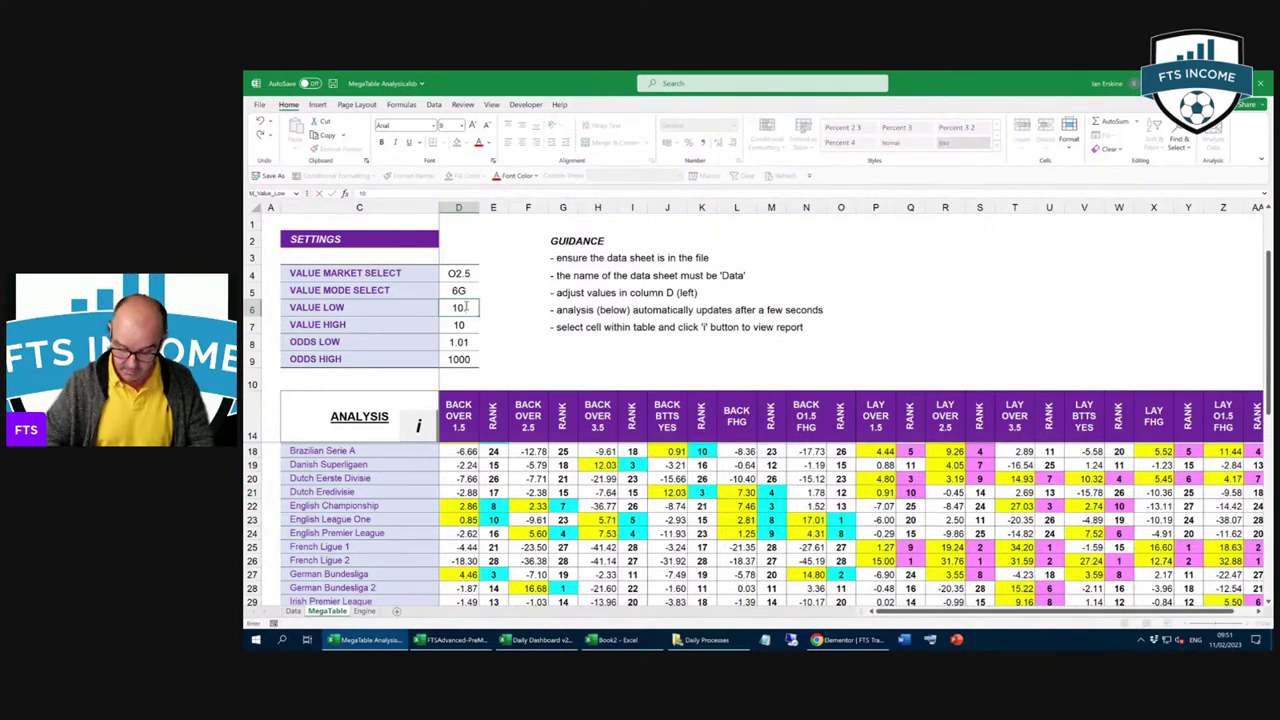
click(465, 322)
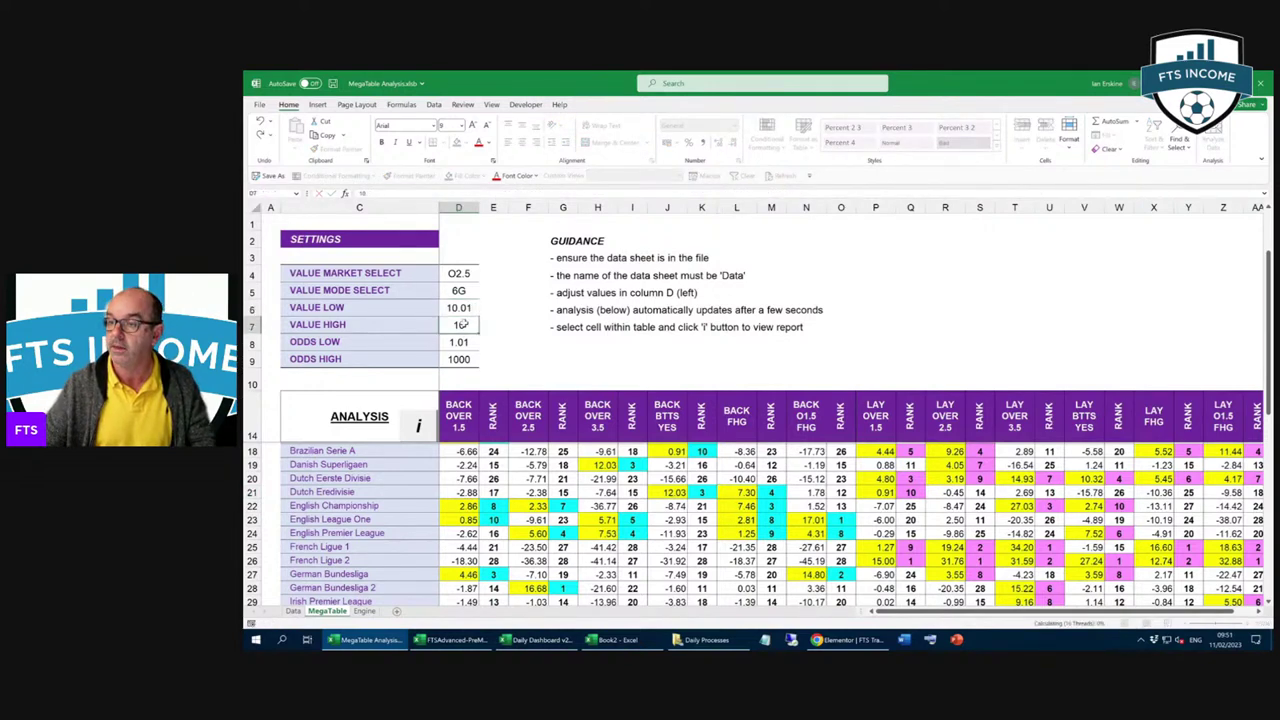
text(20)
click(518, 357)
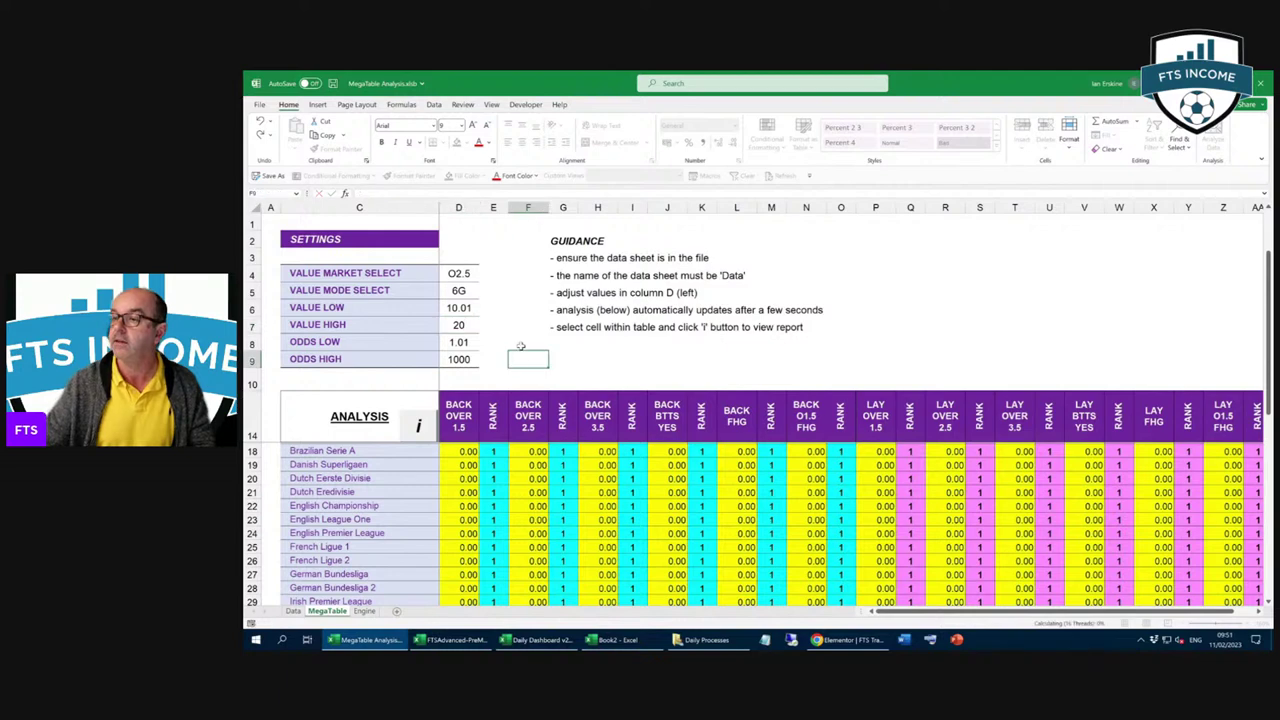
Step: Examine the Spanish Primera Division row's Back results from Over 1.5 to Over 1.5 FHG in the MegaTable analysis
scroll(561, 421, down, 2)
scroll(561, 421, down, 4)
drag(458, 504, 806, 503)
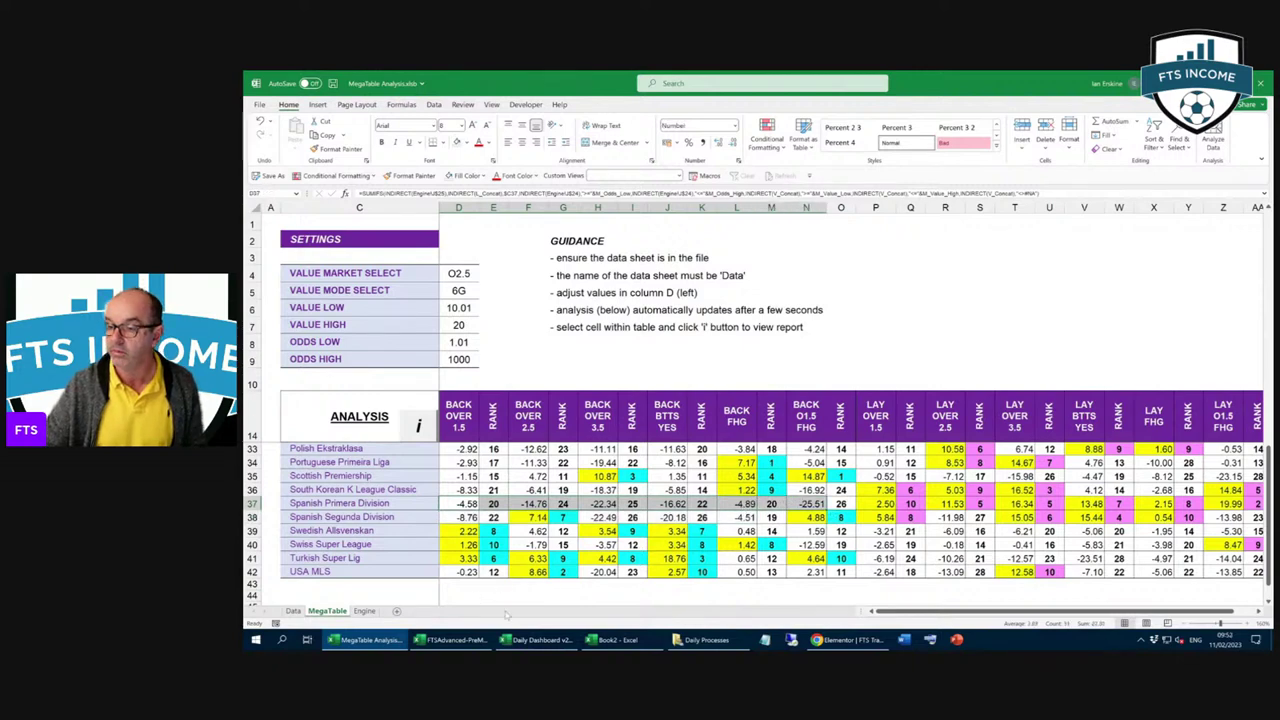
Step: Check the filtered matches in FTSAdvanced-PreMatch, then examine the French Ligue 2 row's Back results in MegaTable Analysis
click(455, 640)
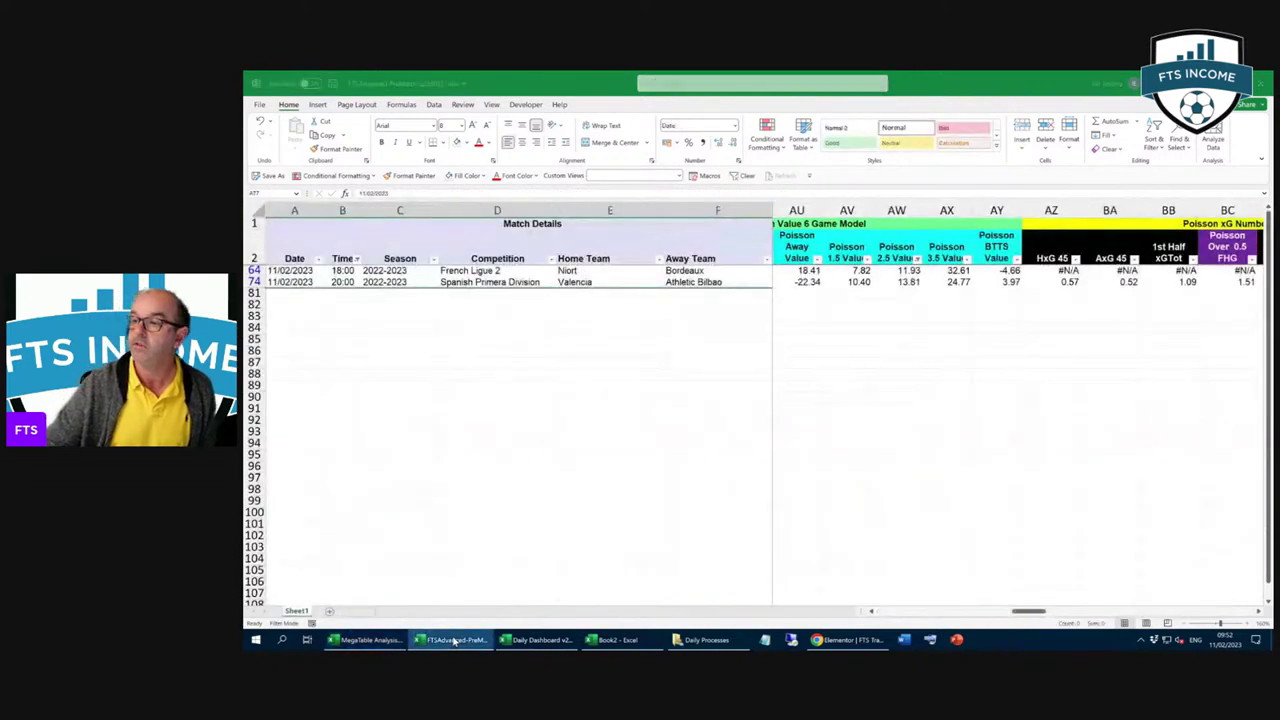
click(455, 640)
scroll(517, 503, up, 2)
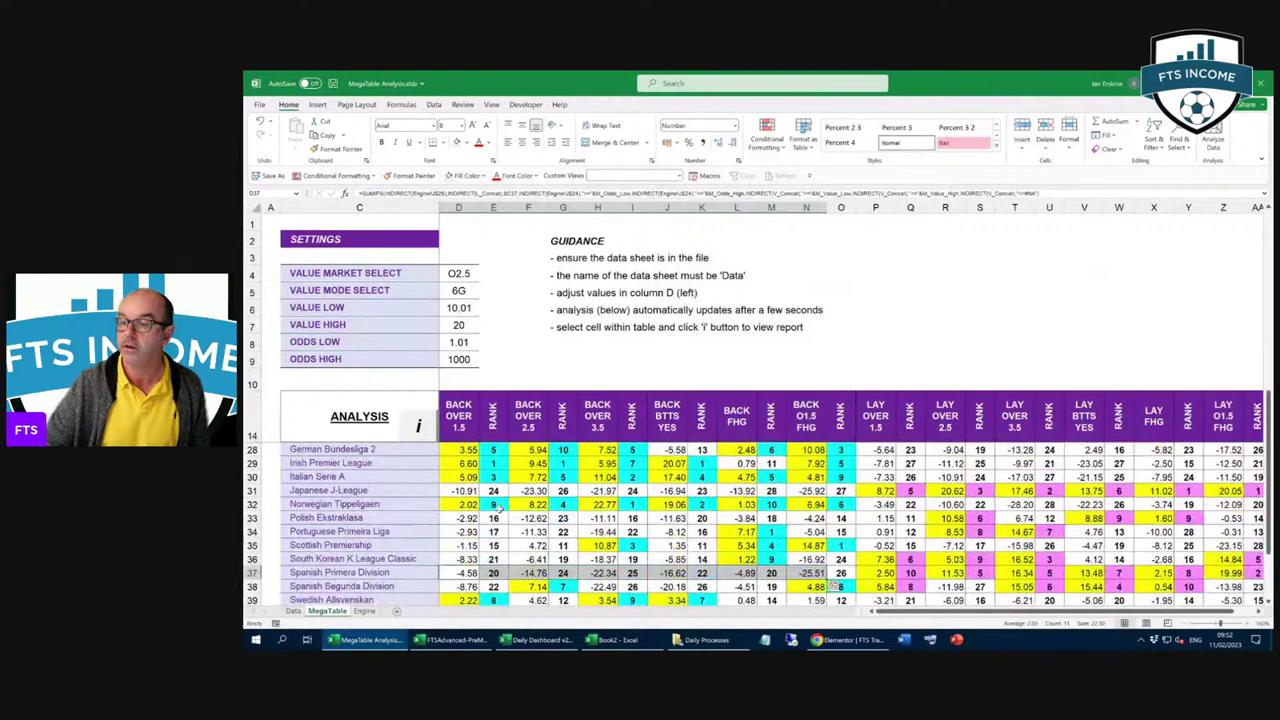
scroll(495, 500, up, 2)
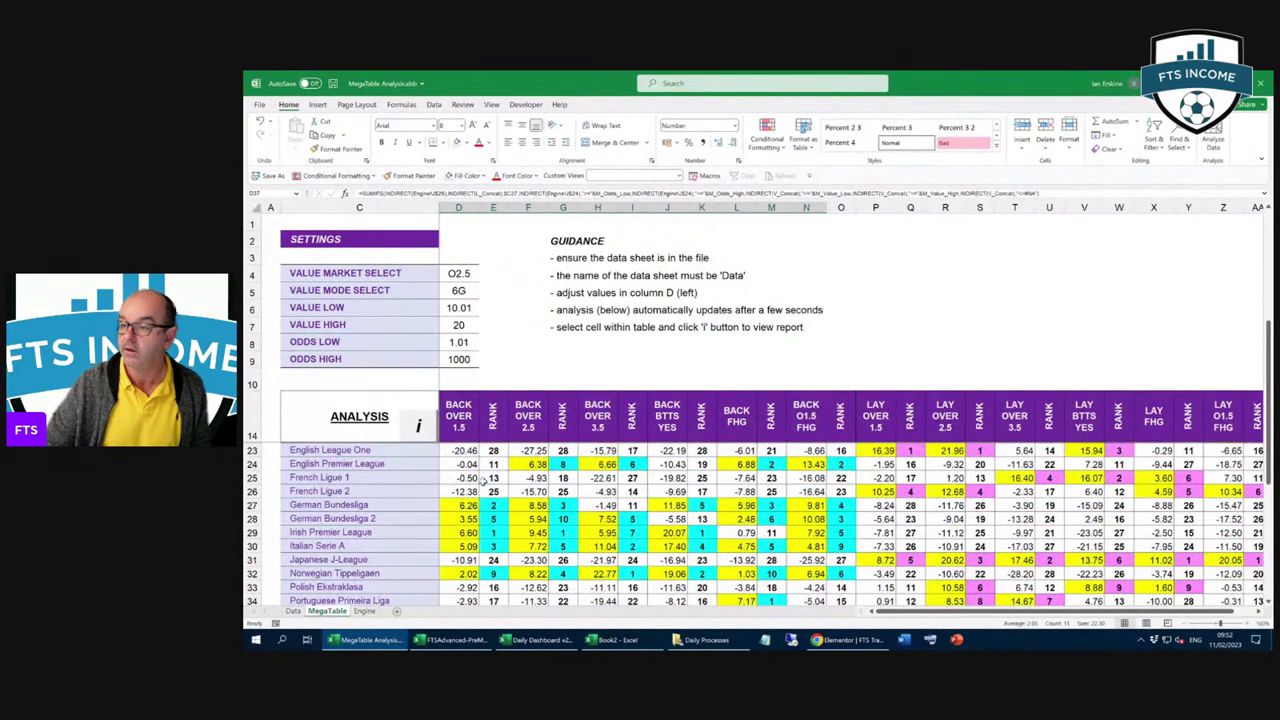
drag(468, 491, 802, 490)
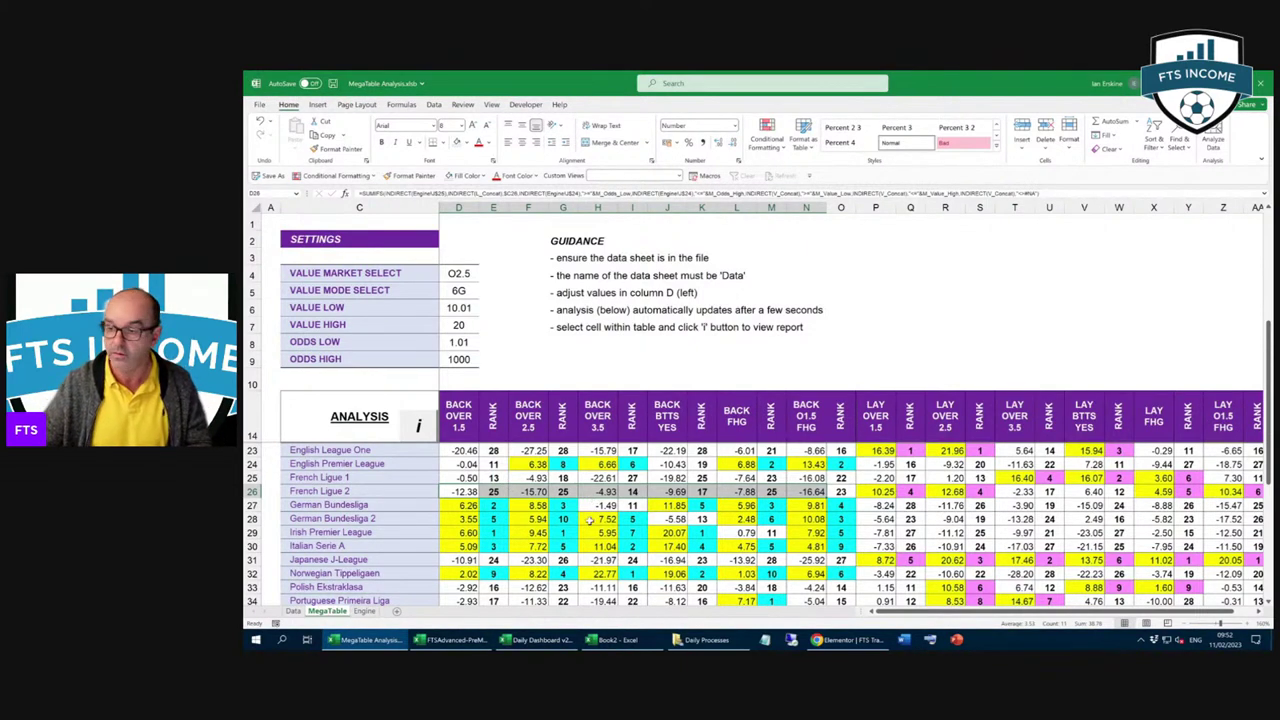
Step: In Book2, add filters to the header row and sort the selections by Time from A to Z
click(609, 641)
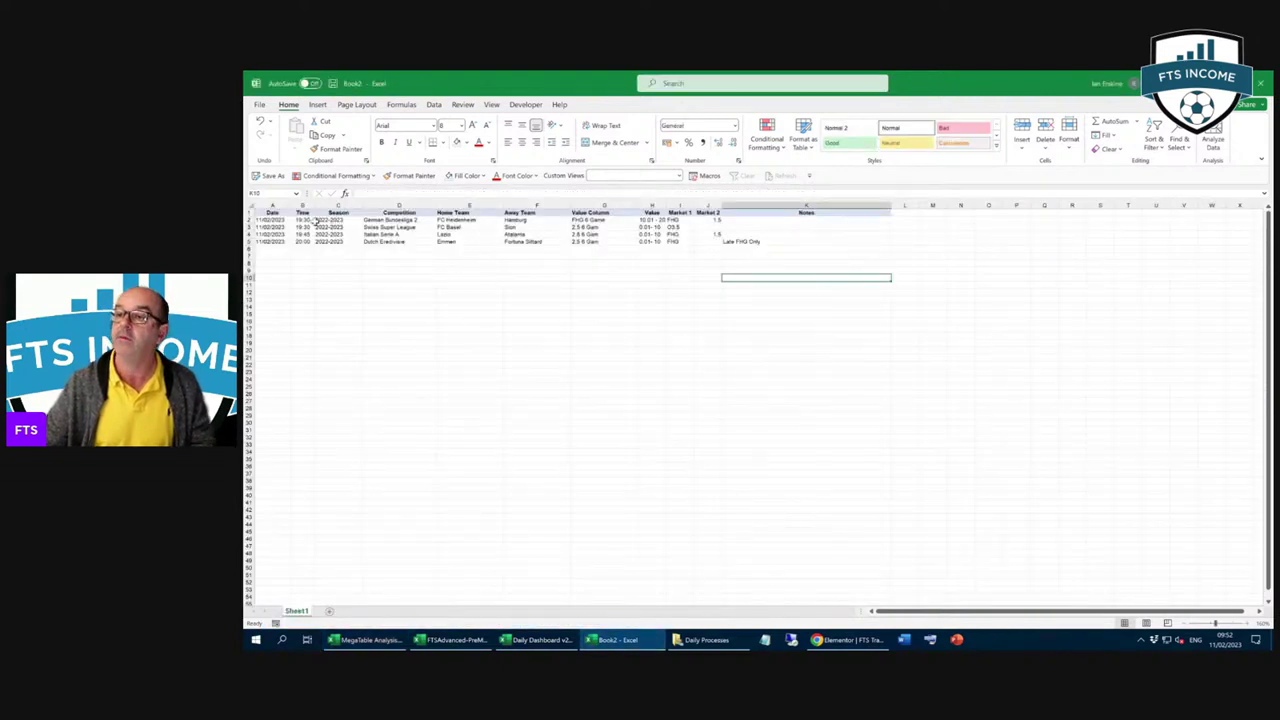
click(249, 212)
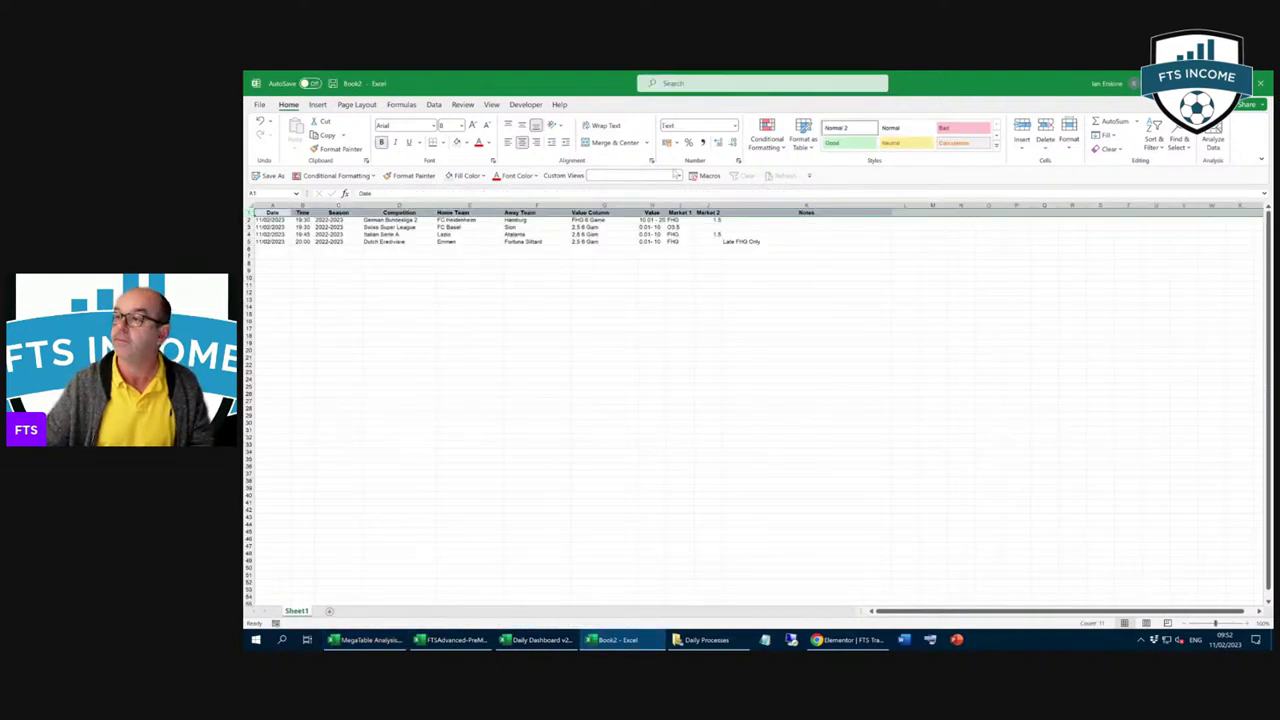
click(1155, 140)
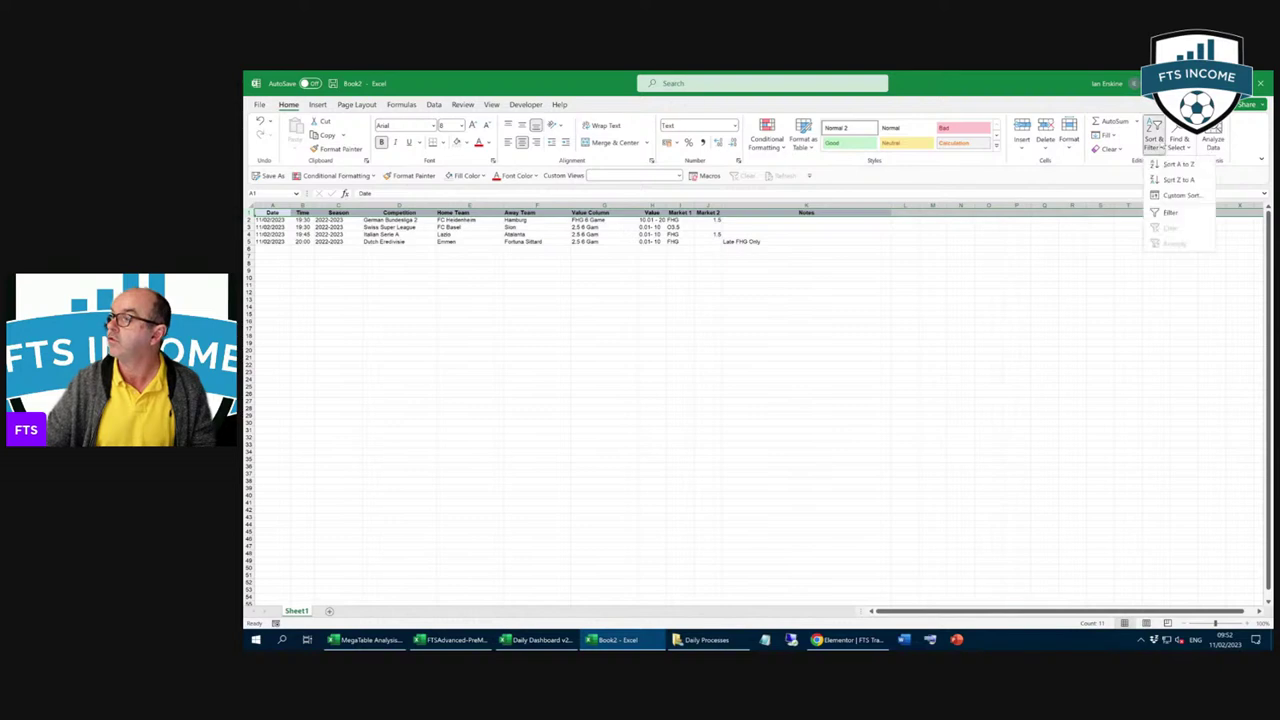
click(1168, 212)
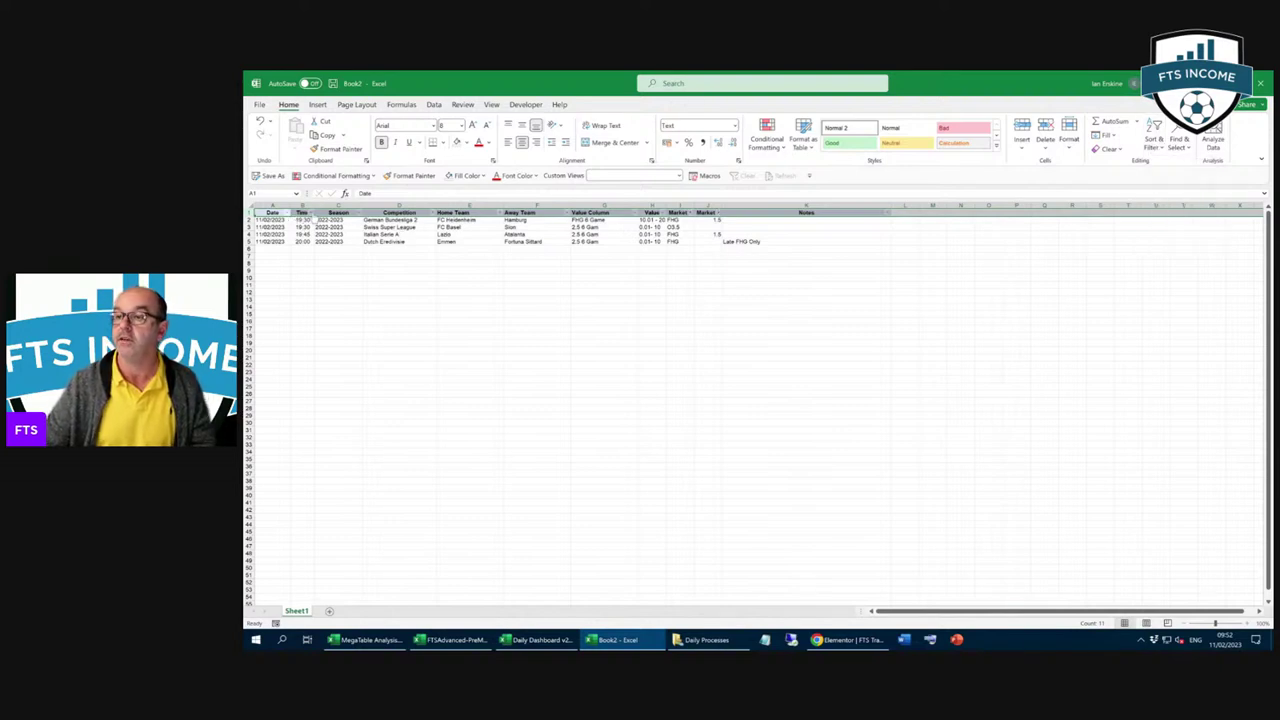
click(316, 212)
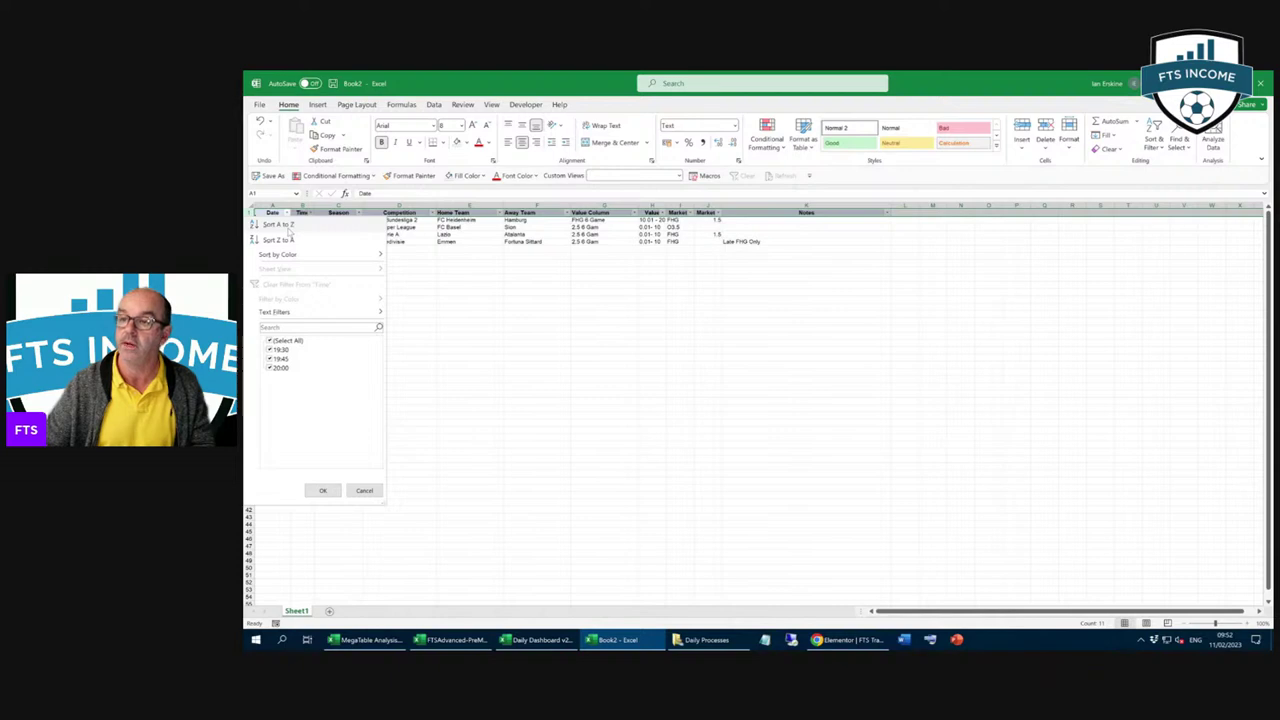
key(Escape)
click(421, 292)
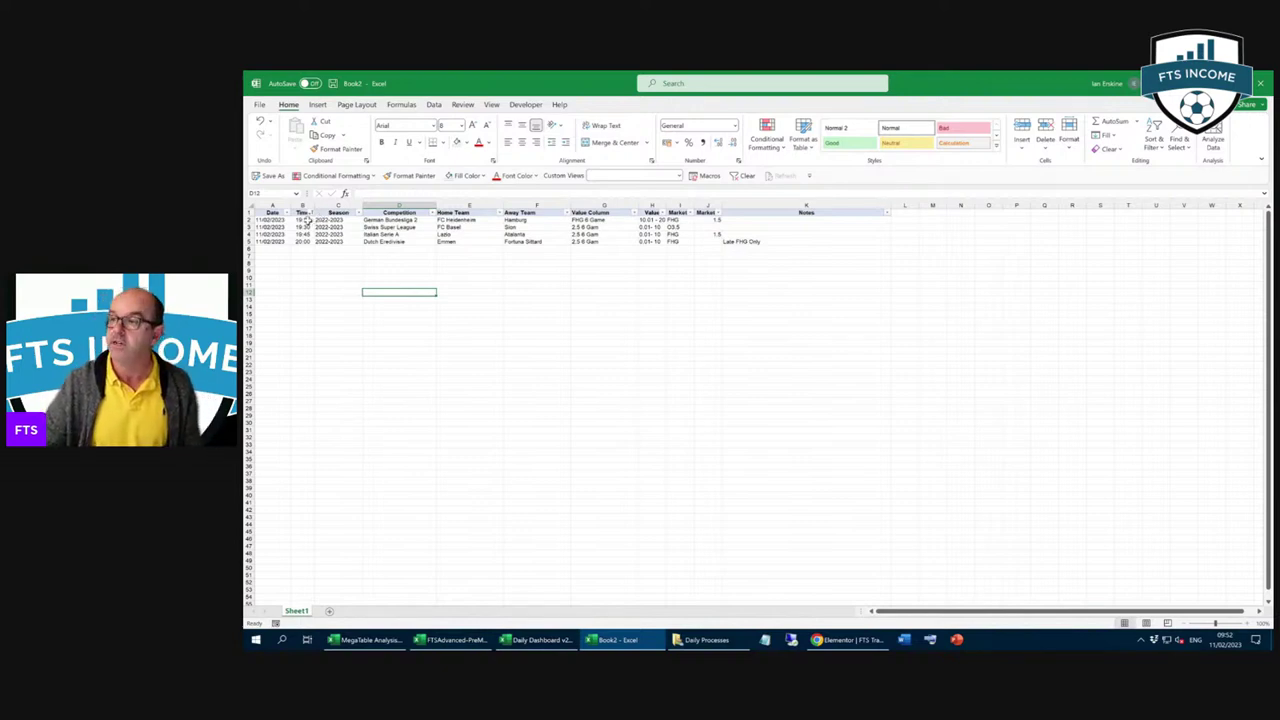
Step: Review the Market 1 and Market 2 selections recorded for the listed matches
click(679, 219)
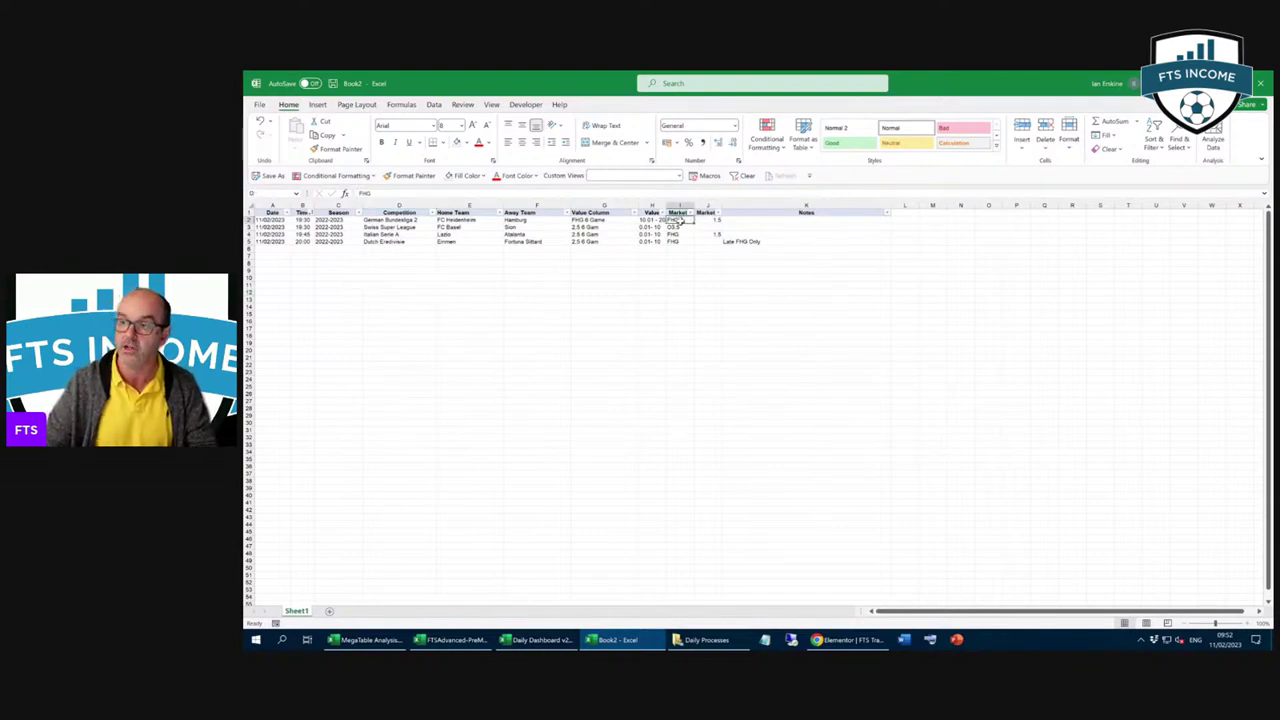
click(709, 222)
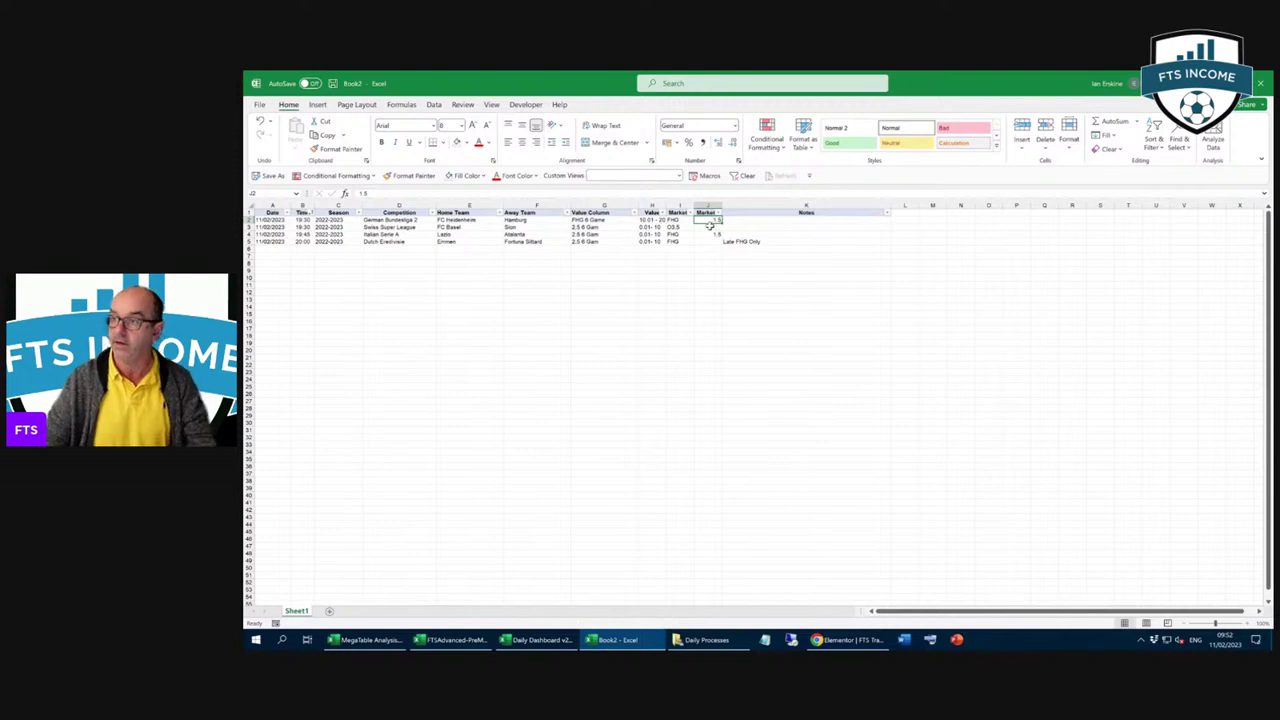
click(677, 227)
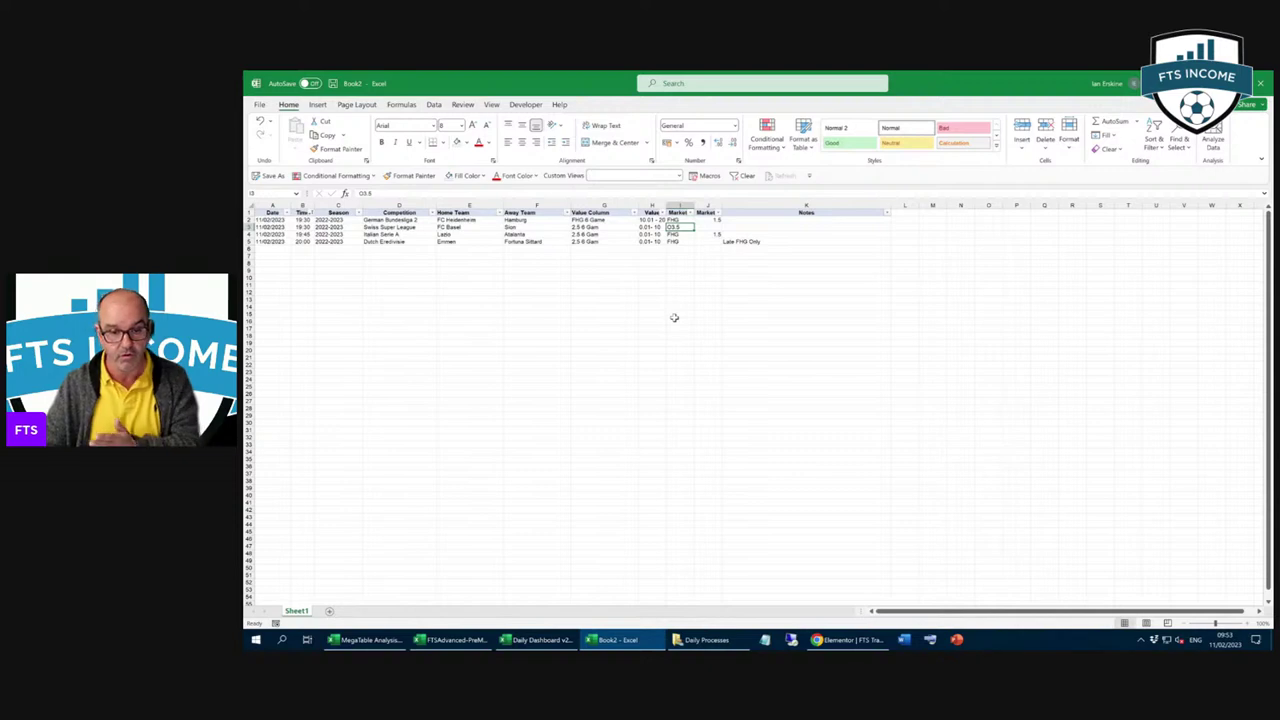
click(677, 242)
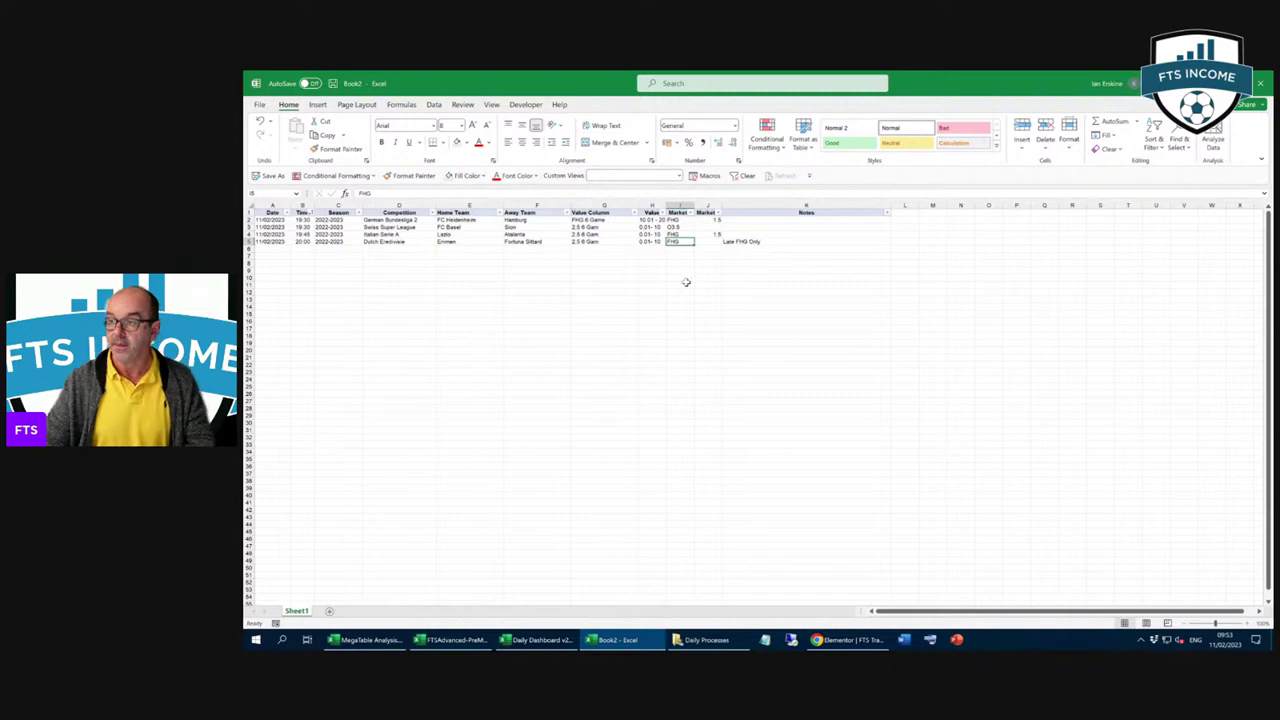
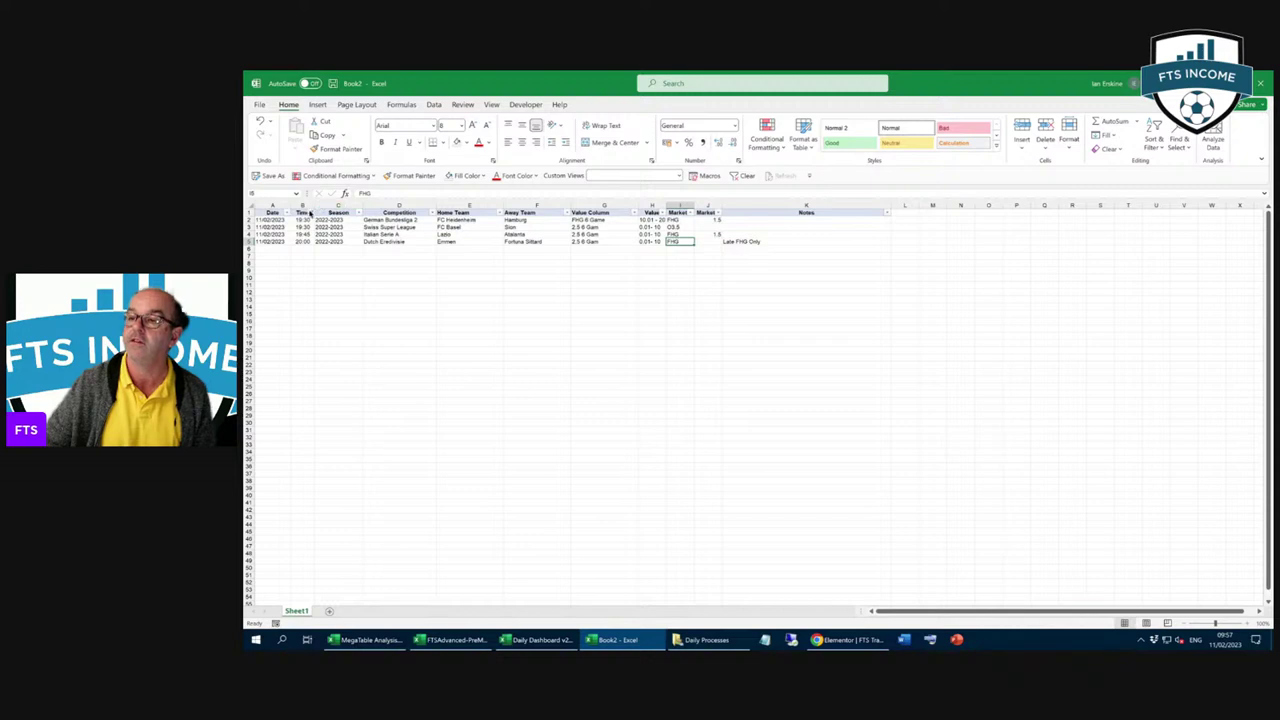
Step: Sort the selections by Time from Z to A
click(312, 213)
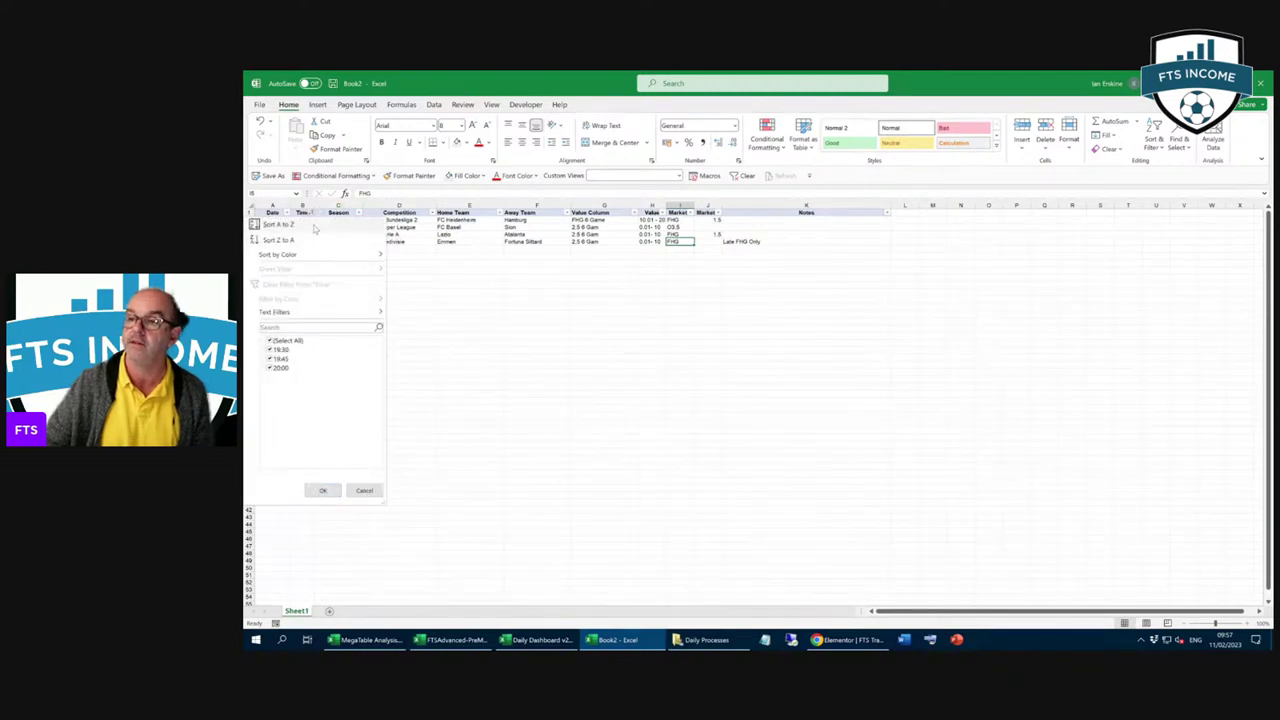
key(Escape)
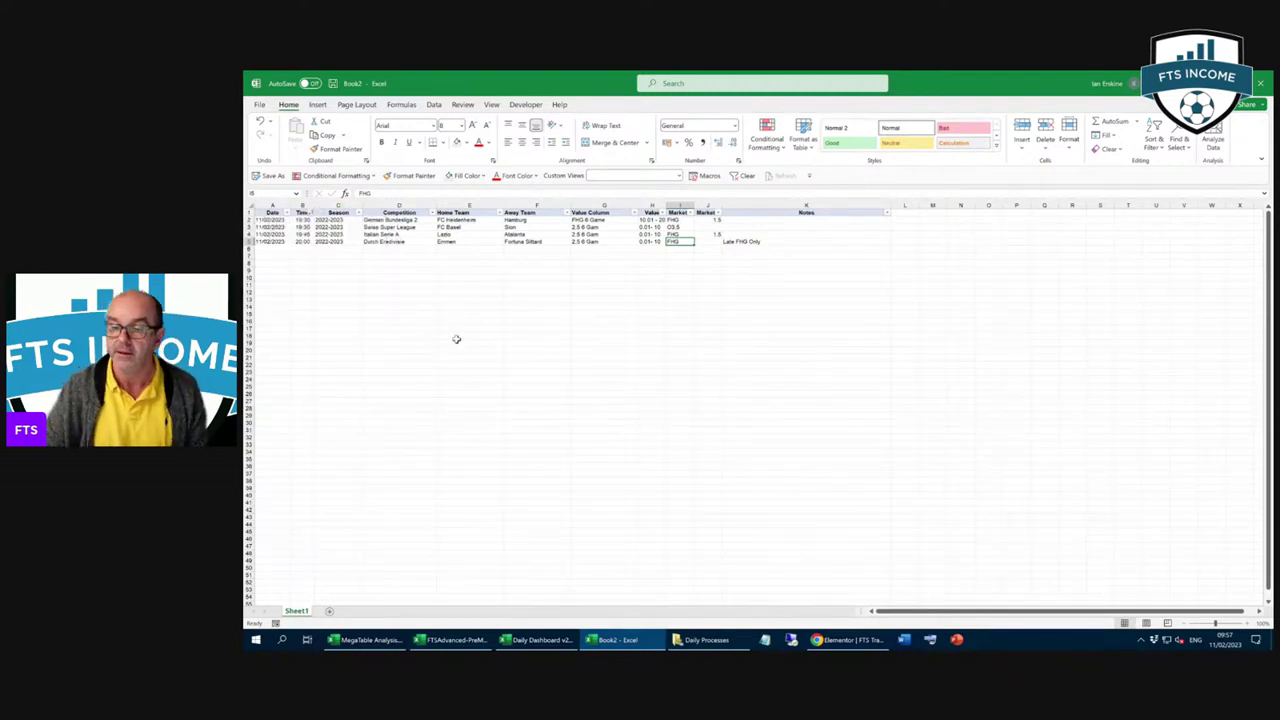
click(311, 214)
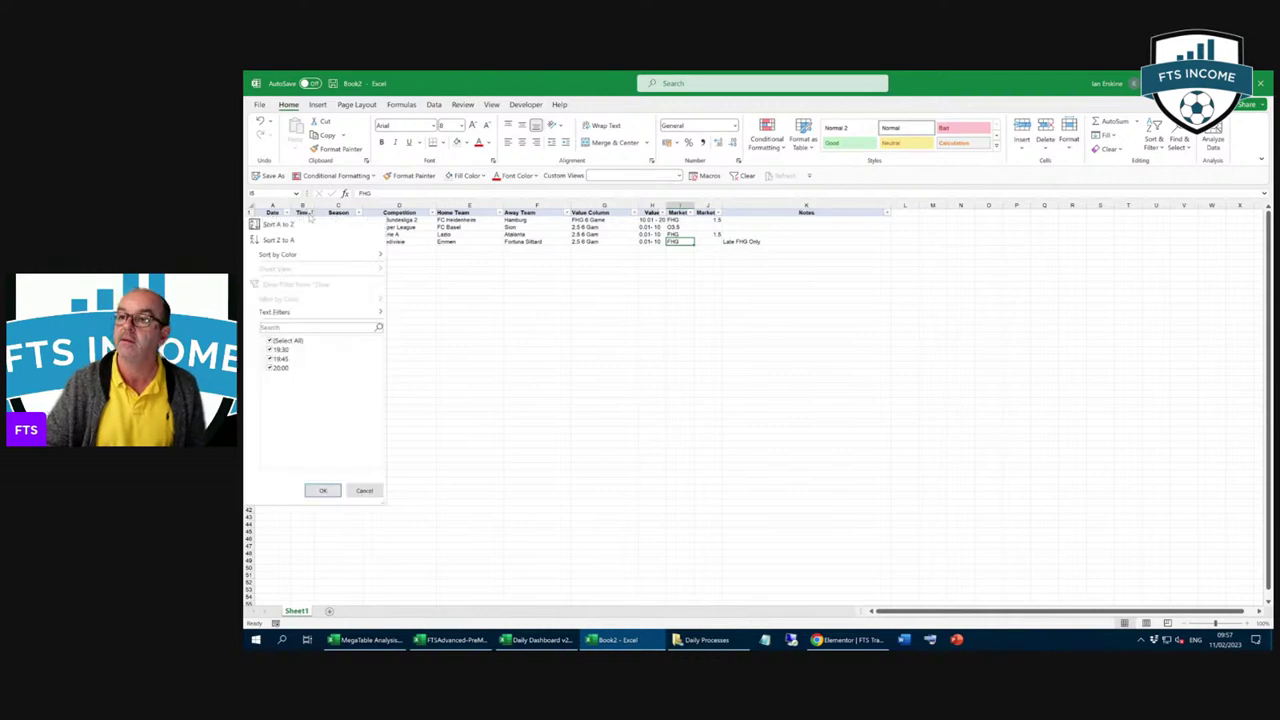
key(Escape)
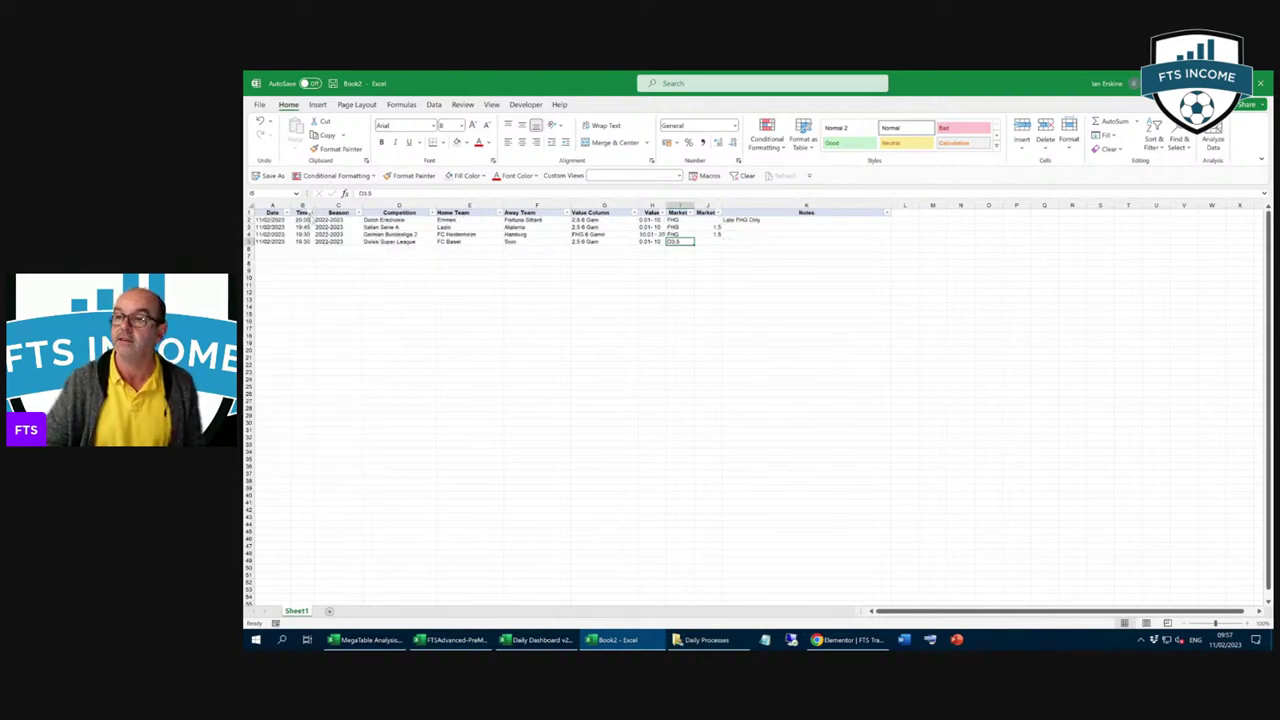
click(311, 214)
click(340, 240)
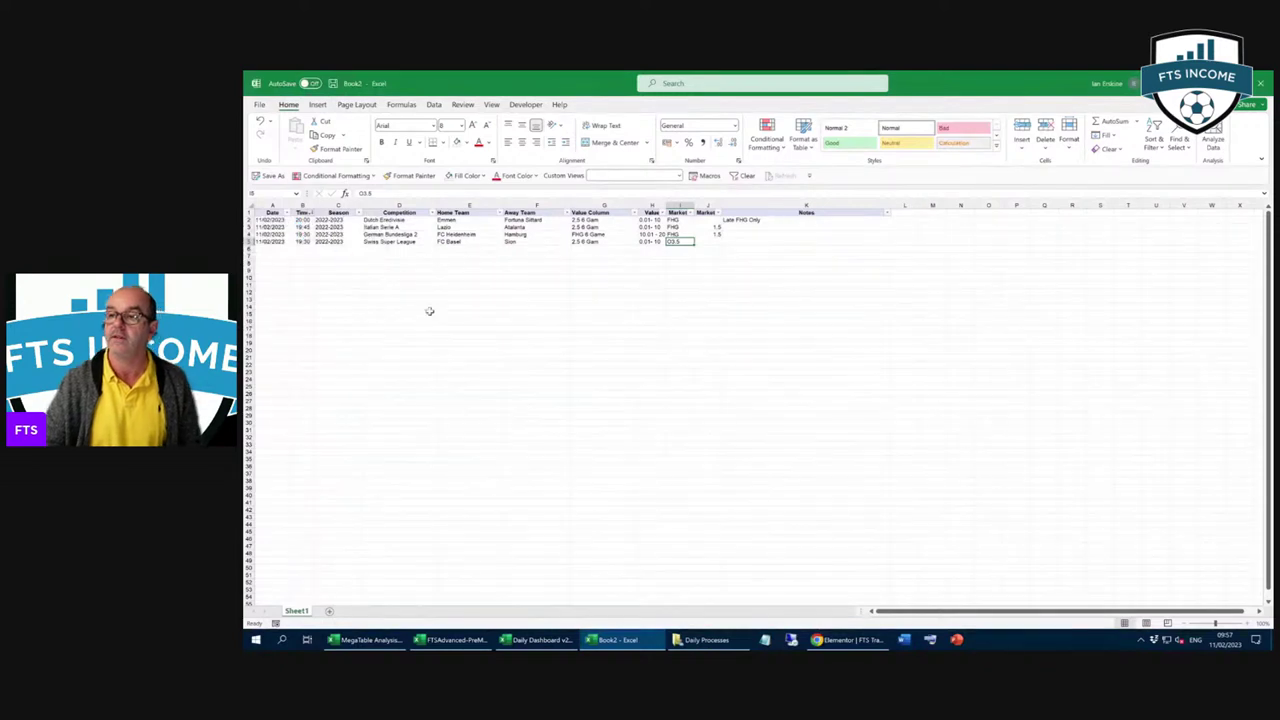
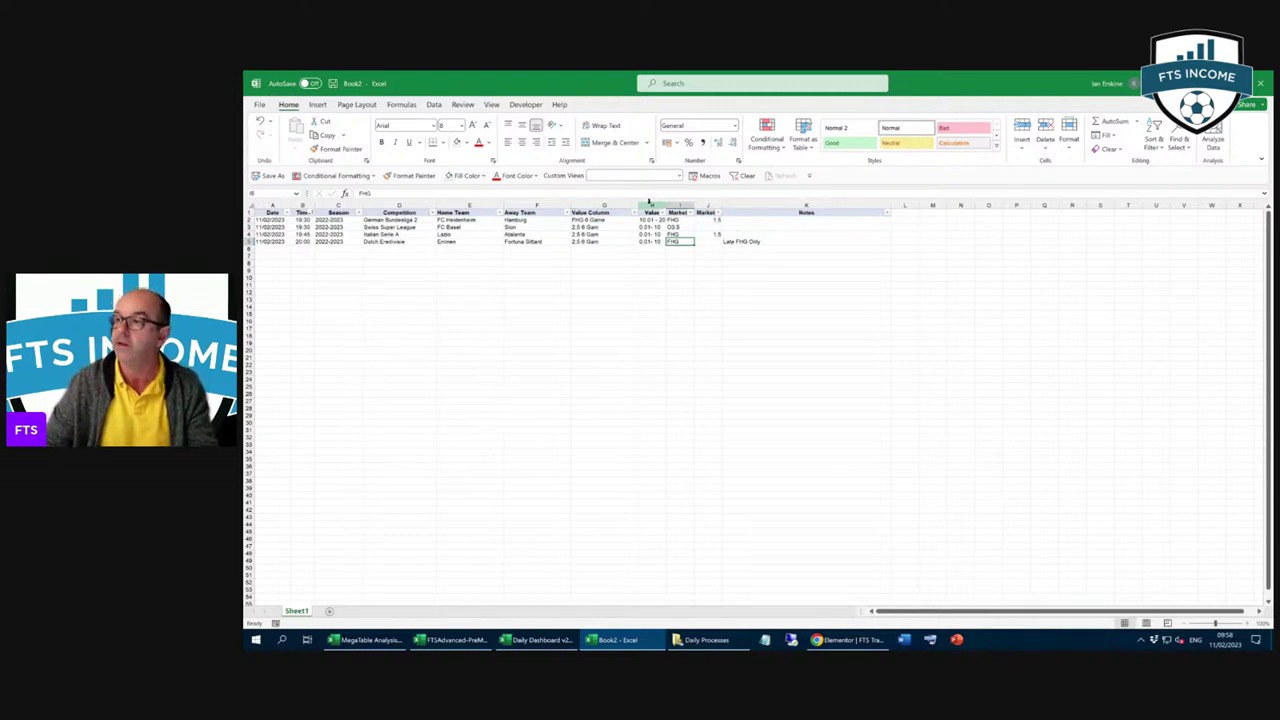
Step: Hide the Value column H and try to unhide it from the Market 1 column beside it
right_click(650, 204)
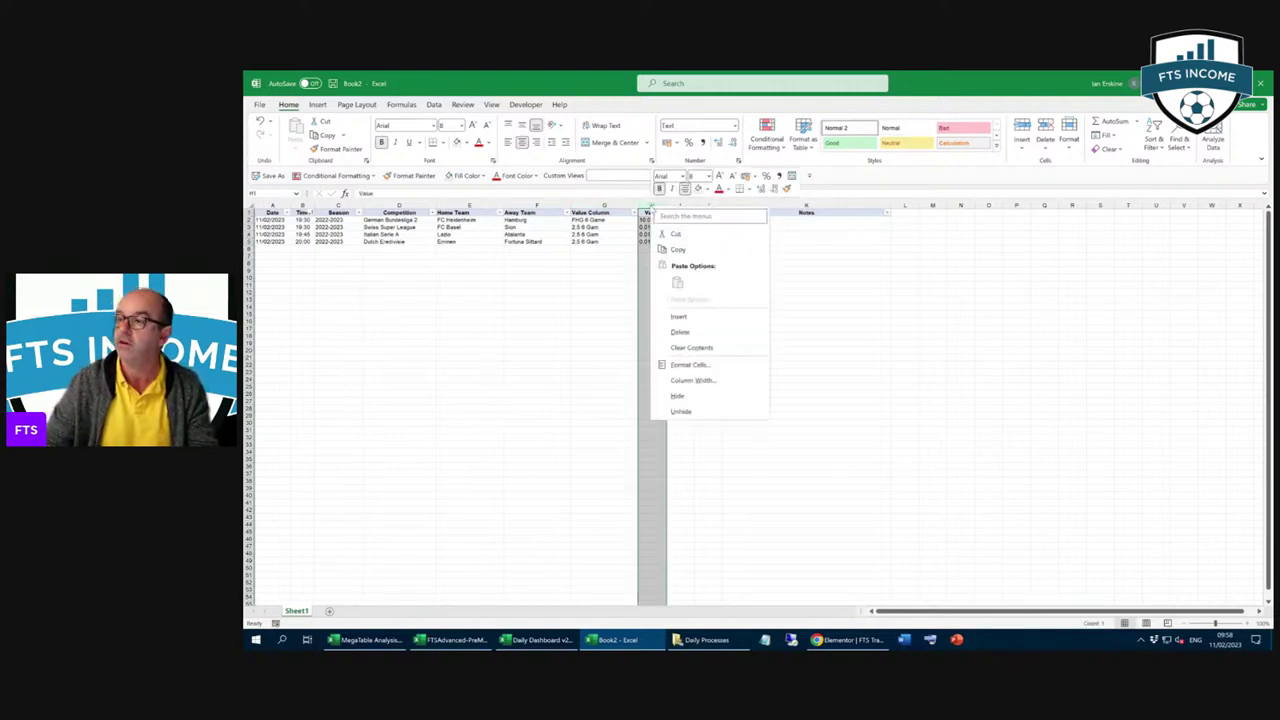
click(700, 396)
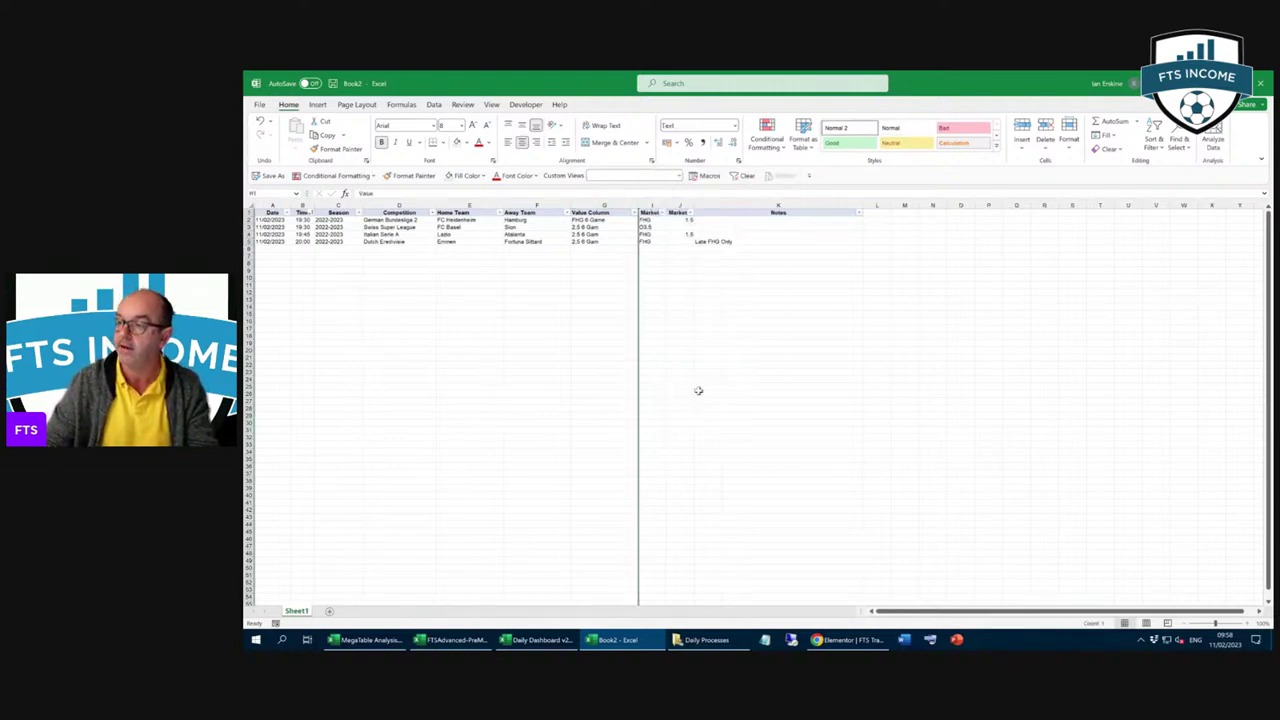
right_click(659, 203)
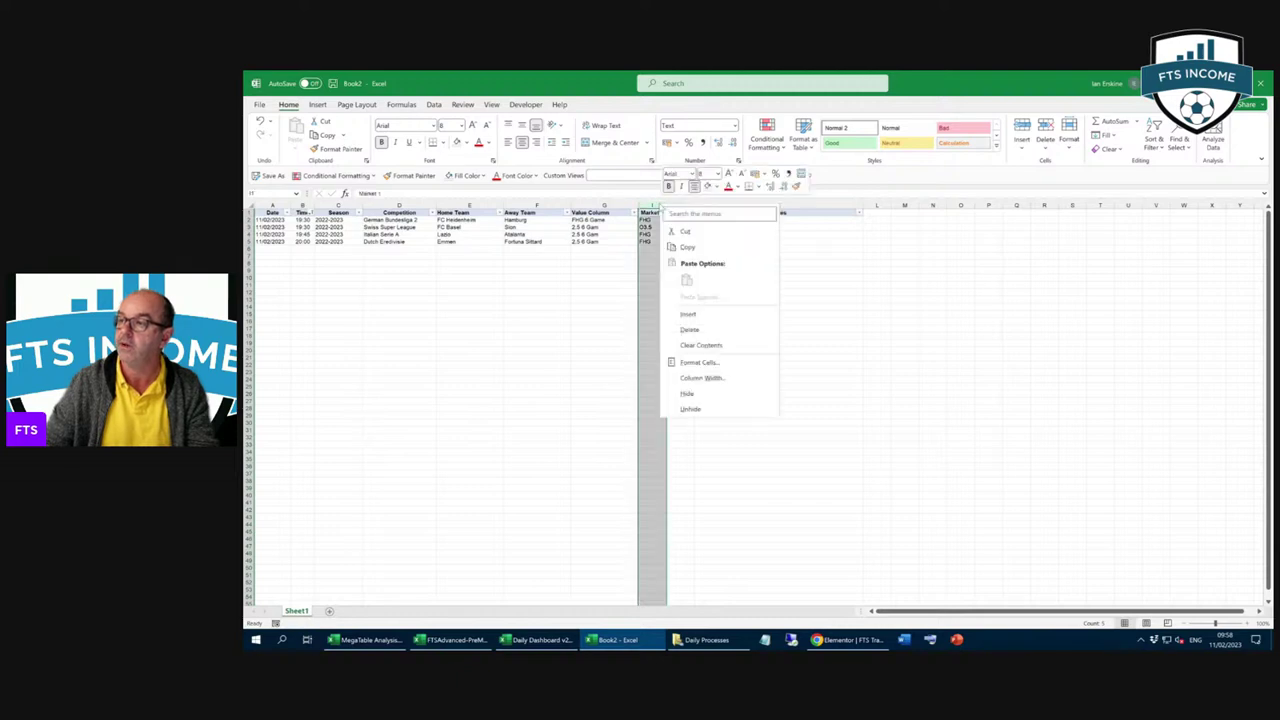
click(694, 415)
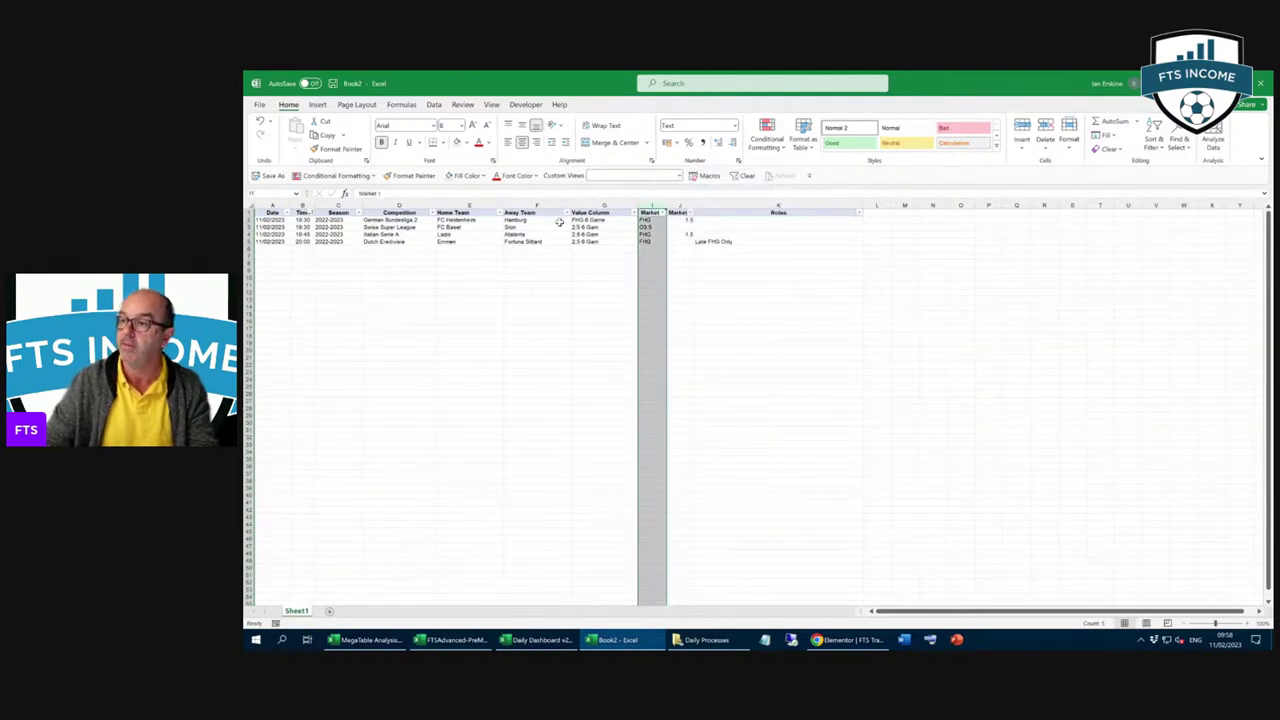
click(604, 220)
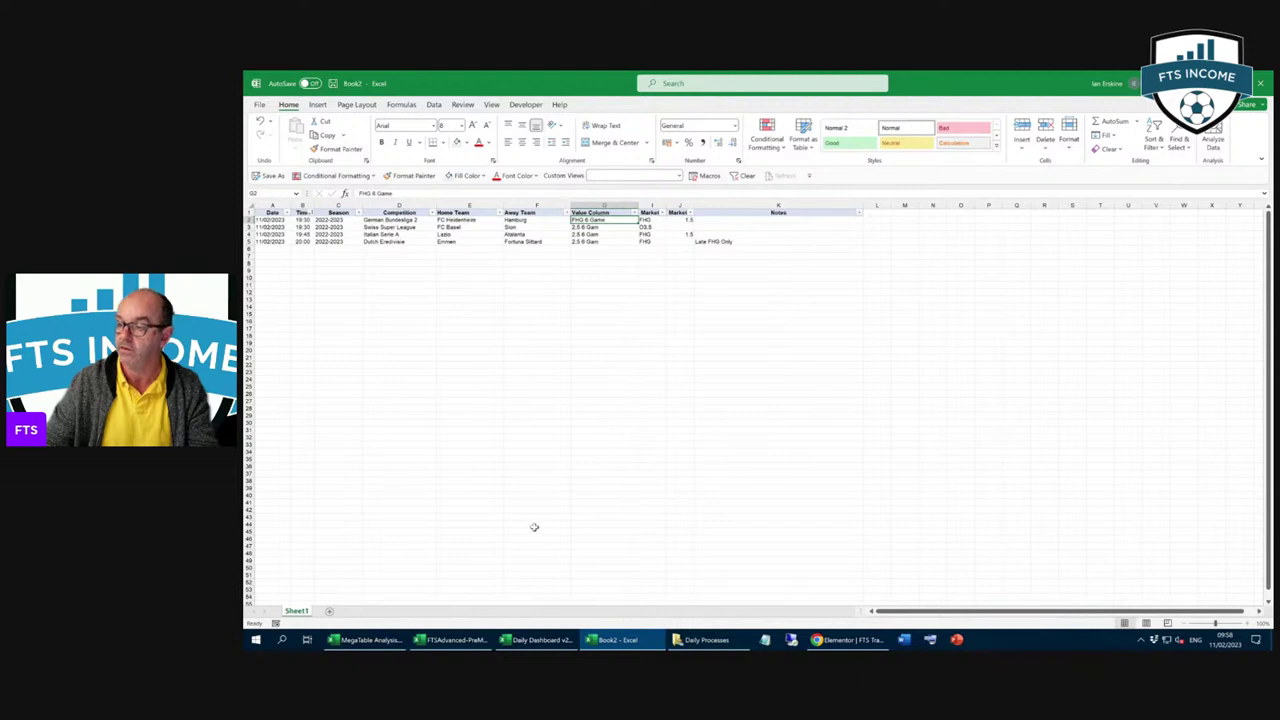
Step: Switch to FTSAdvanced-PreMatch and unfreeze the panes that lock the Match Details columns and header rows
click(477, 643)
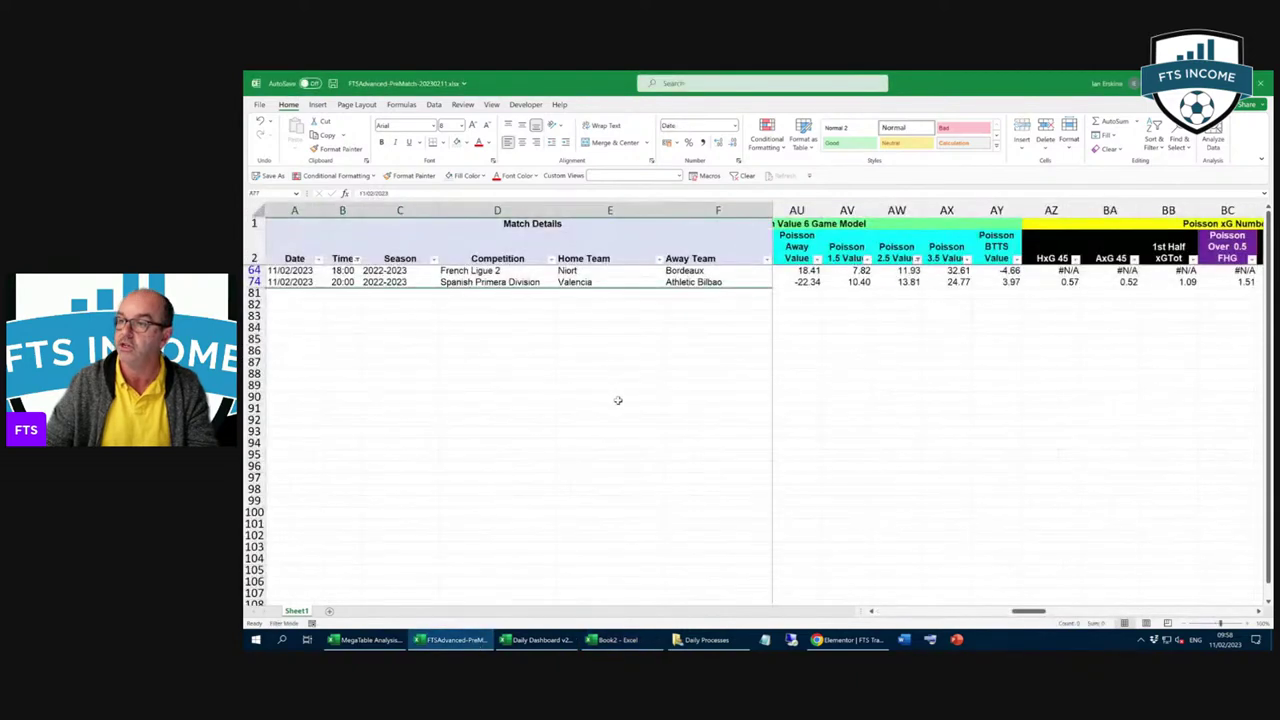
click(817, 363)
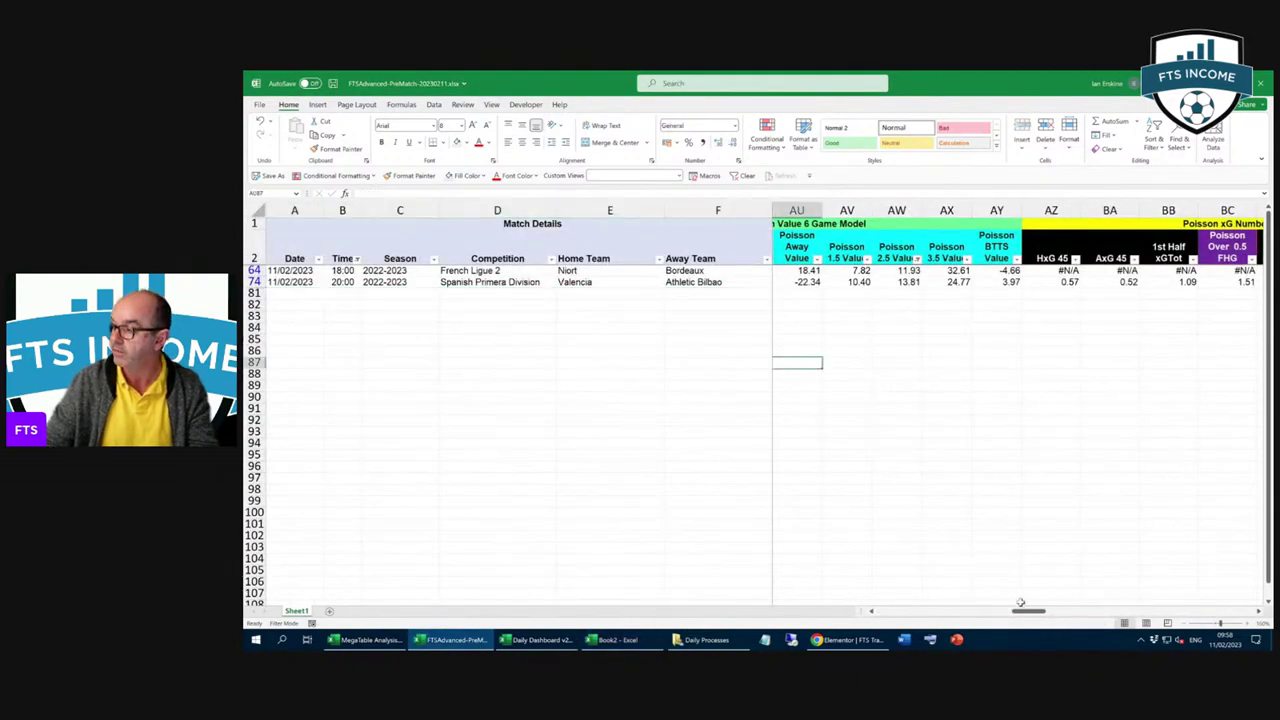
drag(1025, 611, 893, 611)
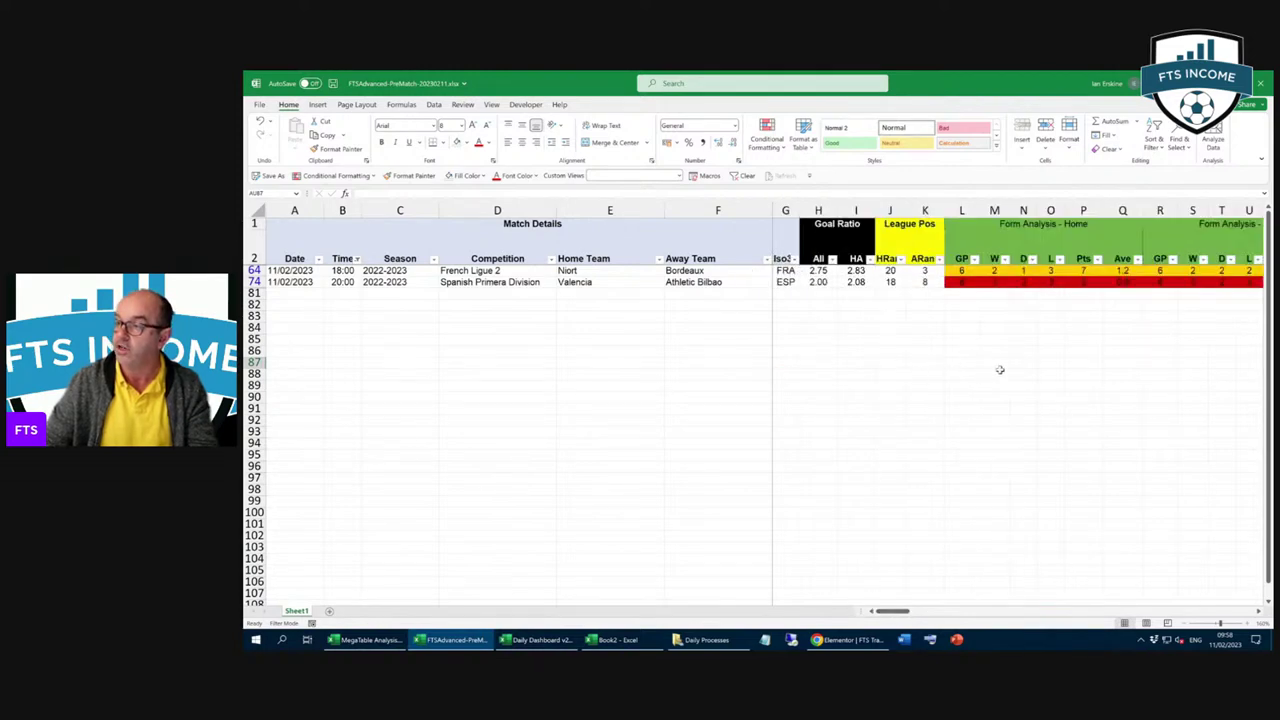
click(786, 271)
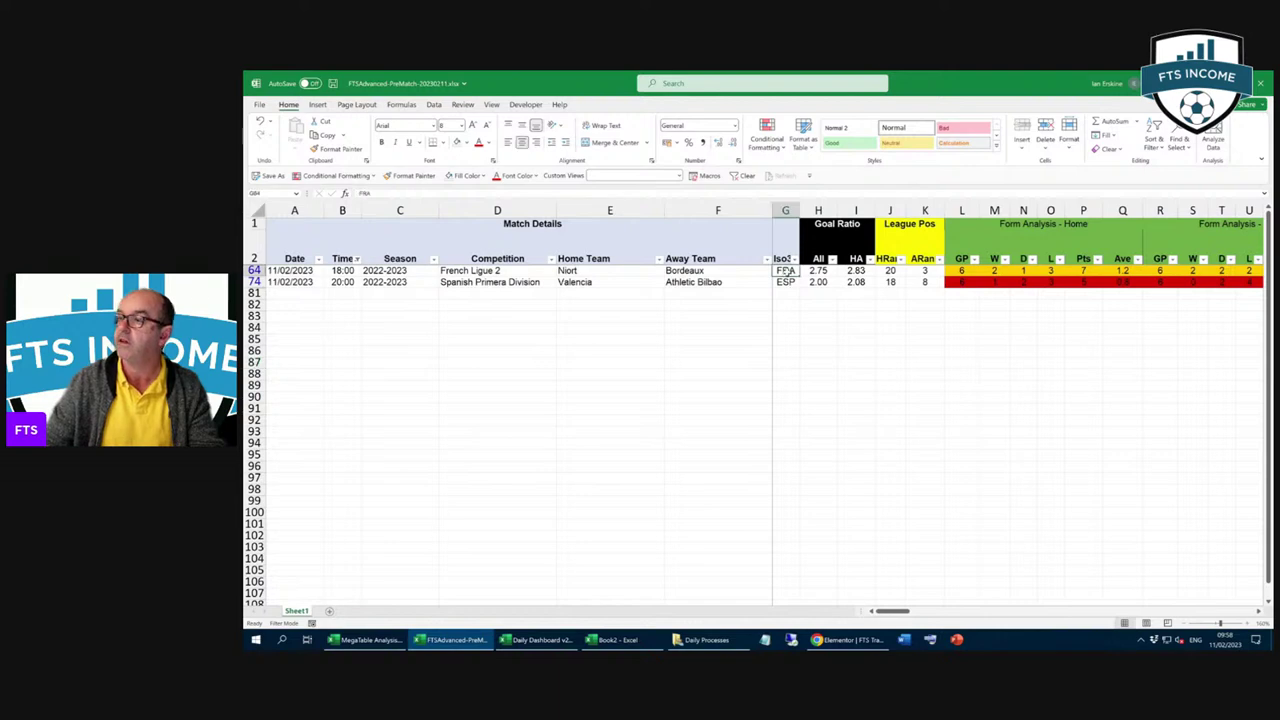
click(491, 105)
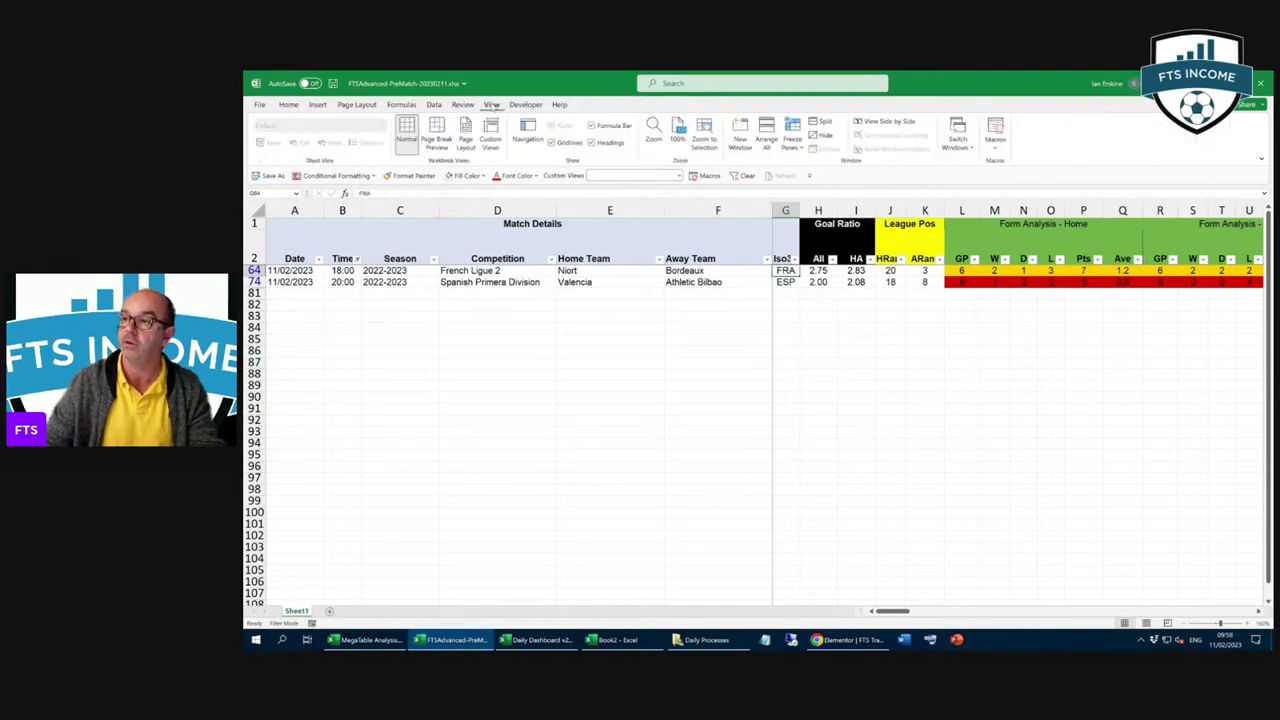
click(792, 142)
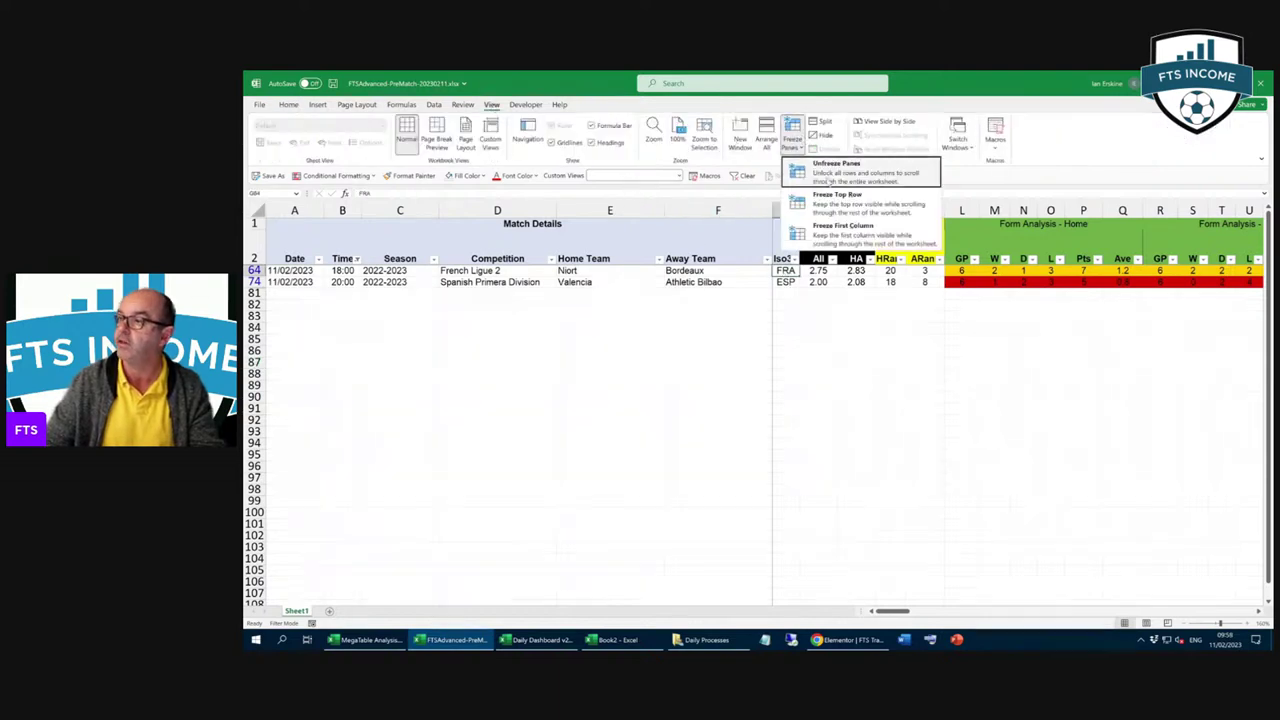
click(833, 188)
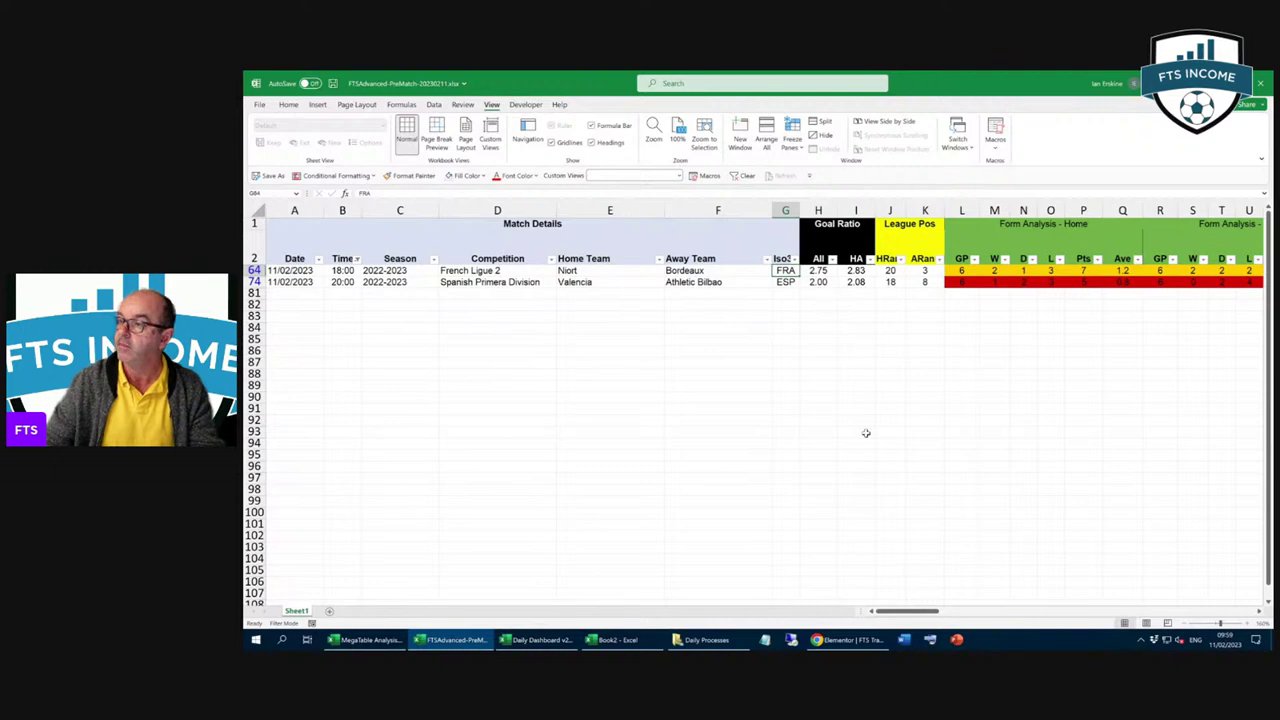
mouse_move(918, 612)
mouse_down()
mouse_move(996, 612)
mouse_move(900, 614)
mouse_up()
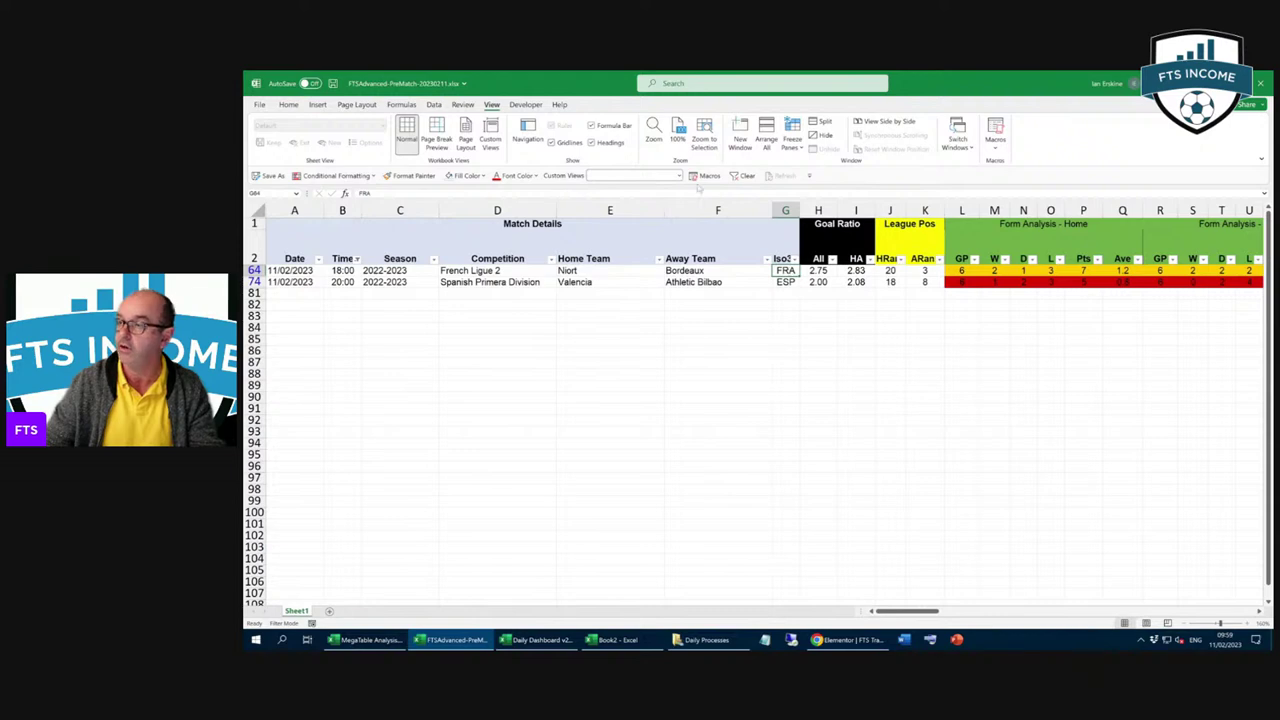
Step: Freeze the panes at the selected Iso column cell so columns A to F and the header rows stay locked
click(791, 140)
click(830, 170)
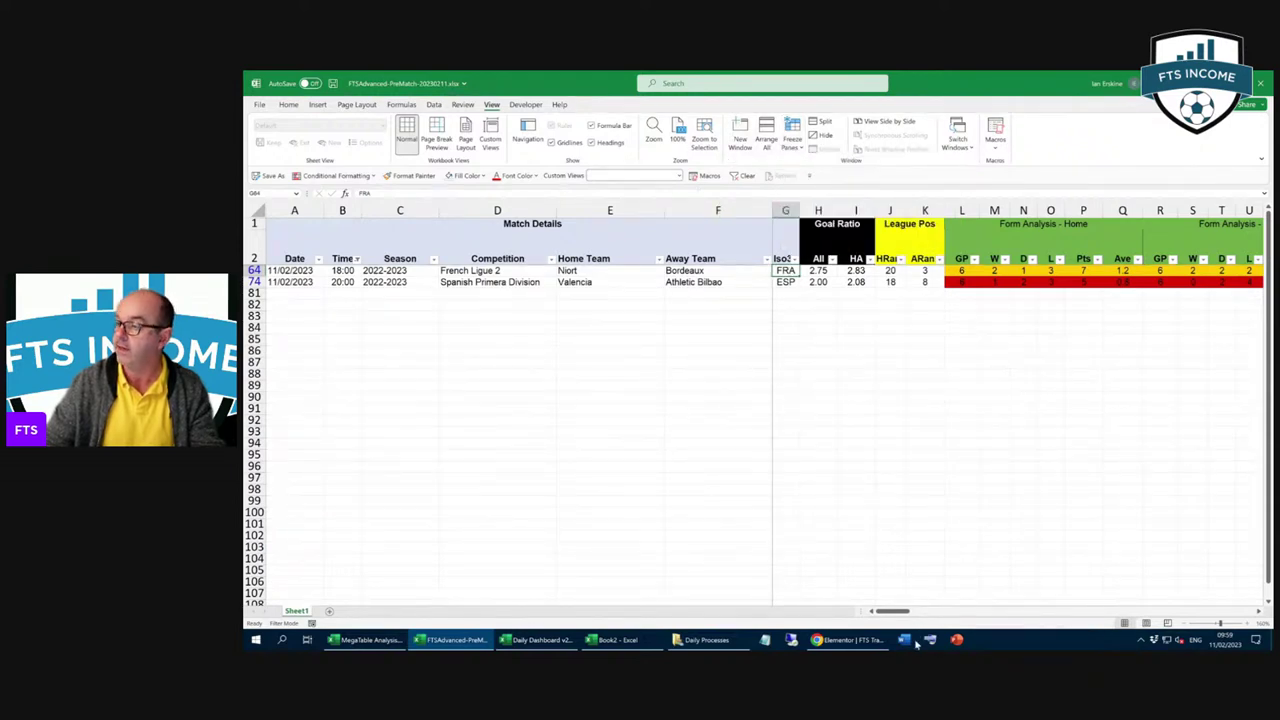
drag(892, 613, 914, 613)
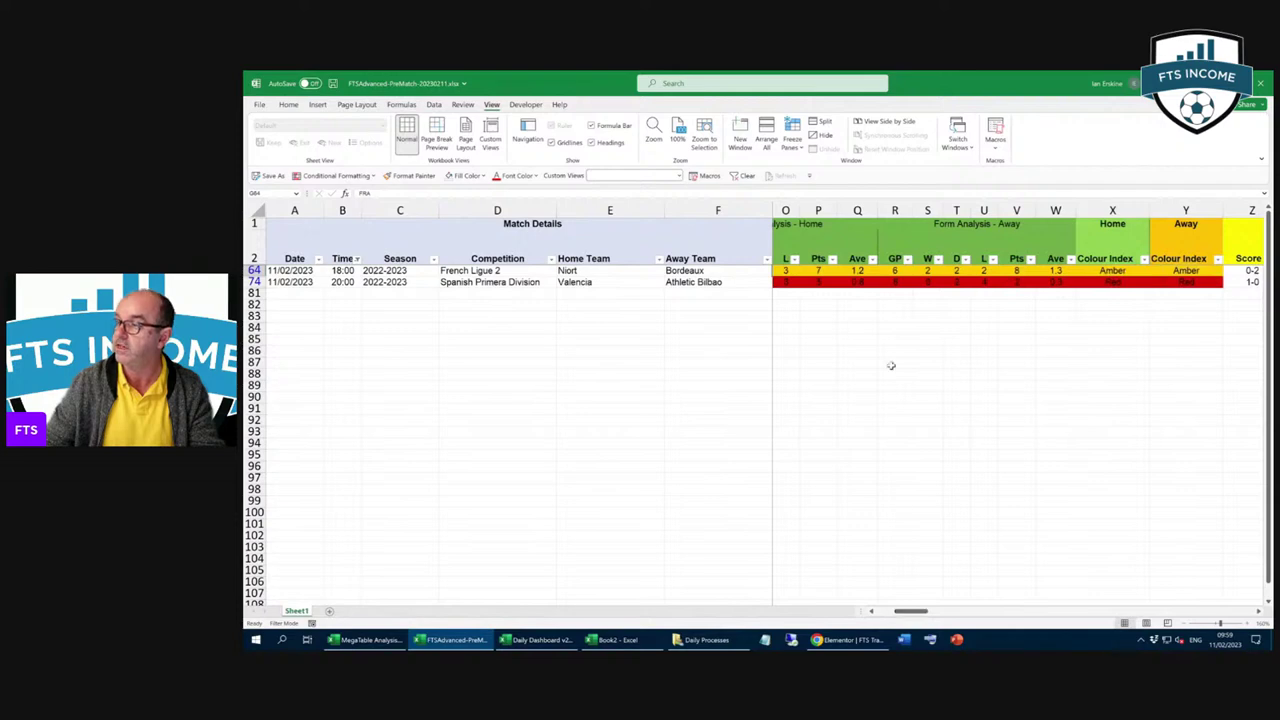
Step: Hide columns O through Y, covering the remaining form analysis and Colour Index columns
drag(787, 210, 1186, 210)
right_click(1186, 212)
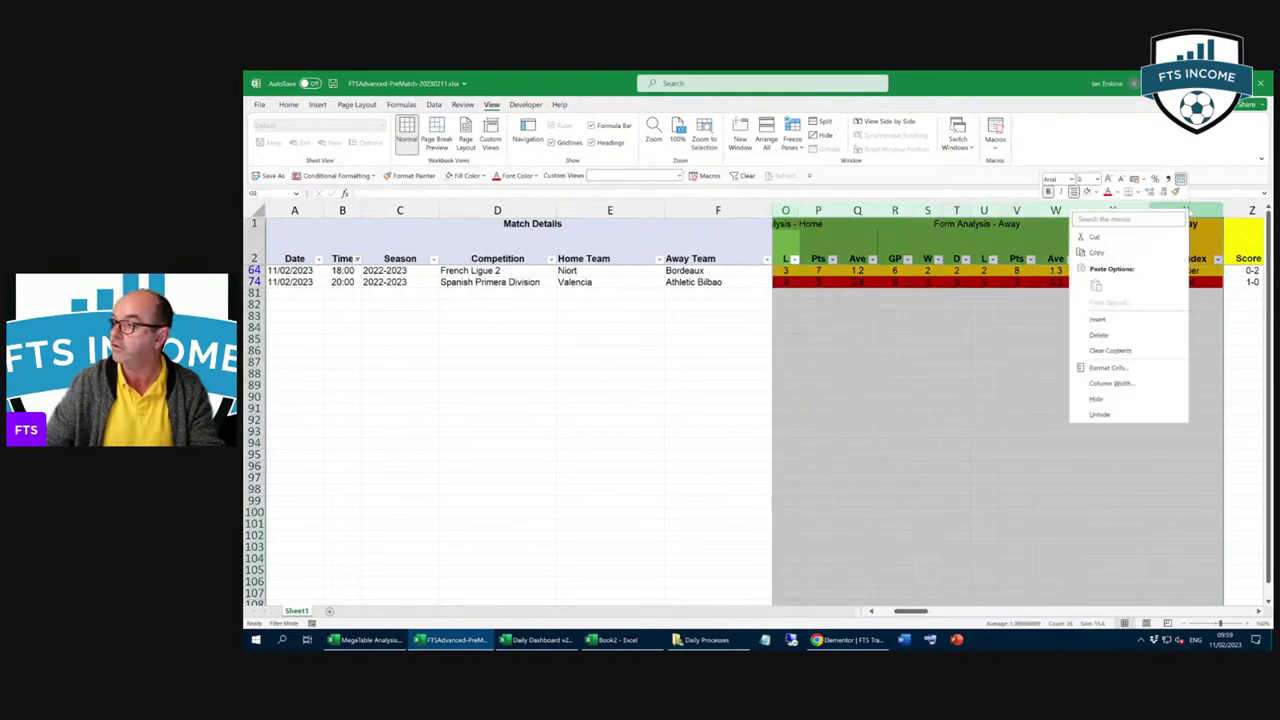
click(1096, 401)
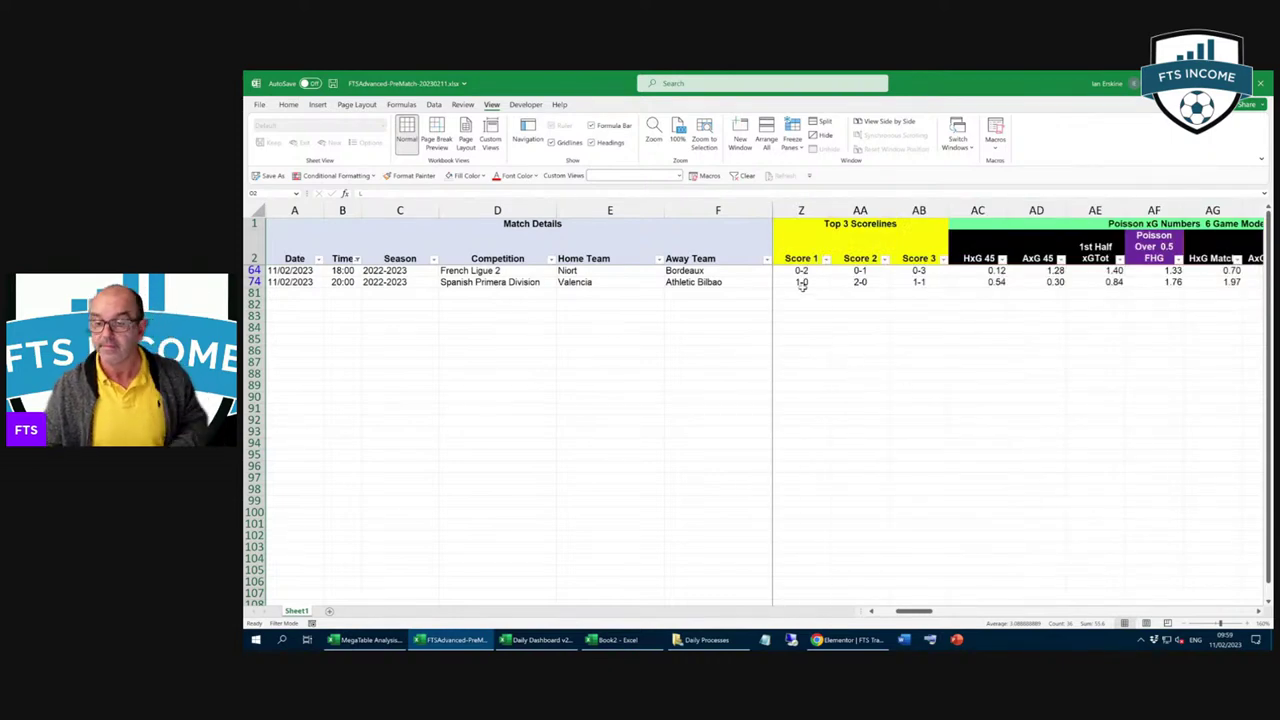
drag(785, 208, 818, 210)
right_click(818, 212)
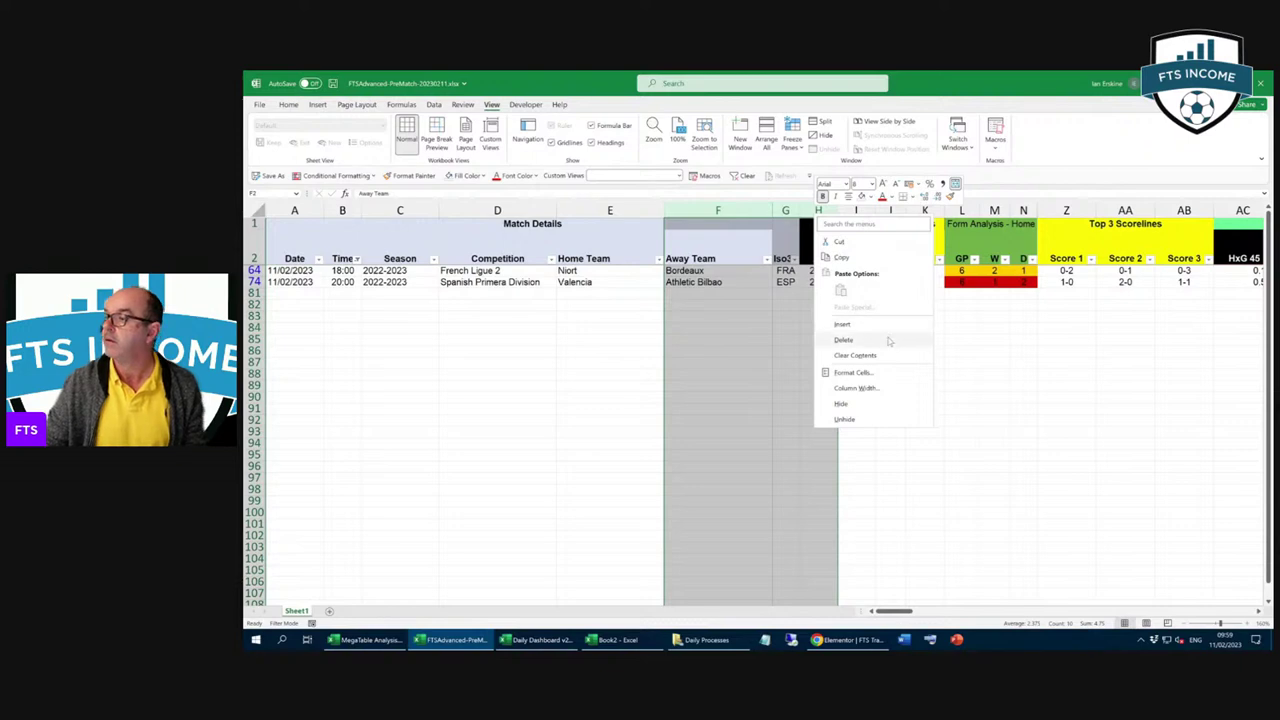
click(929, 420)
click(929, 420)
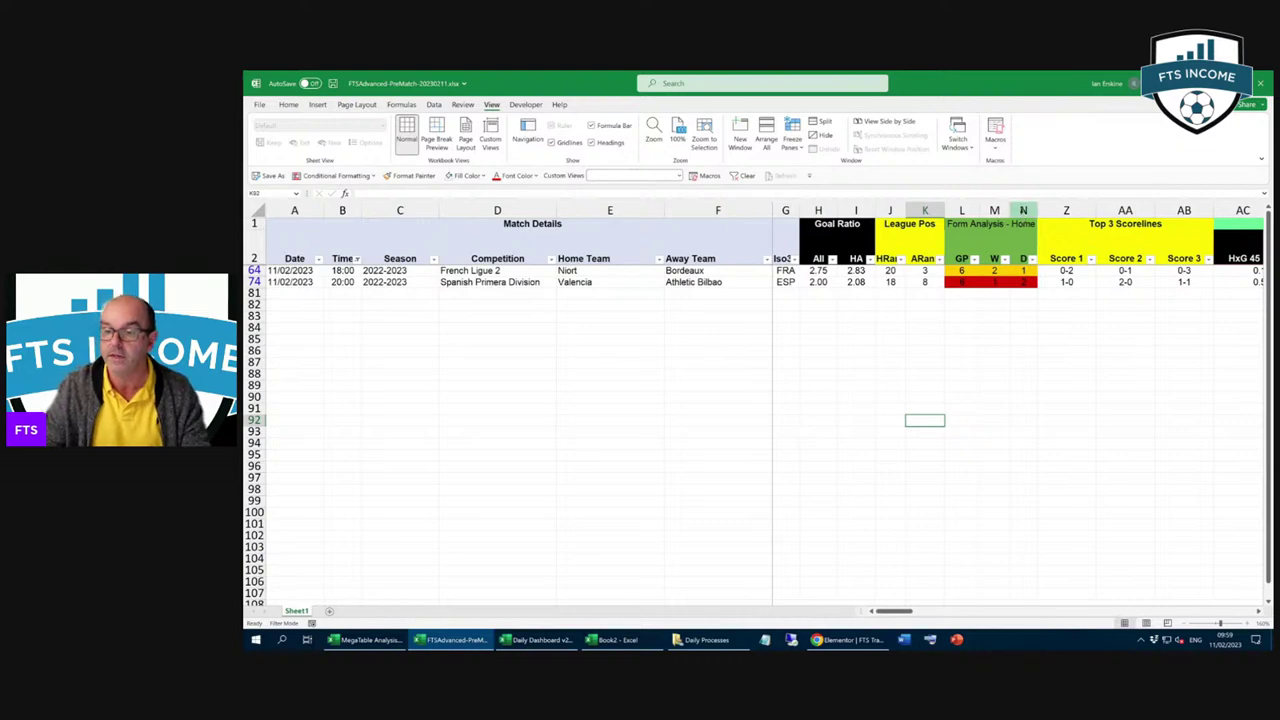
Step: Unhide the hidden columns between N and Z
drag(1023, 210, 1066, 210)
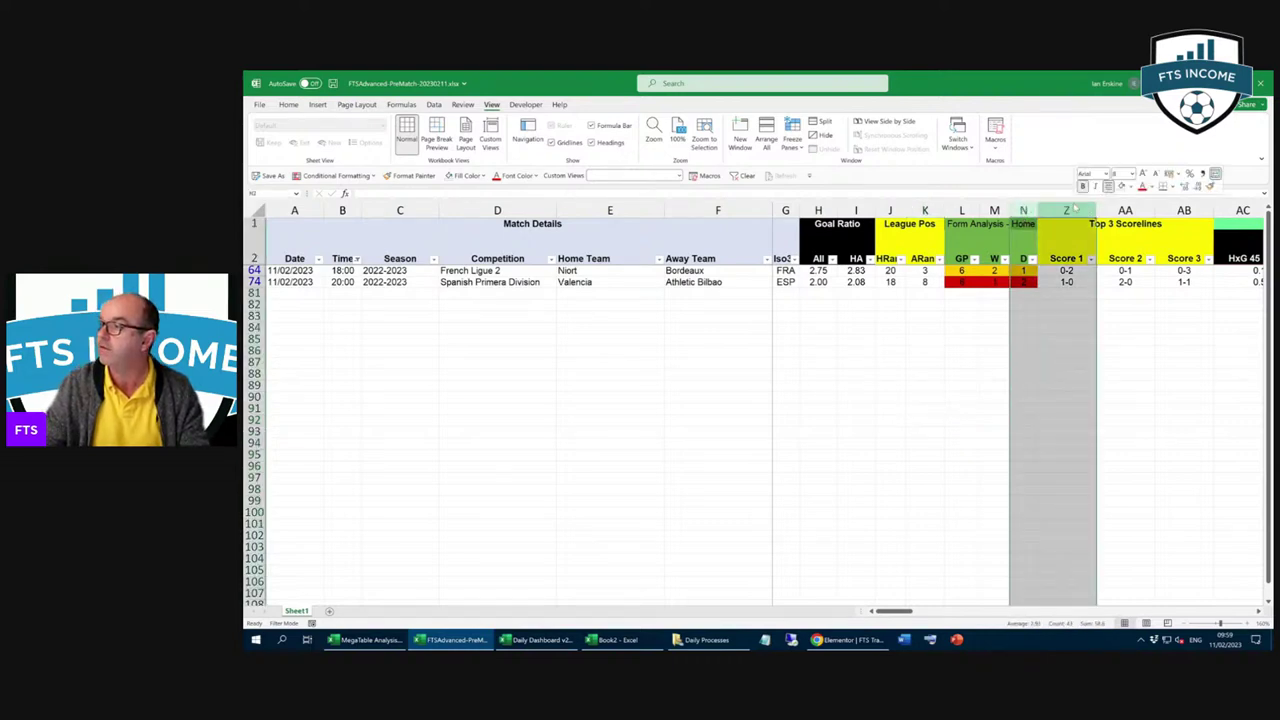
right_click(1075, 210)
click(1104, 408)
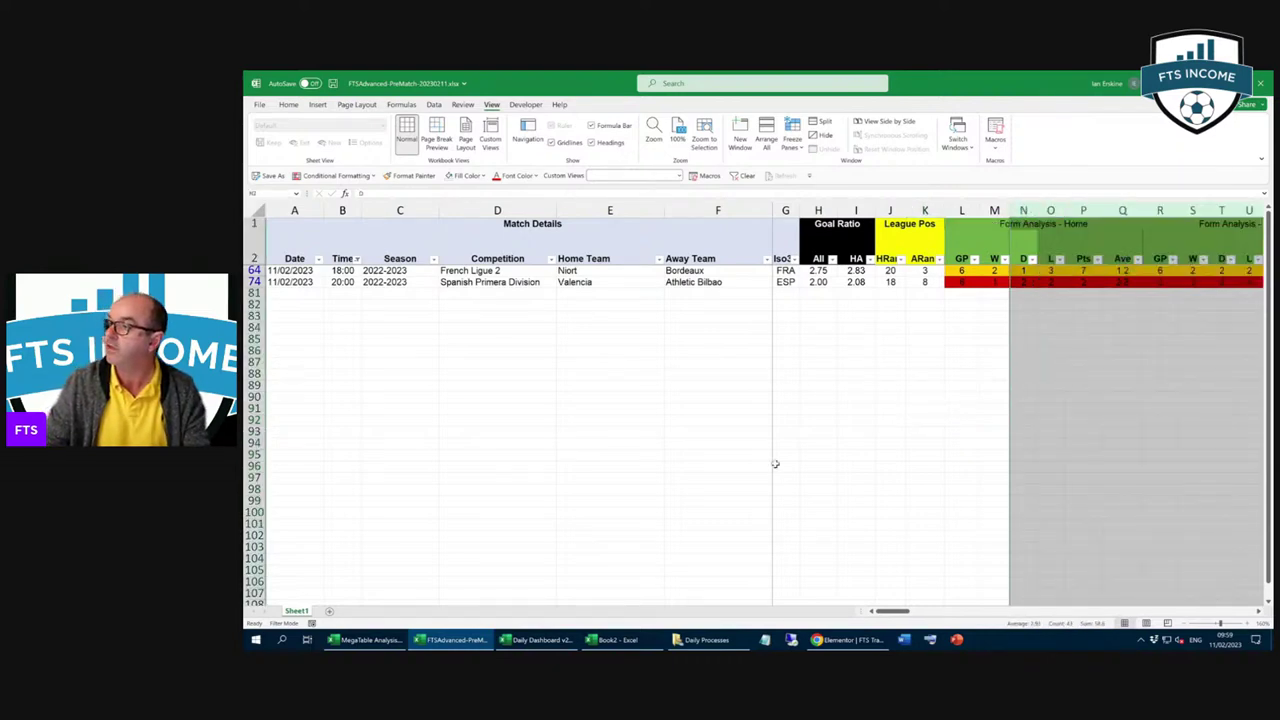
click(333, 486)
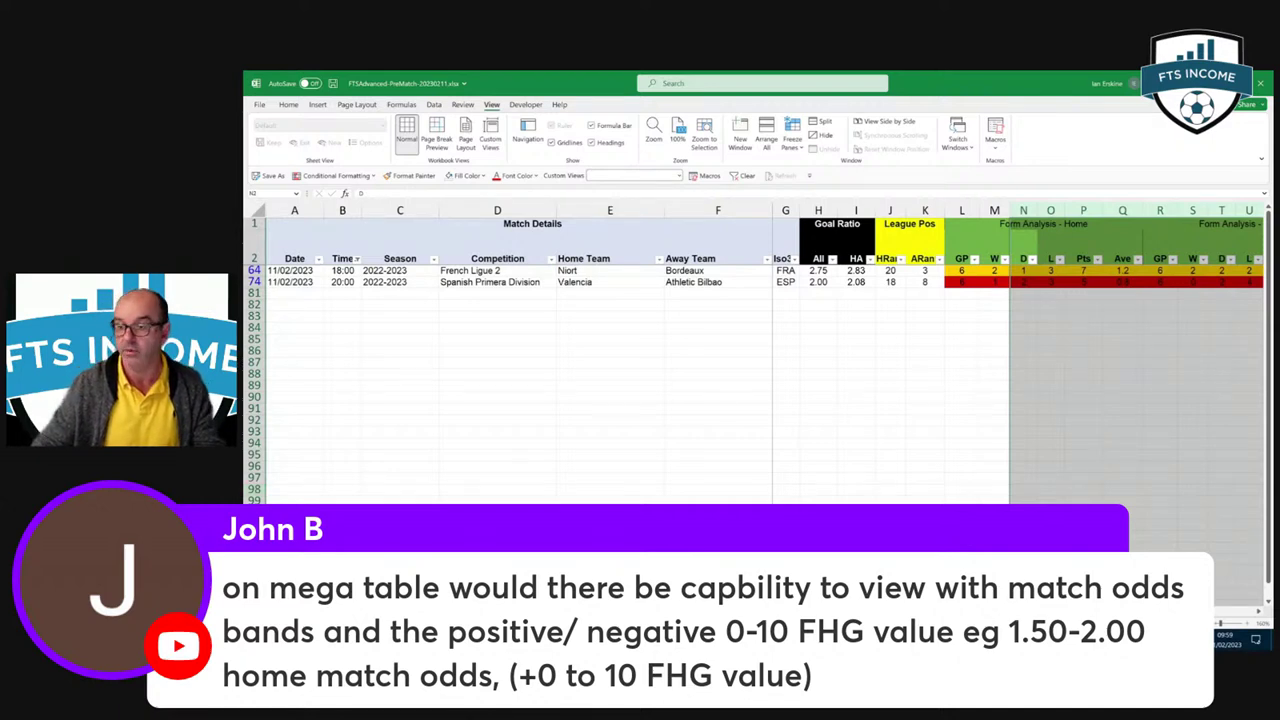
Step: Switch to MegaTable Analysis and examine the Poisson Value and Match Odds columns in the Data sheet
key(alt+Tab)
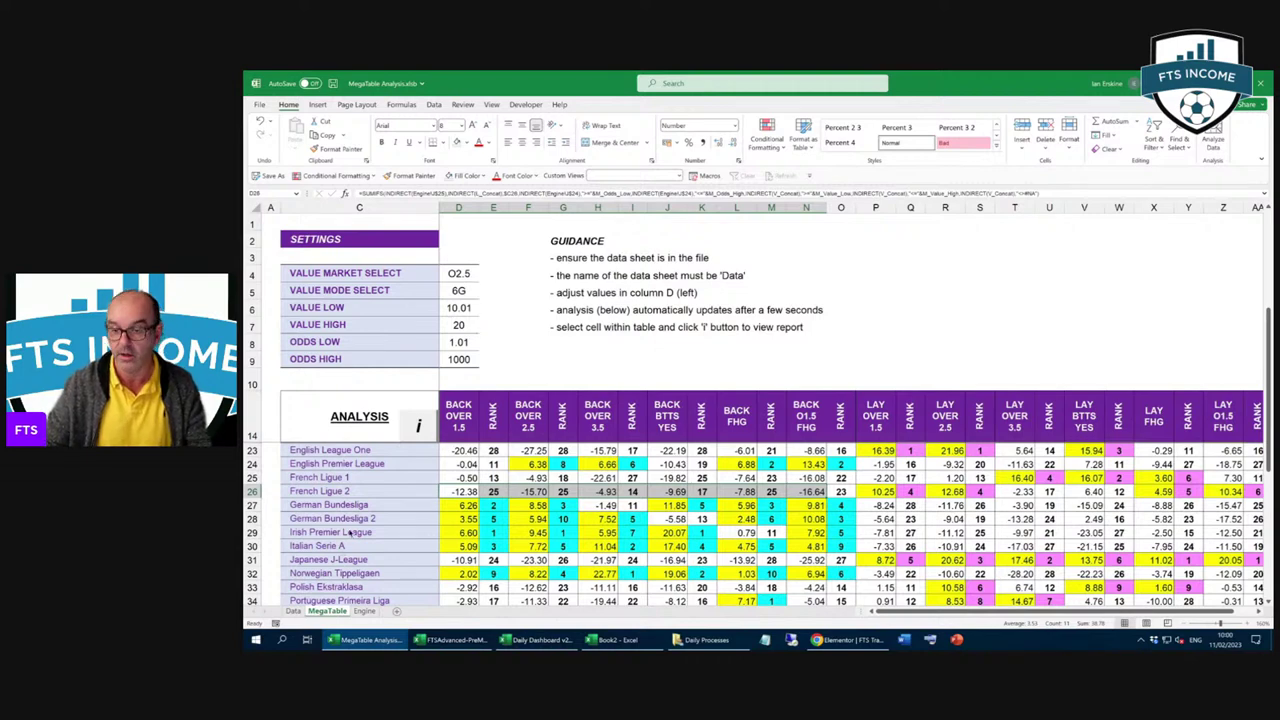
click(293, 611)
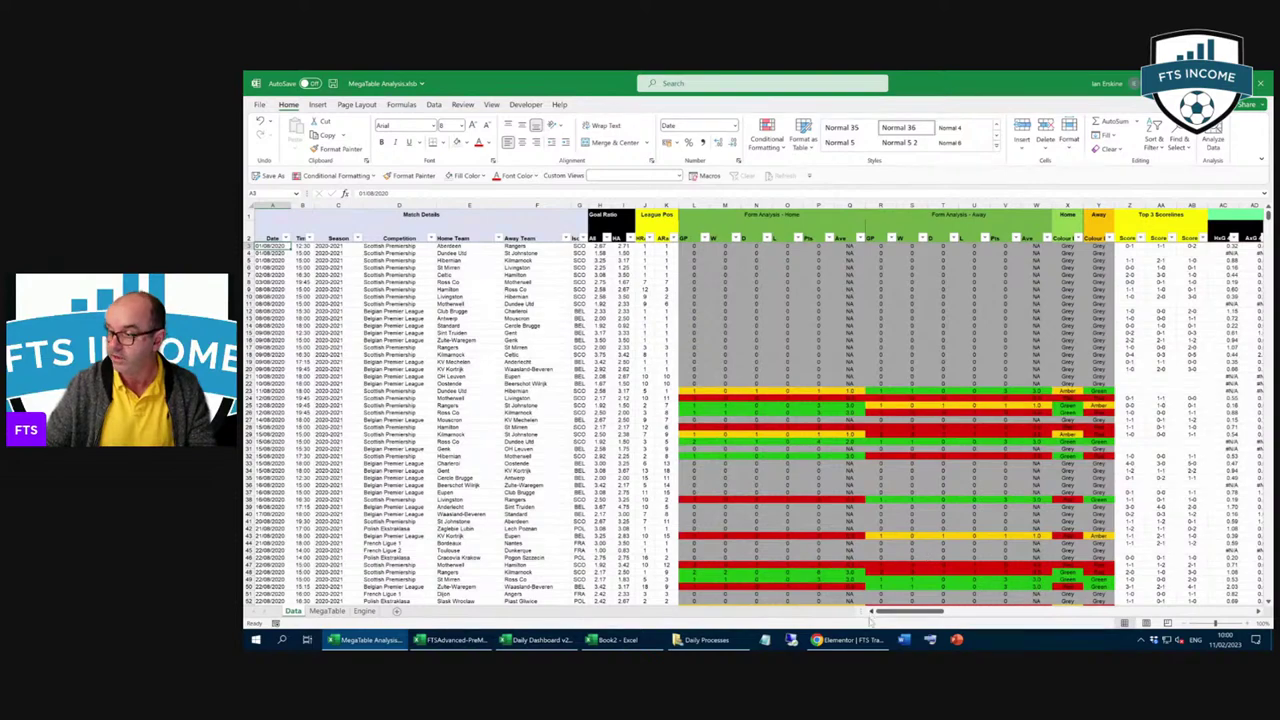
drag(870, 620, 1040, 614)
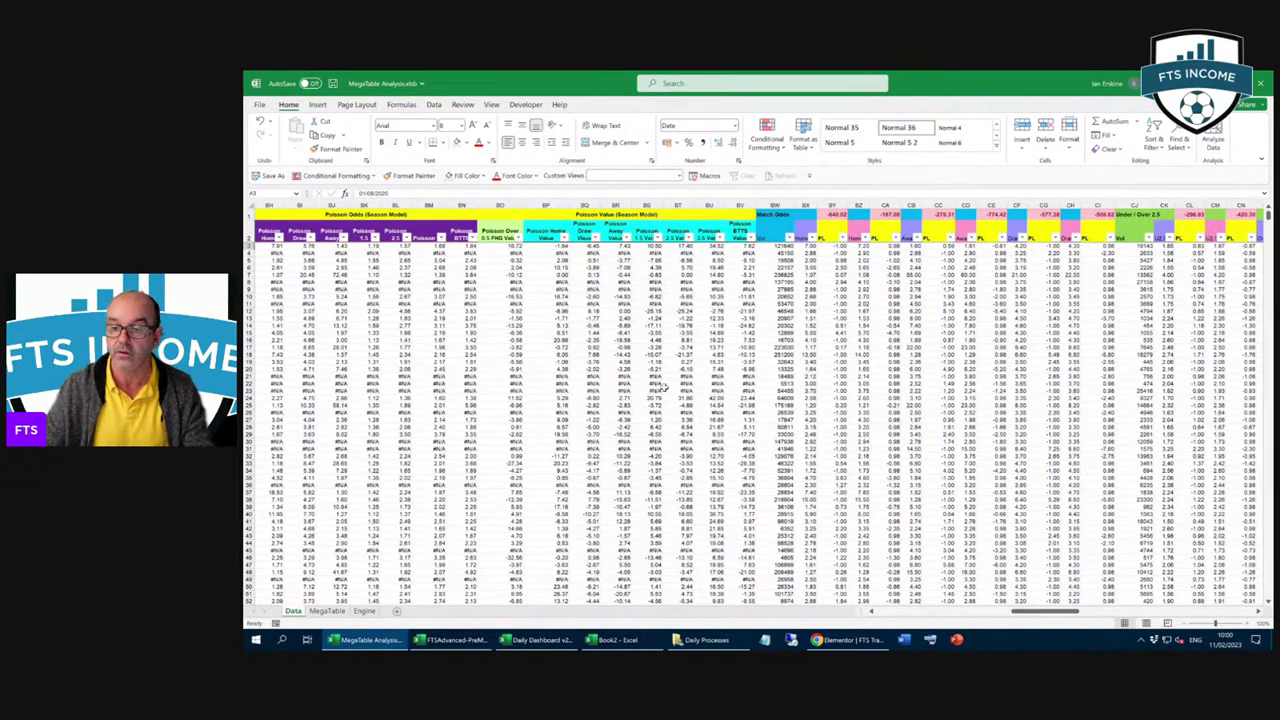
click(370, 645)
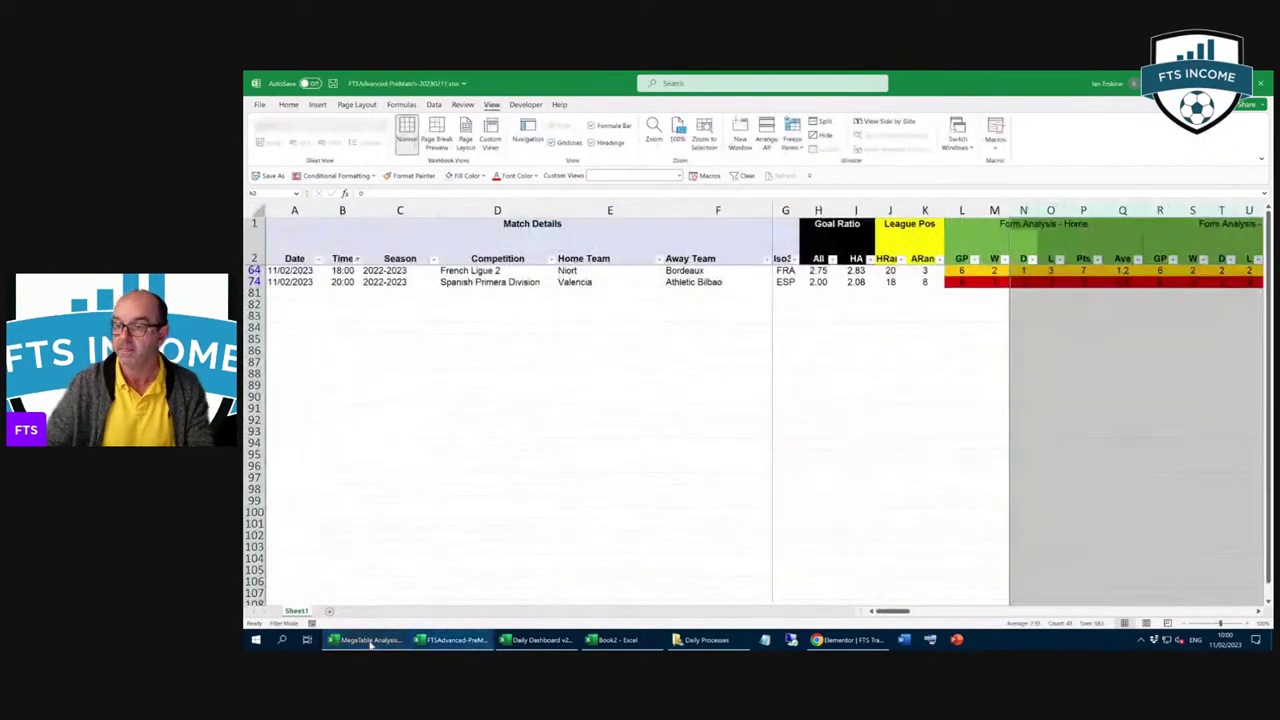